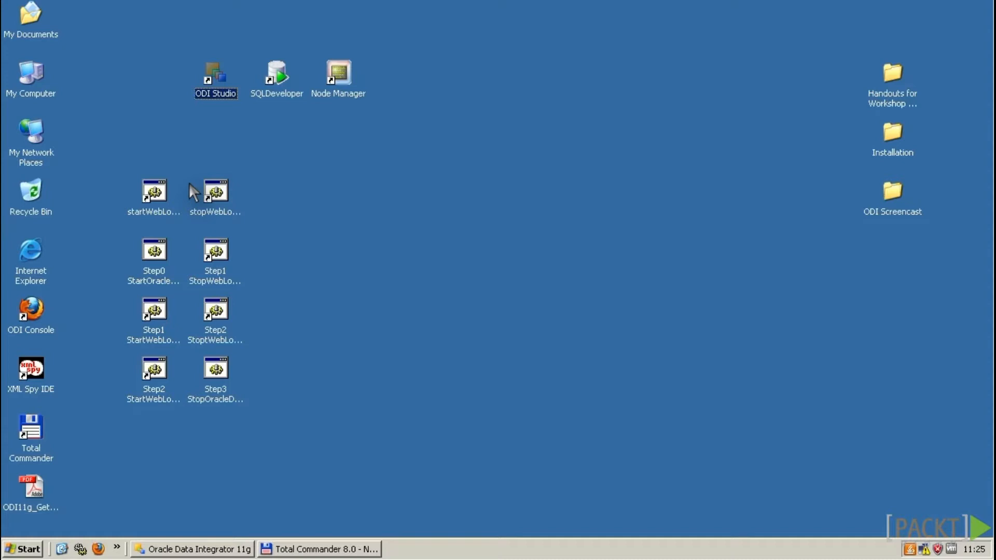
Step: Restore the ODI Studio window and bring up the repository login dialog from the Designer tab
click(234, 550)
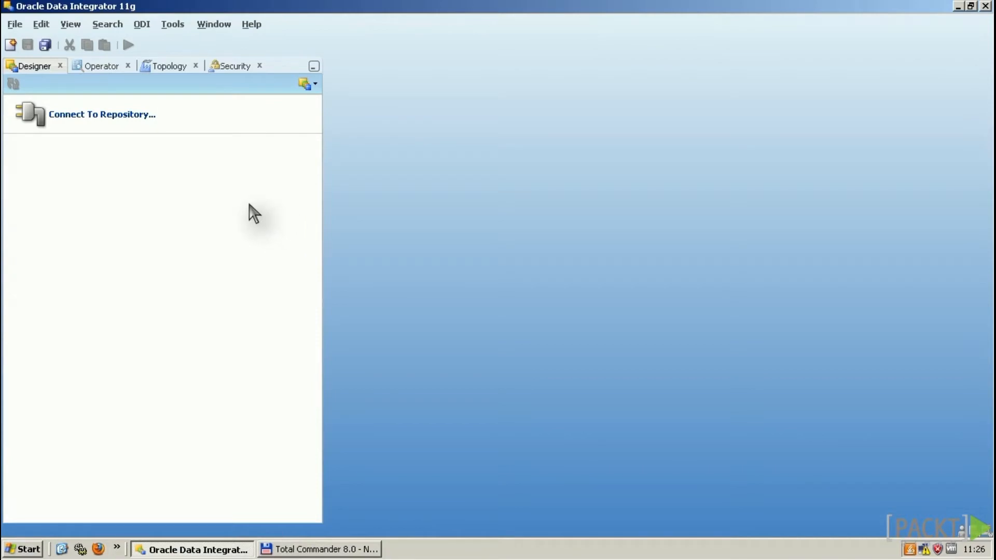
click(183, 114)
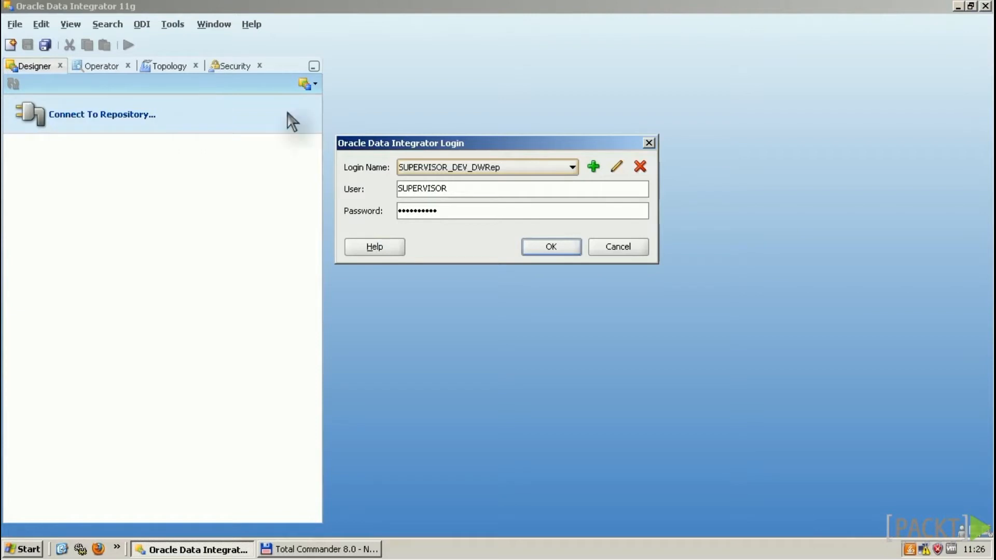
Step: Review the saved login's connection details and database URL, then log in to the repository
click(616, 167)
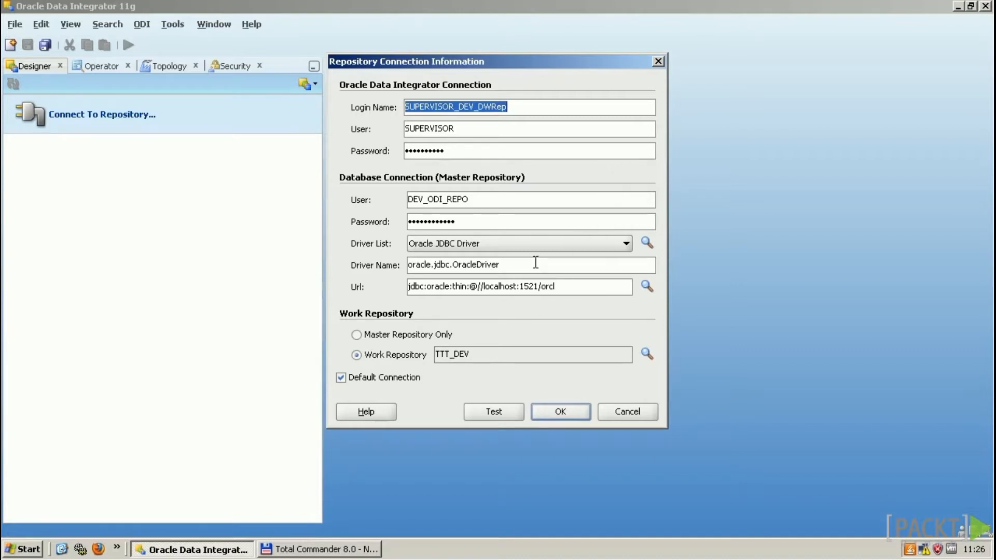
drag(485, 287, 597, 287)
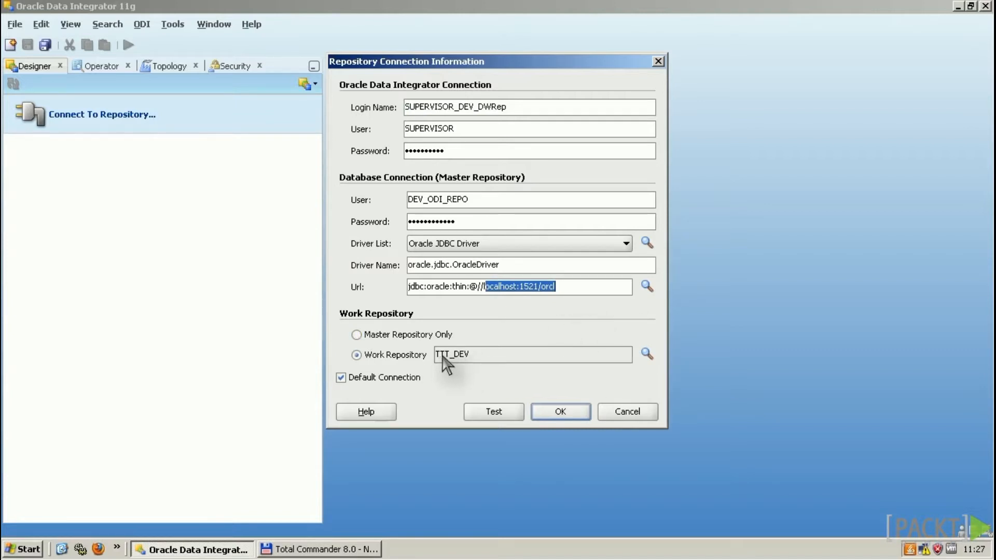
click(560, 411)
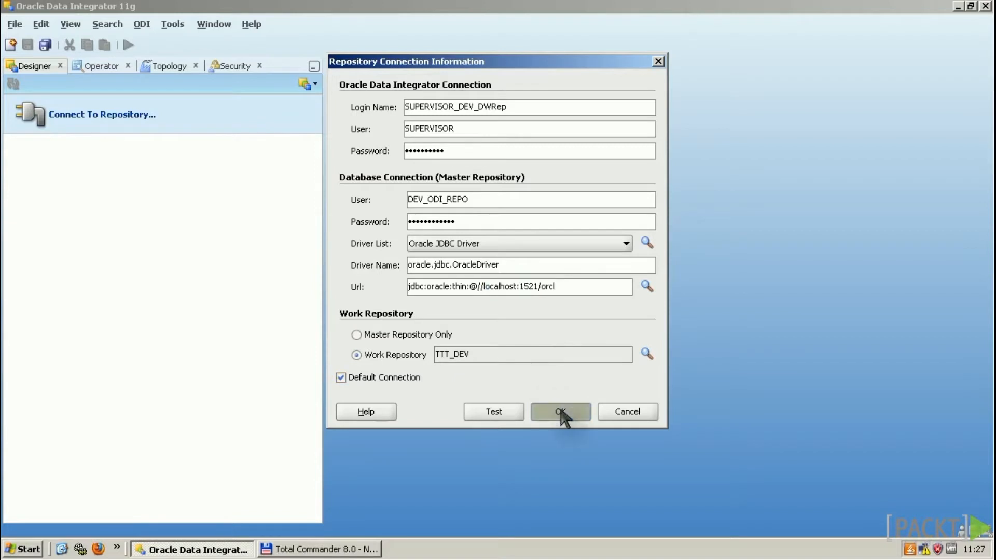
click(559, 247)
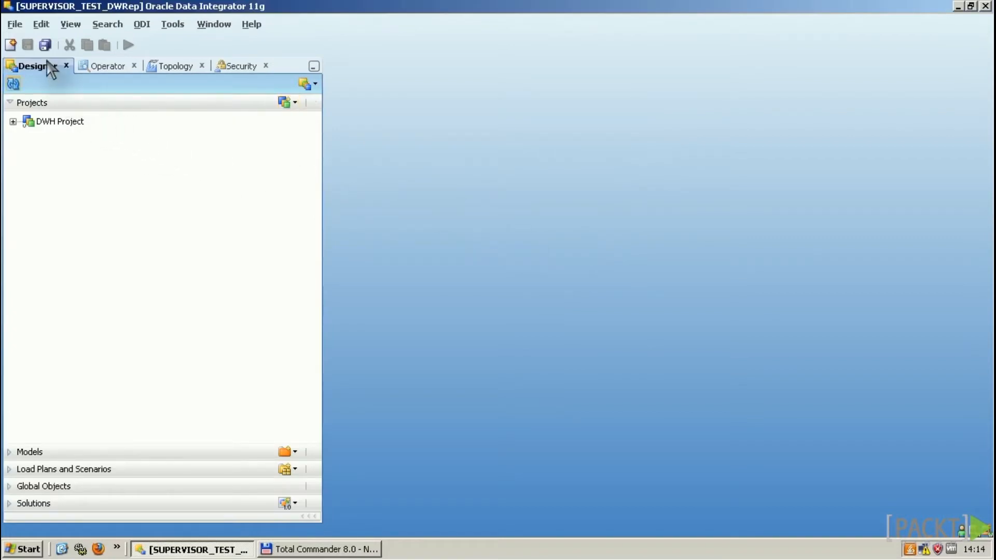
click(106, 67)
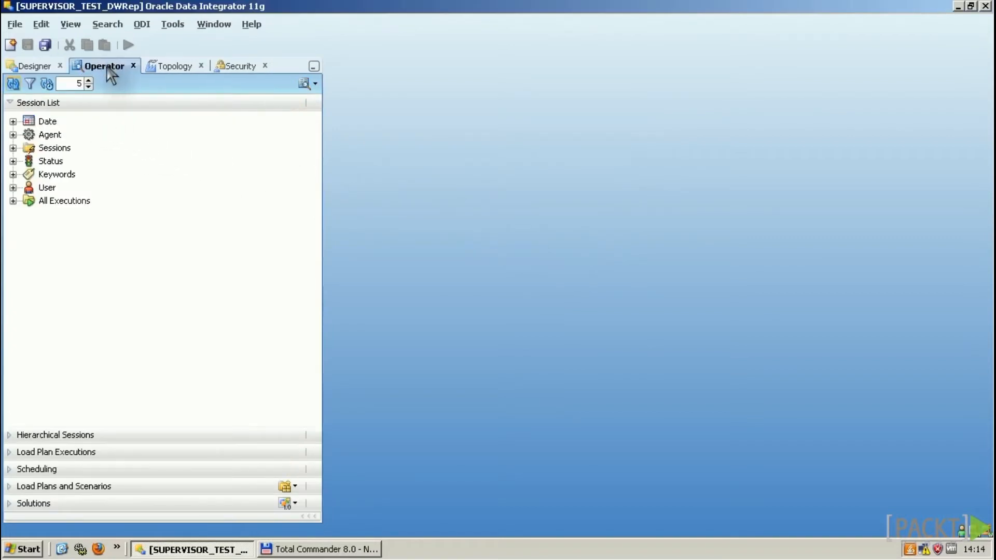
click(167, 67)
click(246, 67)
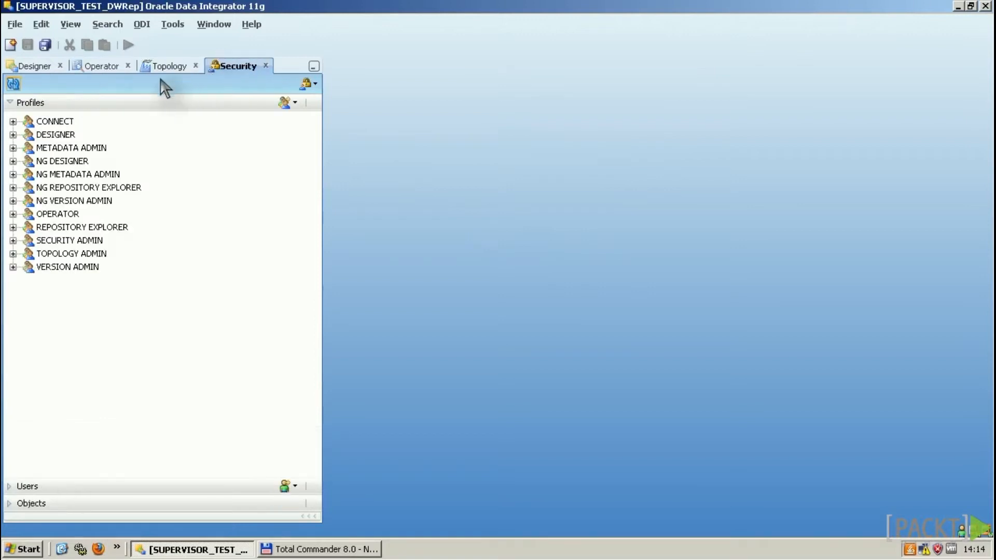
click(35, 70)
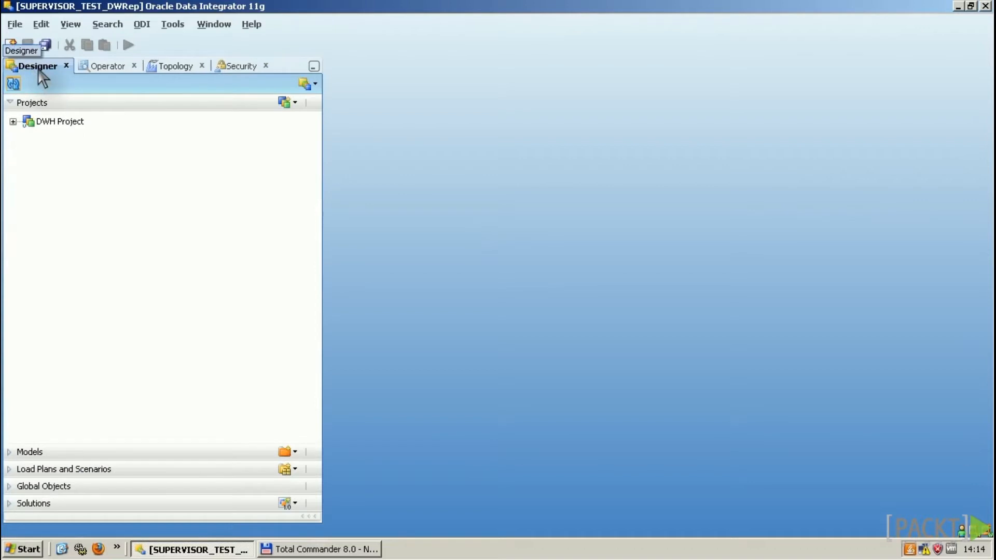
click(49, 122)
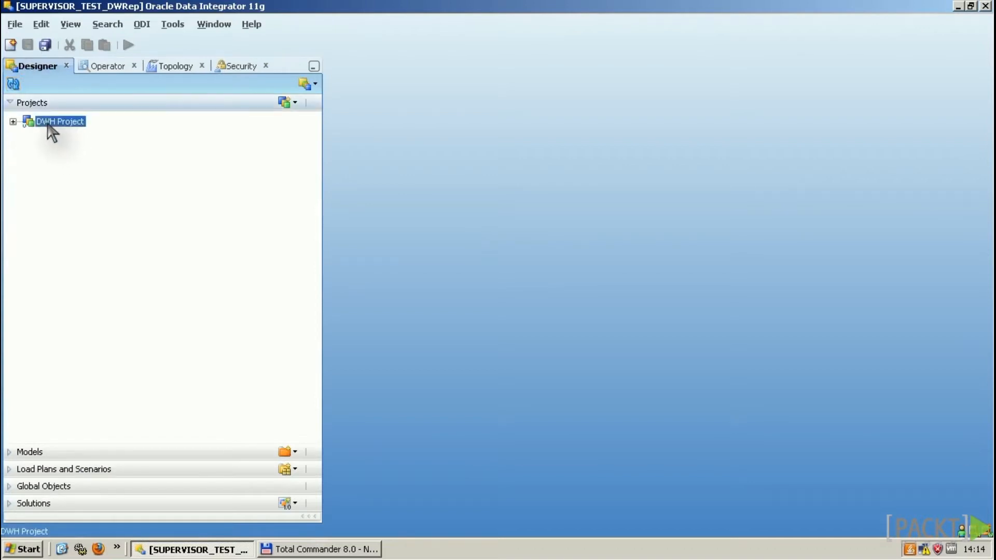
Step: Expand DWH Project down to the 10 SRC-STG folder's Interfaces
click(13, 121)
click(29, 148)
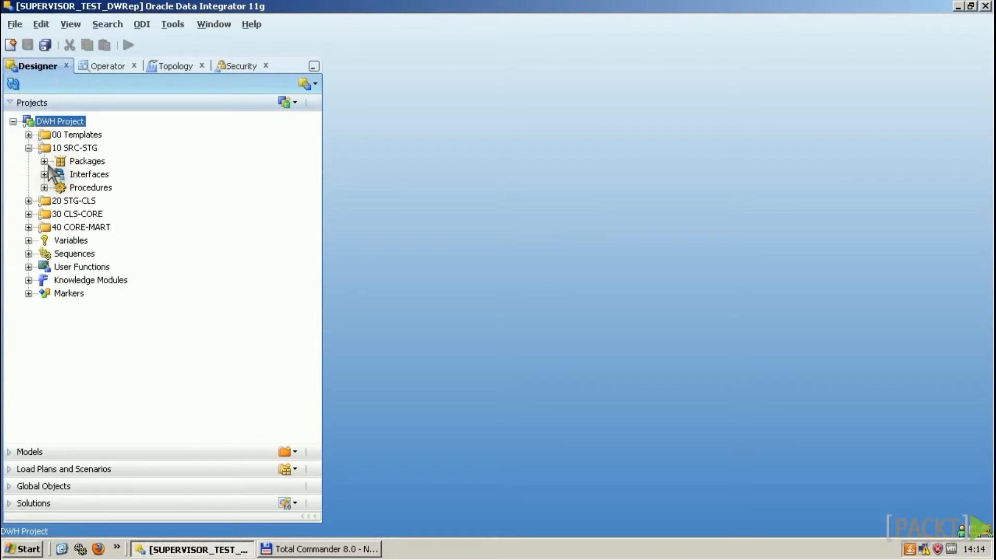
click(45, 174)
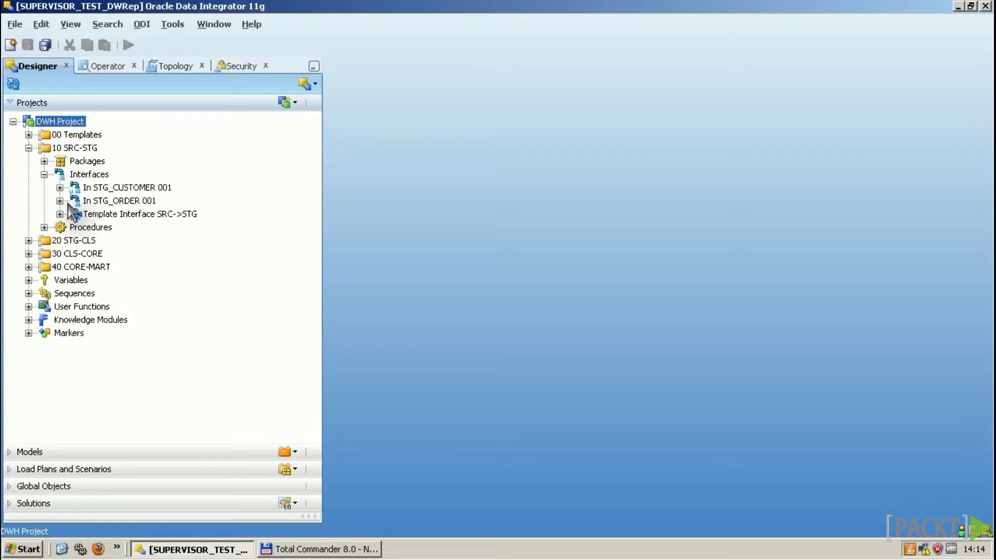
Step: Show the Models section, expand the DWH Project model folders, then move to the Operator navigator
click(11, 454)
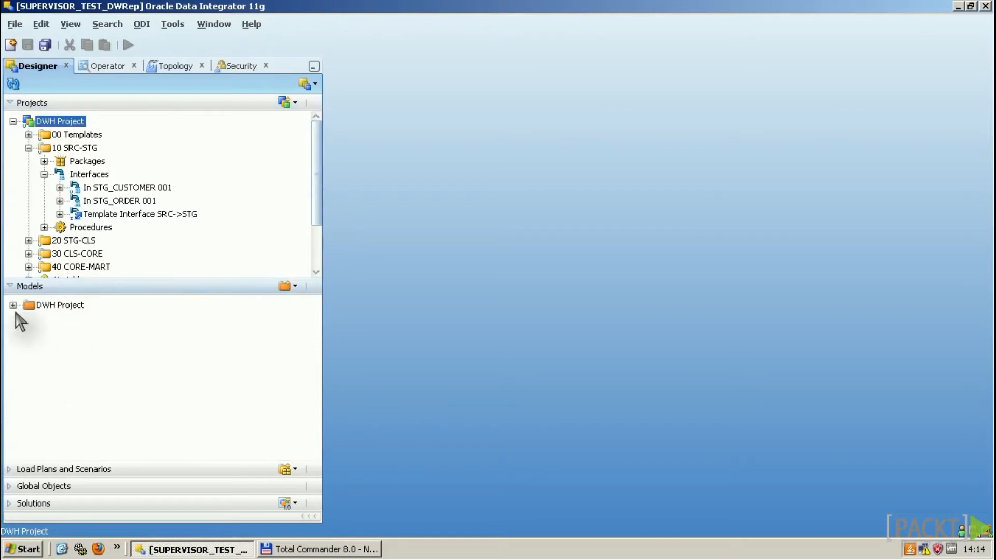
click(13, 305)
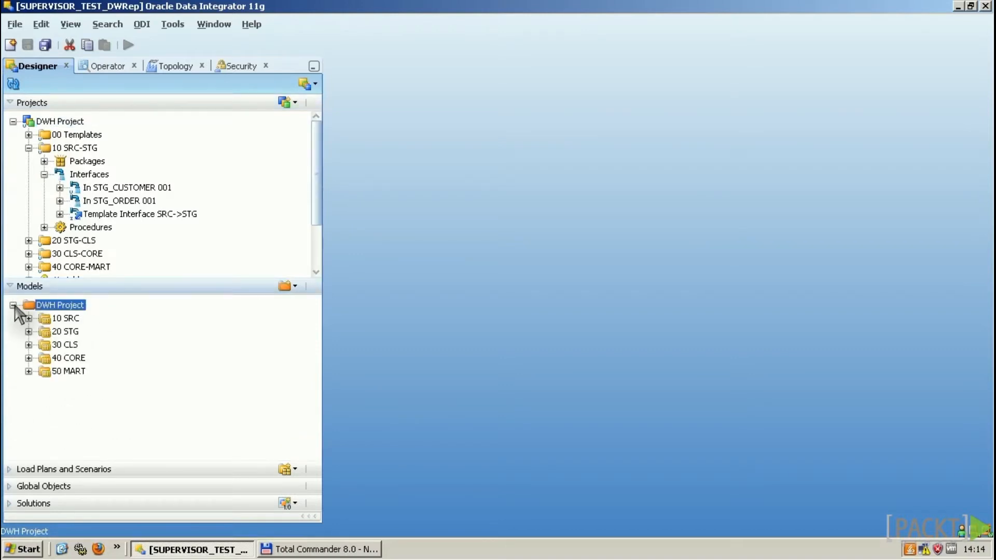
click(103, 66)
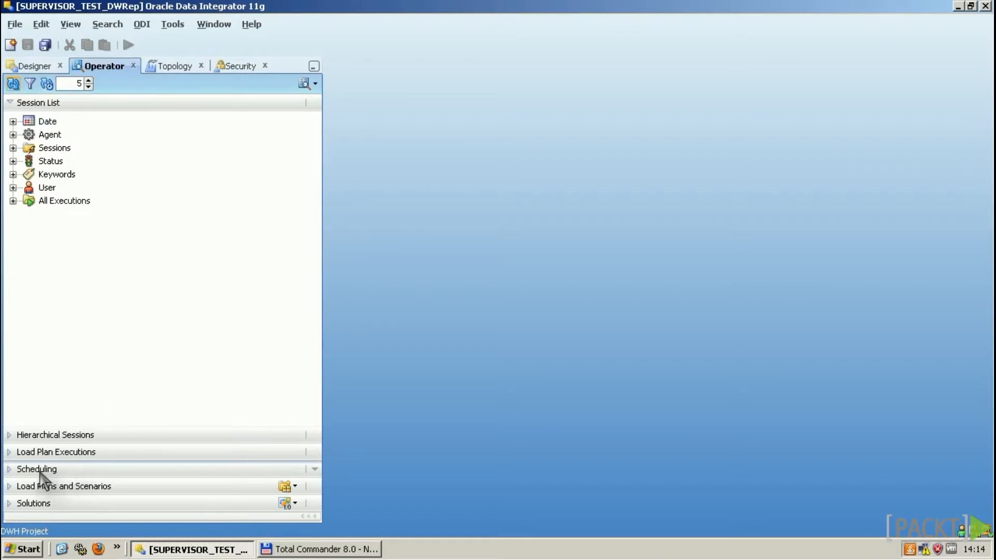
Step: View Operator's Load Plans and Scenarios and Topology's Technologies, then the Security profiles list
click(7, 487)
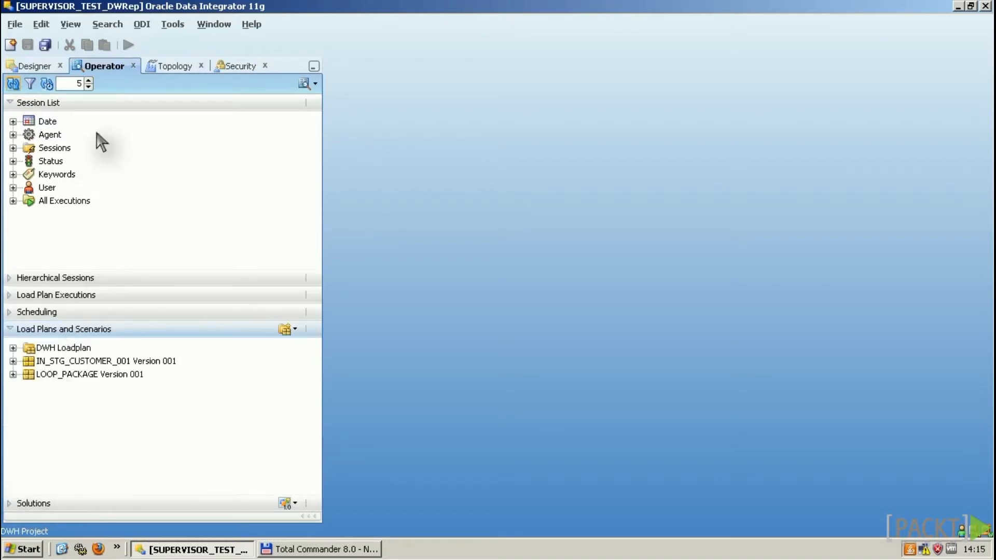
click(167, 65)
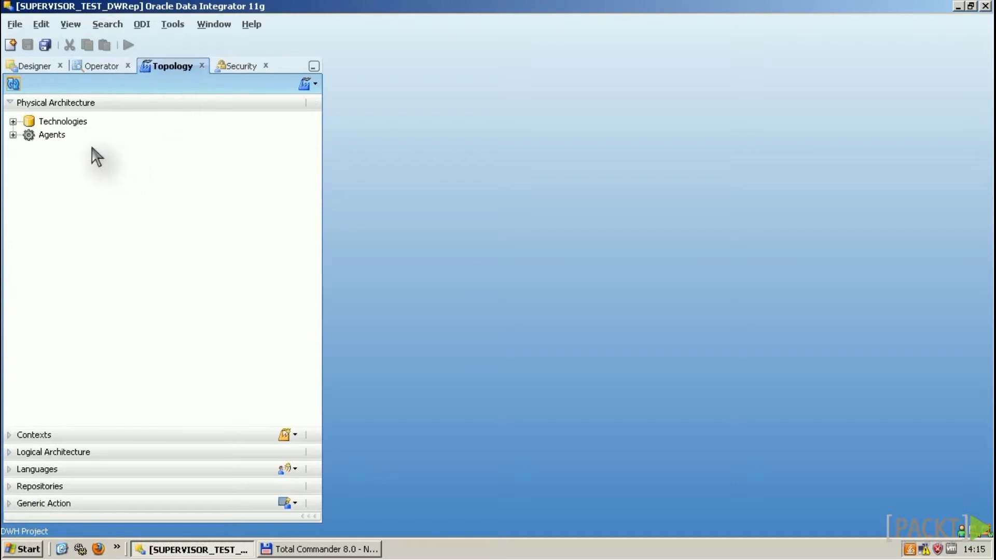
click(13, 122)
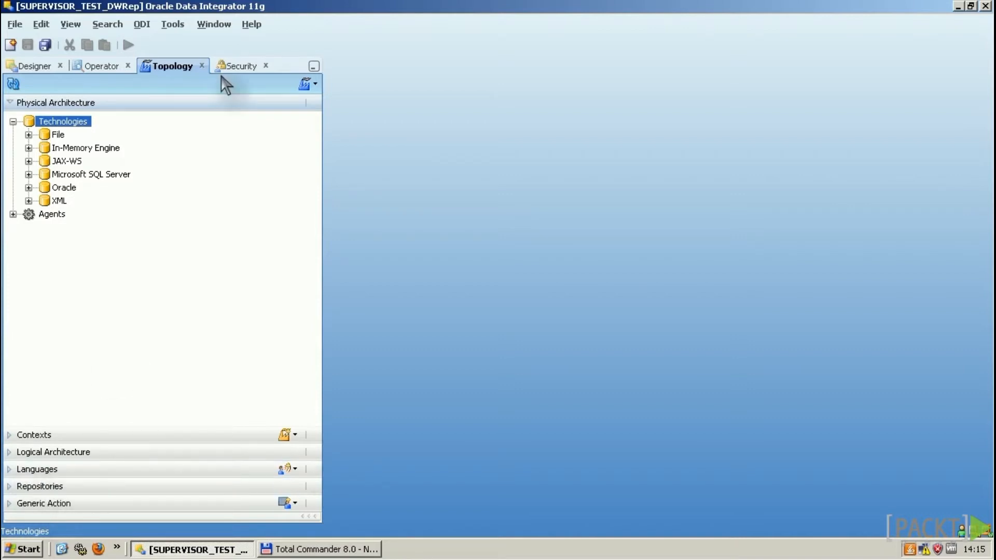
click(241, 66)
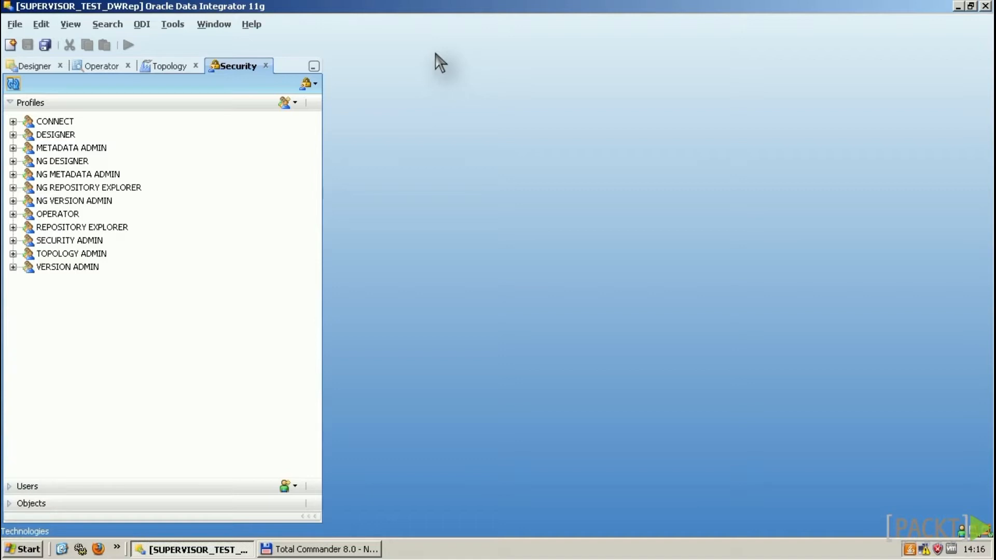
Step: Return to the Designer navigator and show its import, export and marker options menu
click(47, 70)
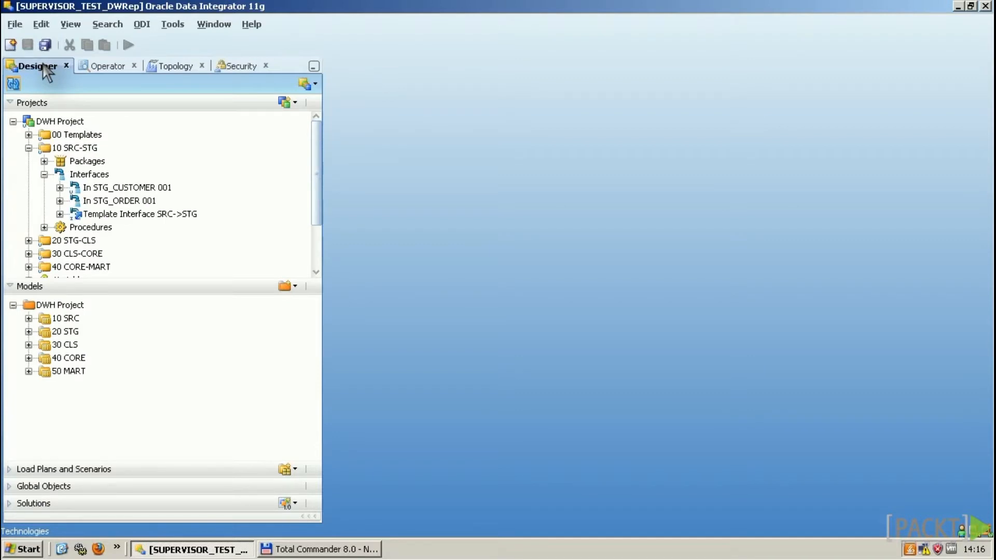
click(315, 84)
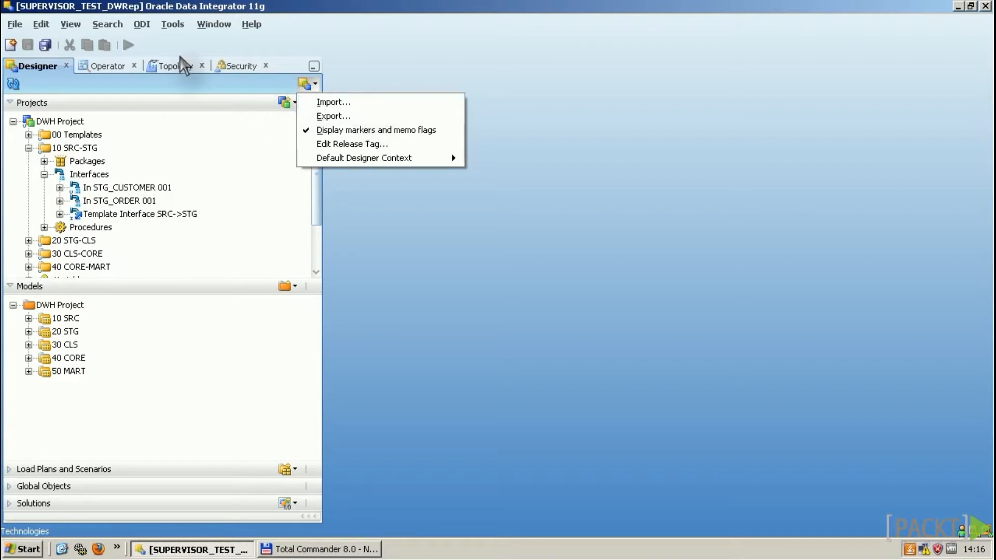
Step: In Topology, turn off Hide Unused Technologies so Attunity, Axis2 and BTrieve appear
click(178, 65)
click(315, 84)
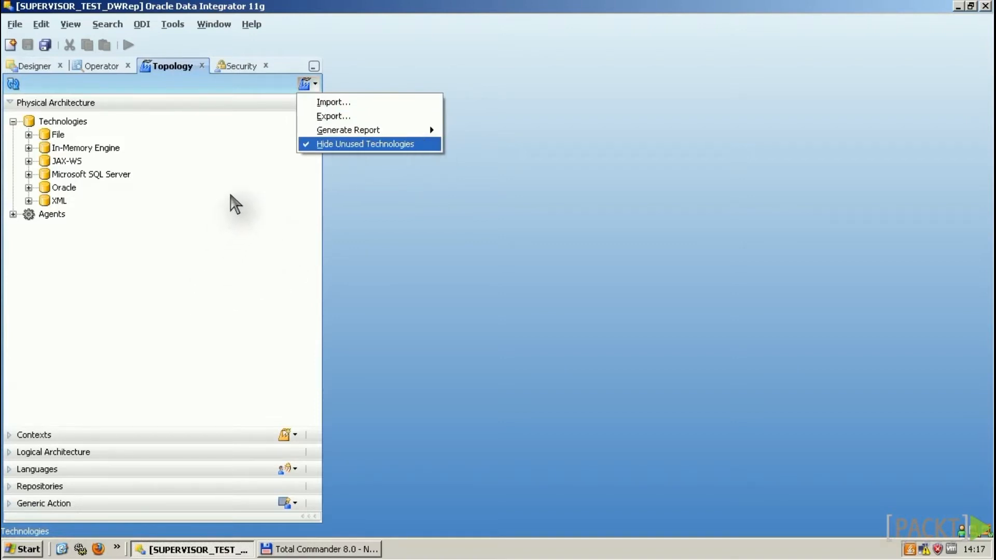
key(Return)
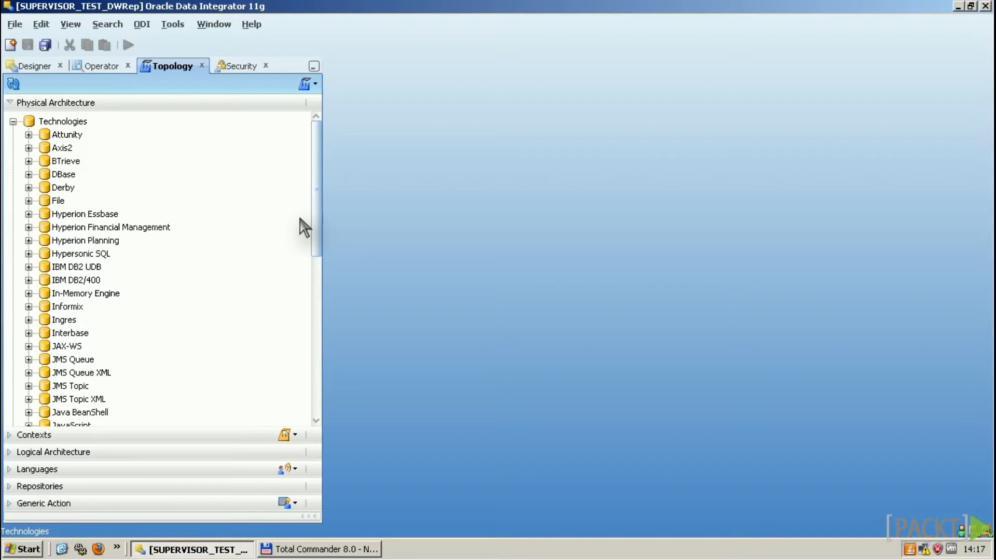
click(71, 24)
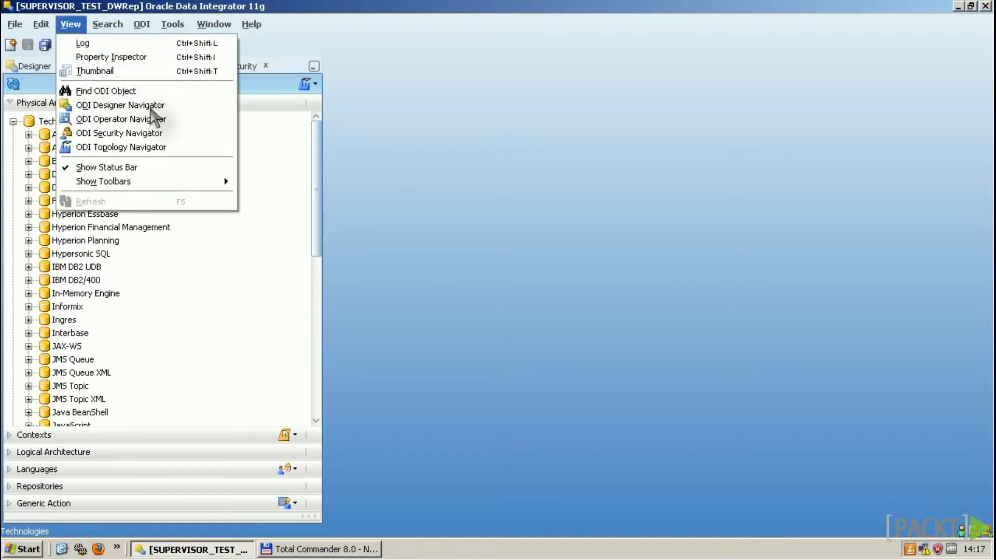
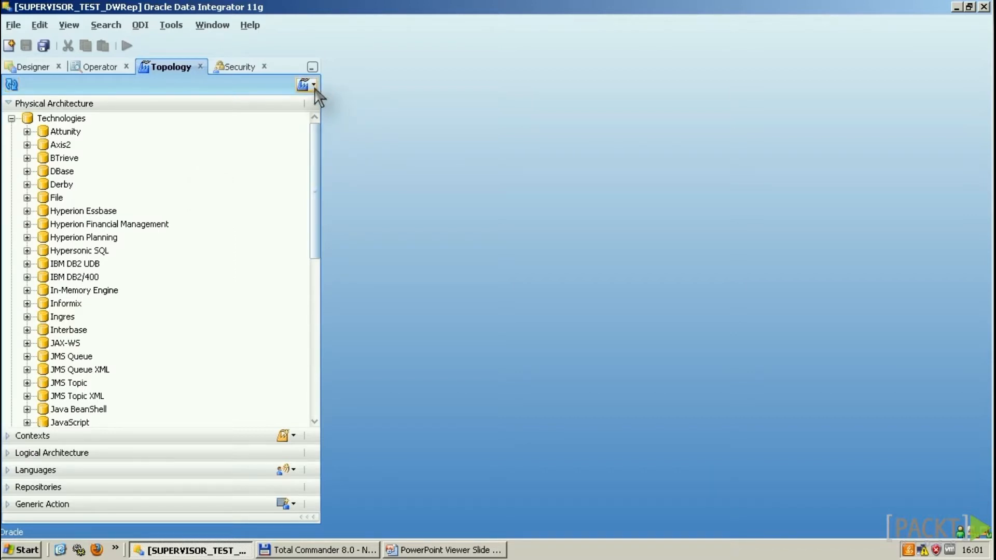
Step: Open the Physical Architecture menu that holds the Hide Unused Technologies option
click(310, 85)
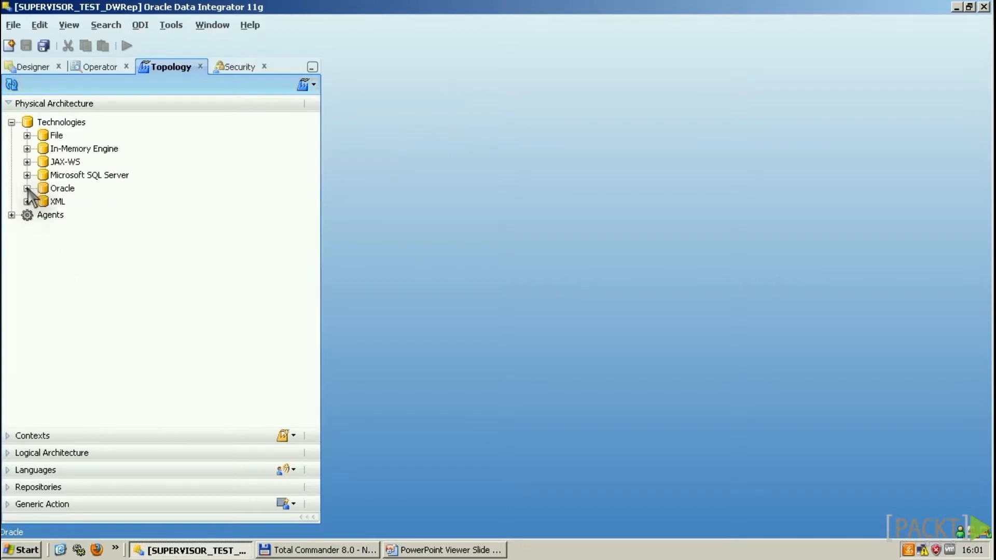
Step: Expand Oracle and open data server 10 DWH_SRC to review its connection user and instance
click(27, 188)
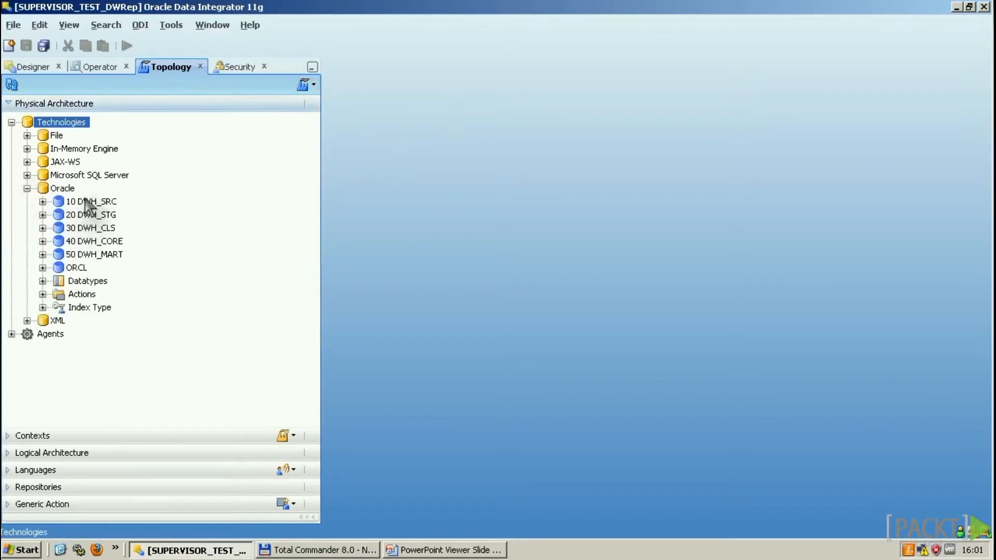
double_click(74, 202)
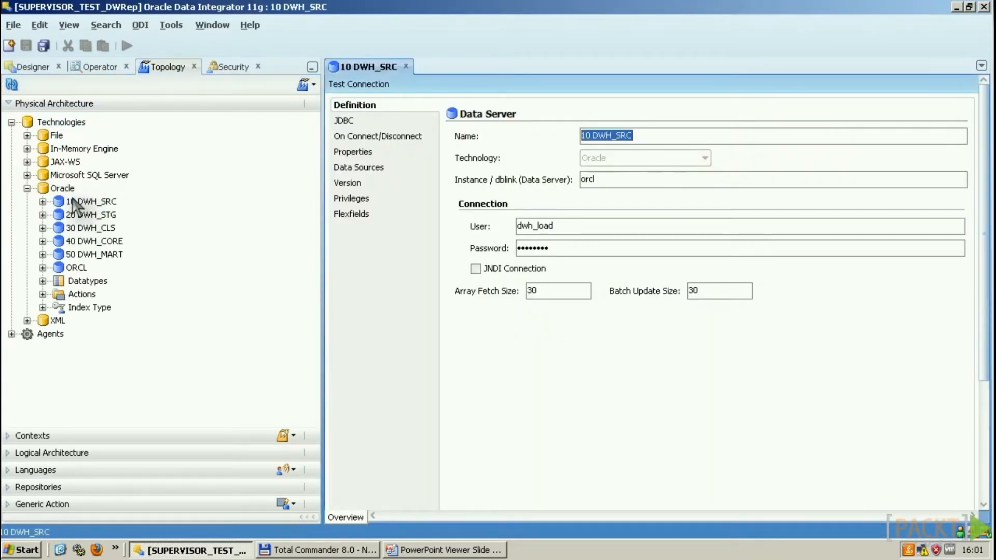
click(563, 226)
double_click(593, 226)
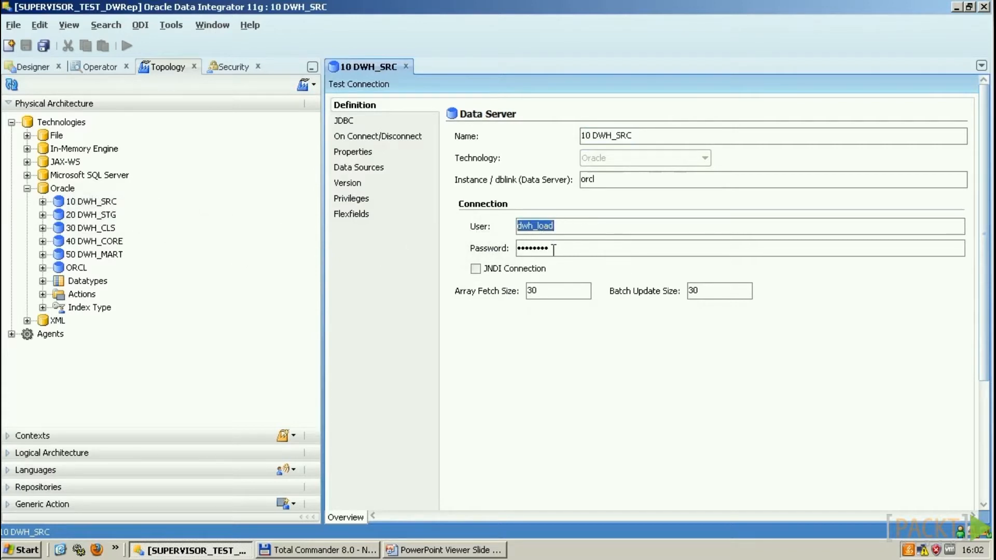
key(Tab)
key(shift+Tab)
key(shift+Tab)
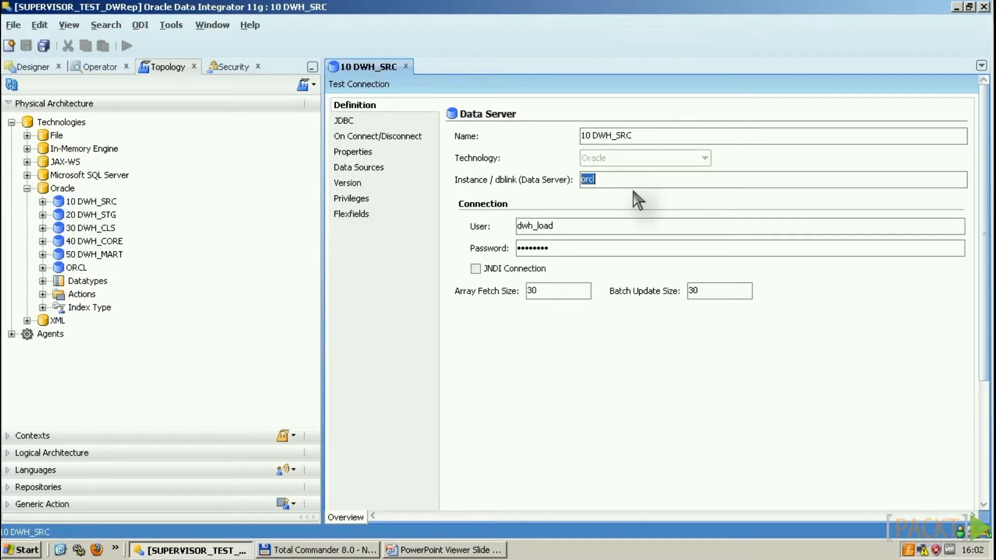
click(353, 123)
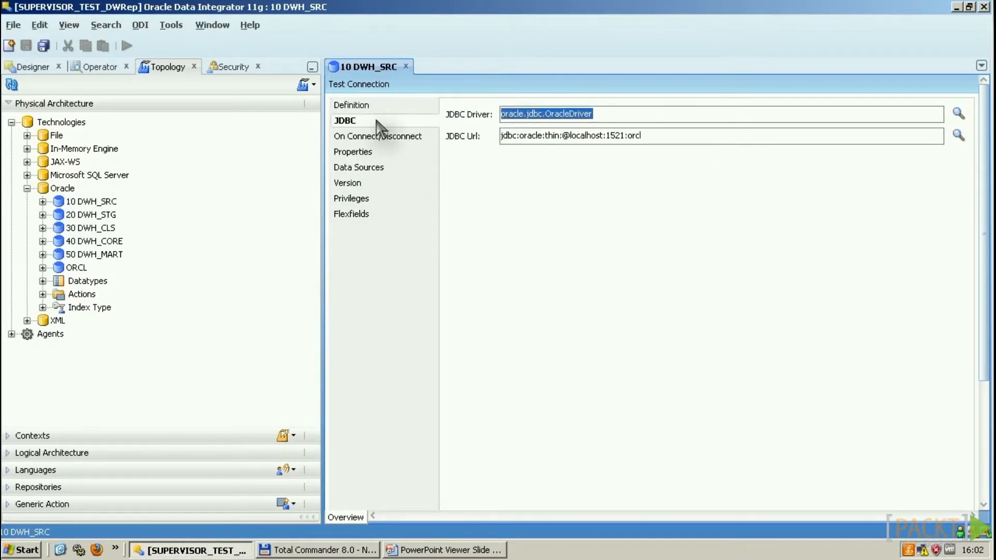
click(571, 136)
drag(572, 136, 669, 137)
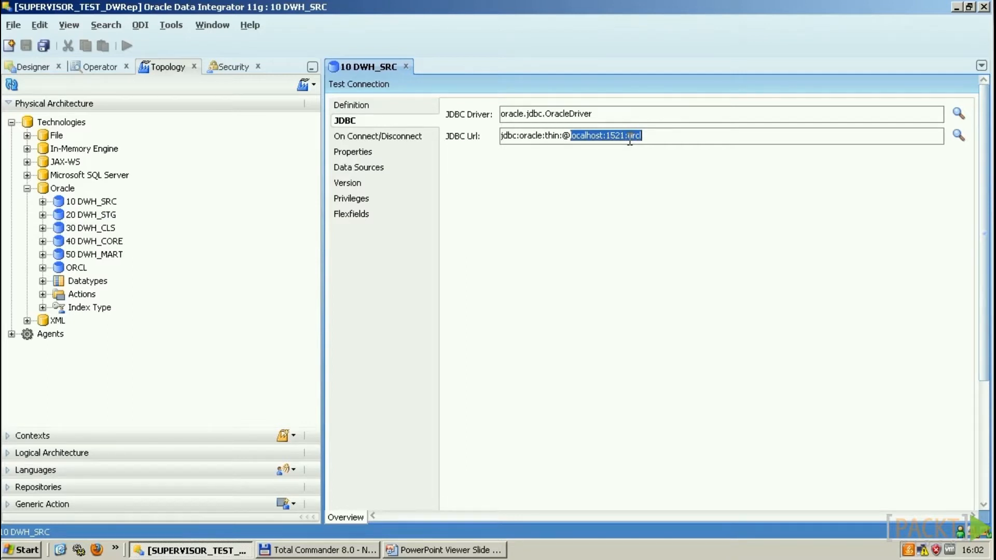
key(ctrl+F4)
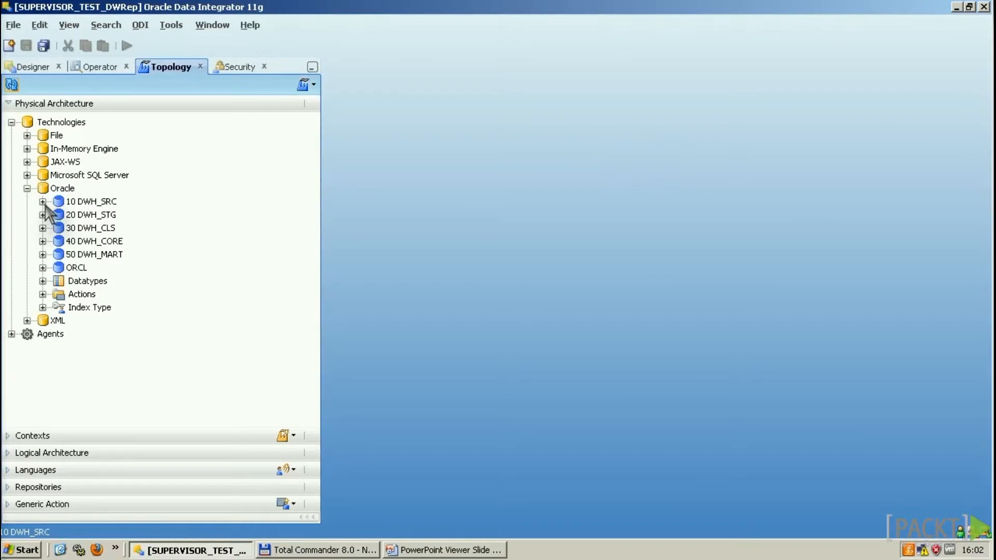
Step: Confirm physical schema 10 DWH_SRC.DWH_SRC uses schema DWH_SRC and work schema DWH_LOAD, then show Logical Architecture
click(43, 201)
click(100, 215)
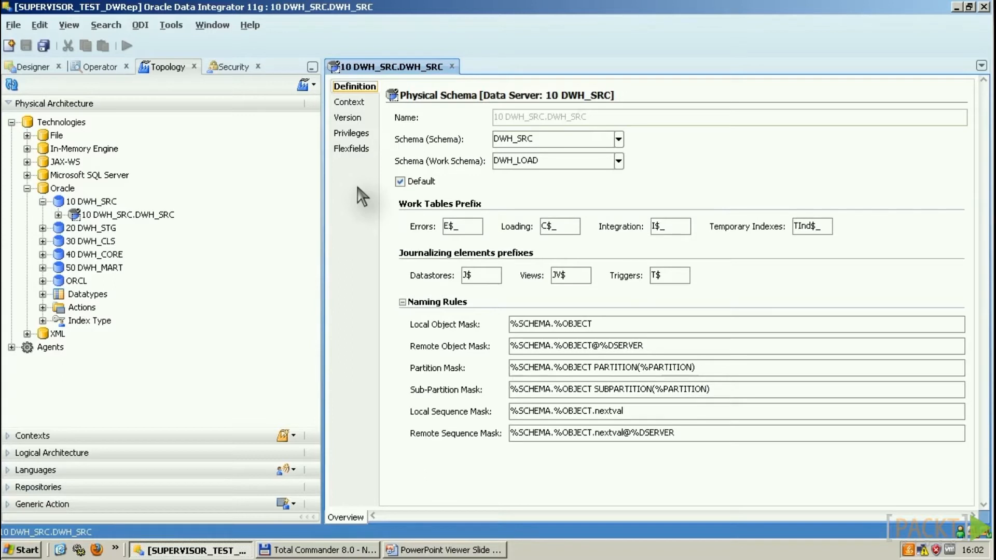
double_click(554, 136)
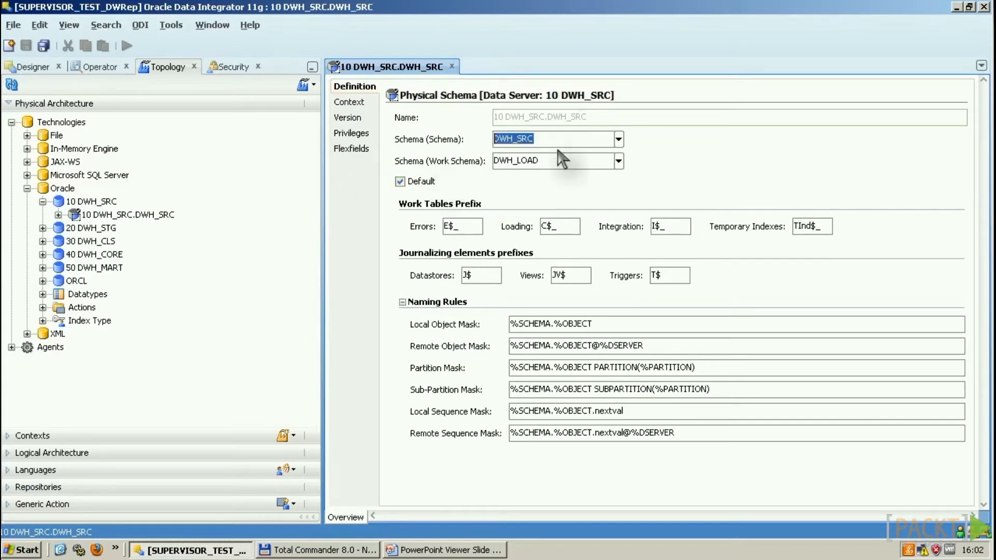
double_click(562, 164)
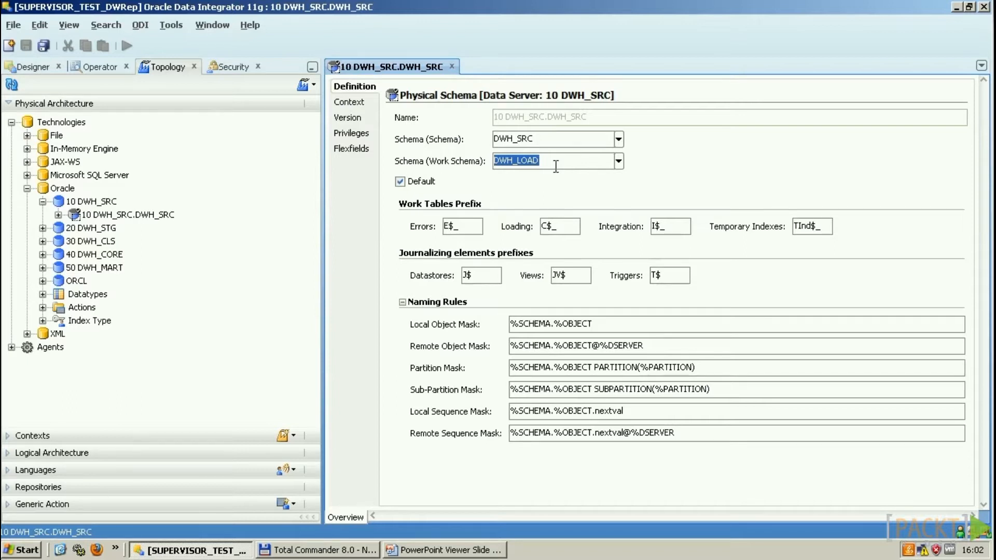
click(452, 67)
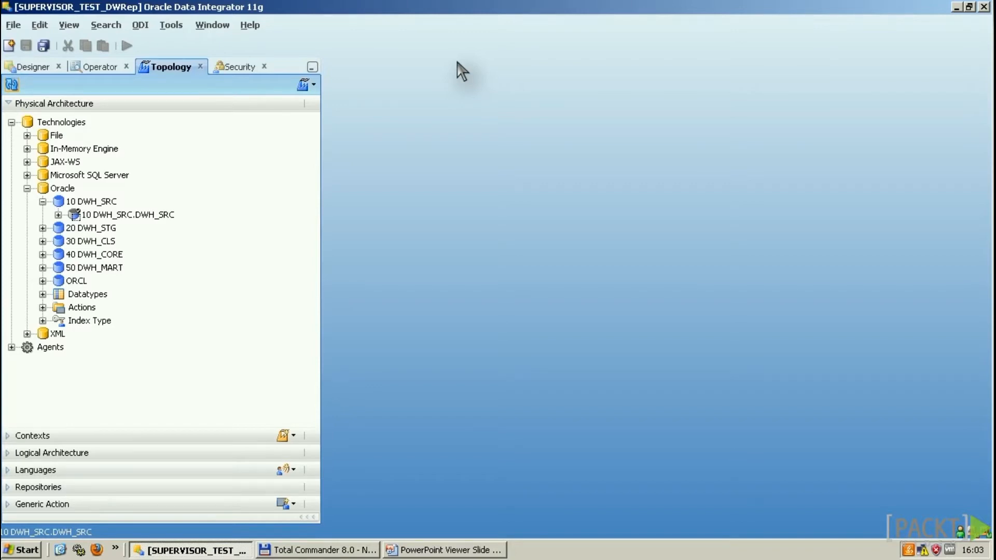
click(39, 453)
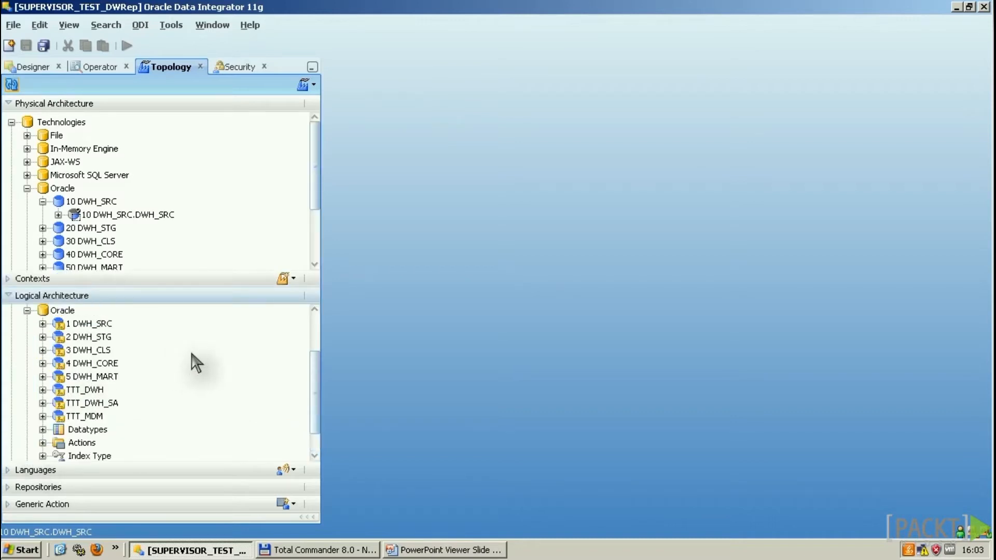
Step: Scroll through the Oracle logical schemas and list contexts 1 Development, 2 Test, Global and TTT_development
scroll(196, 363, up, 1)
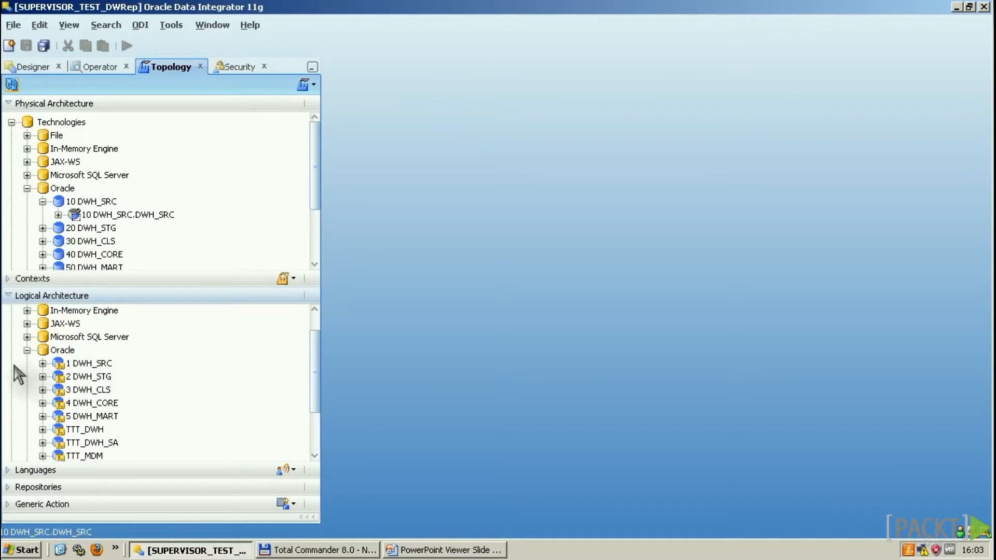
click(7, 278)
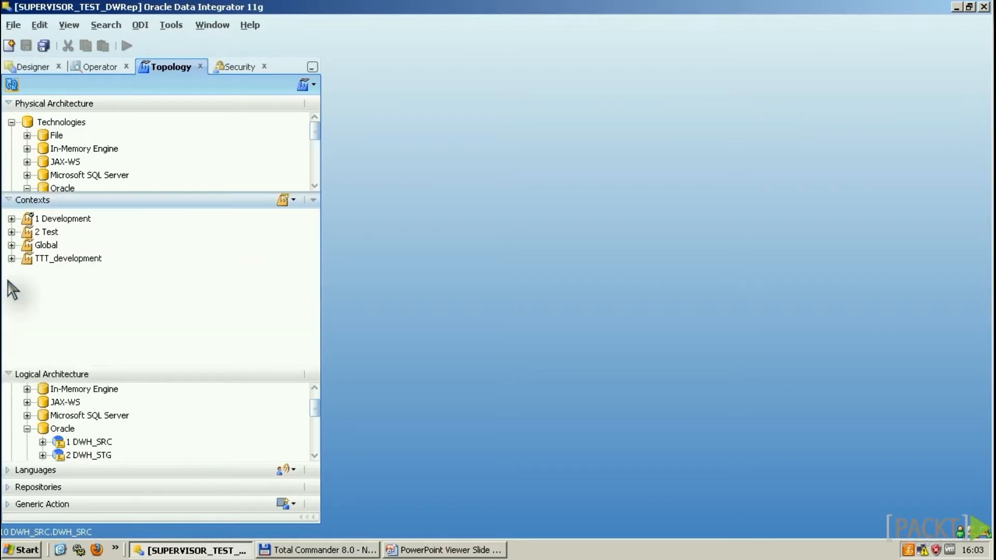
Step: Review the 1 Development context's logical-to-physical schema mappings, close it, and switch to Designer
double_click(65, 220)
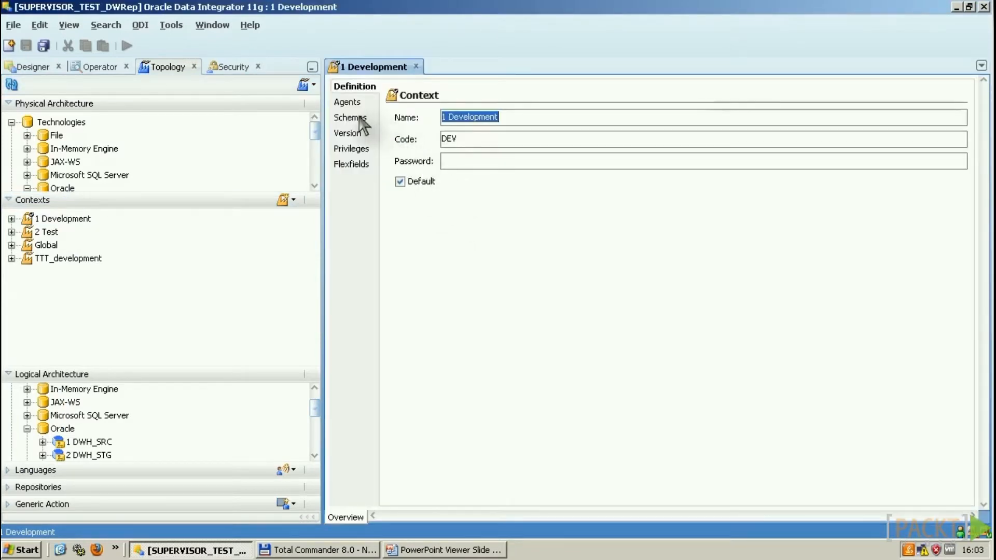
click(362, 117)
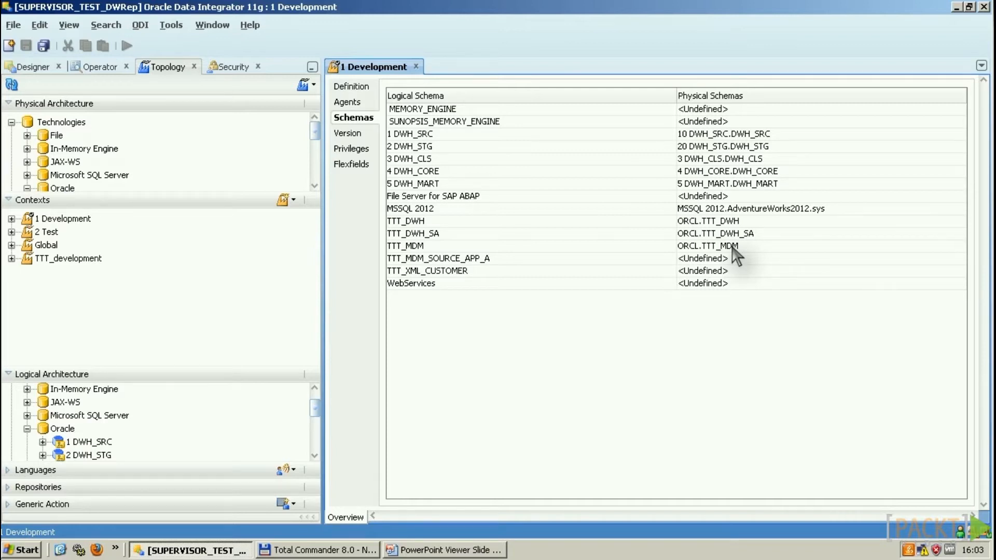
key(ctrl+F4)
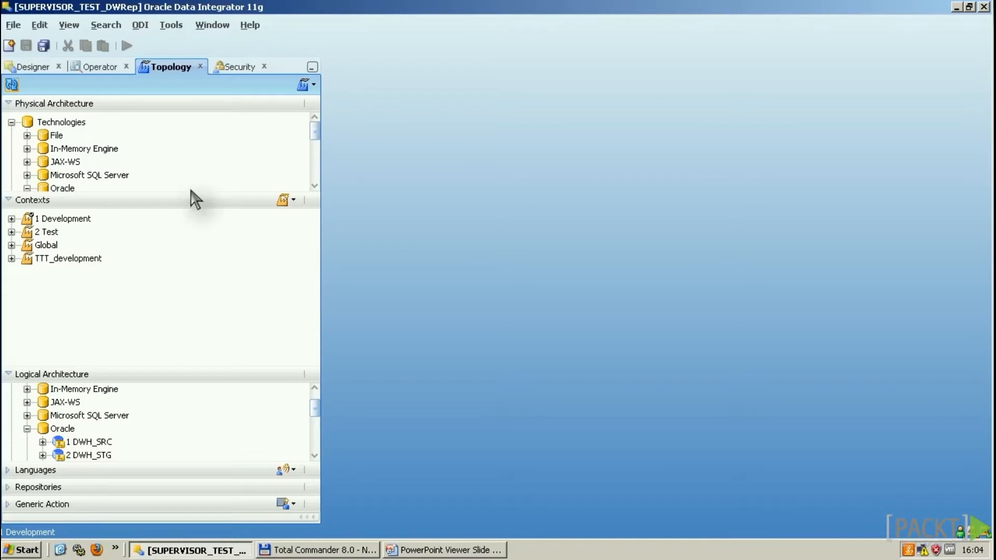
click(33, 67)
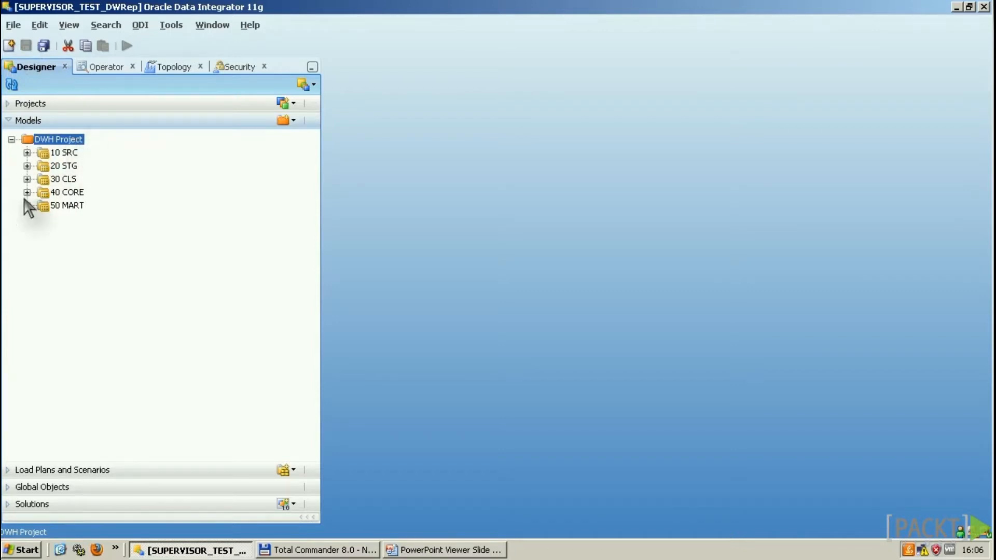
Step: Set model 10 SRC to selectively reverse-engineer C_CUSTOMER, C_ORDER and LOG$ST_ASO_SAFETY_INFO, and save
click(68, 154)
double_click(68, 154)
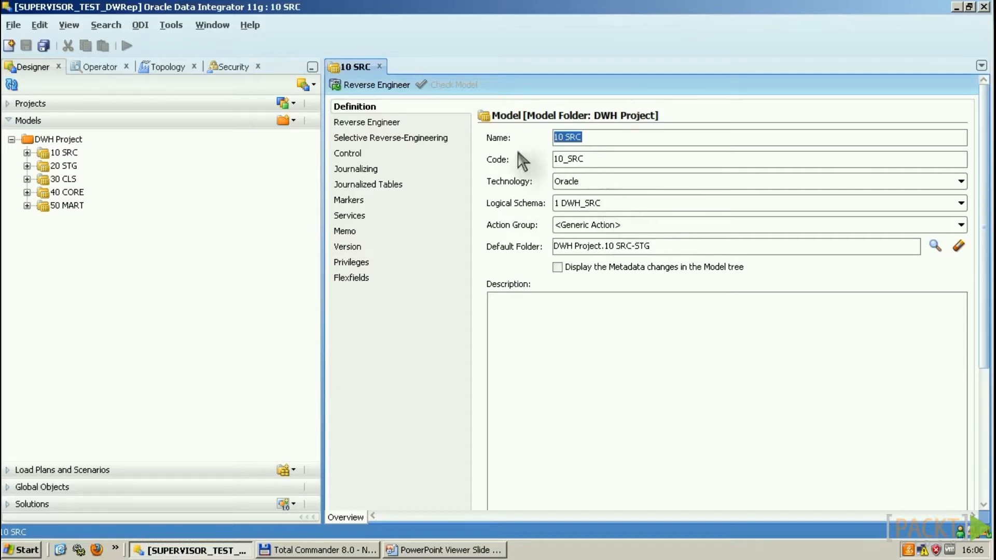
click(406, 124)
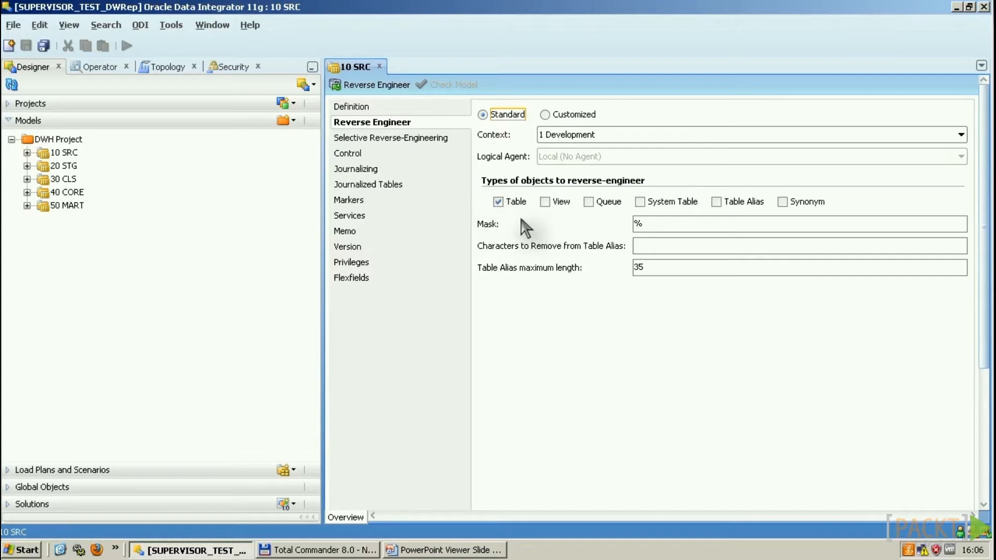
click(426, 139)
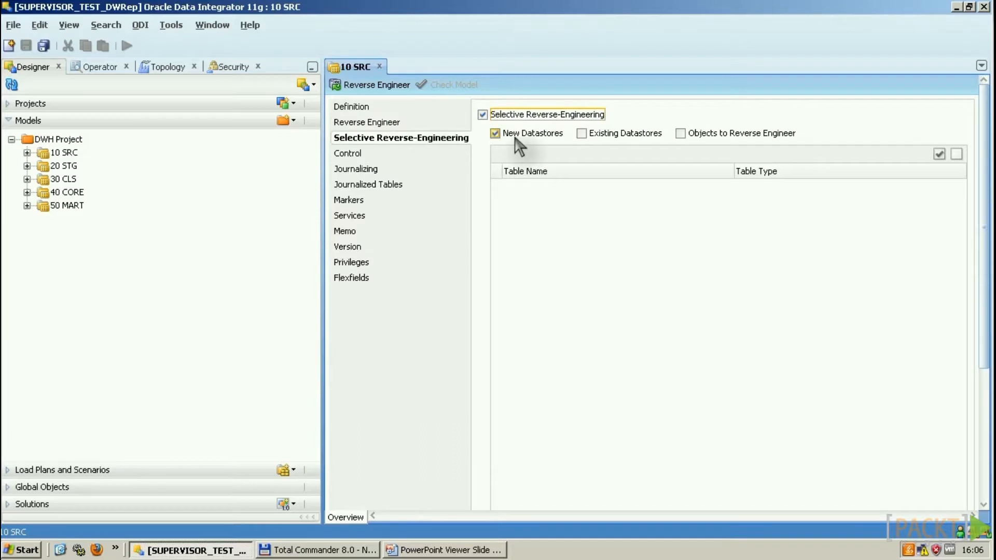
click(581, 134)
click(680, 133)
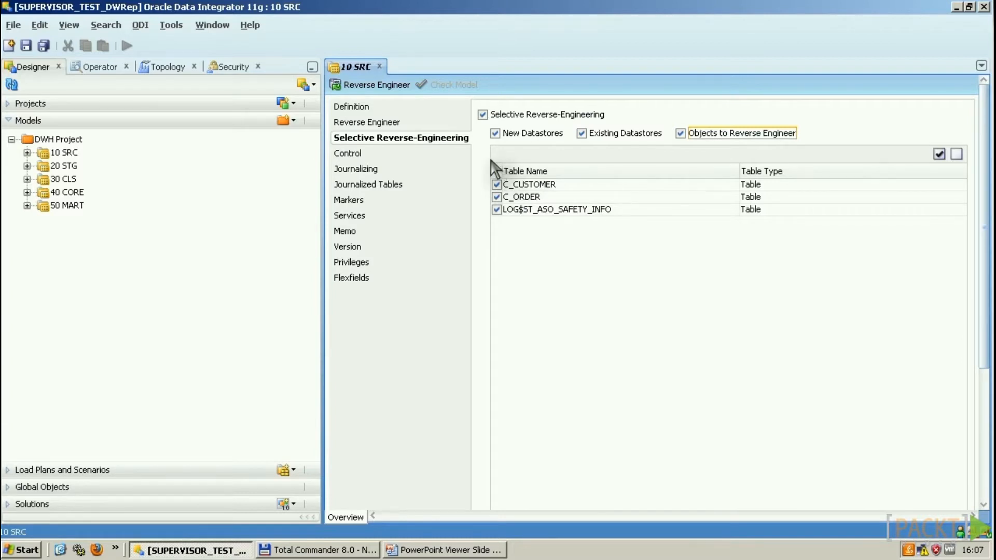
click(381, 67)
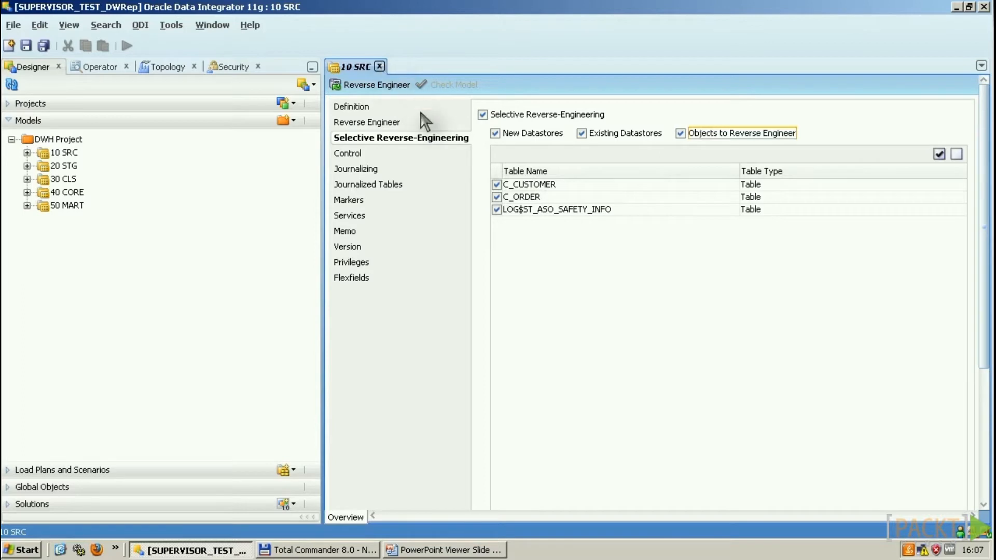
click(480, 224)
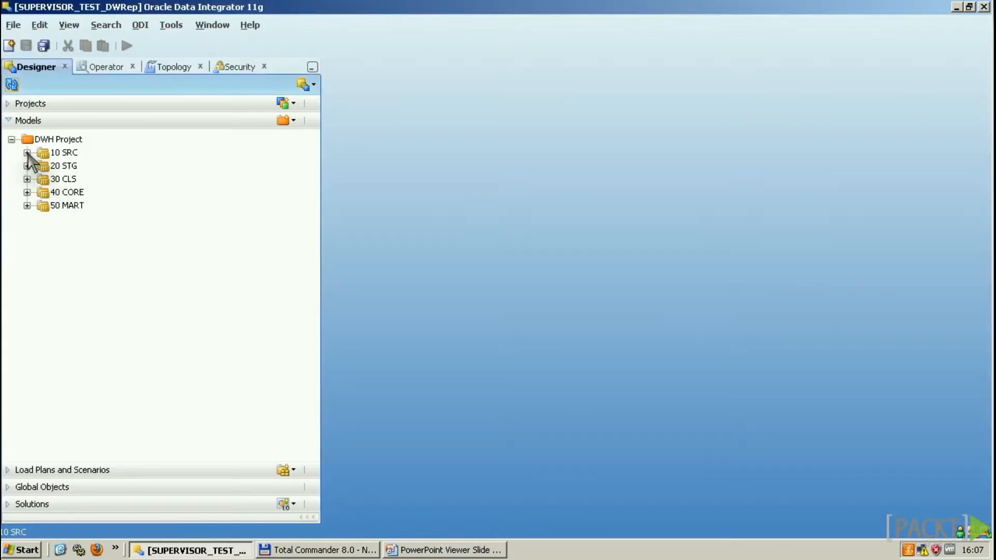
Step: Expand C_CUSTOMER's columns, filters and constraints in 10 SRC and open the CUST_ID column
click(27, 152)
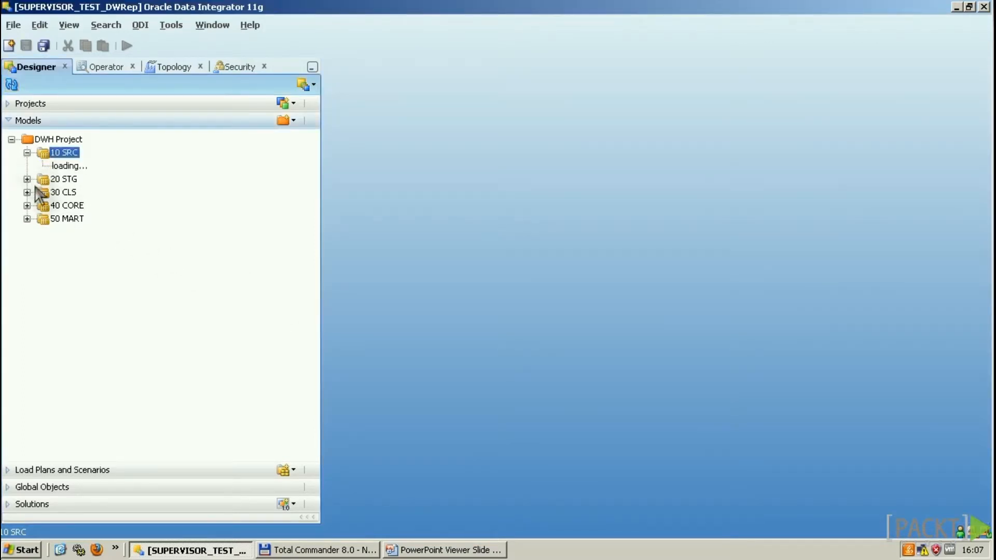
click(43, 206)
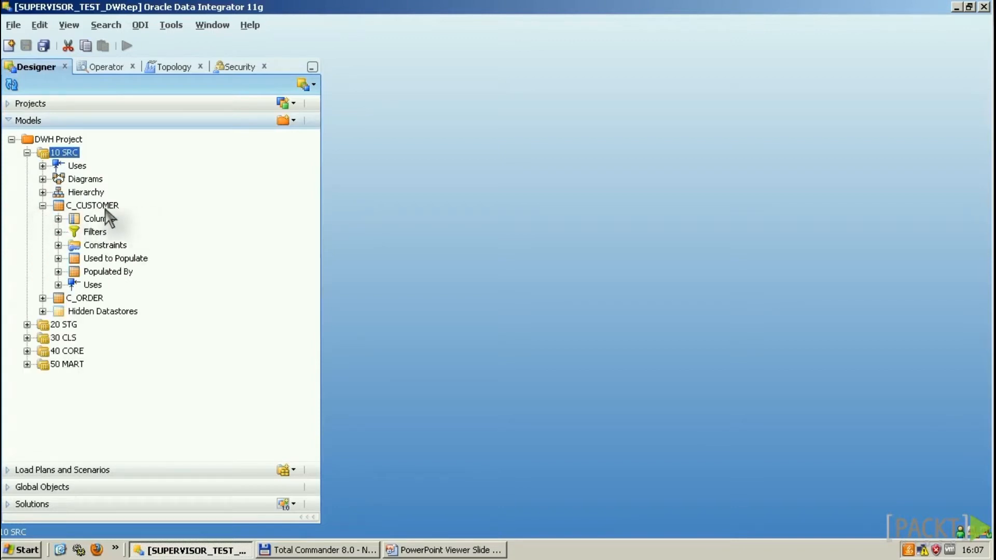
click(58, 219)
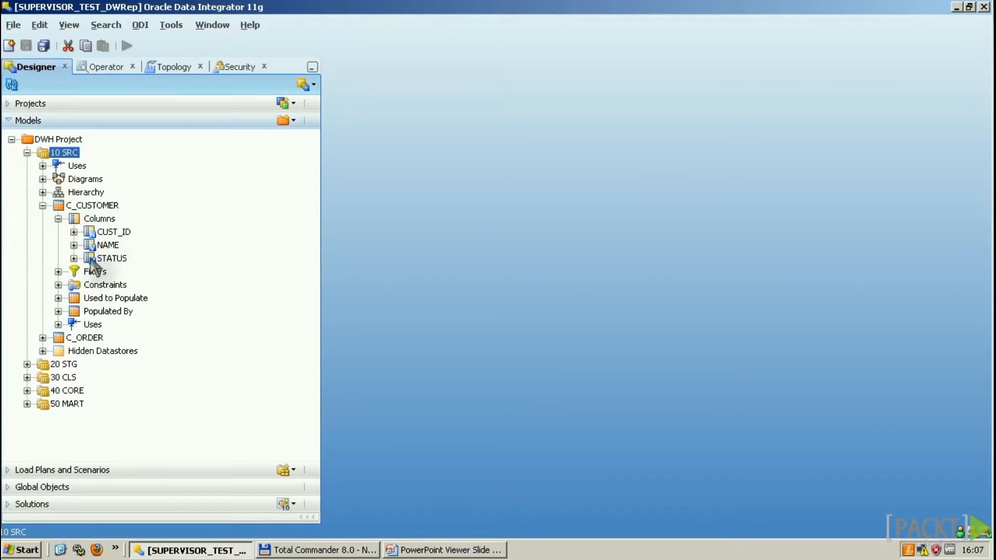
click(58, 271)
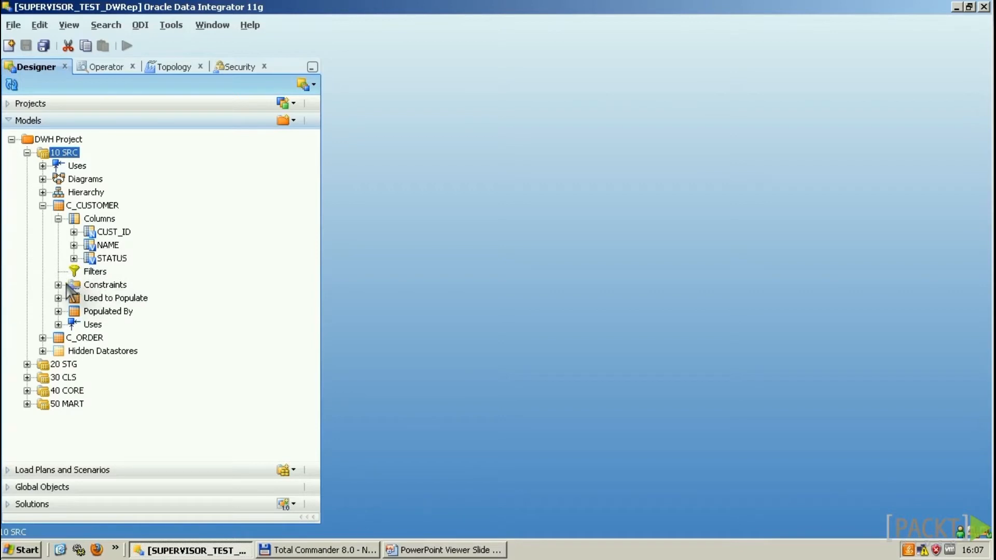
click(58, 284)
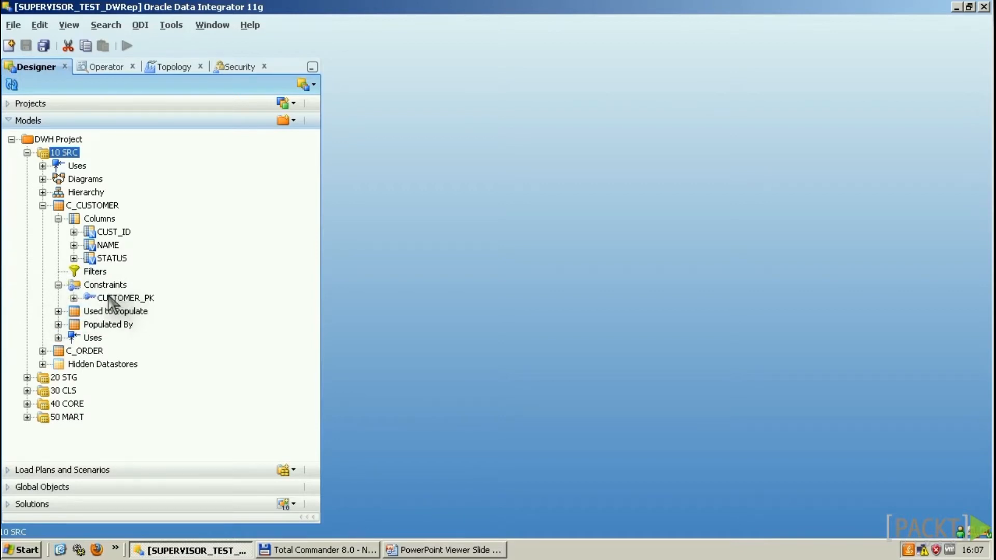
click(115, 232)
double_click(115, 232)
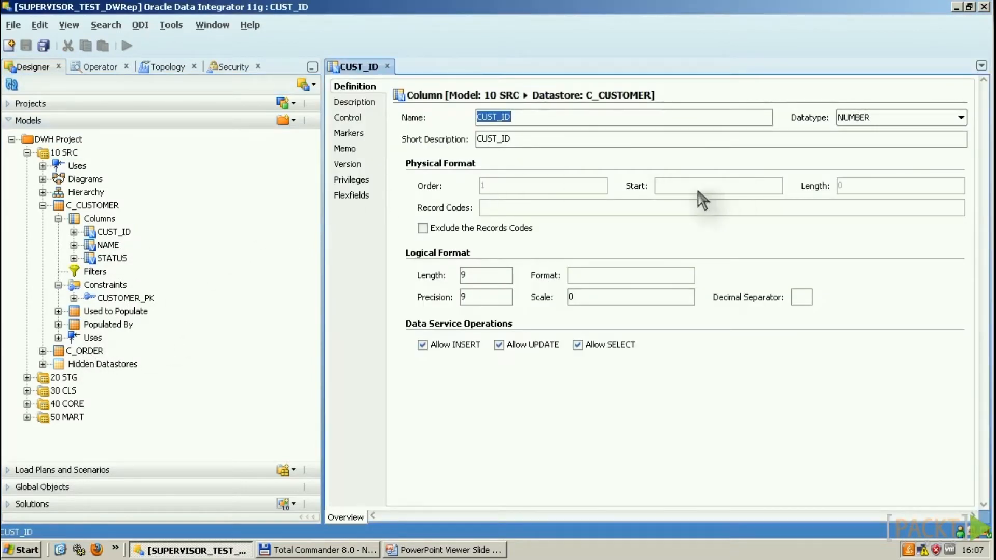
Step: Confirm CUST_ID has length and precision 9, keeping NUMBER as its datatype
double_click(480, 276)
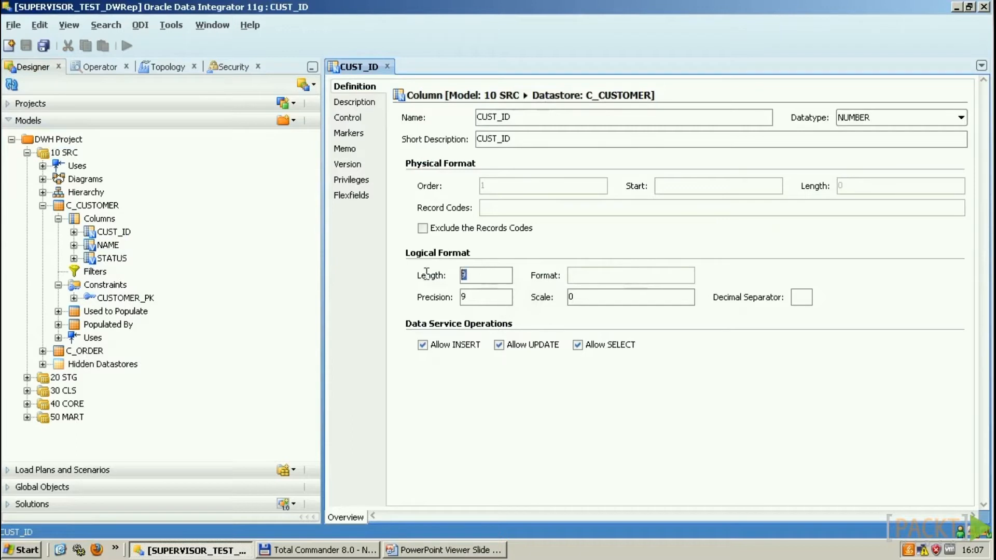
double_click(464, 297)
click(910, 121)
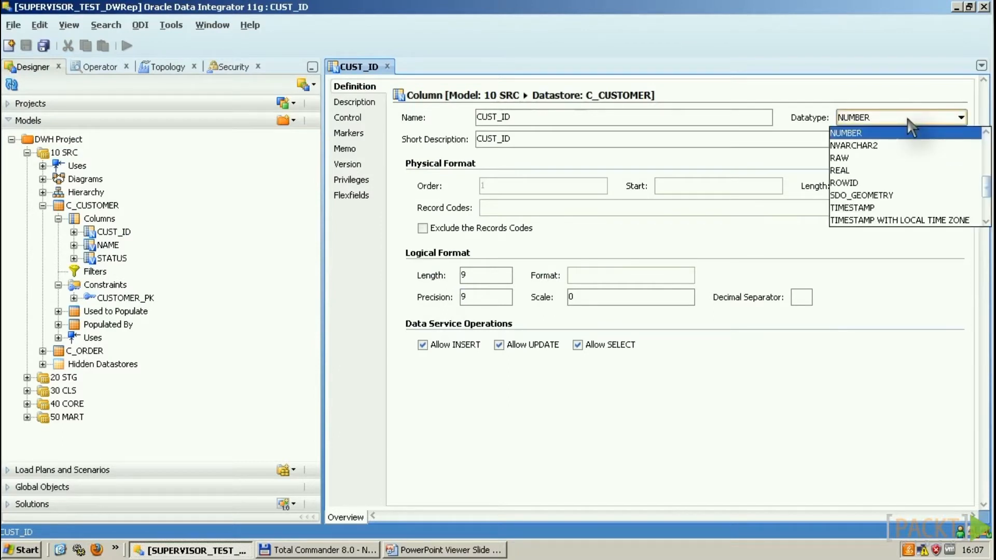
click(909, 119)
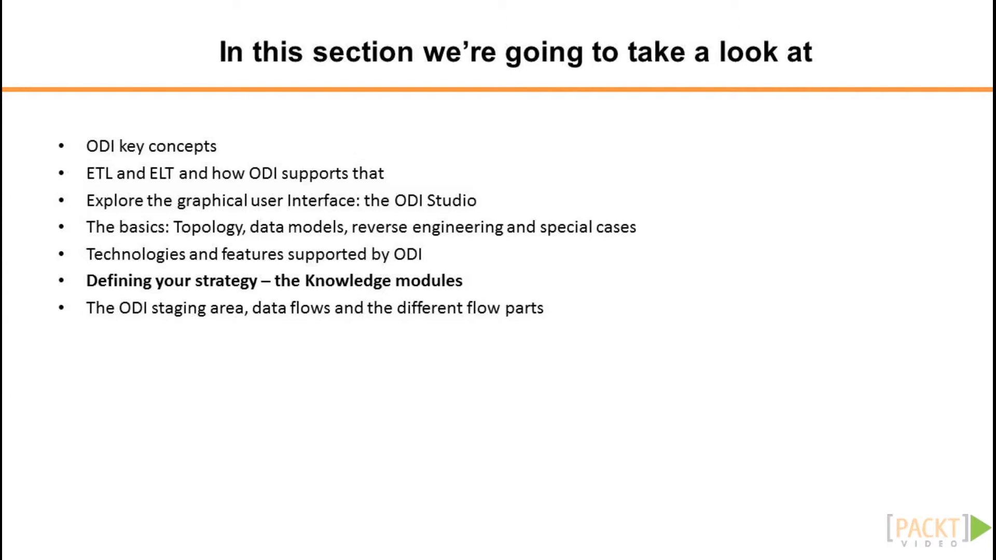
Step: Advance the presentation to the 'Knowledge Module: the concept' slide
key(Right)
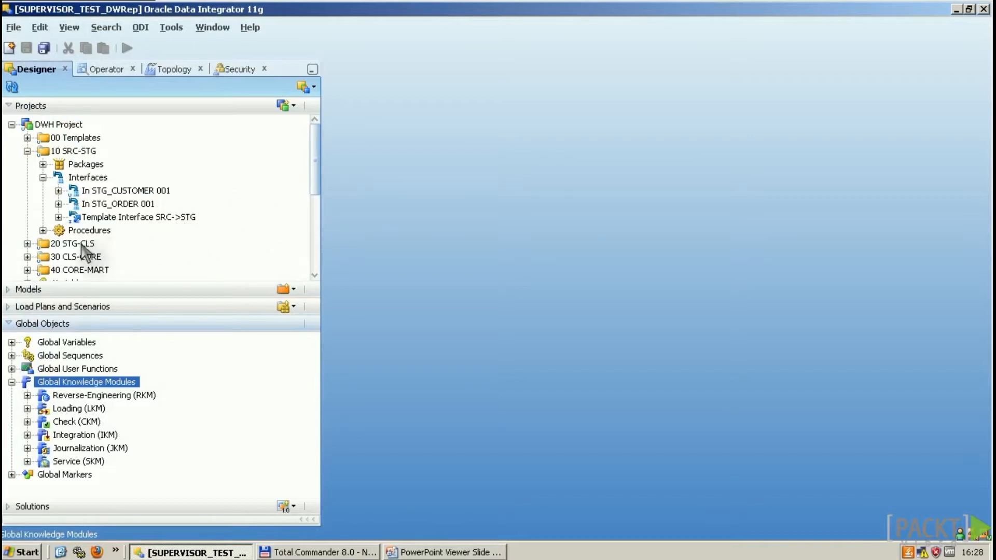
click(6, 326)
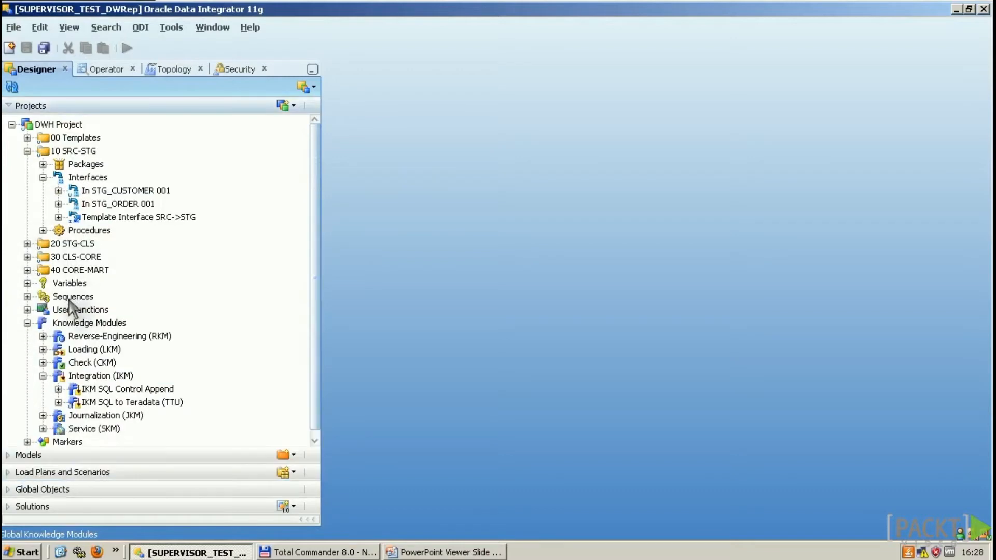
click(13, 491)
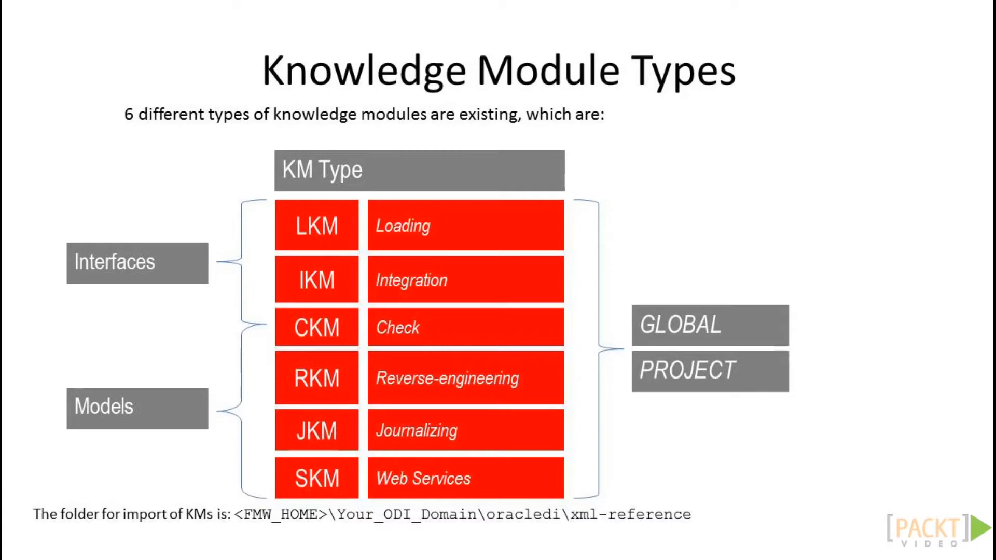
key(alt+Tab)
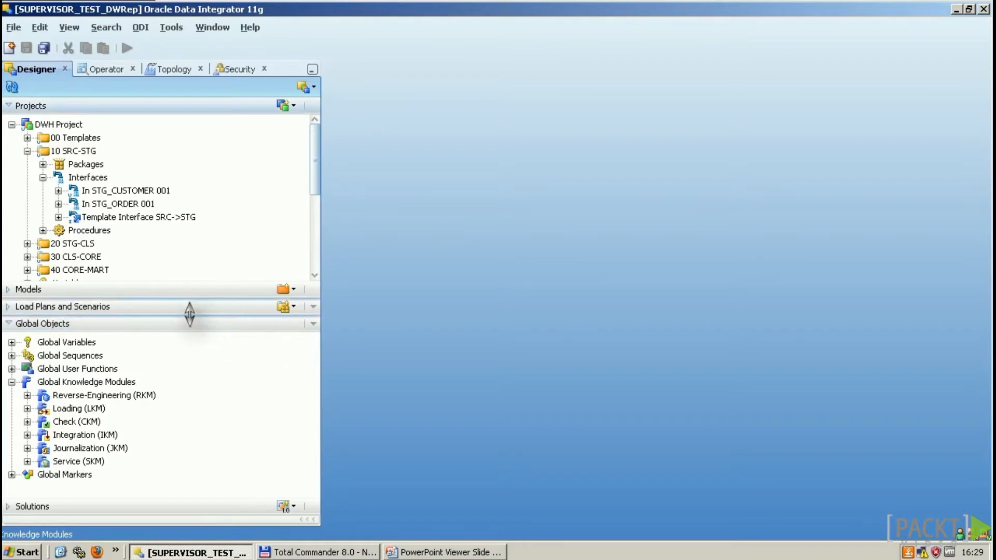
Step: Collapse Global Objects and preview the project's Import Knowledge Modules dialog, then cancel it
click(8, 323)
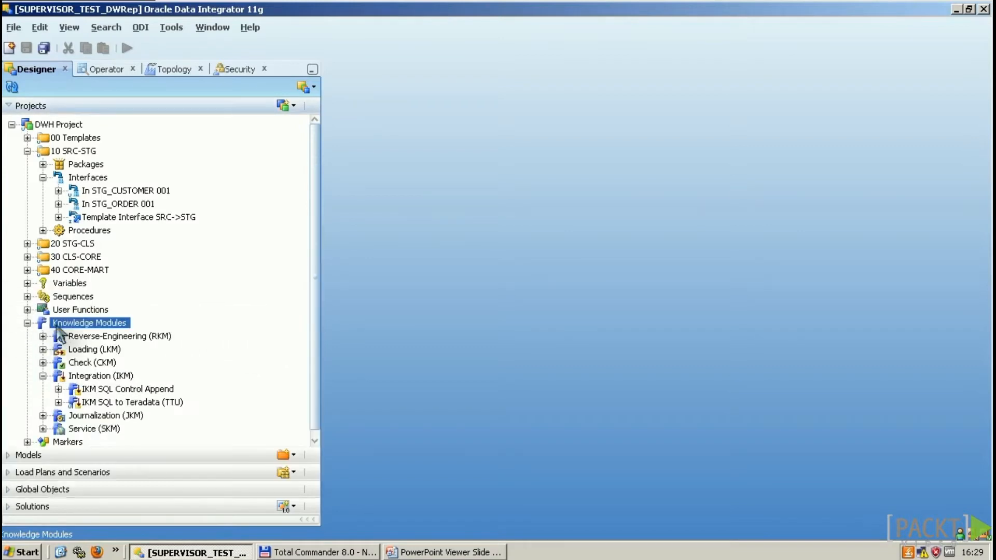
right_click(109, 328)
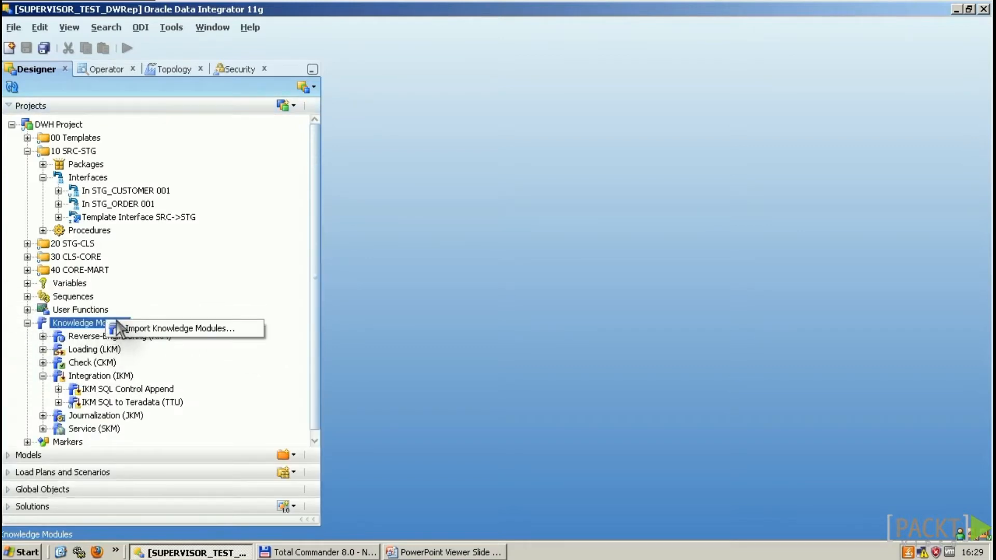
click(210, 329)
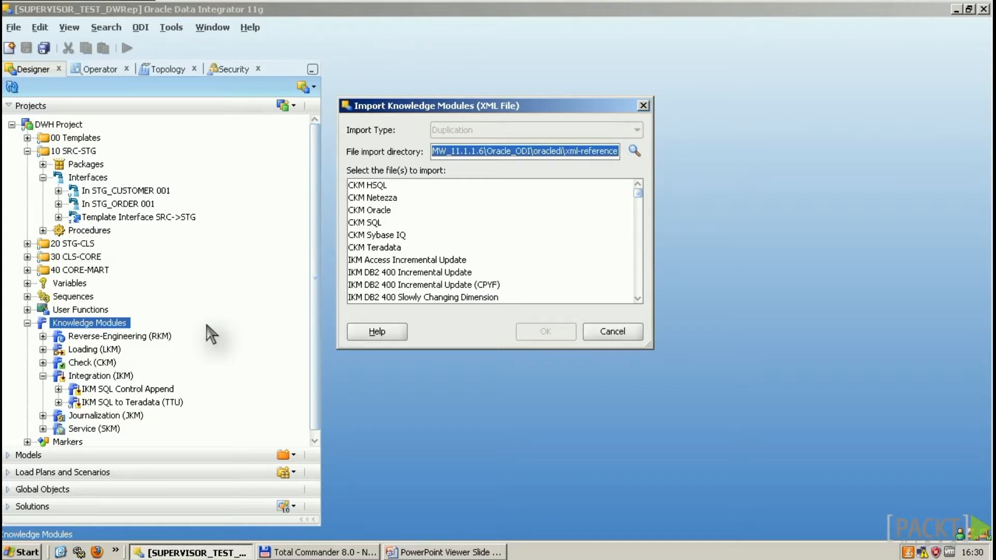
key(Escape)
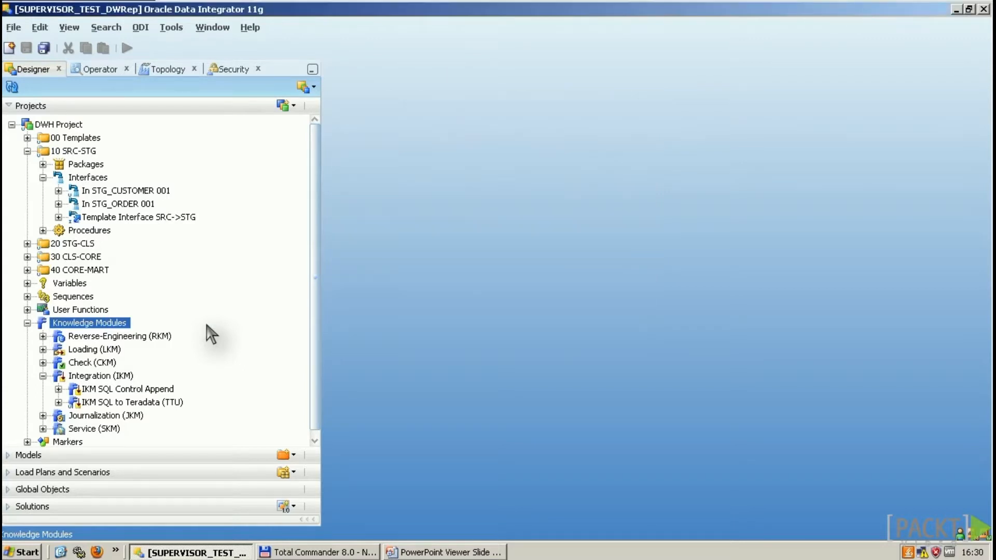
Step: Open IKM SQL Control Append and check its target technologies, leaving it <Undefined>
double_click(141, 389)
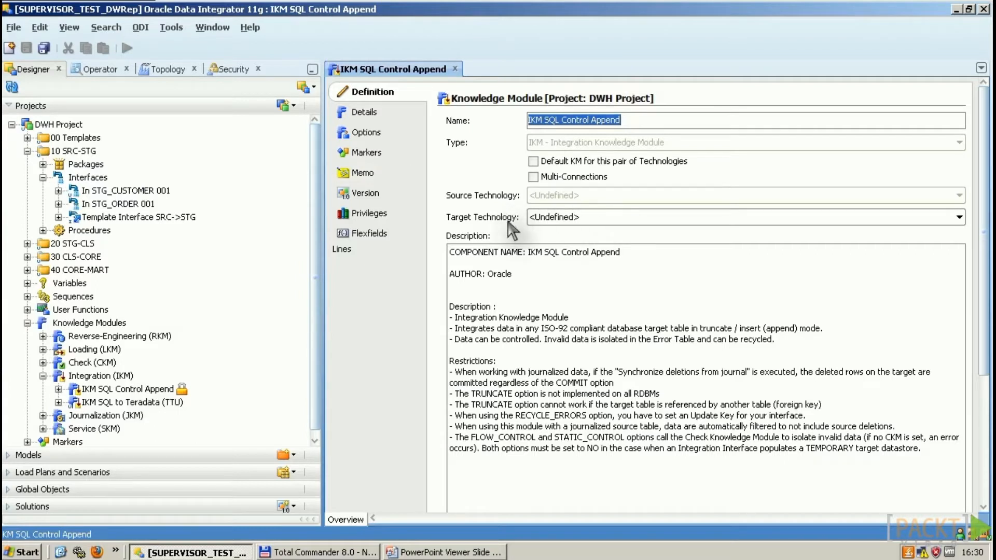
click(577, 217)
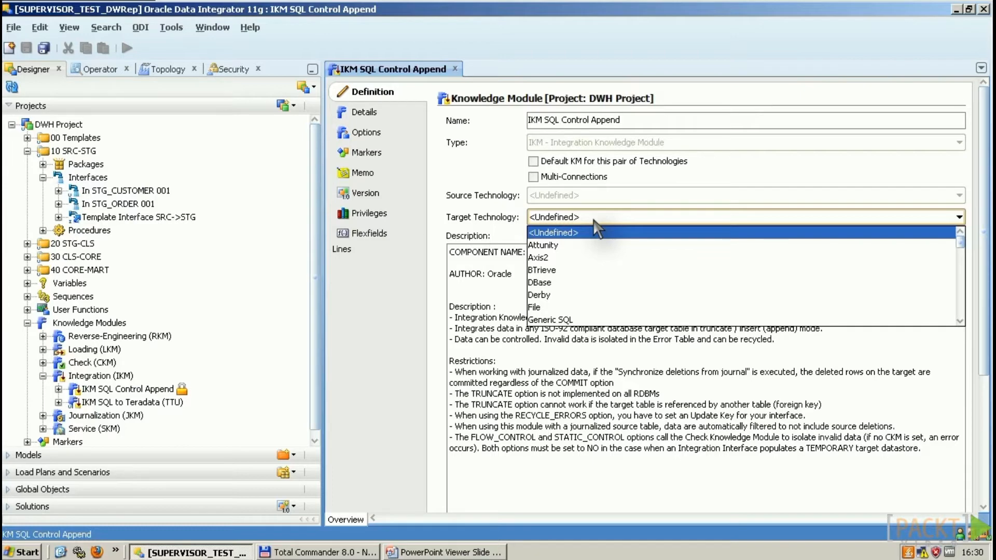
click(587, 217)
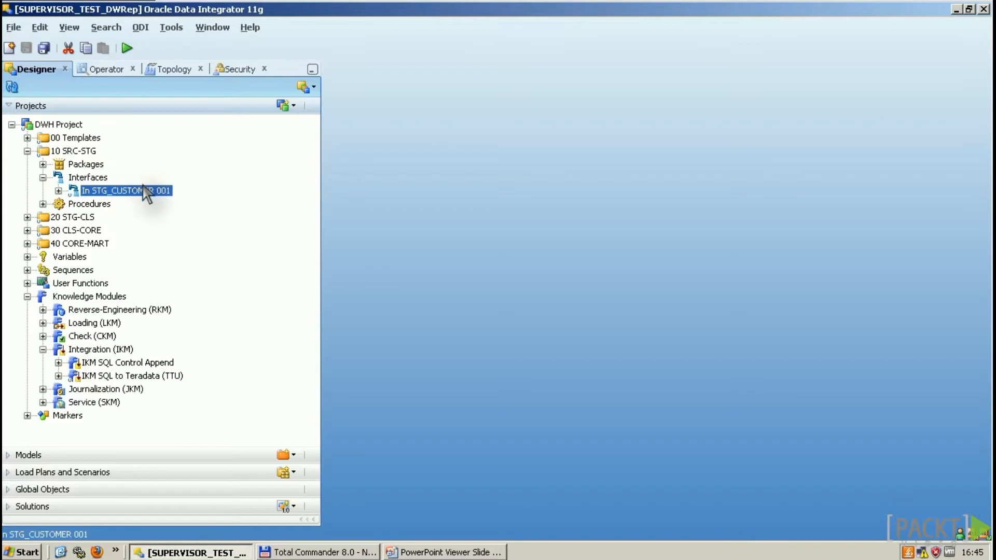
Step: Open In STG_CUSTOMER 001, keep the staging area on the 20 DWH_STG target, and view its Flow
double_click(145, 193)
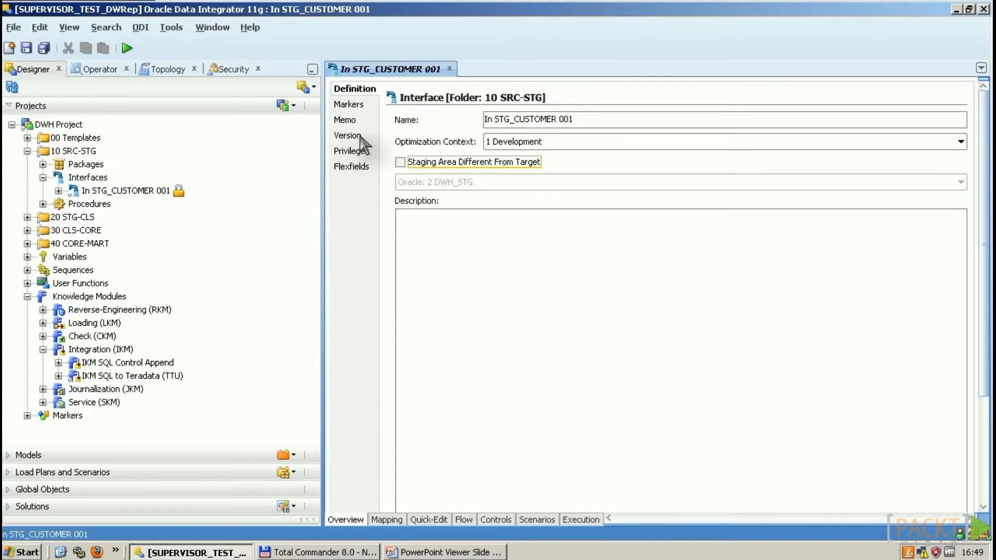
click(400, 163)
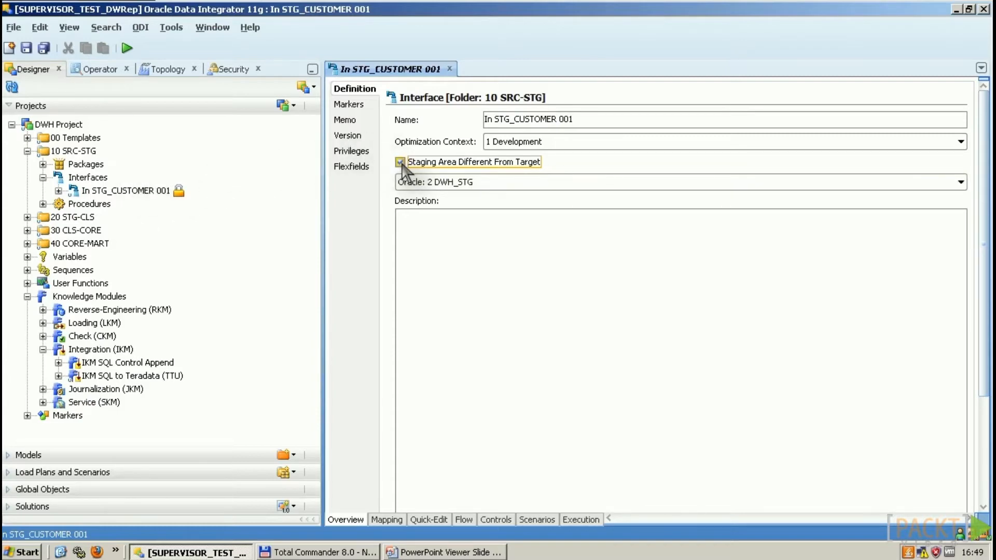
click(401, 163)
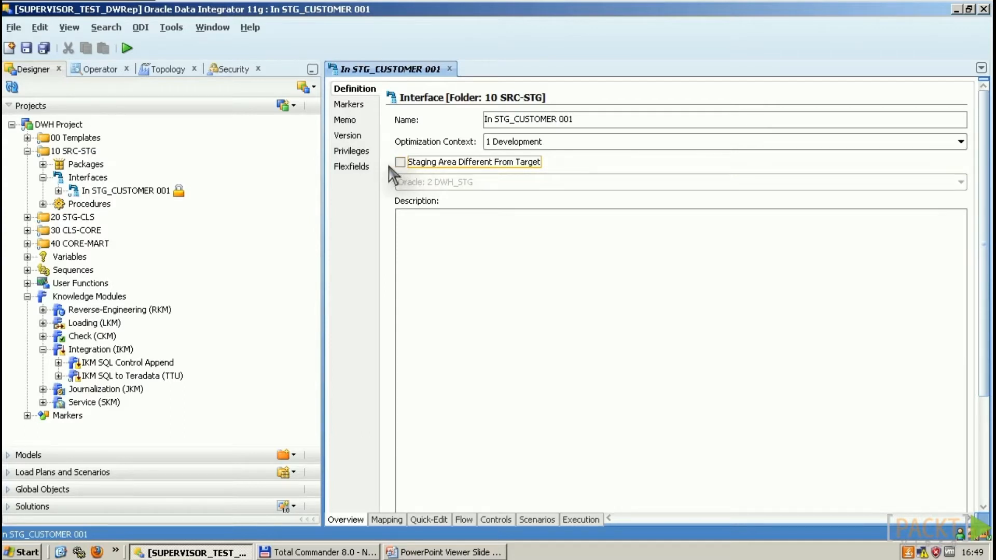
click(465, 520)
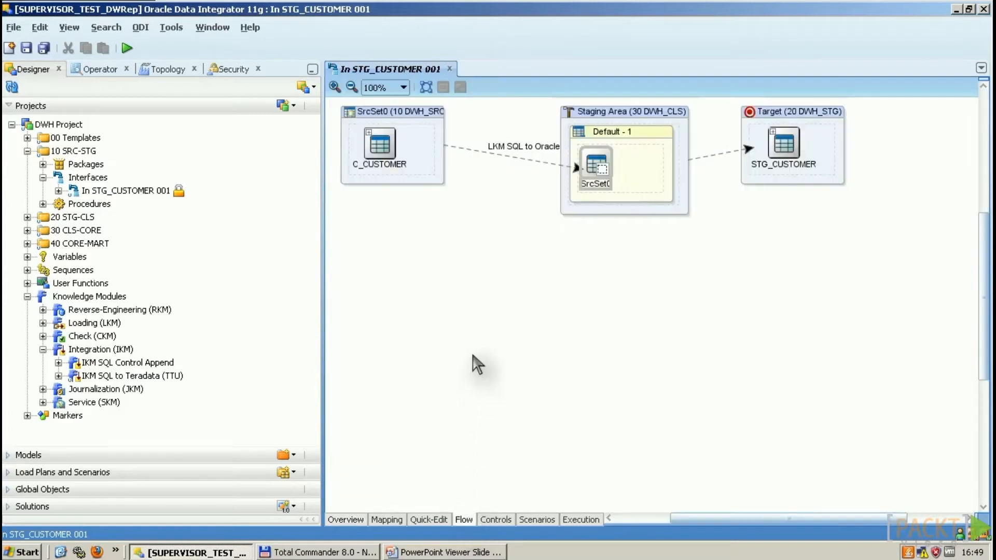
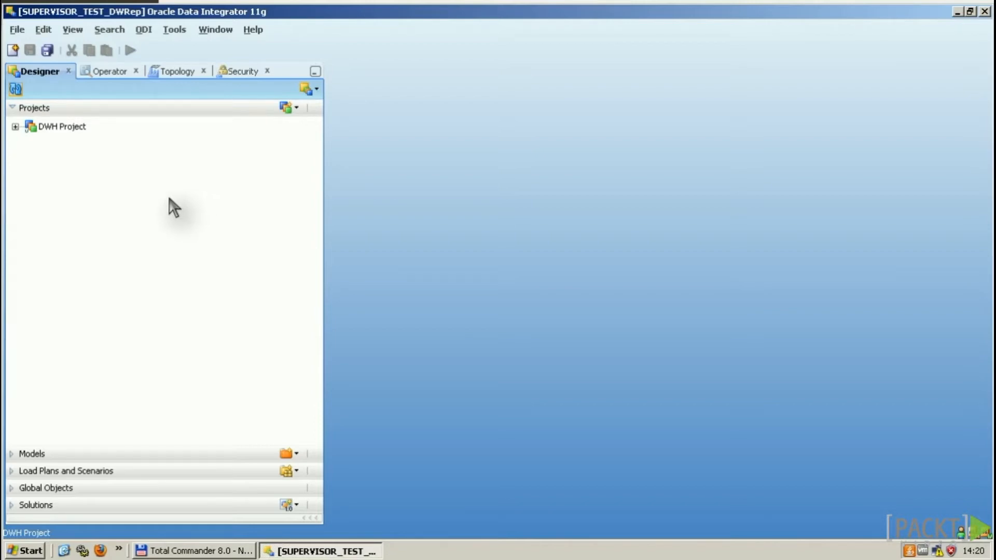
Step: Expand DWH Project and 10 SRC-STG, then point out Variables, User Functions, Knowledge Modules and Markers
click(15, 127)
double_click(81, 155)
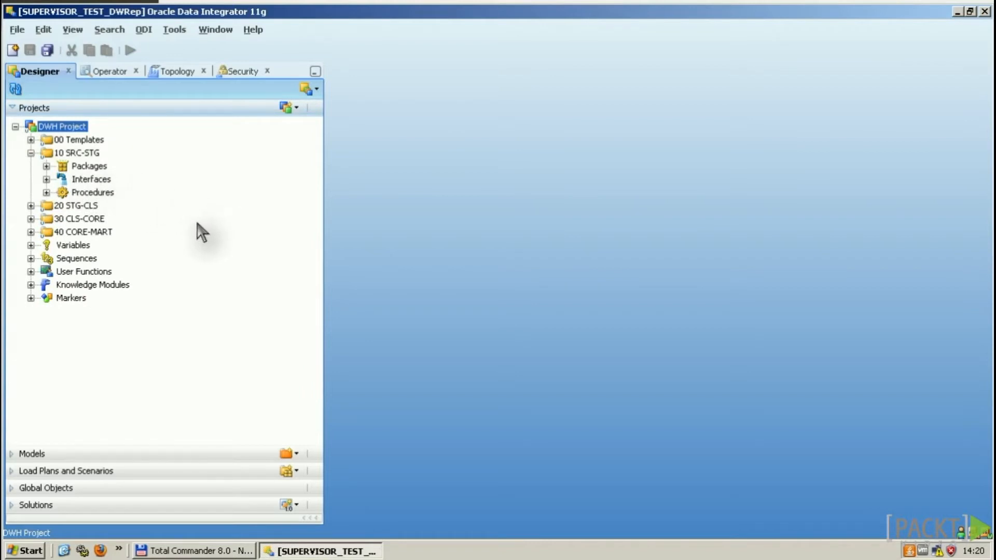
click(75, 245)
click(88, 270)
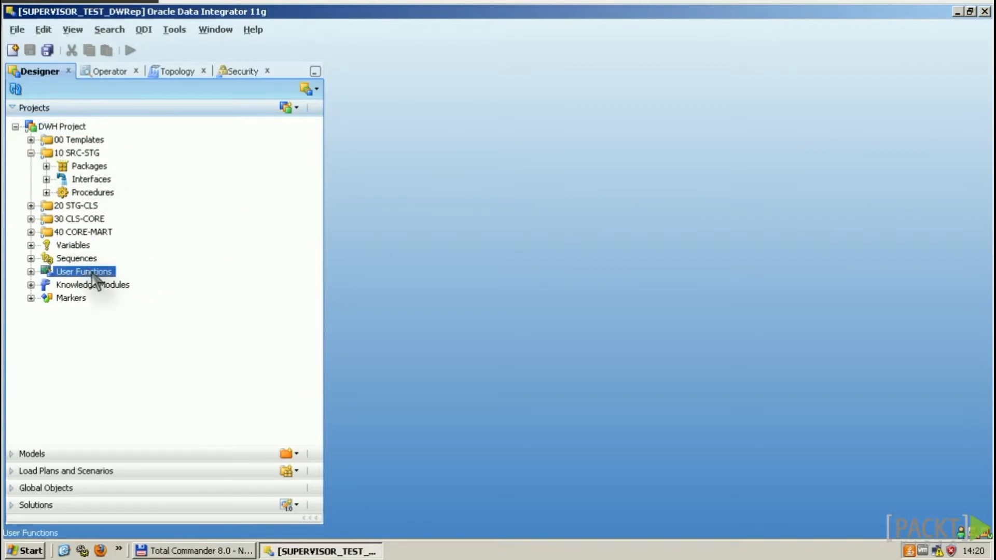
click(86, 284)
click(61, 298)
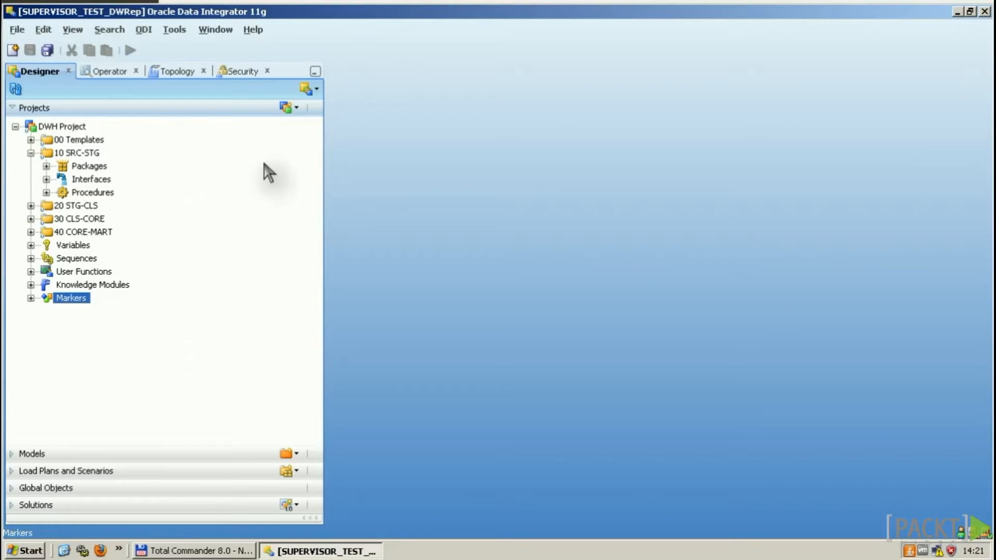
Step: Define a new project 'My new project' with code NEW, then select 10 SRC-STG and 20 STG-CLS
click(295, 109)
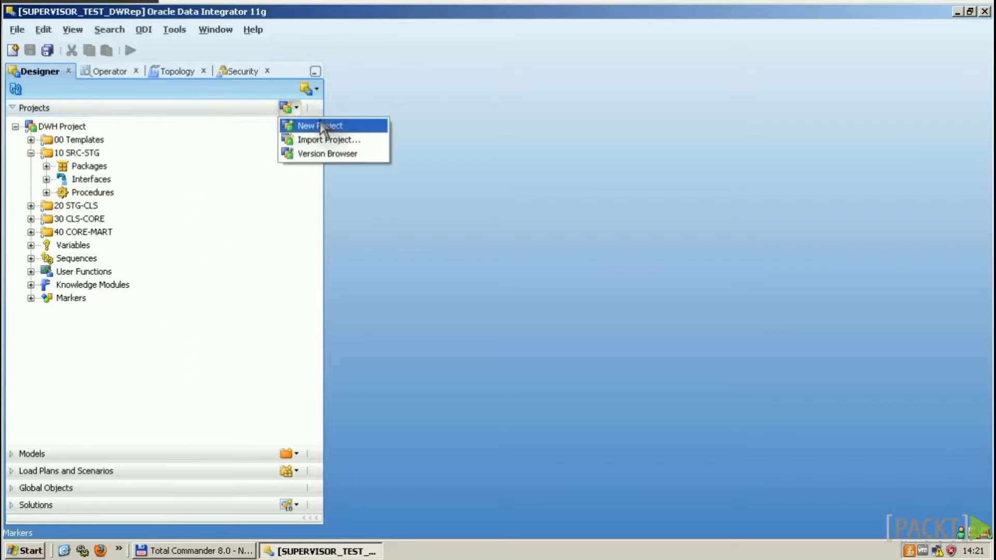
click(340, 127)
text(My new project)
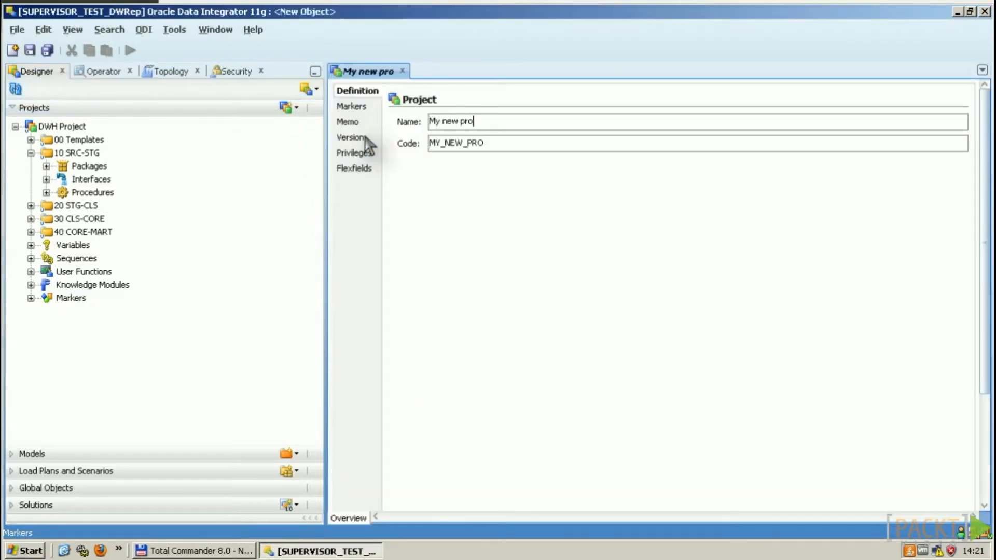
key(Tab)
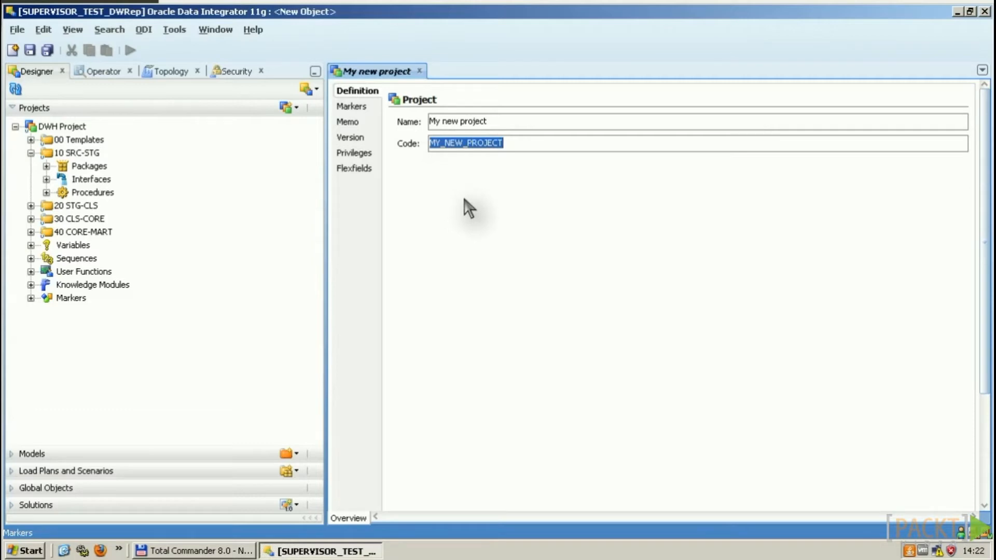
text(NEW)
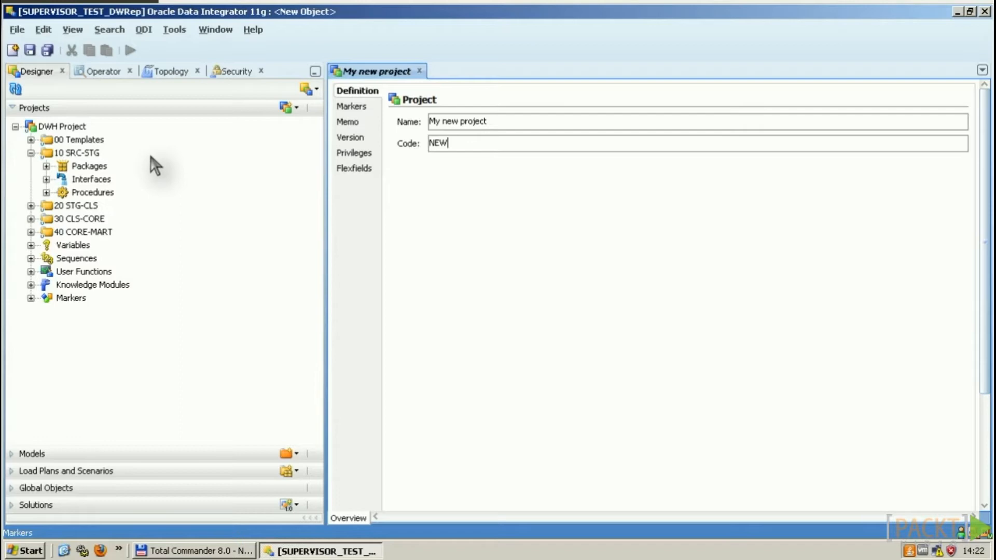
click(83, 153)
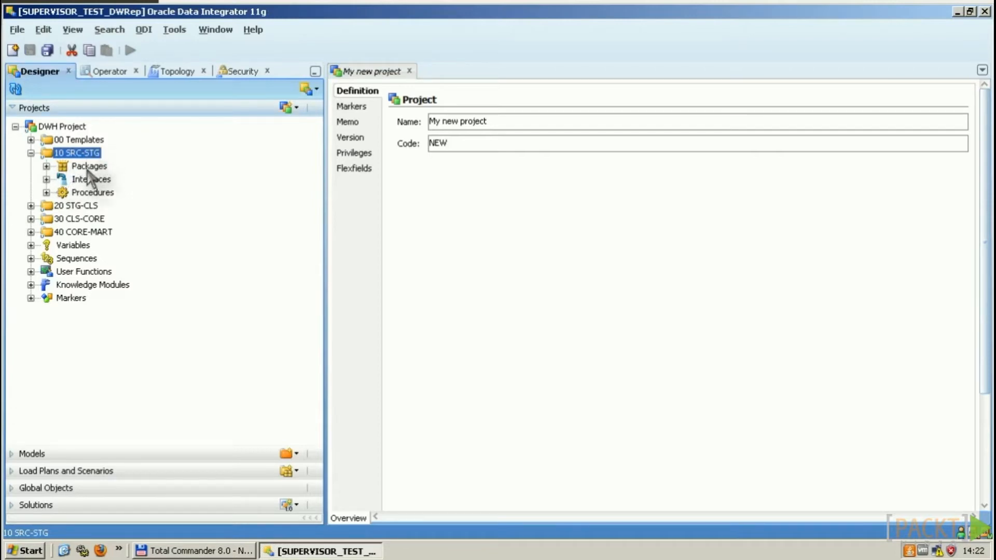
click(82, 207)
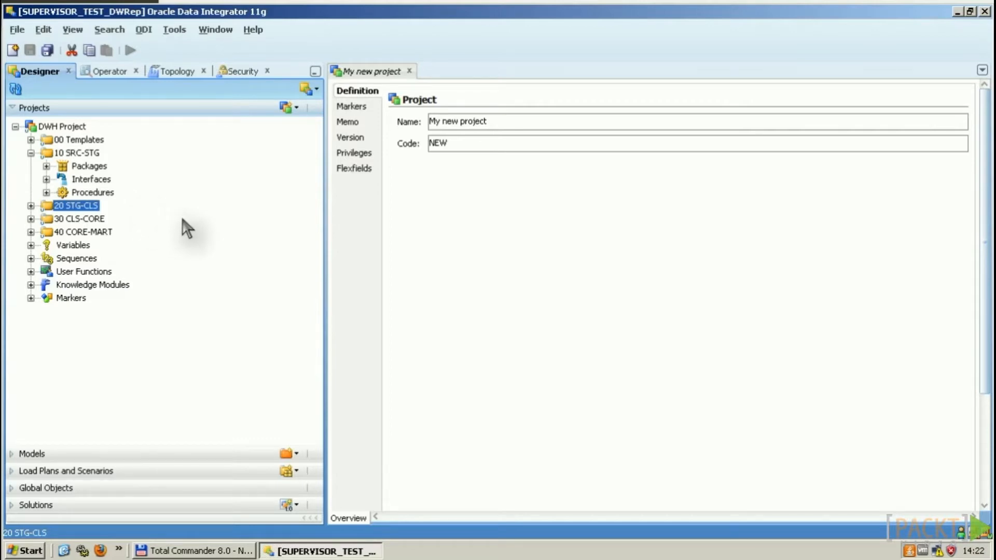
Step: Expand the Models section and the DWH Project model, then open the 10 SRC model
click(72, 452)
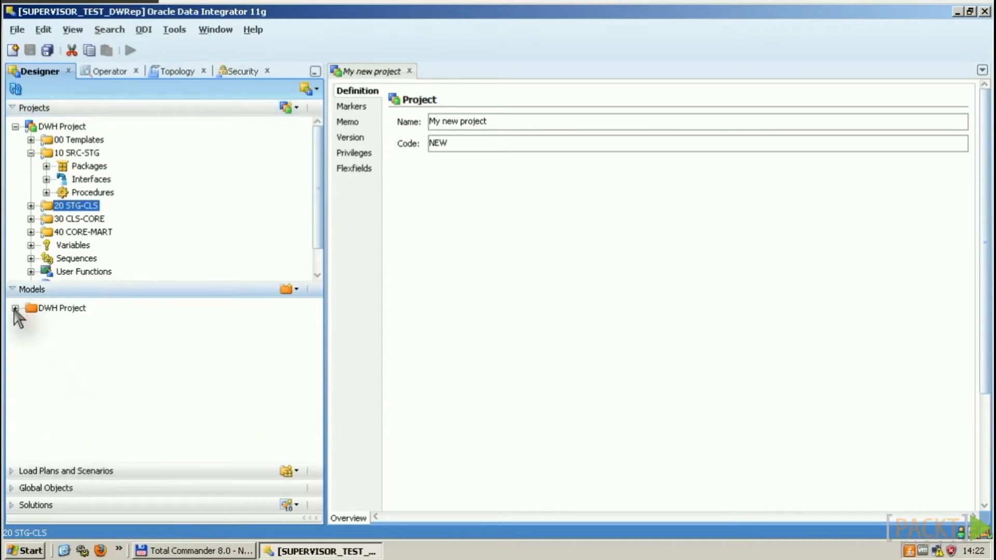
click(15, 308)
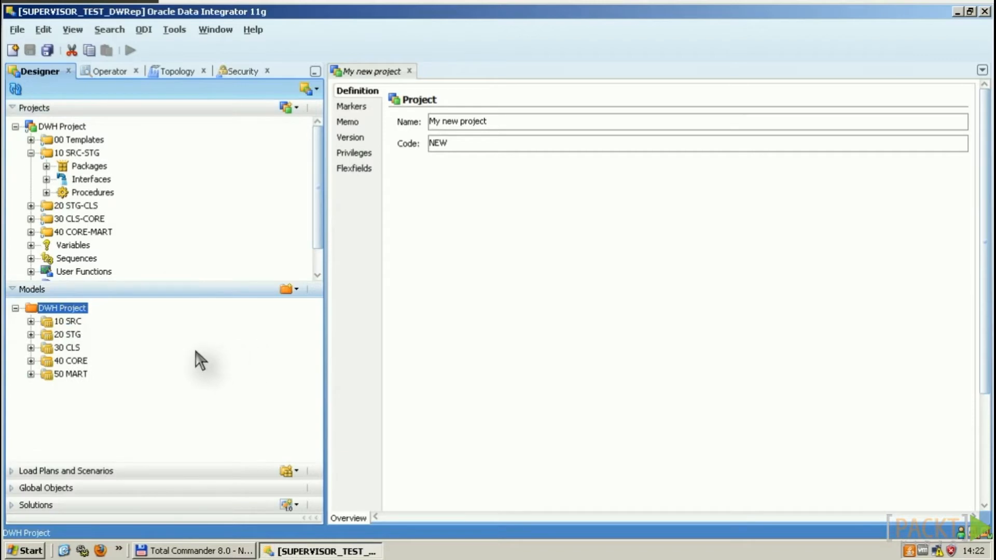
double_click(68, 322)
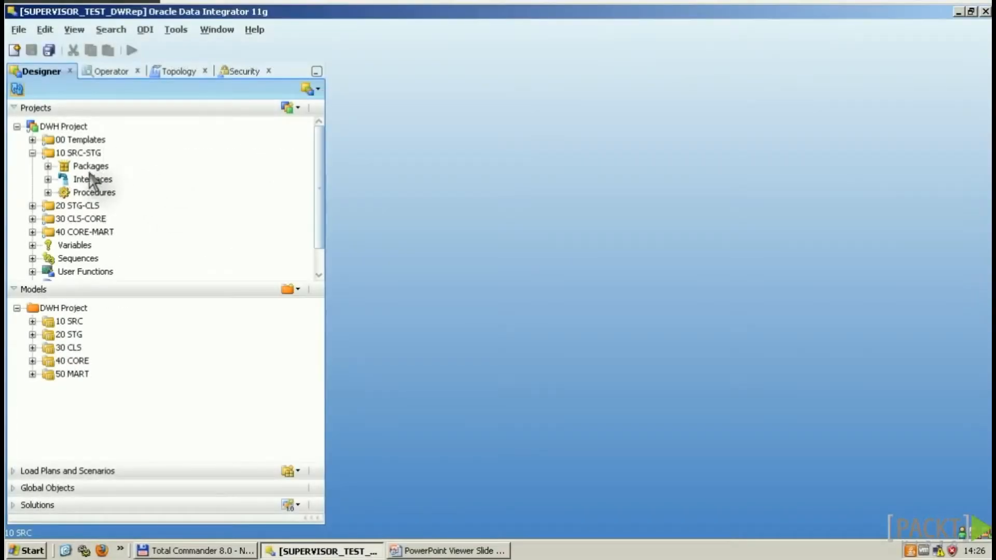
Step: Expand the 10 SRC model and inspect the action menus for Interfaces and C_CUSTOMER
click(88, 182)
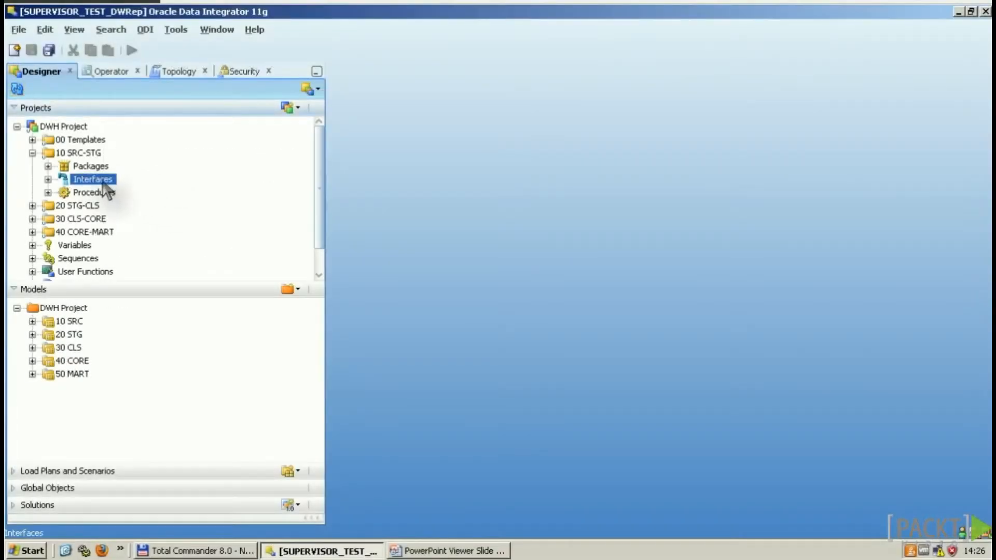
right_click(103, 183)
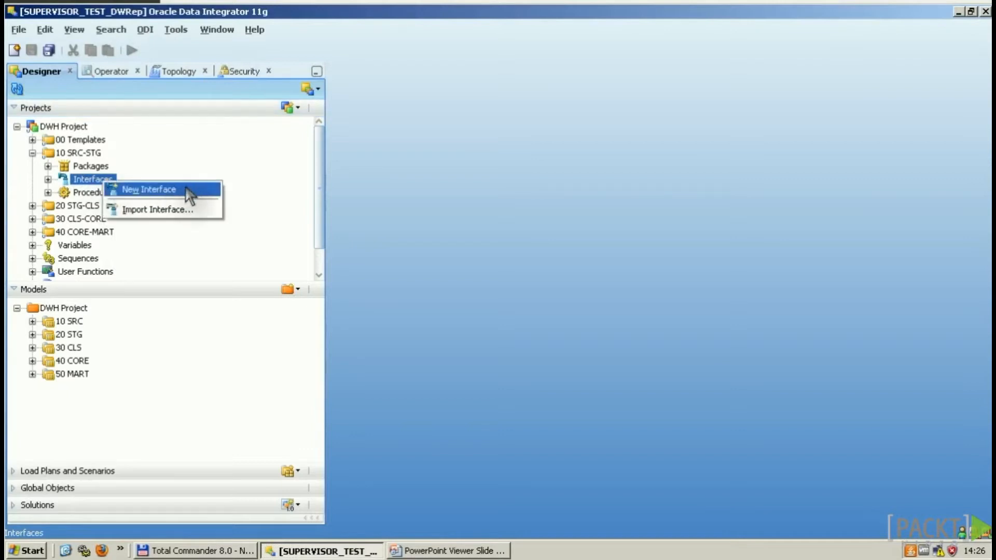
key(Escape)
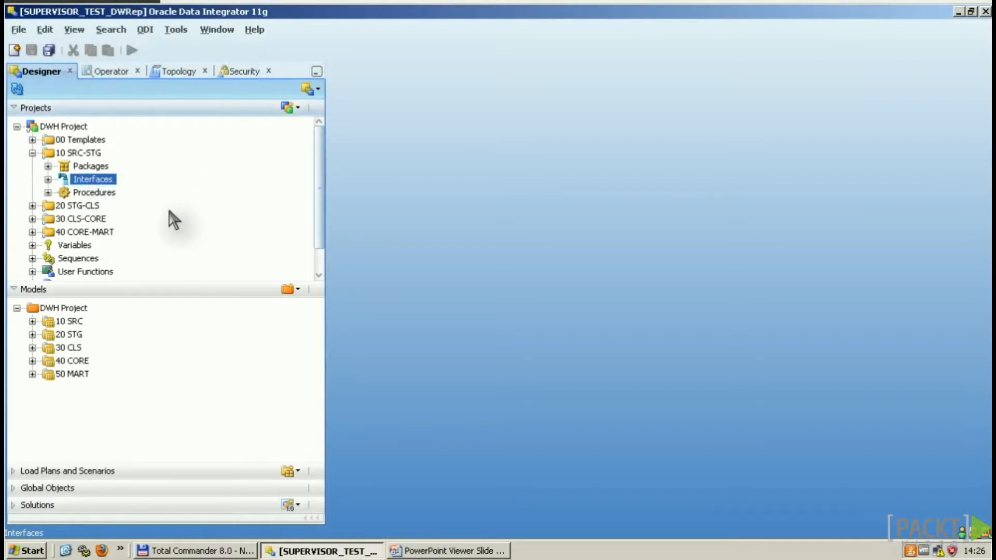
click(33, 321)
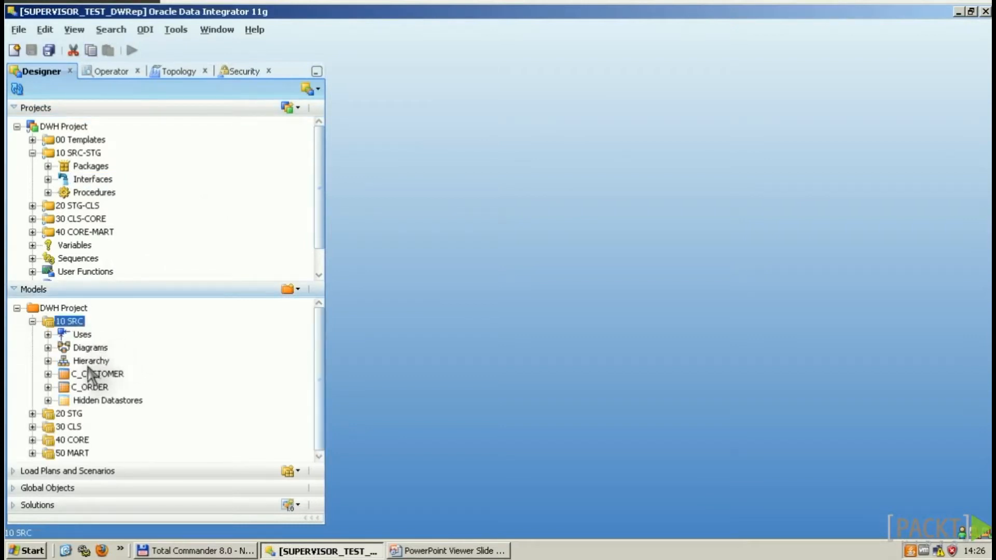
click(103, 376)
right_click(108, 379)
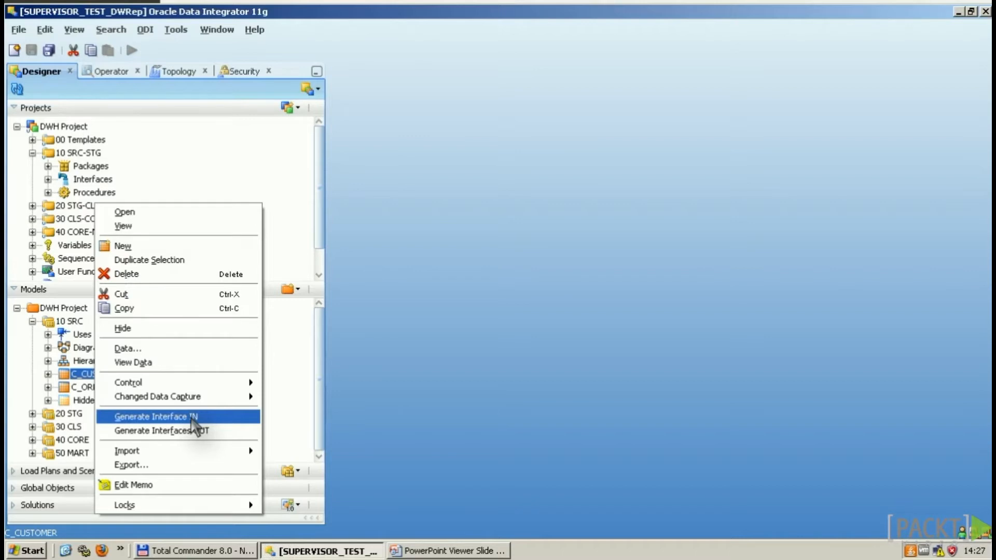
click(190, 417)
Step: Review the 10 SRC model's actions, then bring up the 10 SRC-STG Interfaces node's menu
click(72, 321)
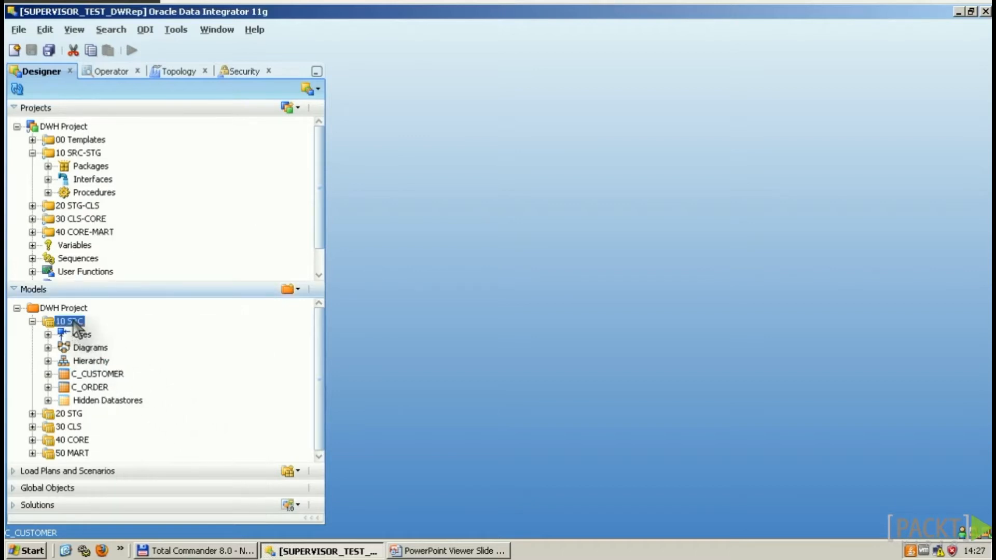
right_click(77, 329)
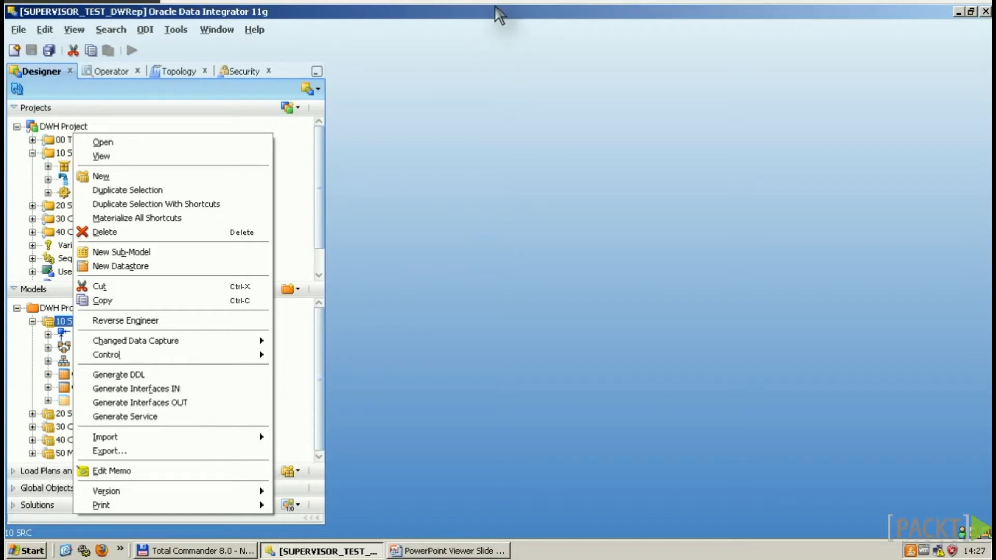
click(98, 180)
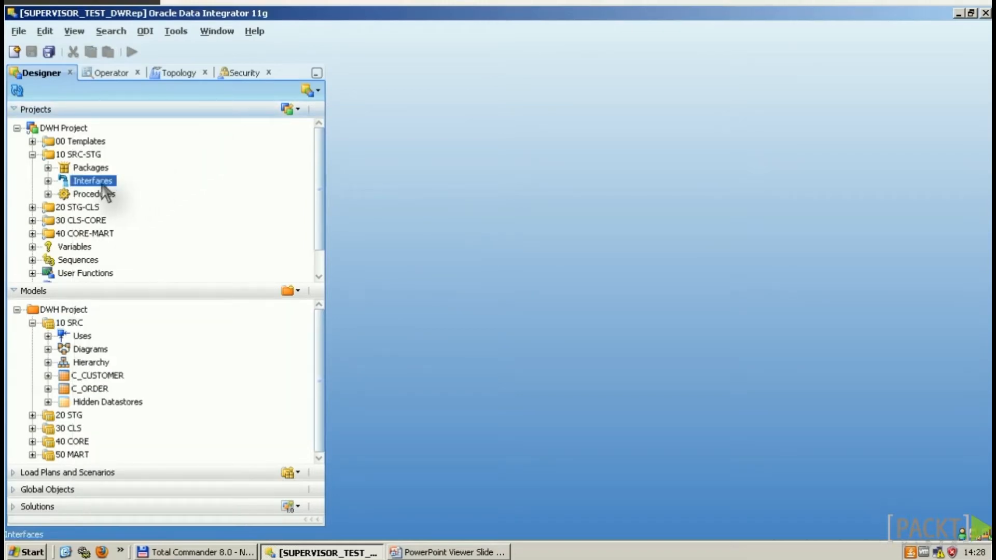
right_click(103, 182)
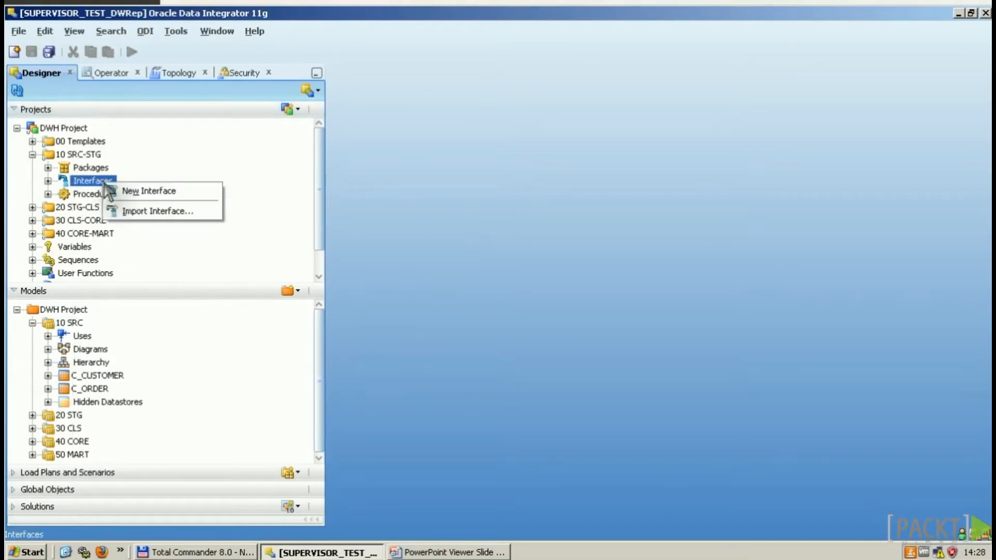
Step: Create interface 'My Interface' in 10 SRC-STG with staging area Oracle: 1 DWH_SRC
click(161, 191)
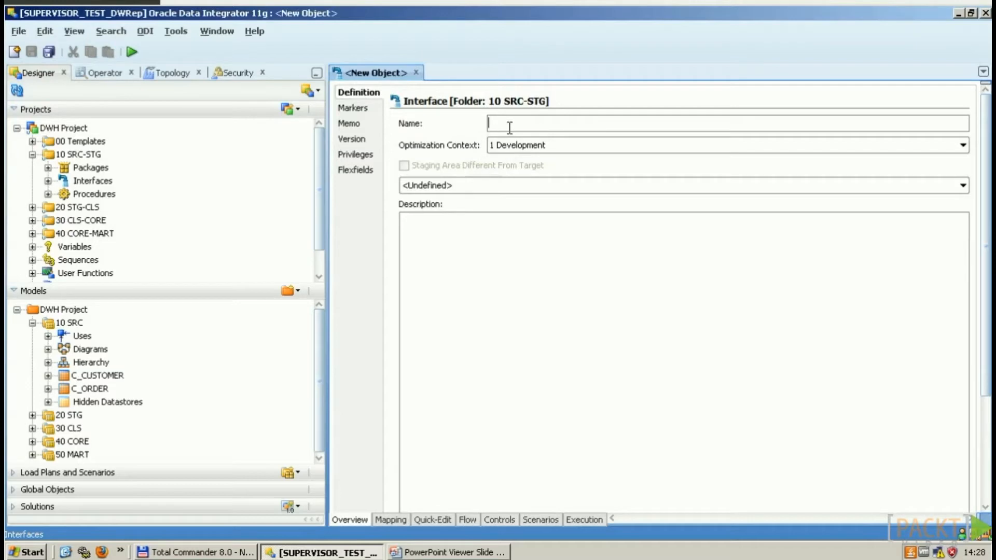
text(My Interface)
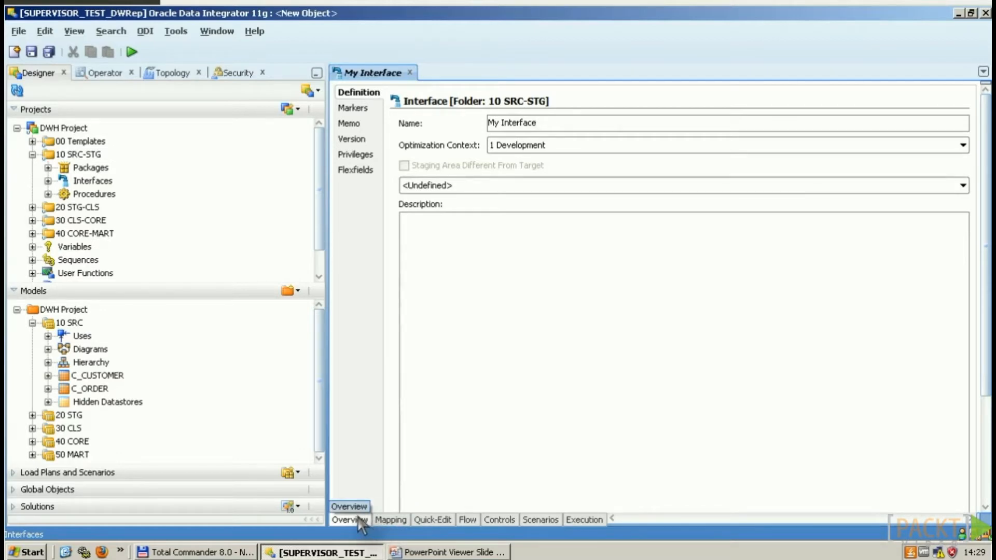
click(468, 187)
click(475, 275)
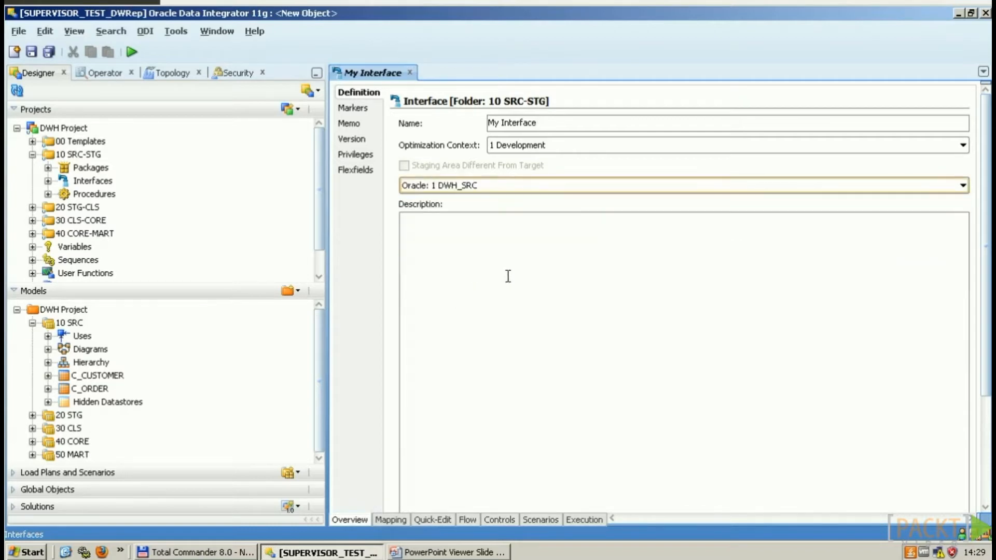
click(535, 273)
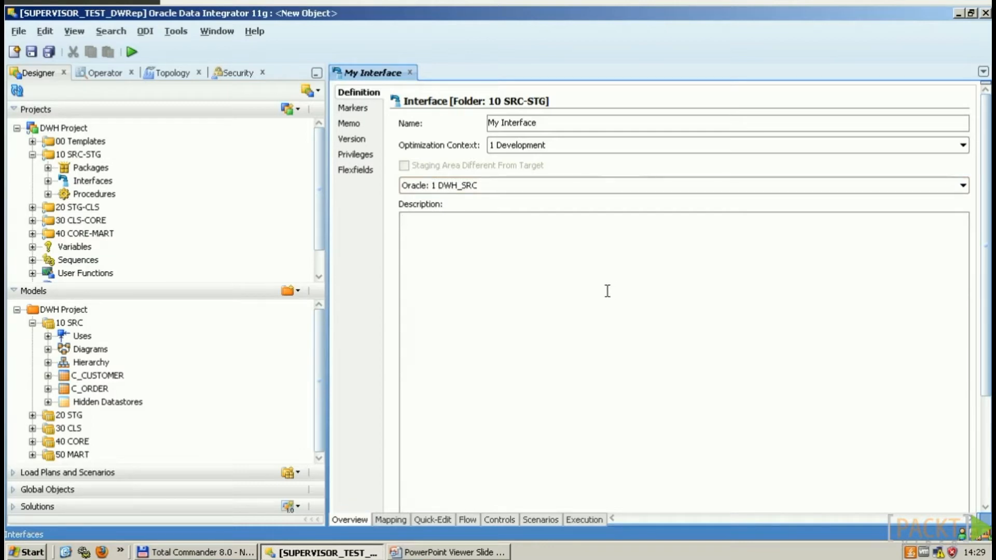
Step: Open the Property Inspector and switch My Interface to its Quick-Edit view
key(ctrl+shift+i)
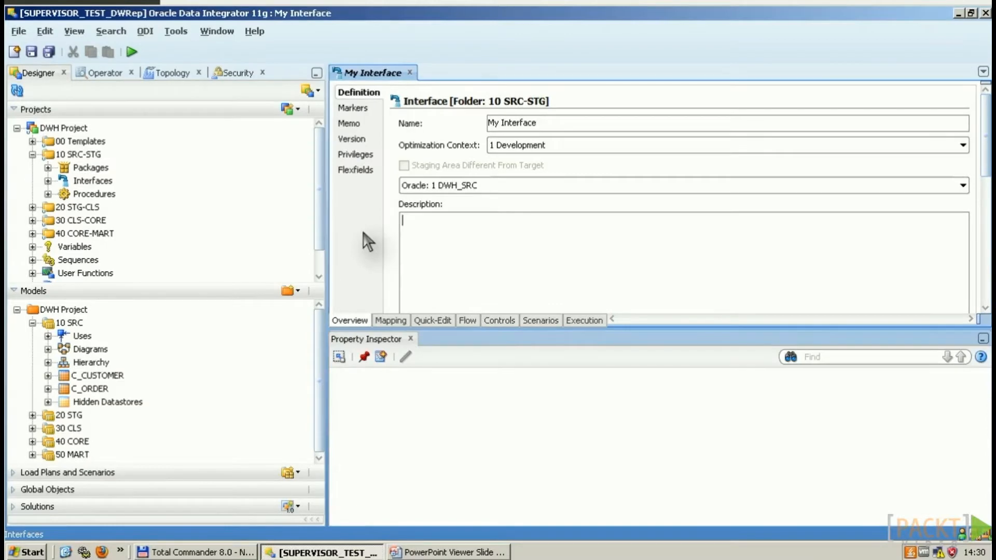
click(391, 321)
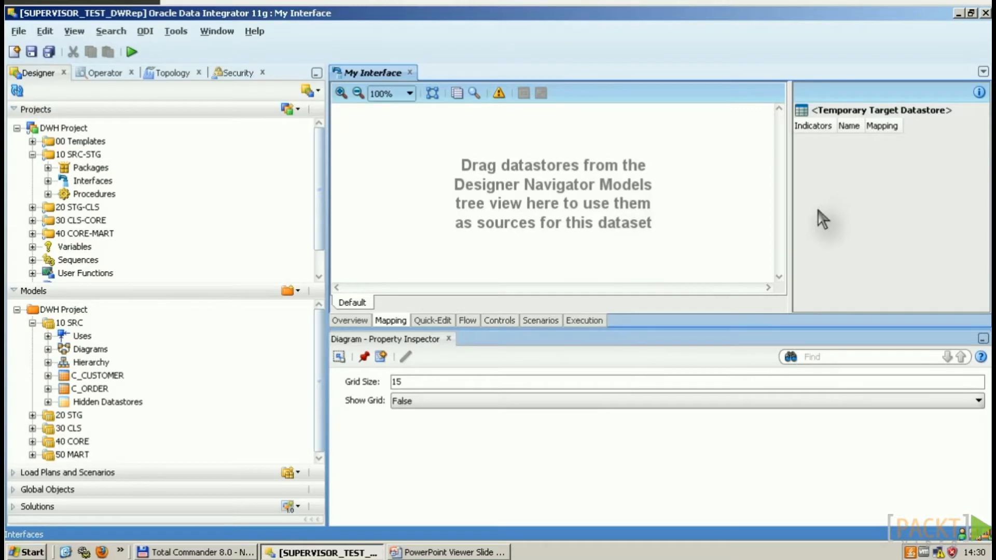
click(432, 319)
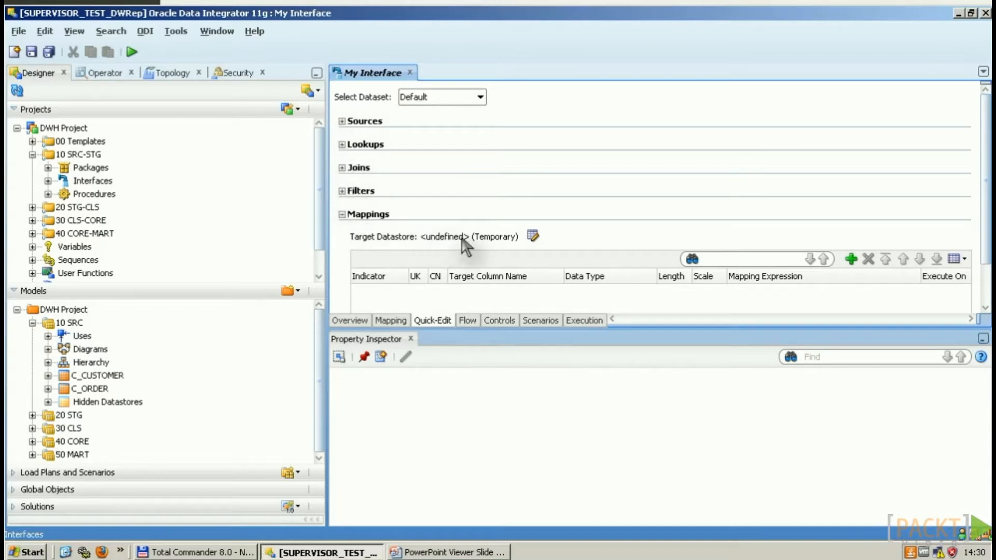
Step: Browse the interface's Flow, Controls, Scenarios, Execution and Overview pages, then return to Mapping
click(468, 321)
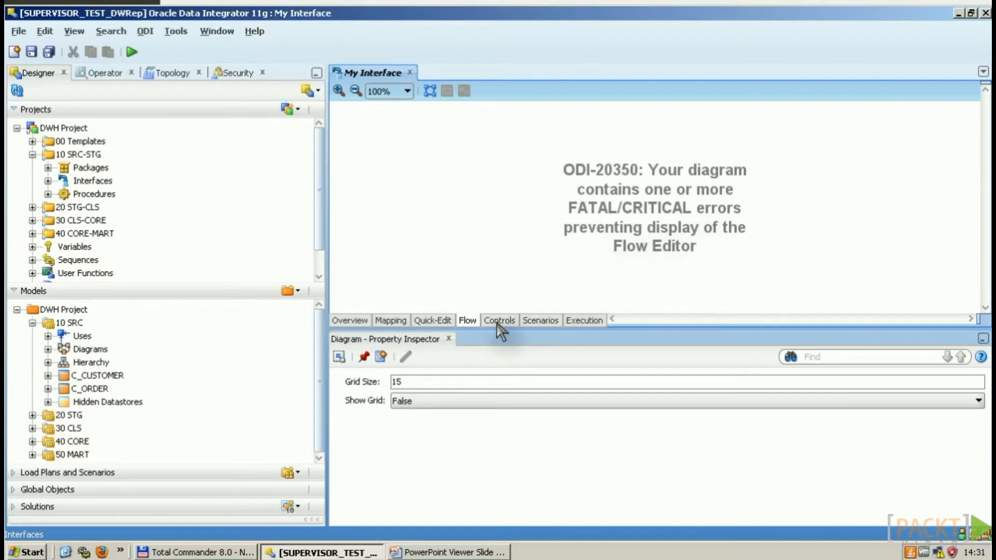
key(ctrl+Page_Down)
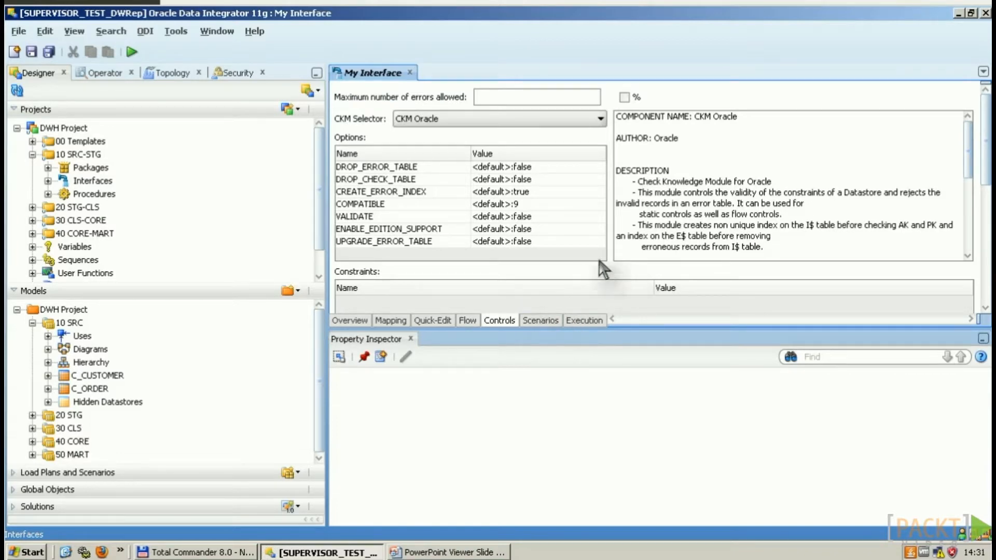
click(540, 321)
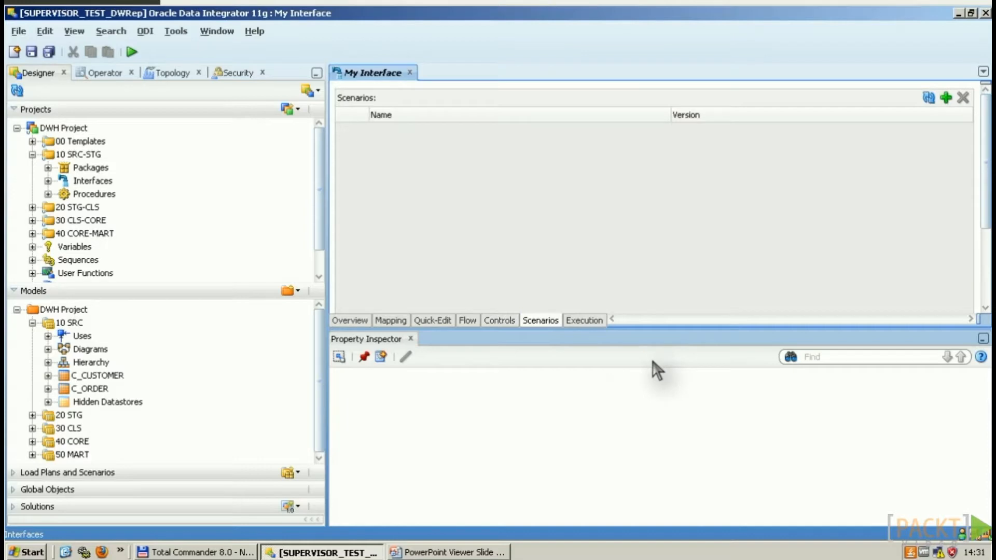
click(585, 320)
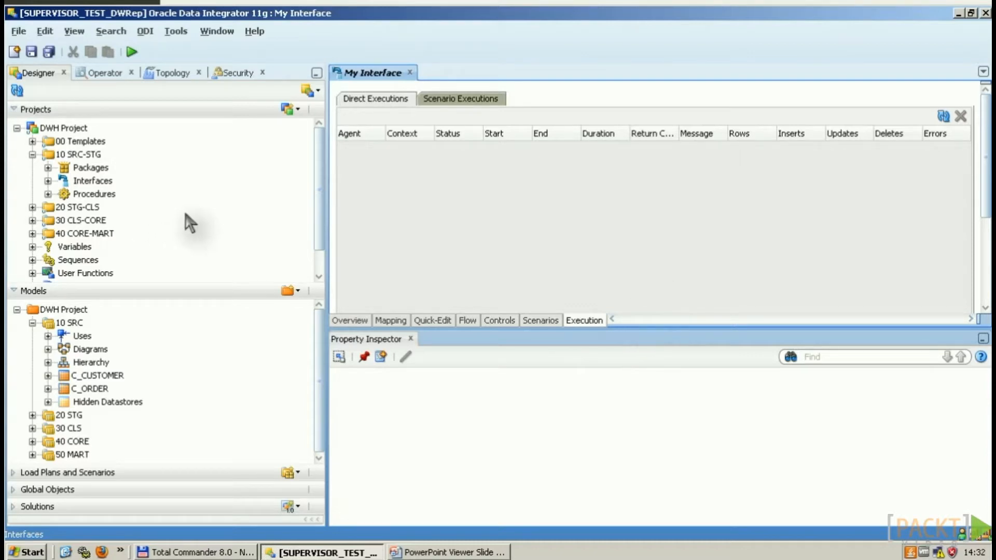
click(351, 320)
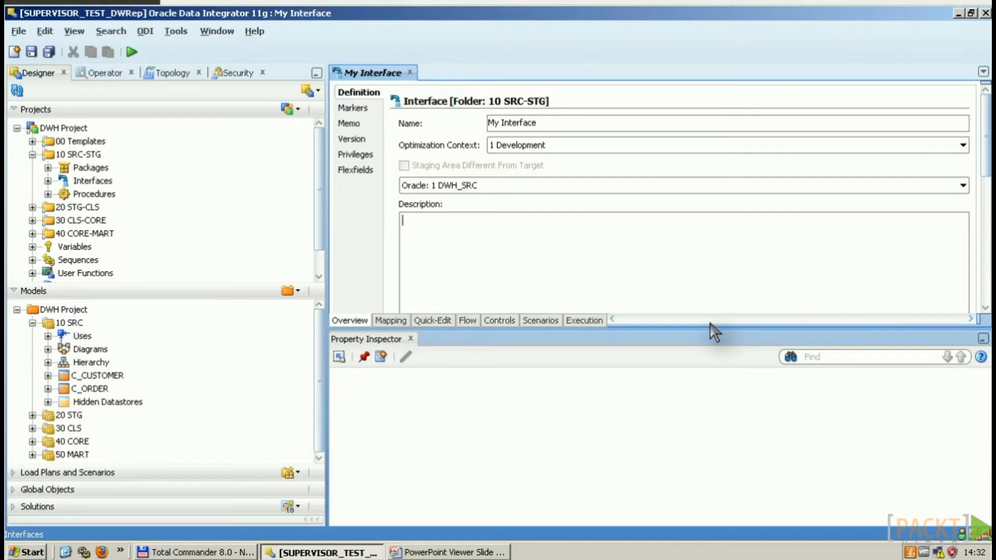
click(391, 320)
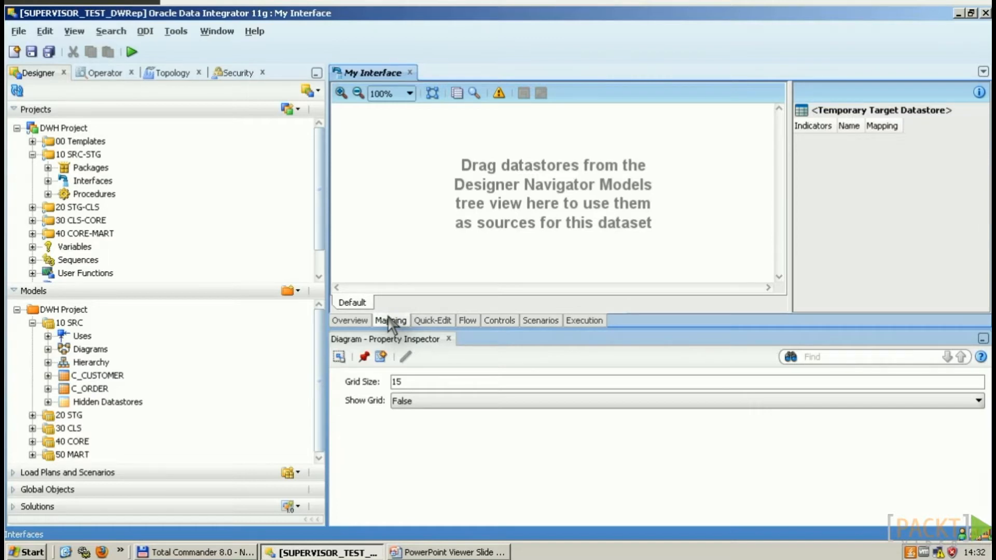
Step: Drag C_CUSTOMER from 10 SRC in as the source and STG_CUSTOMER from 20 STG as the target
click(95, 377)
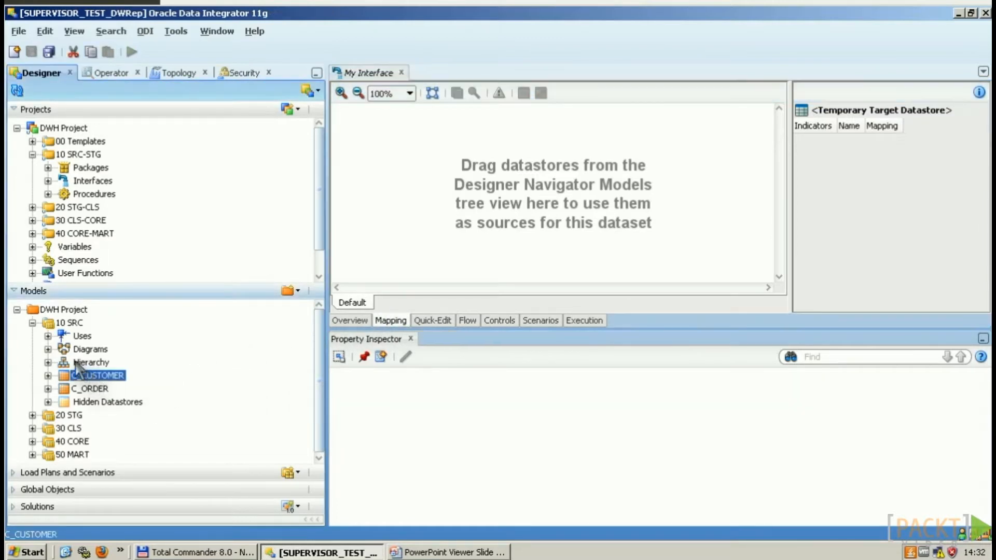
drag(106, 378, 536, 300)
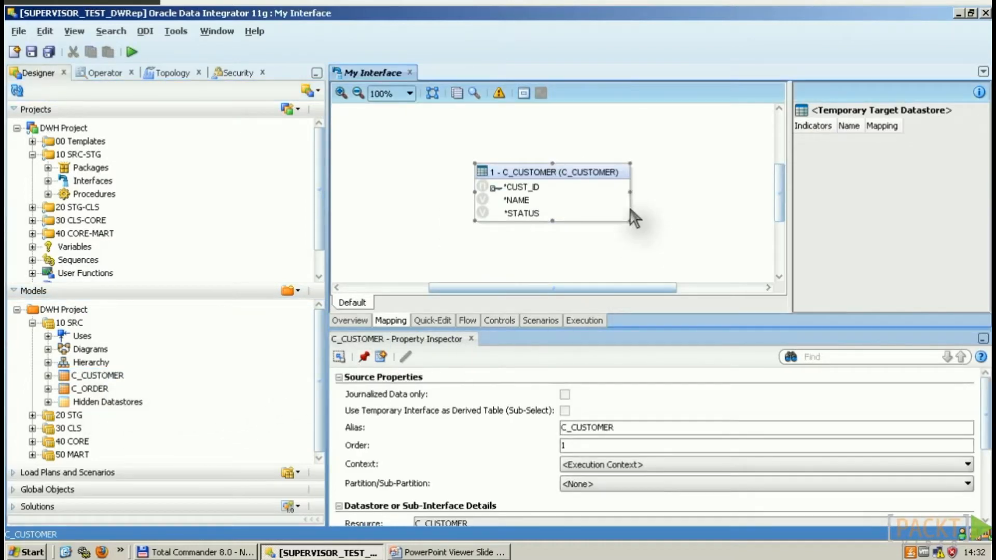
click(32, 415)
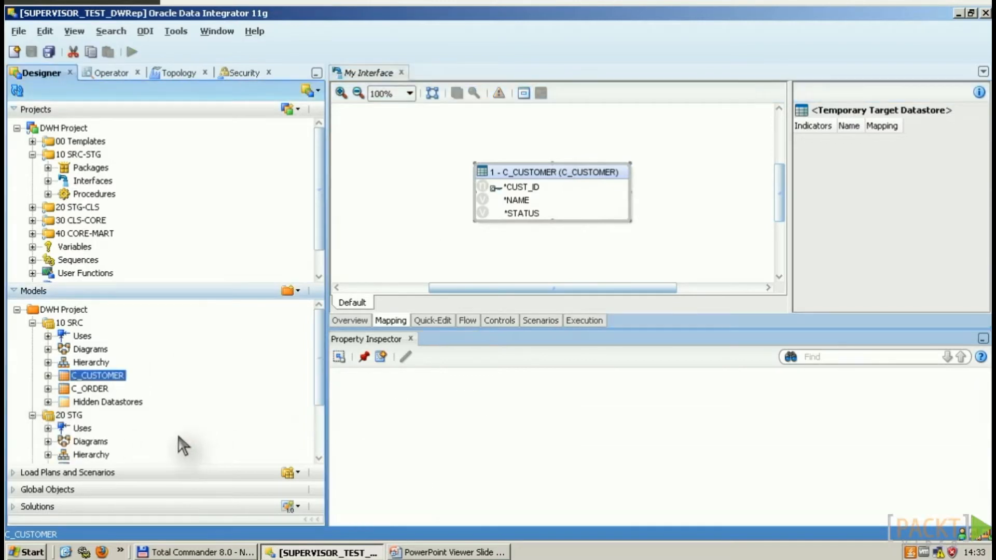
scroll(200, 403, down, 1)
drag(108, 425, 871, 227)
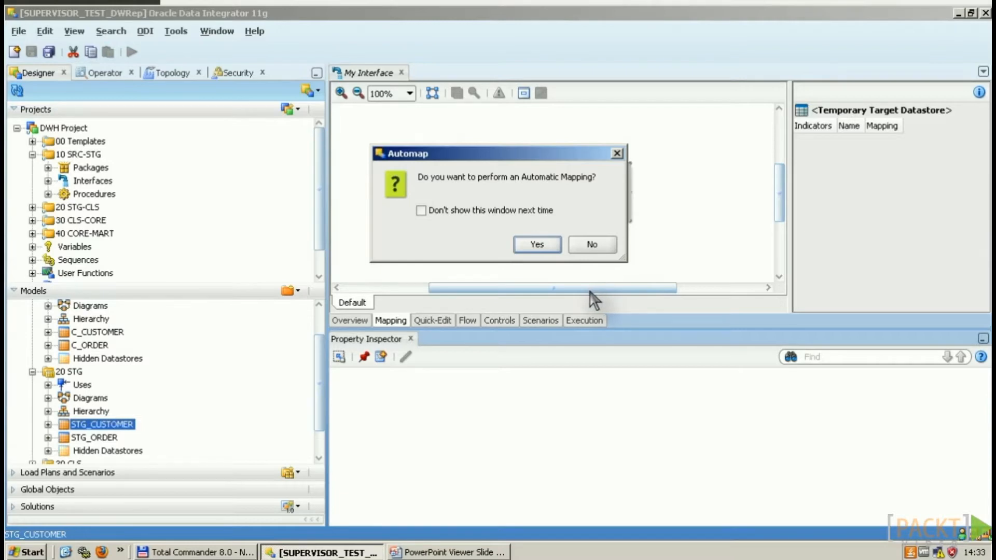
Step: Accept Automap, then prefix the STATUS target's Implementation with 'NVL(' toward NVL(C_CUSTOMER.STATUS, -1)
click(540, 246)
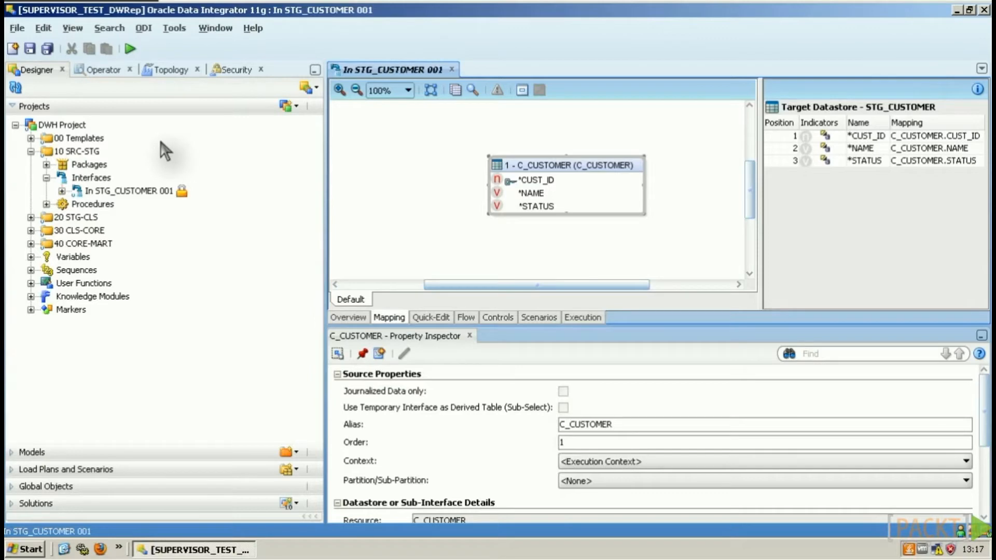
click(877, 160)
click(579, 466)
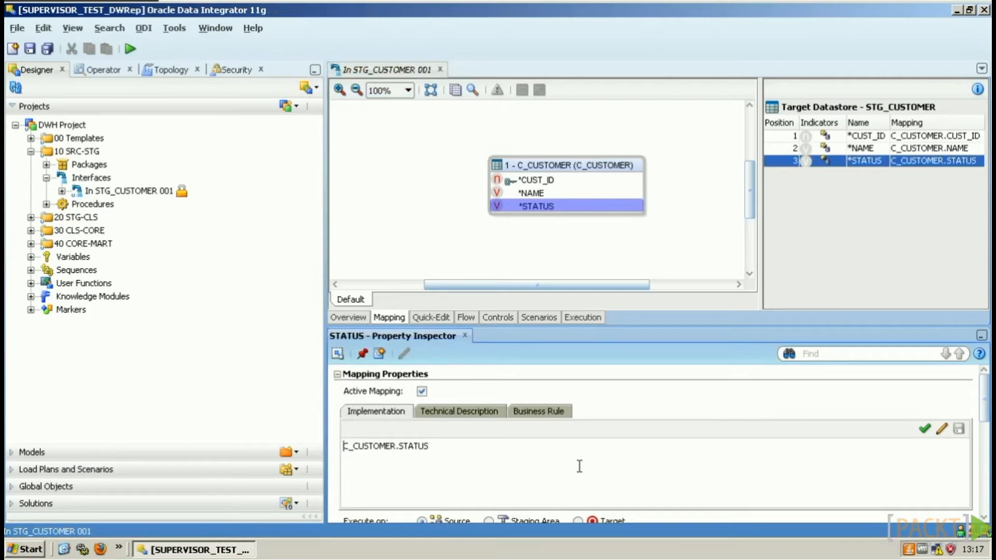
key(Home)
text(NVL()
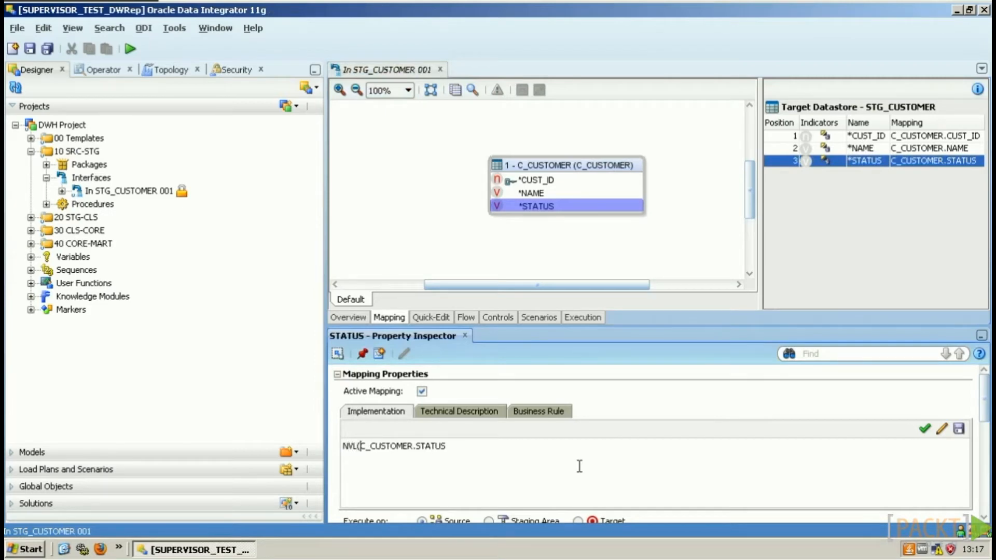
text(, -1)
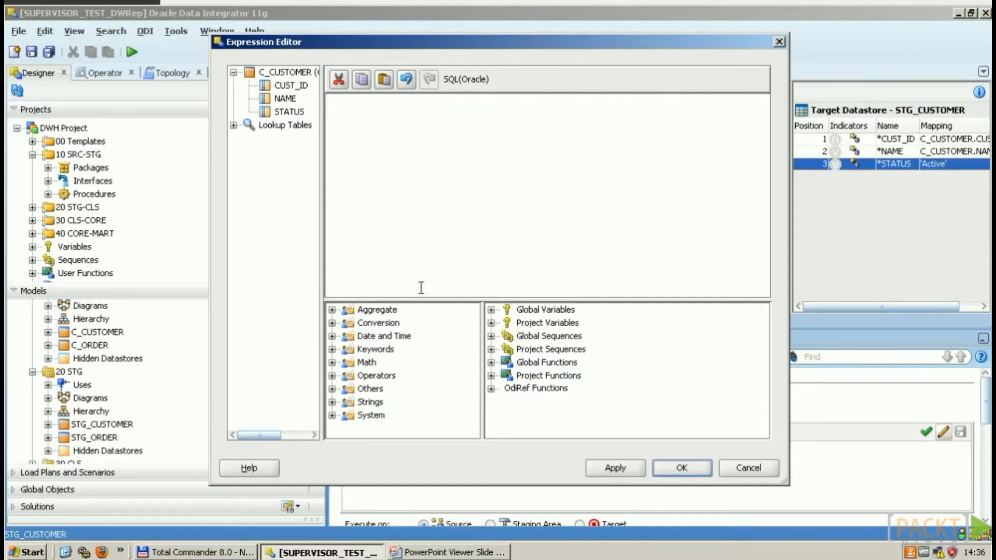
Step: In the Expression Editor, try inserting SUM from the Aggregate functions and typing 'Sales'
click(426, 291)
click(332, 310)
scroll(444, 352, down, 5)
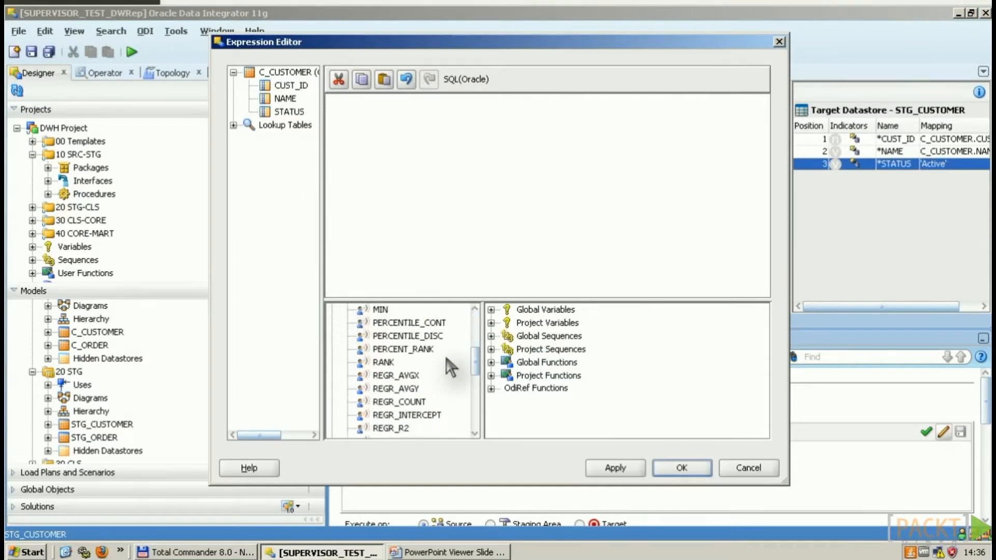
scroll(443, 357, down, 2)
scroll(436, 367, down, 2)
double_click(386, 376)
text(Sales)
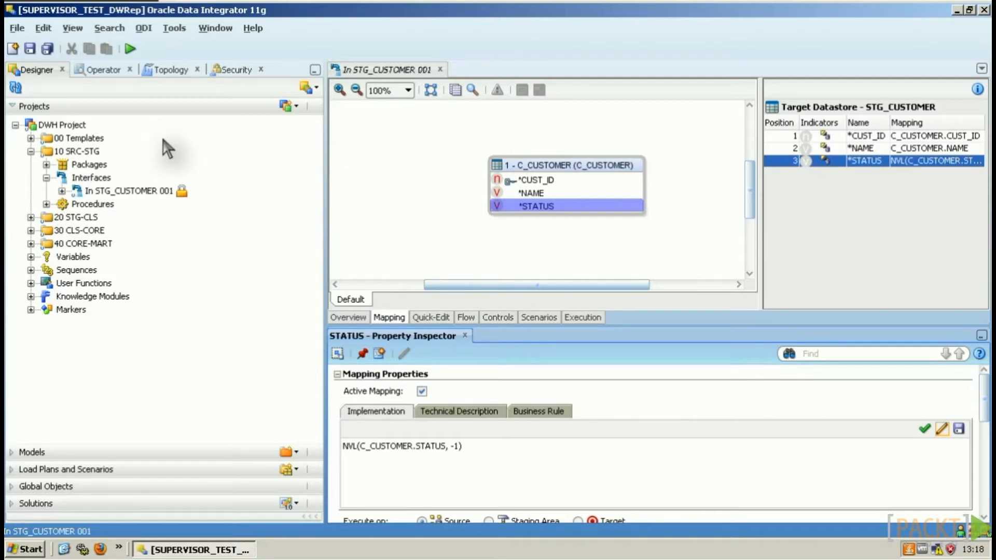
Step: Validate the NVL(C_CUSTOMER.STATUS, -1) expression, then select the CUST_ID target column
click(924, 429)
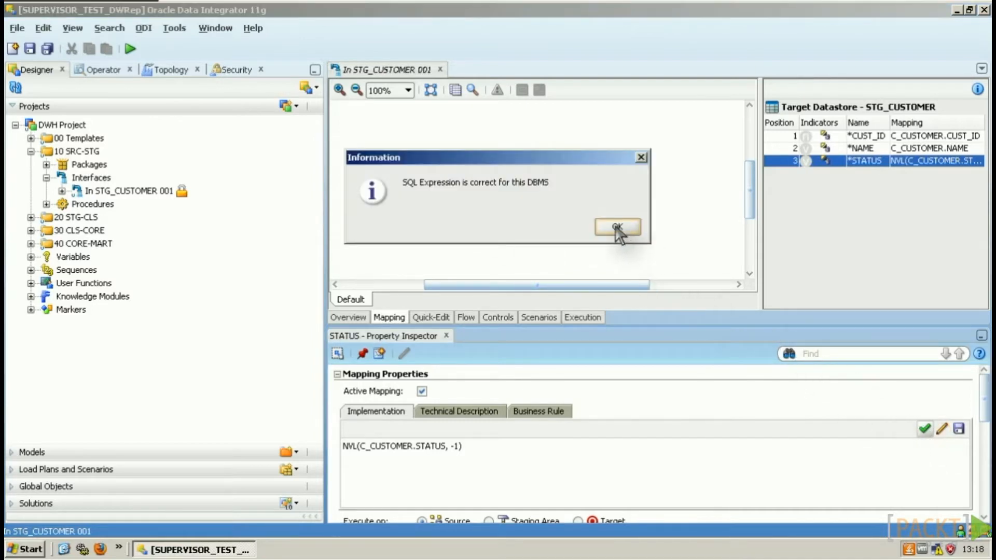
click(618, 227)
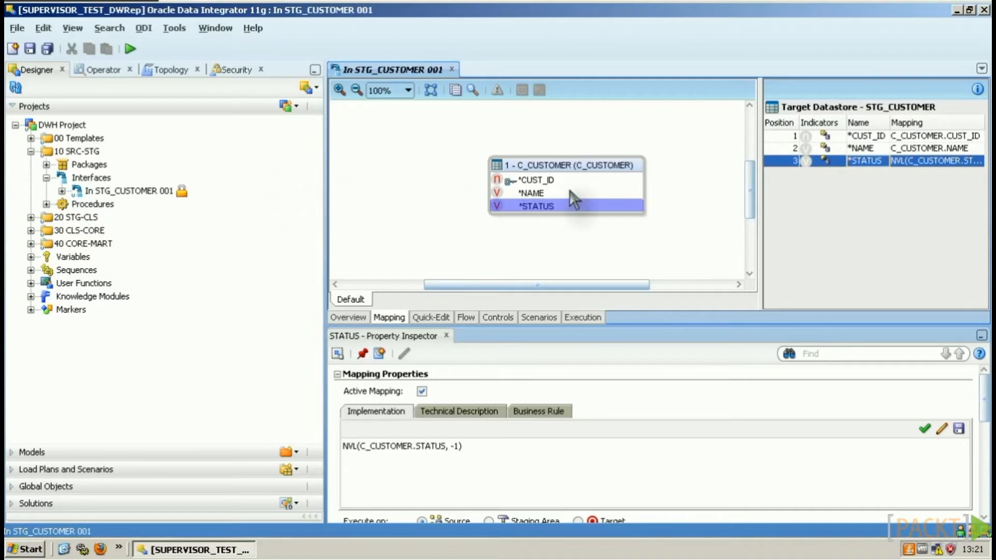
click(875, 140)
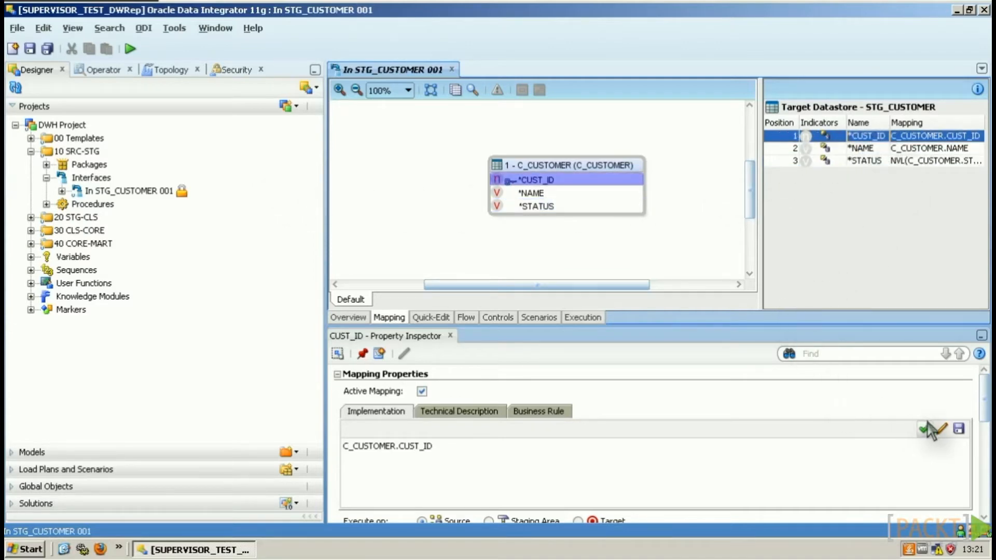
Step: Enter CASE WHEN C_CUSTOMER.CUST_ID IS NULL THEN -1 ELSE C_CUSTOMER.CUST_ID END as CUST_ID's expression
click(941, 428)
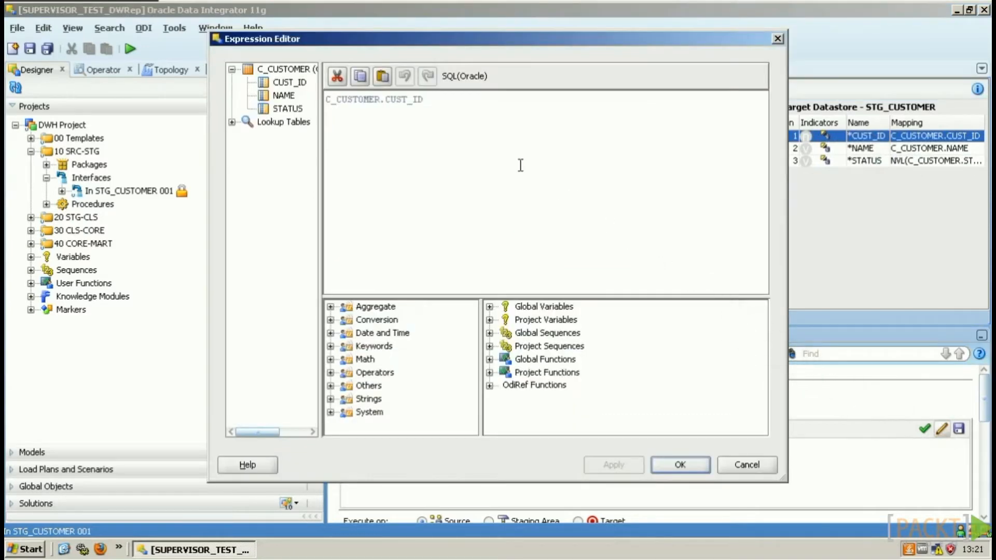
text(CASE WH)
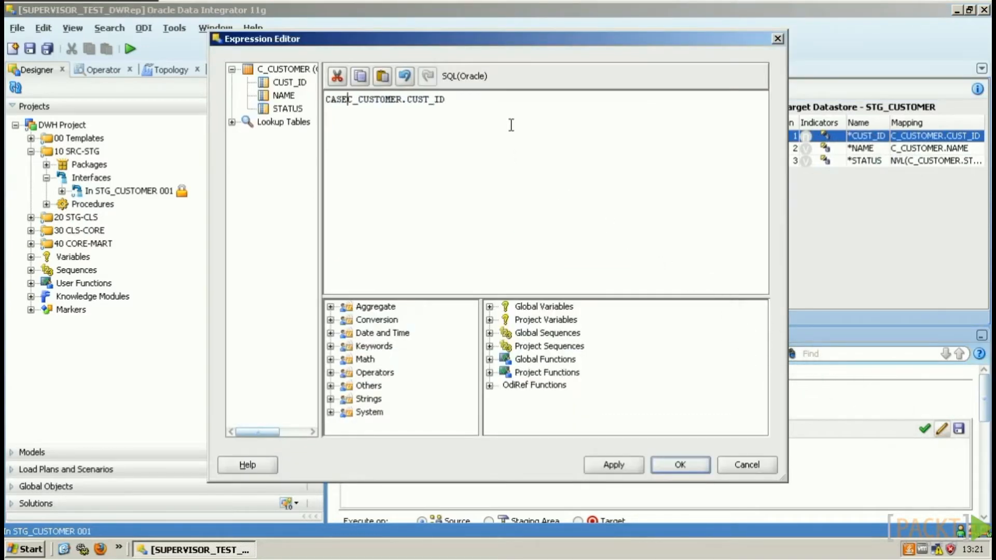
text(EN )
text(IS NULL)
key(Return)
text(THEN -1)
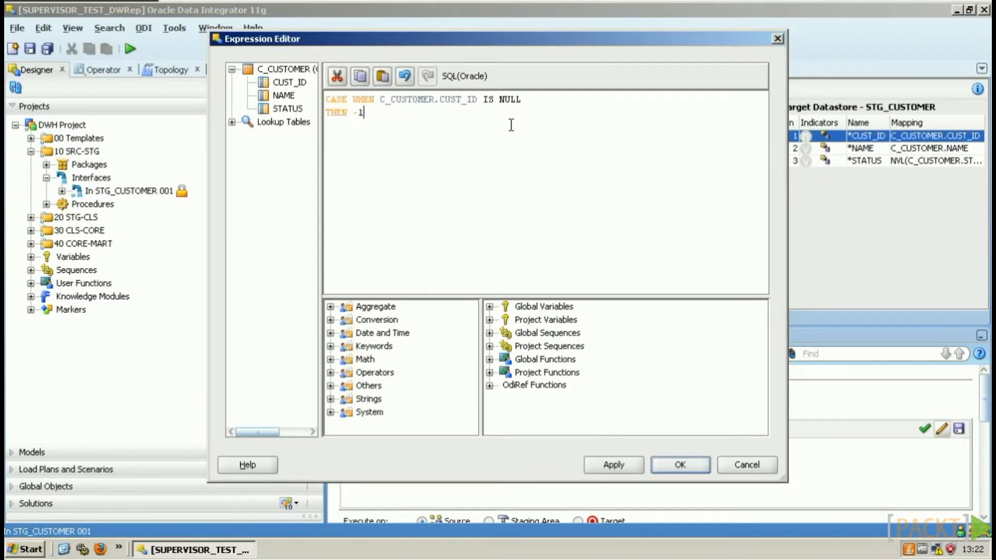
key(Return)
text(ELSE)
click(285, 83)
double_click(283, 85)
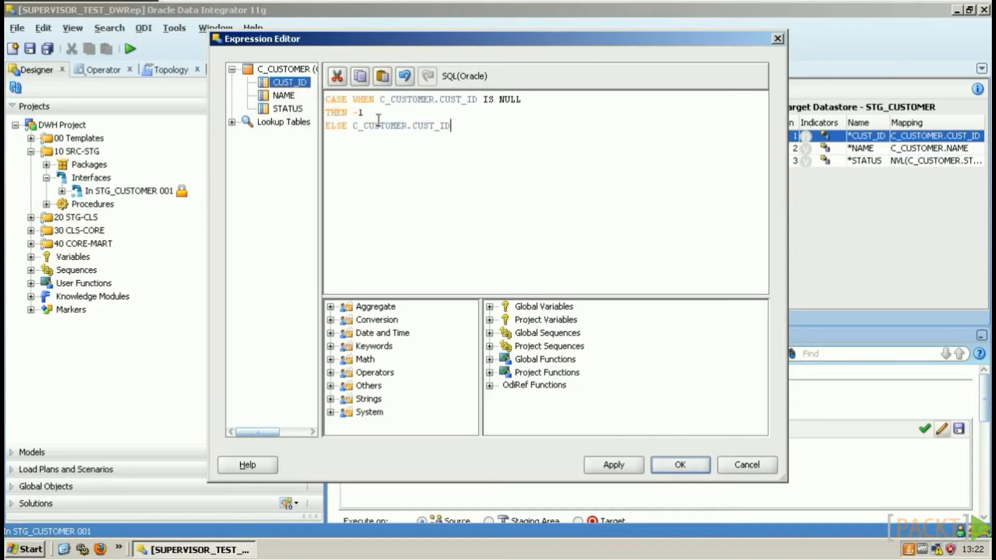
key(Return)
text(END)
key(Tab)
key(Down)
key(Tab)
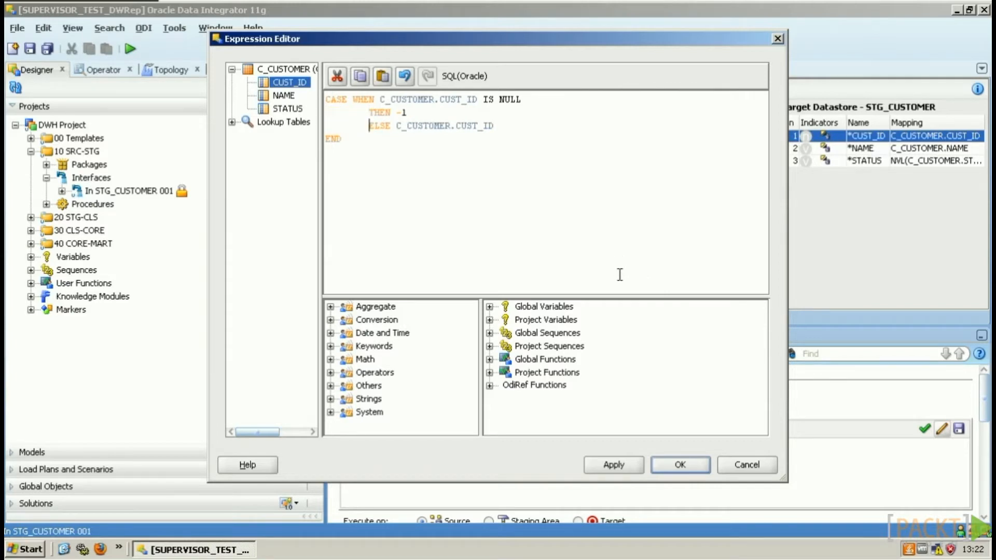
click(690, 463)
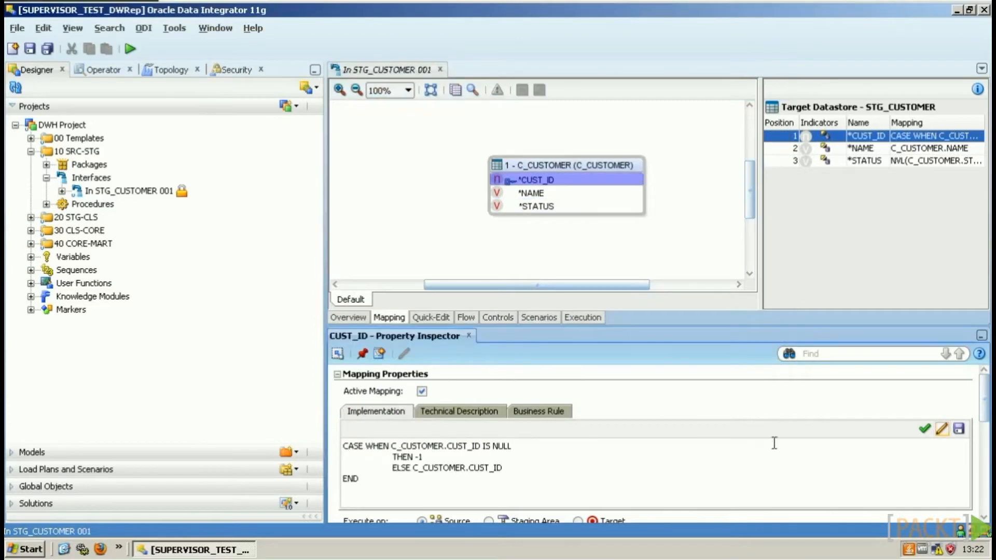
Step: Validate the CUST_ID CASE expression as correct SQL
click(925, 429)
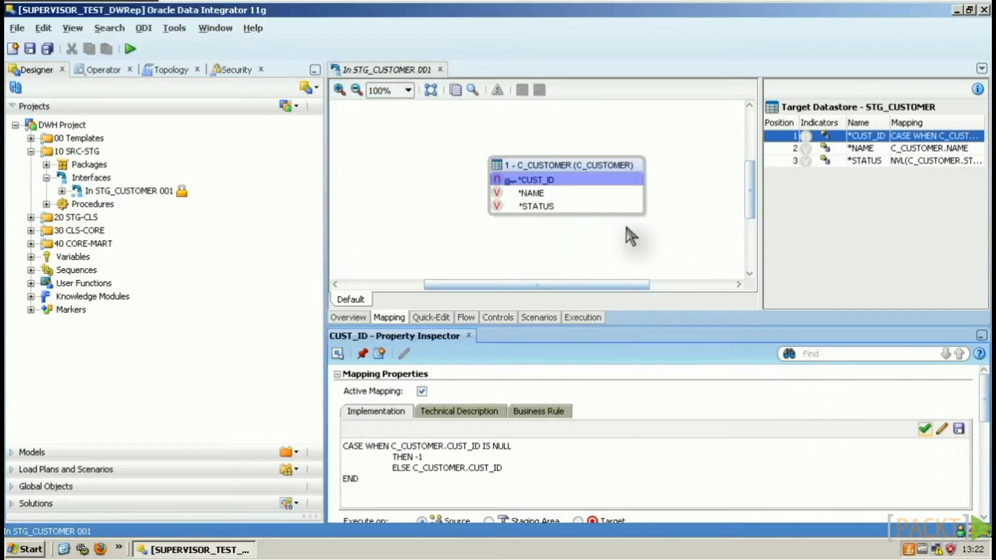
click(617, 228)
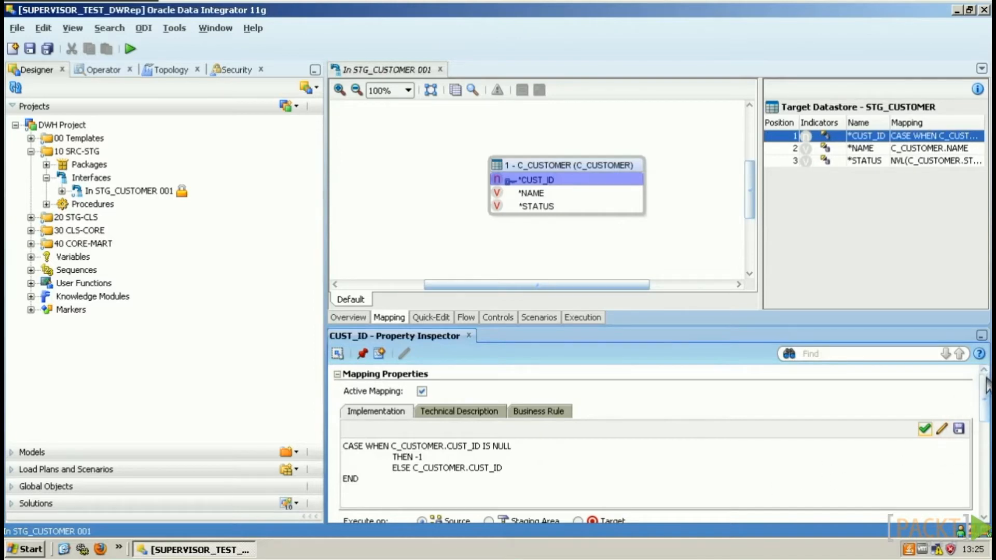
drag(987, 394, 910, 419)
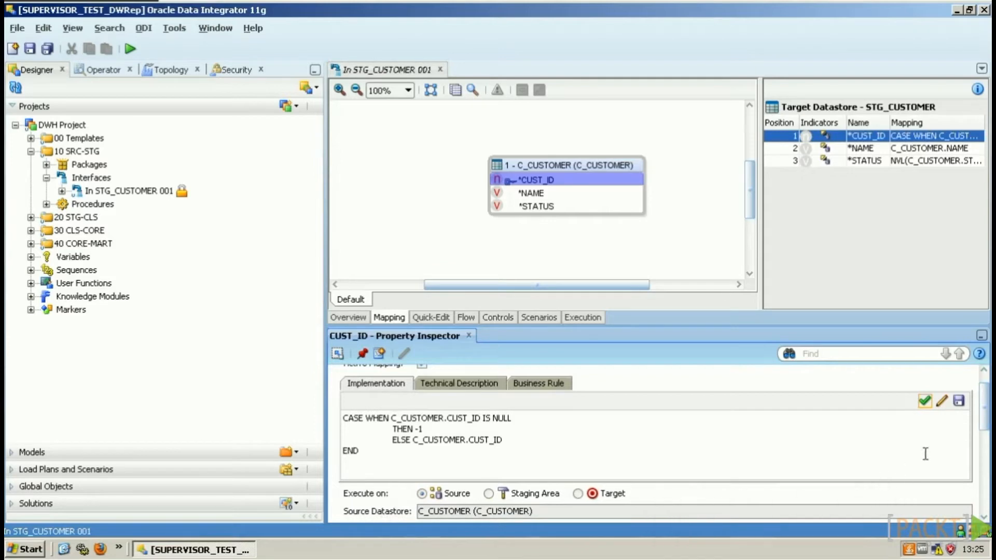
drag(988, 417, 986, 441)
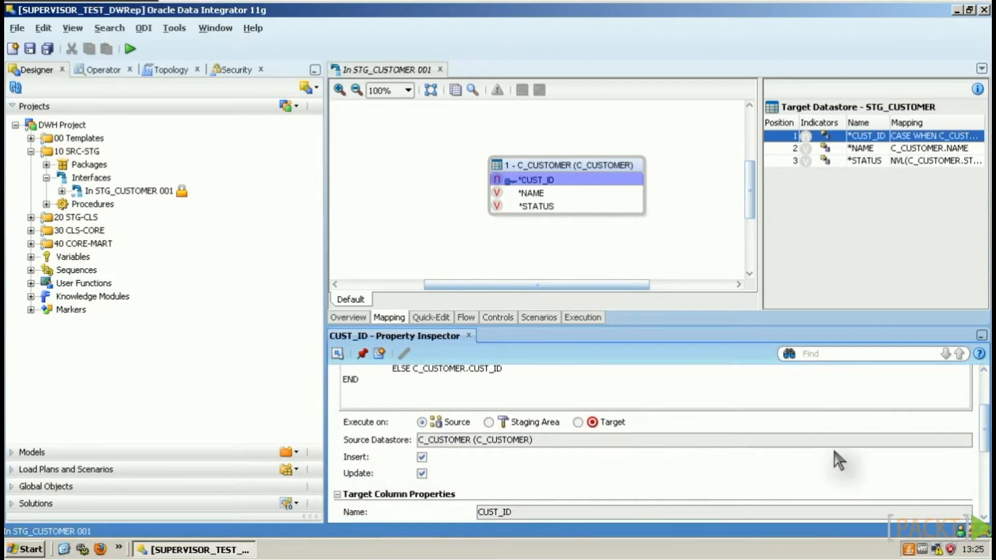
drag(985, 408, 973, 449)
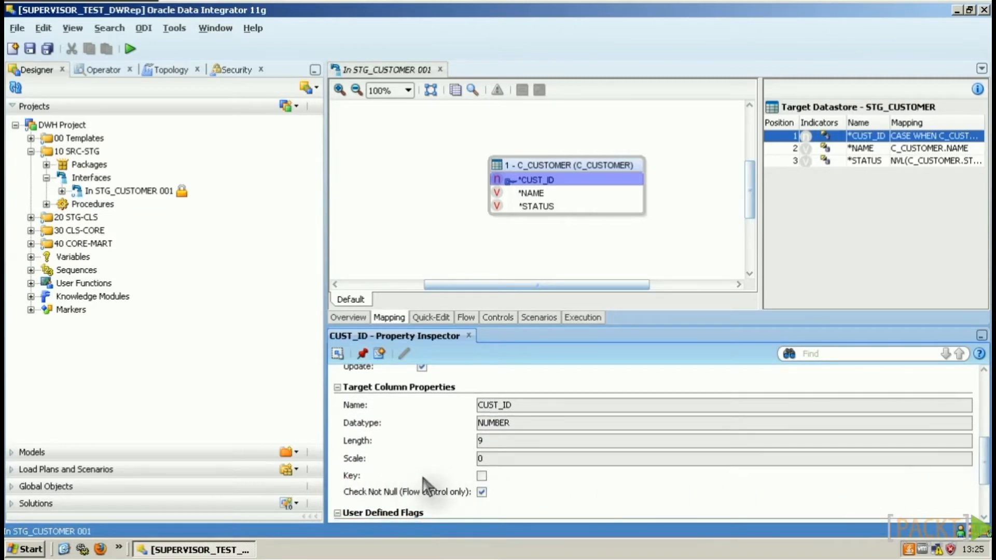
Step: Mark CUST_ID as a key column of the target datastore
click(481, 476)
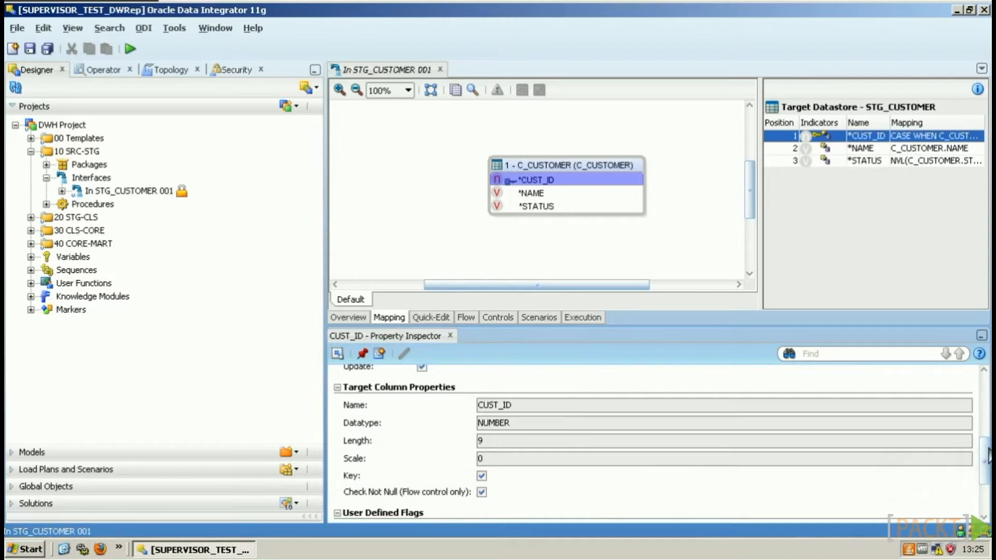
drag(986, 456, 987, 463)
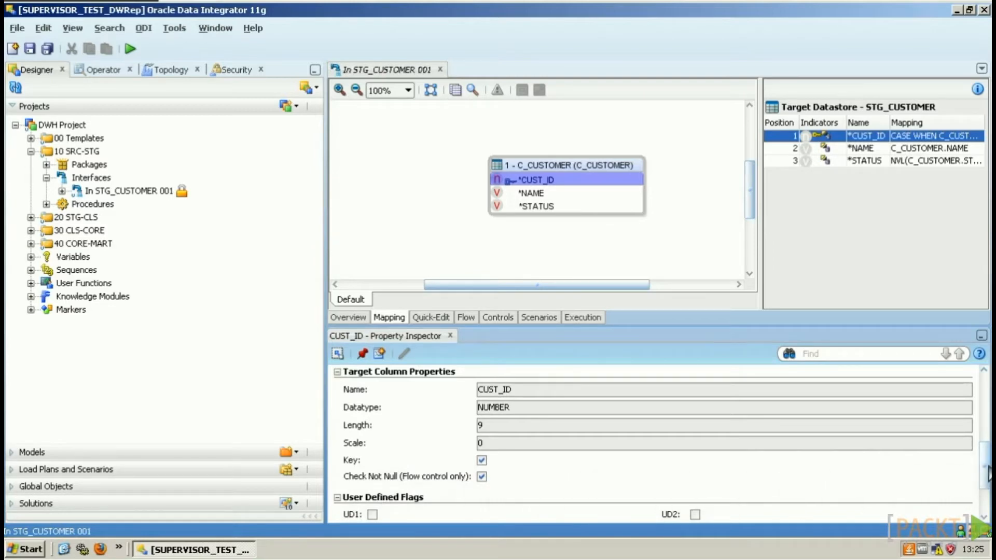
drag(986, 473, 987, 482)
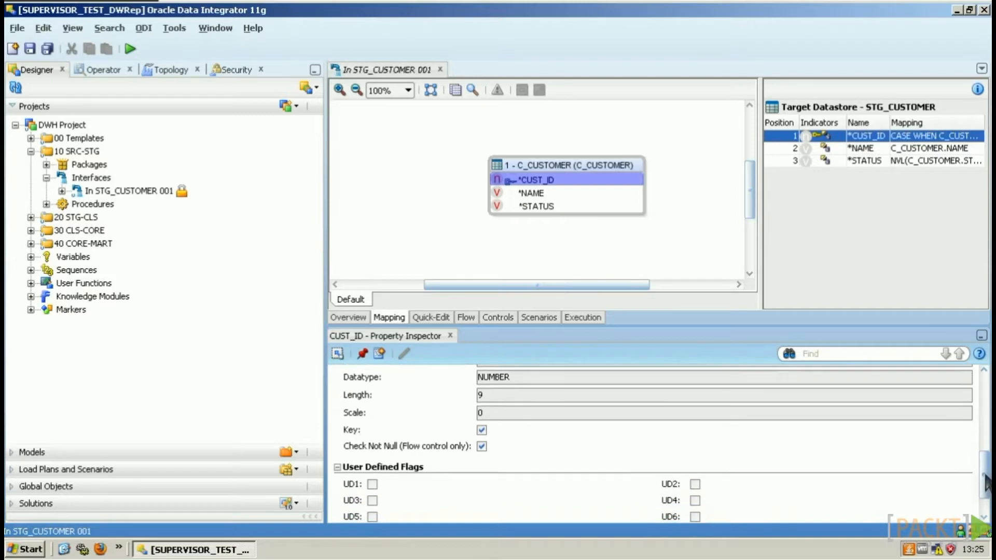
drag(987, 485, 987, 494)
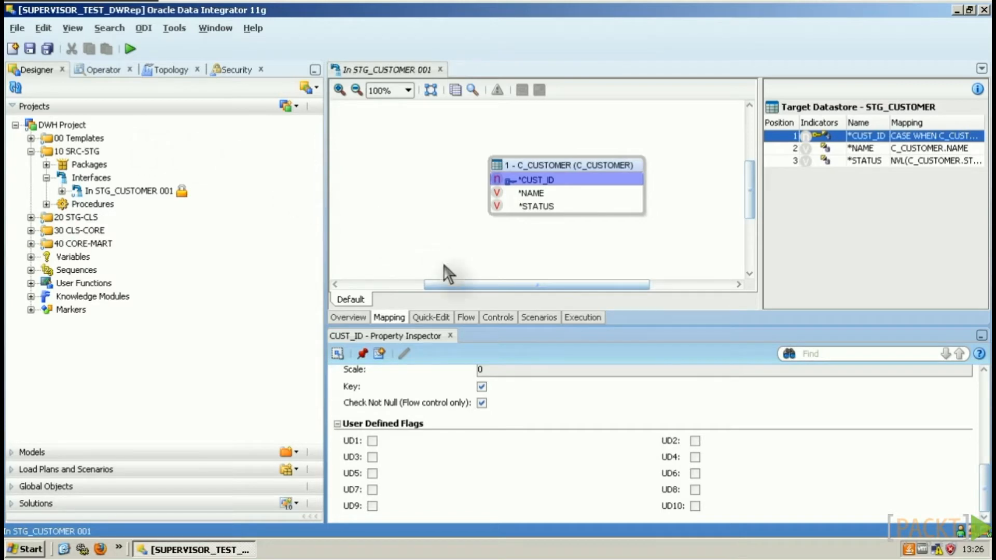
Step: On the Flow view, keep IKM SQL Control Append for the target and review its options
click(471, 317)
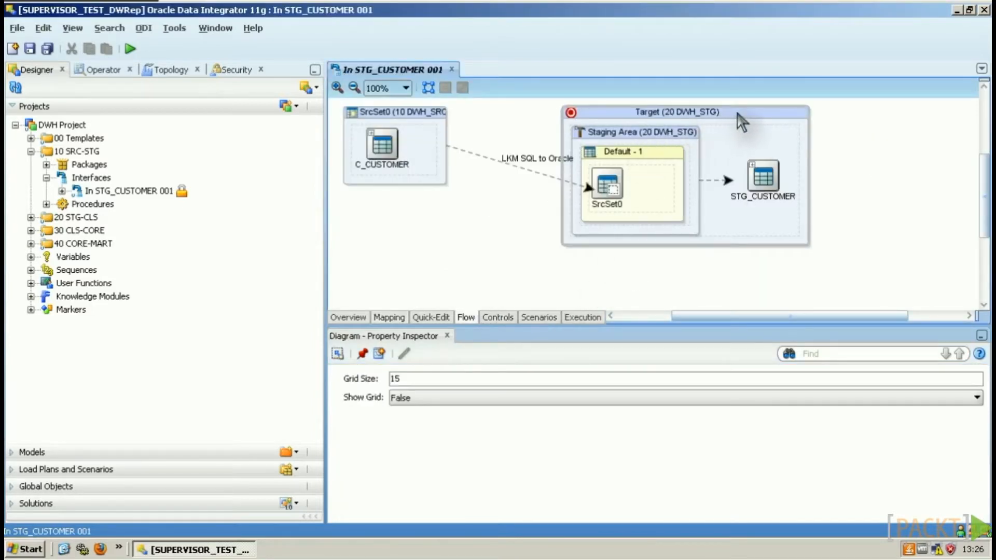
click(738, 115)
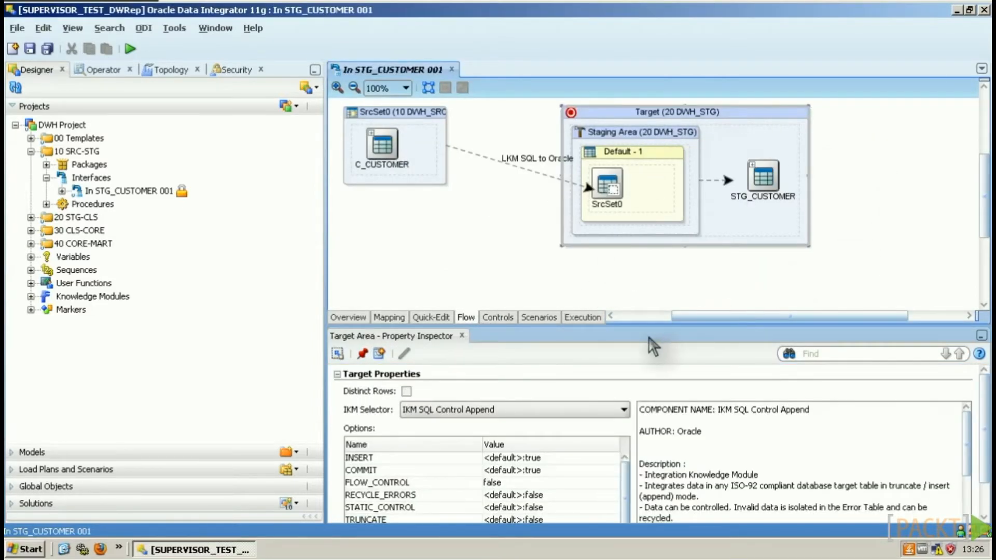
click(504, 411)
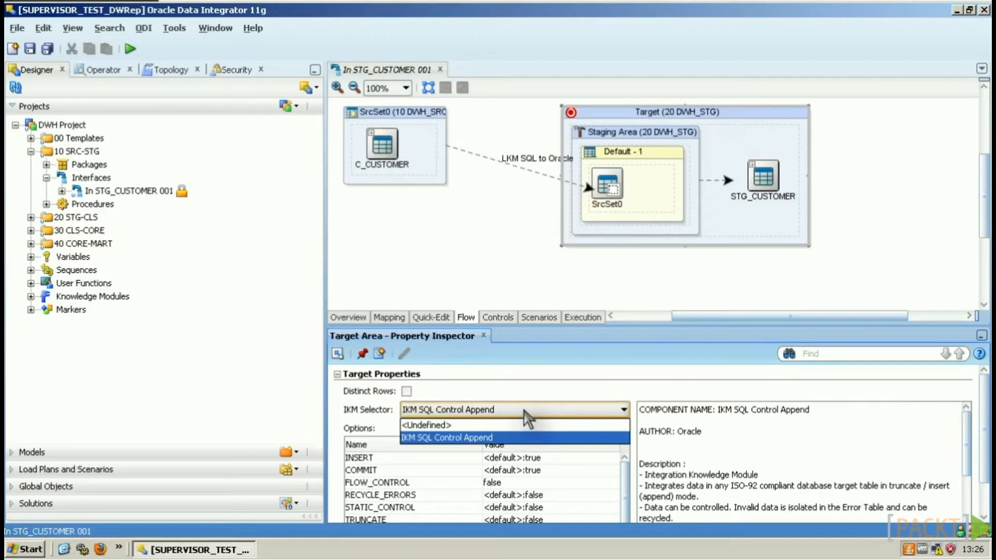
click(524, 411)
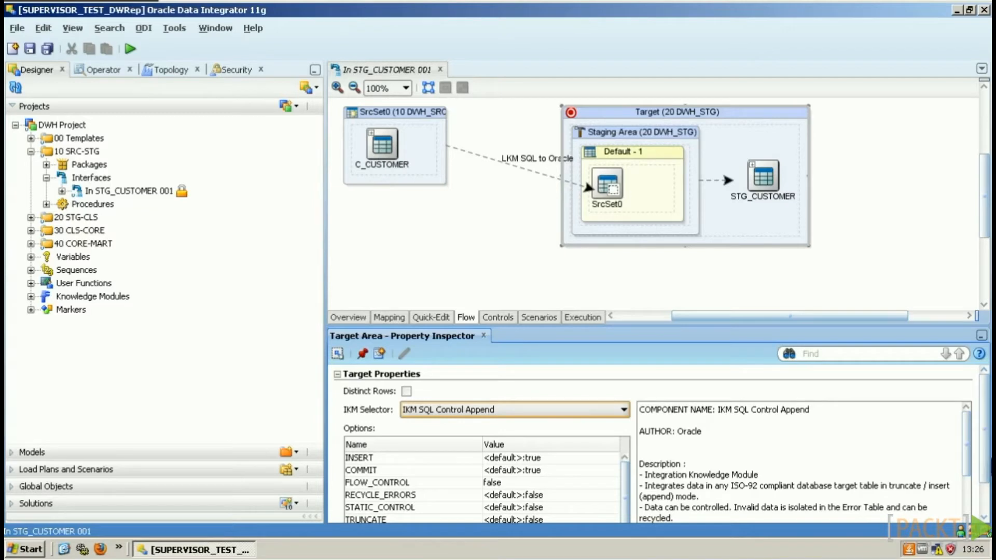
scroll(985, 483, down, 1)
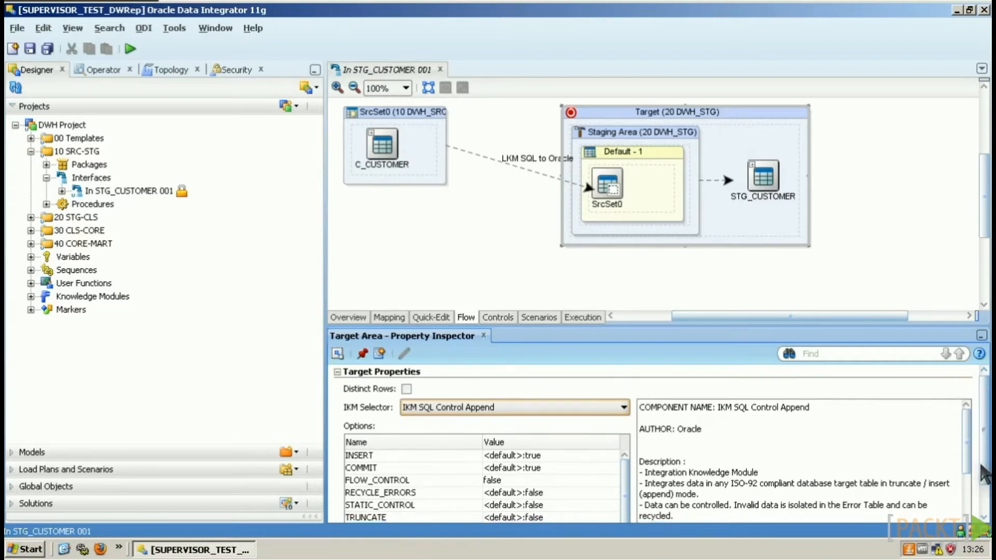
scroll(985, 485, down, 2)
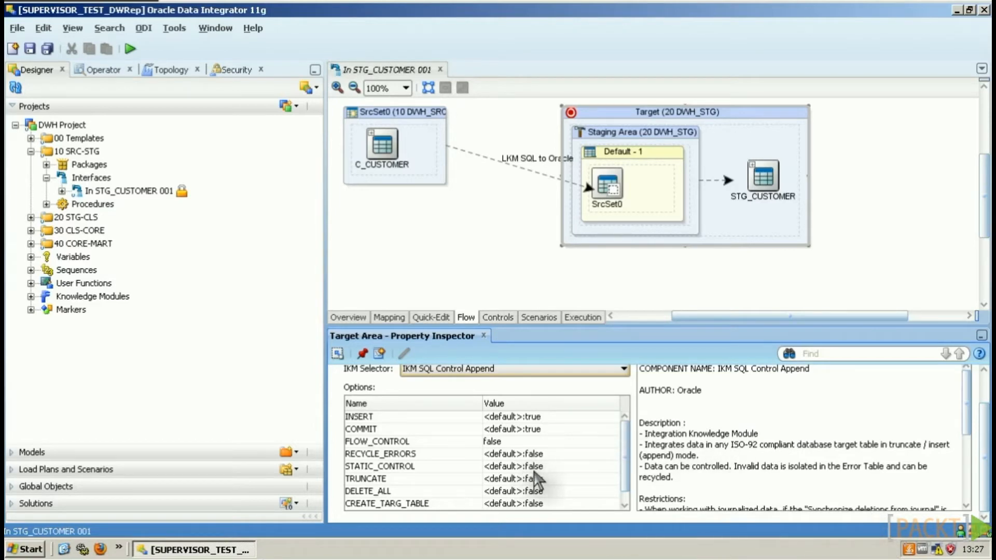
Step: Set TRUNCATE to true and run the interface in the Development context
click(536, 480)
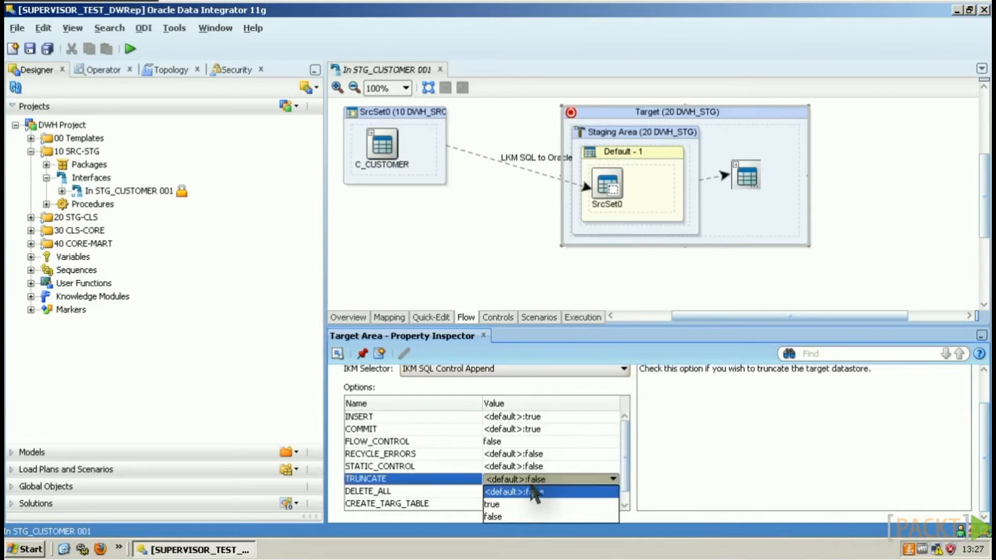
click(513, 503)
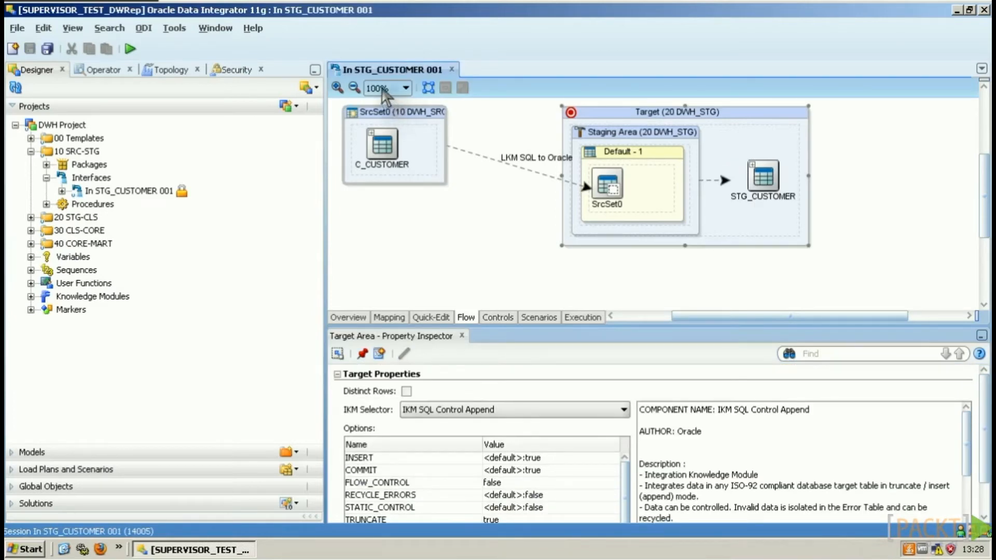
click(130, 48)
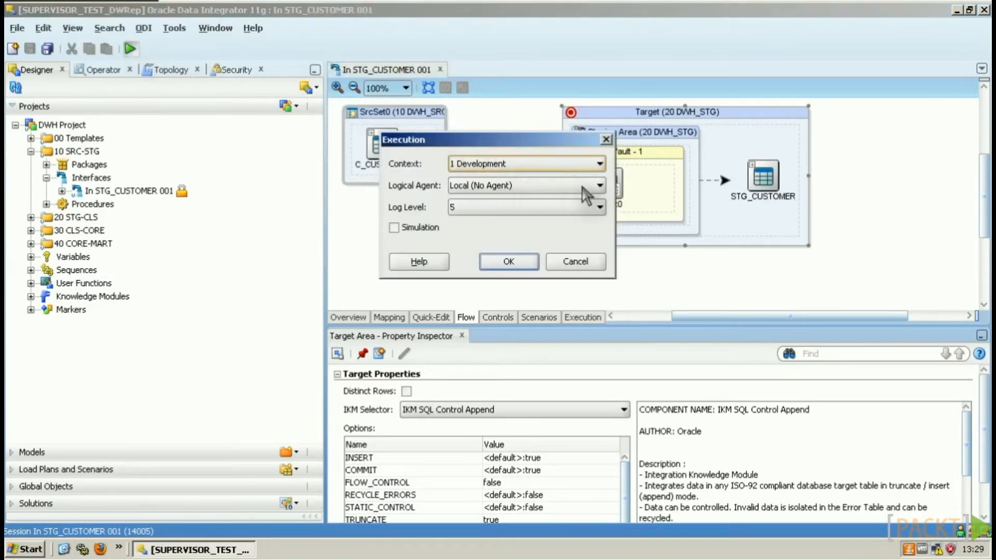
click(511, 261)
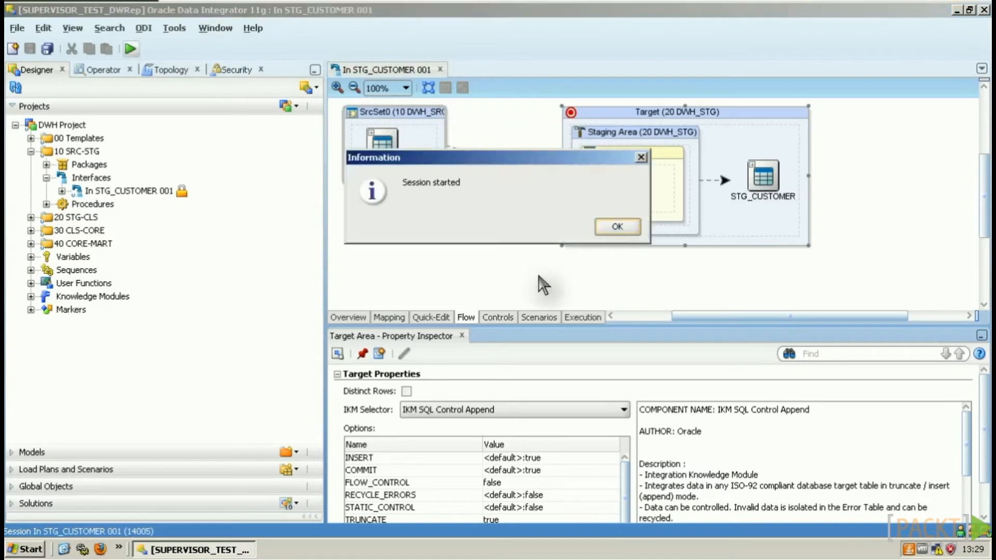
click(618, 227)
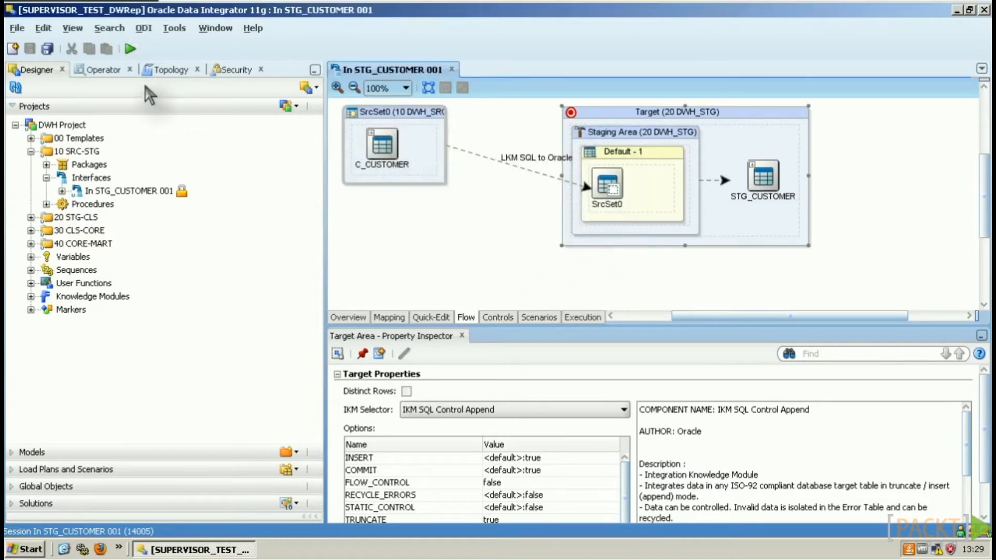
Step: In Operator, expand session 15005 and its step 1, collapsing older session 14005
click(96, 65)
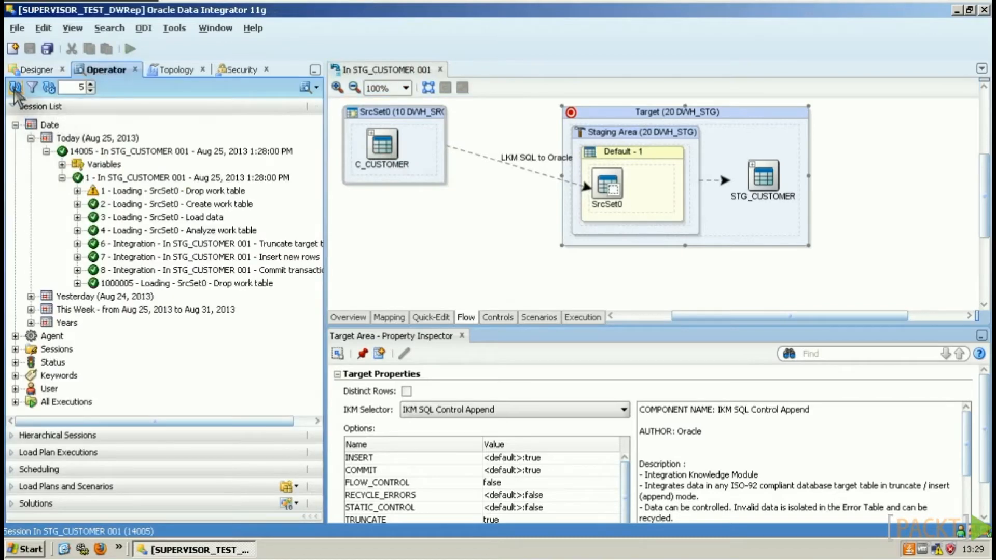
double_click(62, 151)
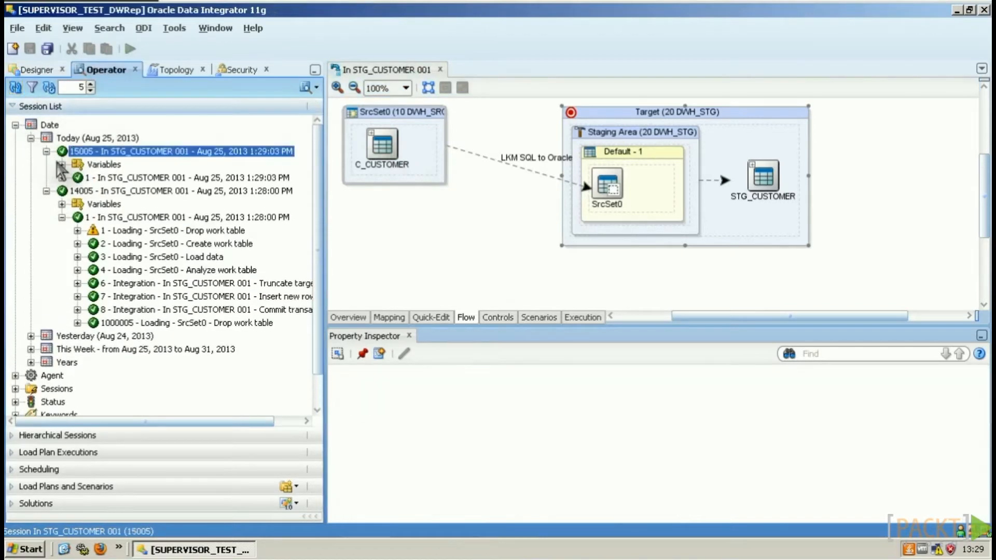
click(46, 191)
click(61, 178)
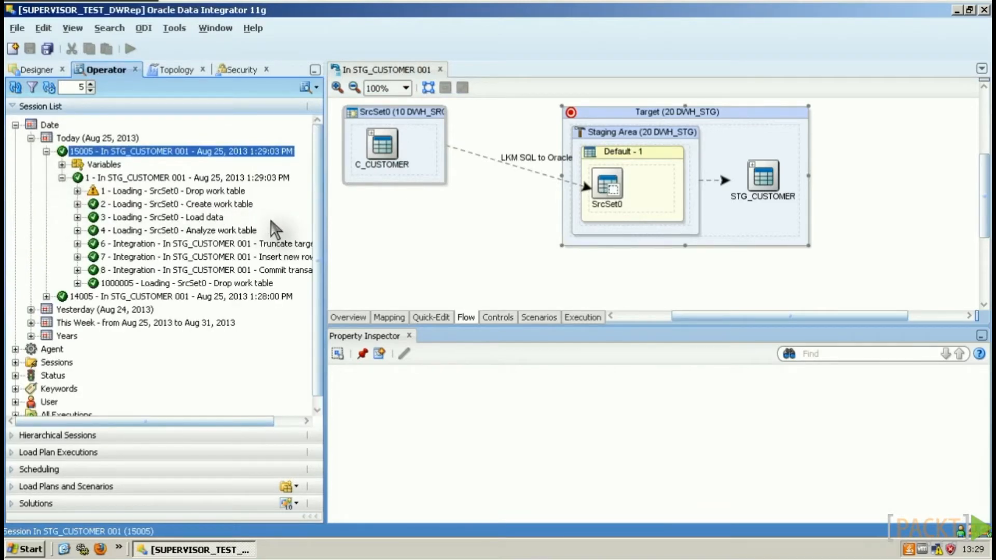
double_click(191, 151)
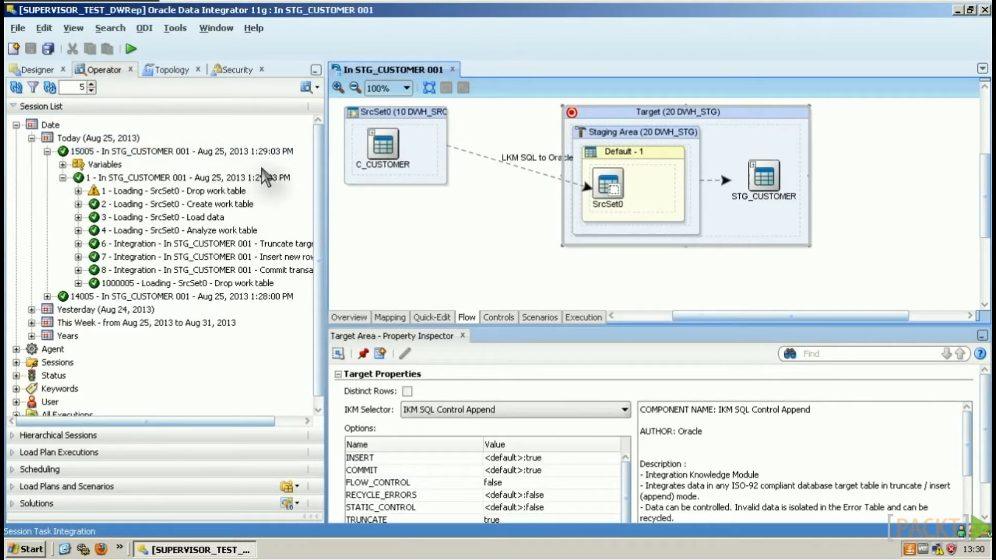
Step: Open the Insert new rows task's generated code and load it into the Requester
double_click(224, 257)
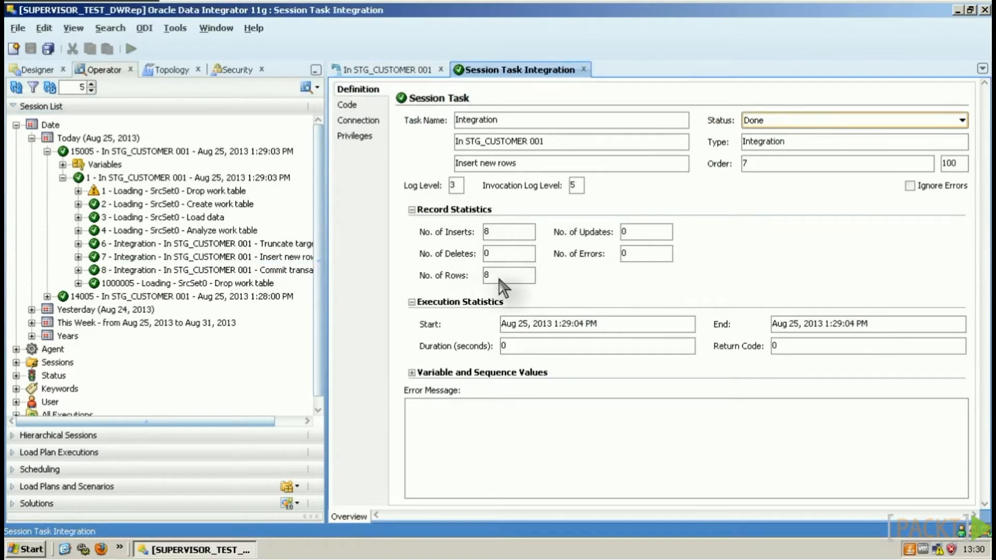
click(351, 105)
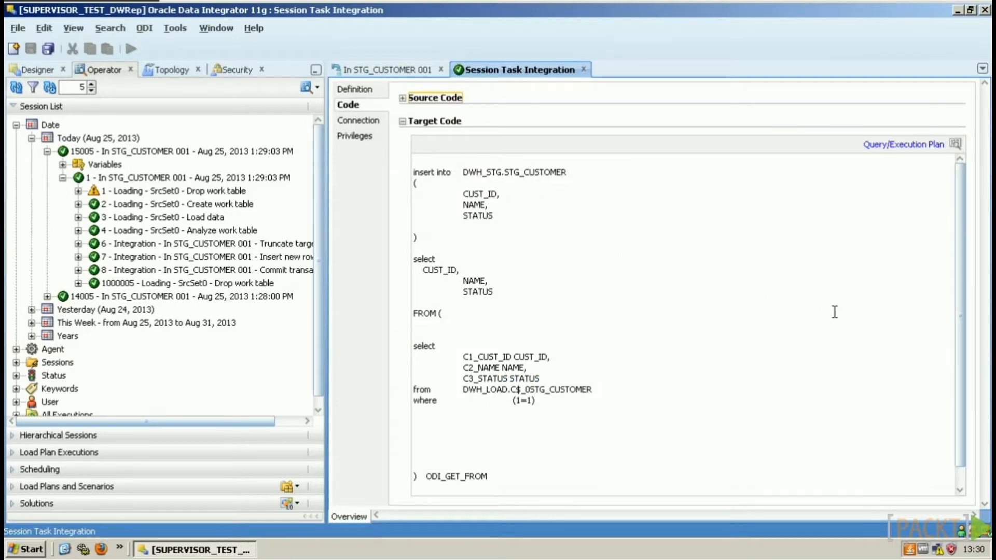
click(907, 145)
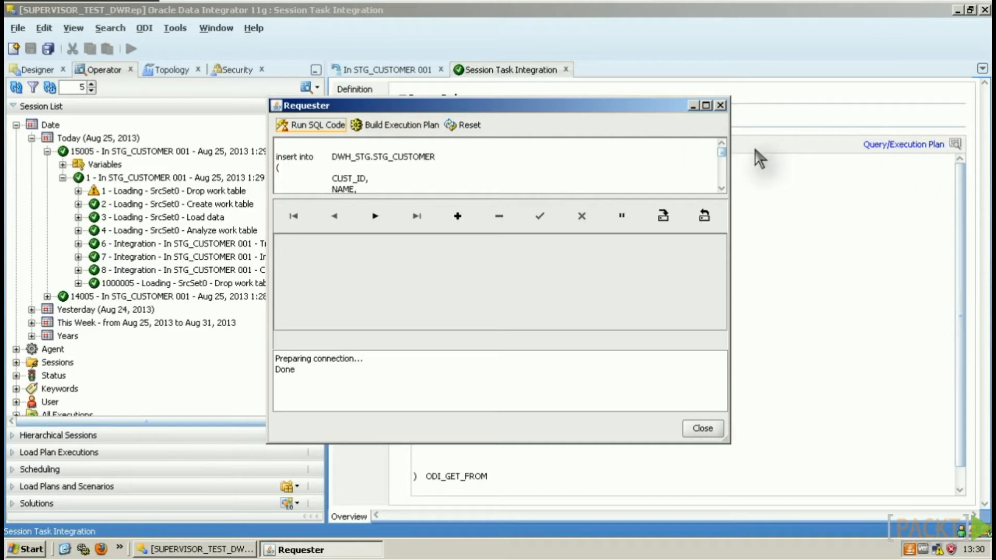
Step: Close the Requester window showing the STG_CUSTOMER insert SQL
click(720, 105)
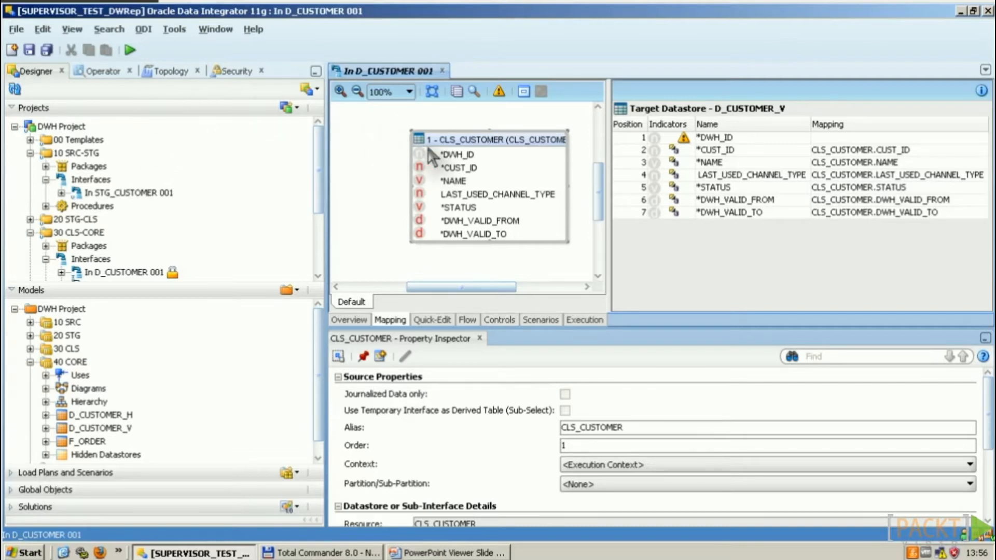
Step: Add D_CUSTOMER_V as a second source with automapping so DWH_ID gets mapped
click(711, 138)
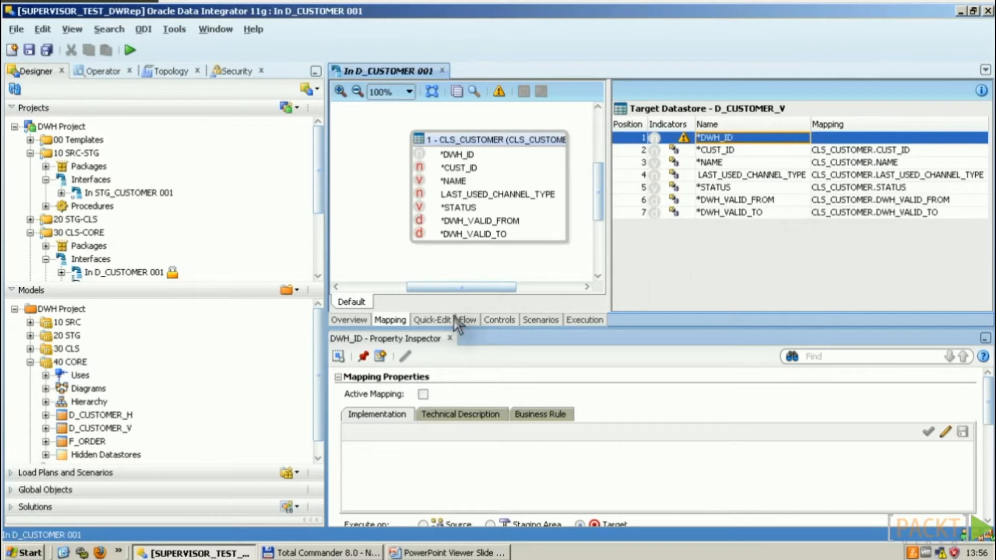
drag(104, 428, 360, 249)
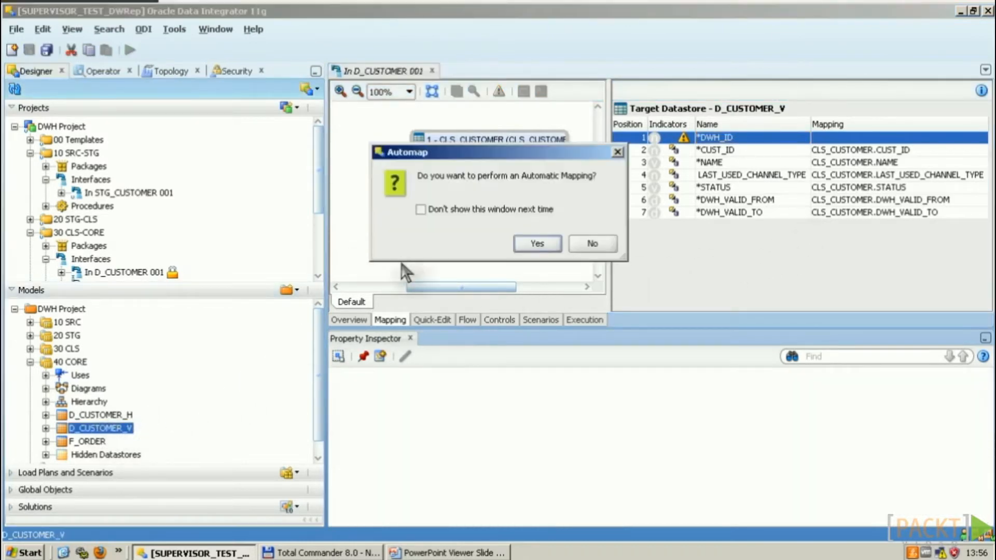
click(537, 244)
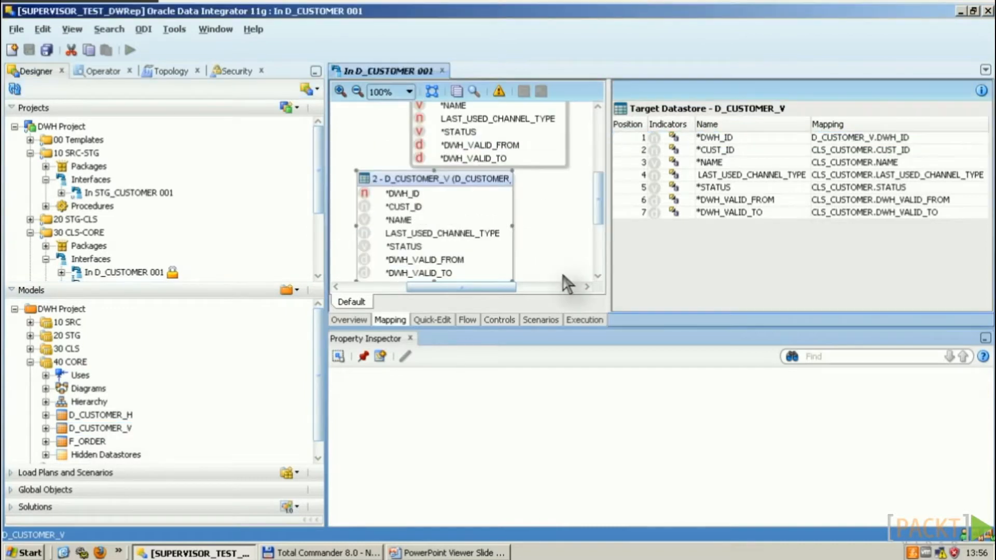
drag(629, 329, 629, 364)
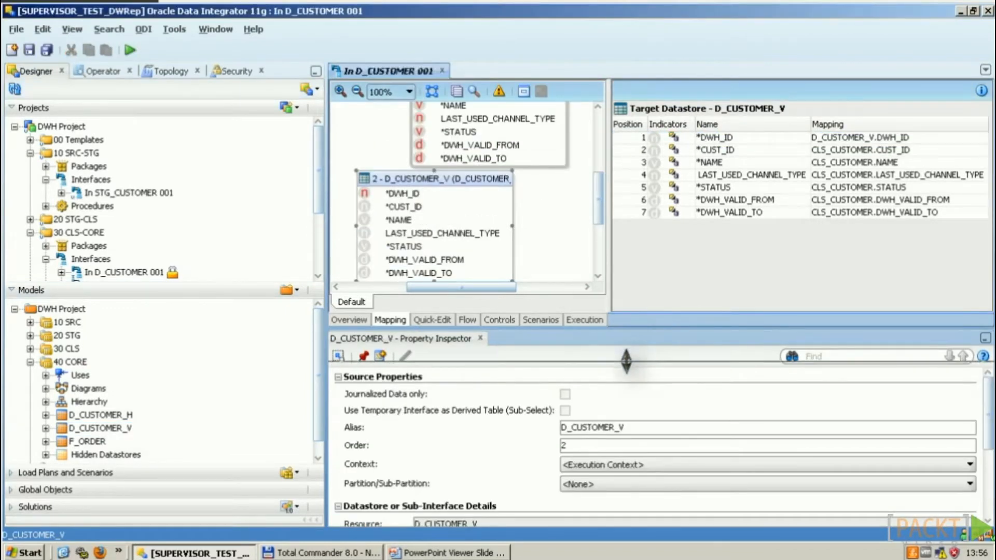
drag(326, 224, 202, 224)
Step: Arrange both source tables and join CLS_CUSTOMER to D_CUSTOMER_V on CUST_ID
click(597, 151)
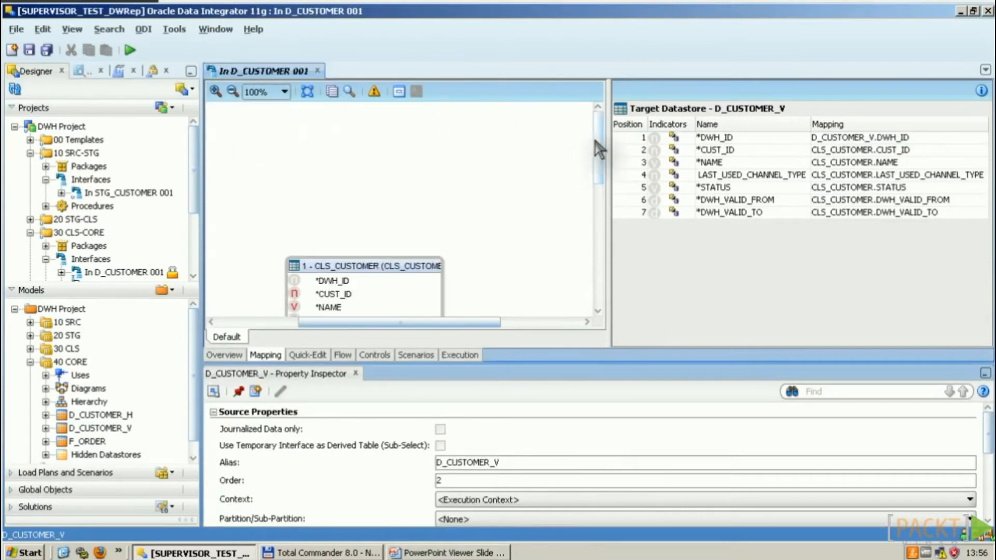
drag(595, 156, 594, 187)
drag(381, 175, 505, 216)
drag(295, 292, 287, 185)
drag(507, 233, 507, 207)
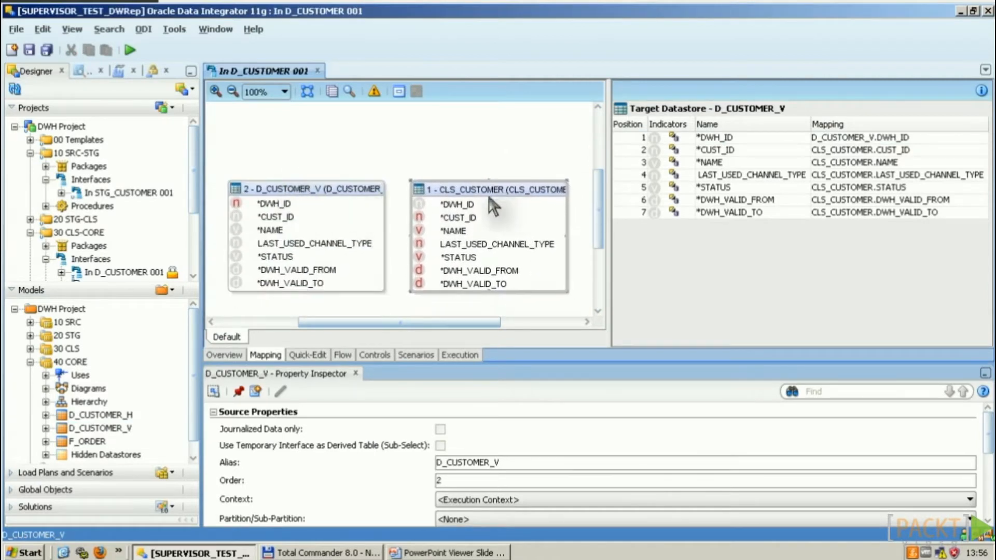
click(459, 217)
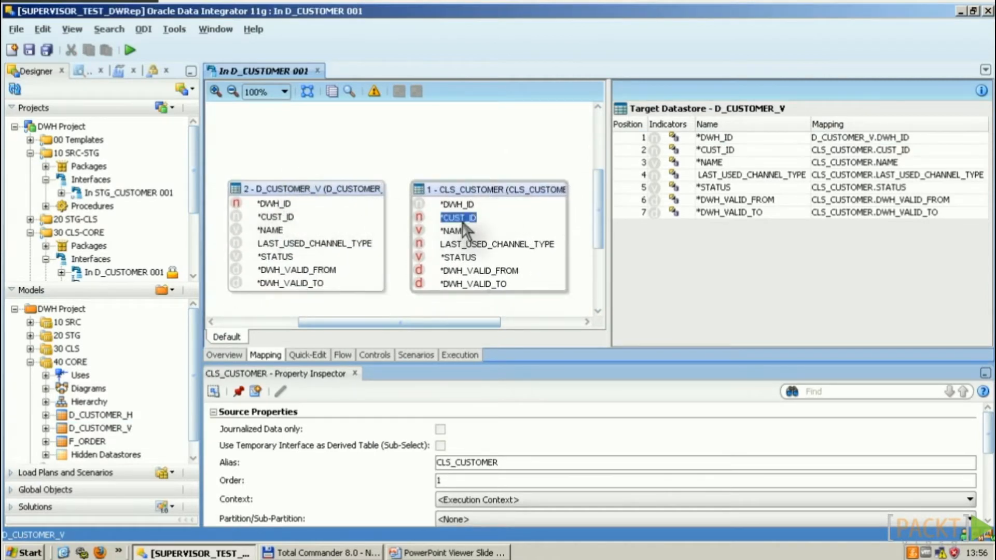
drag(465, 220, 300, 219)
drag(367, 223, 396, 145)
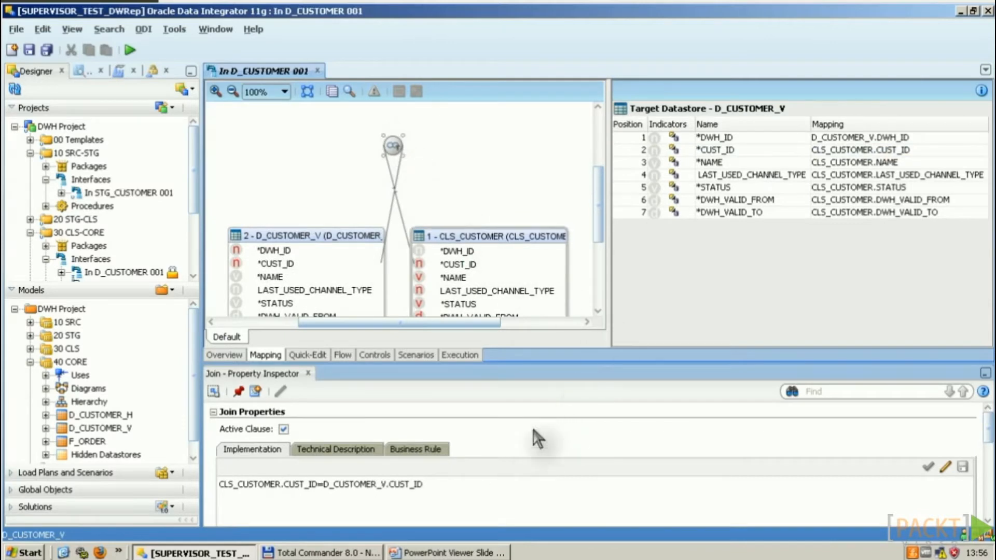
Step: Make the CUST_ID join a right outer join keeping all D_CUSTOMER_V rows
scroll(989, 438, down, 2)
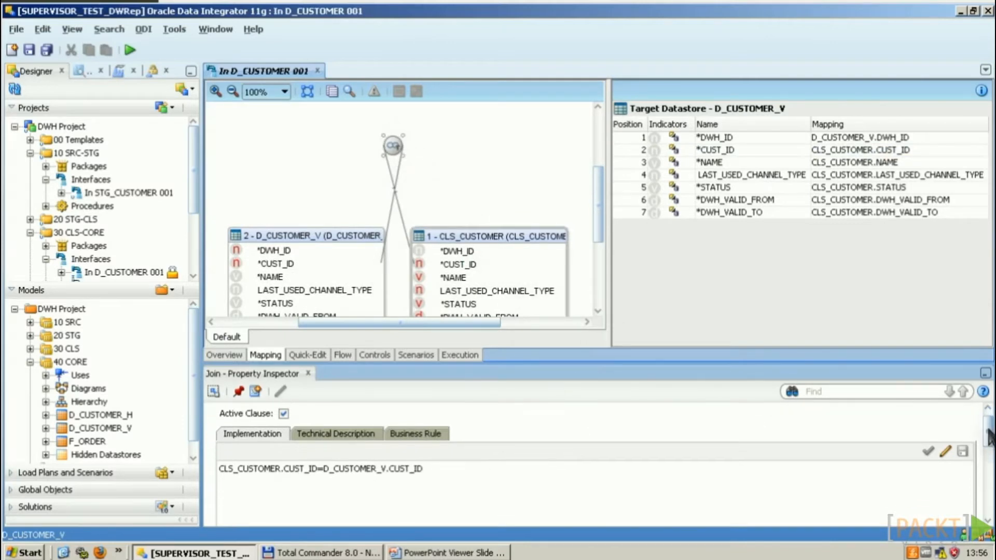
scroll(988, 444, down, 1)
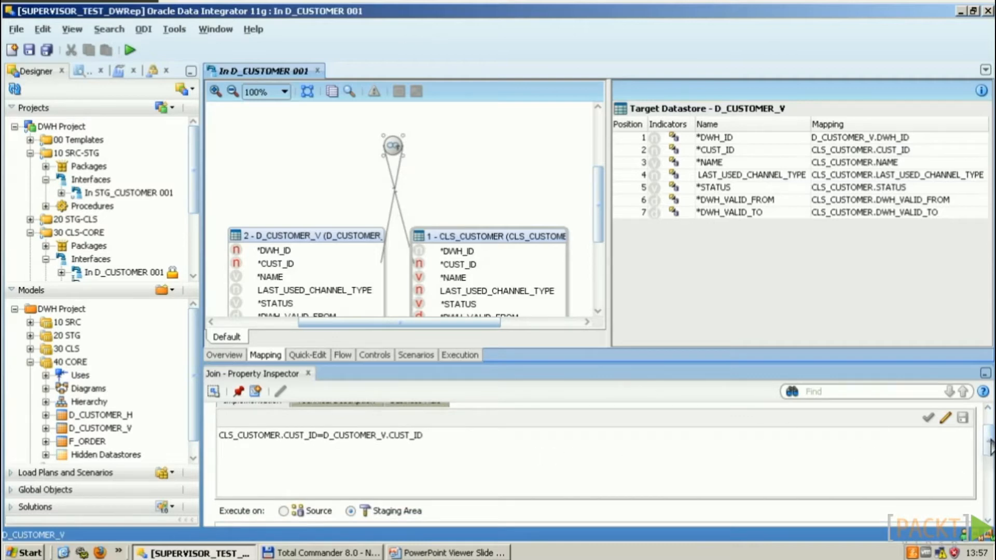
scroll(991, 449, down, 1)
scroll(990, 450, down, 4)
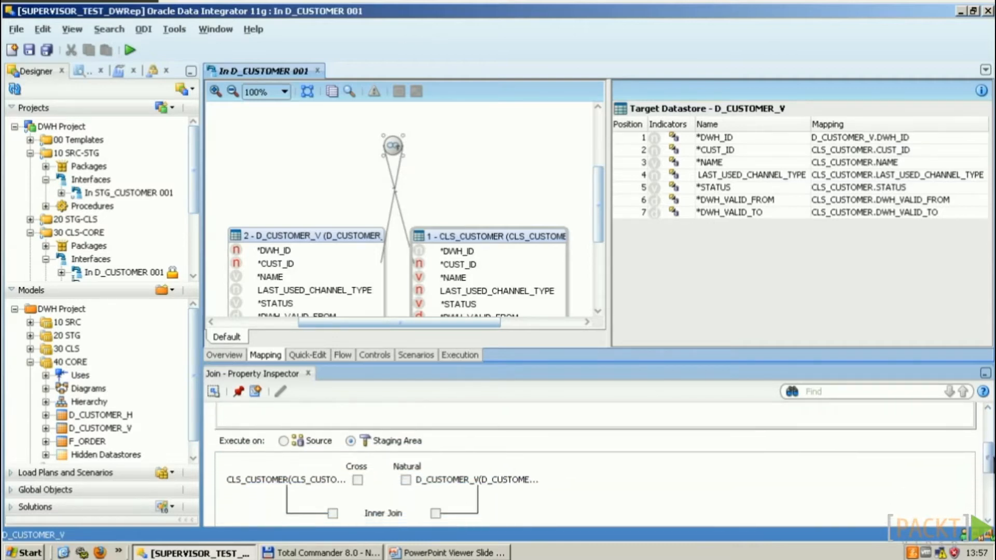
scroll(991, 451, down, 1)
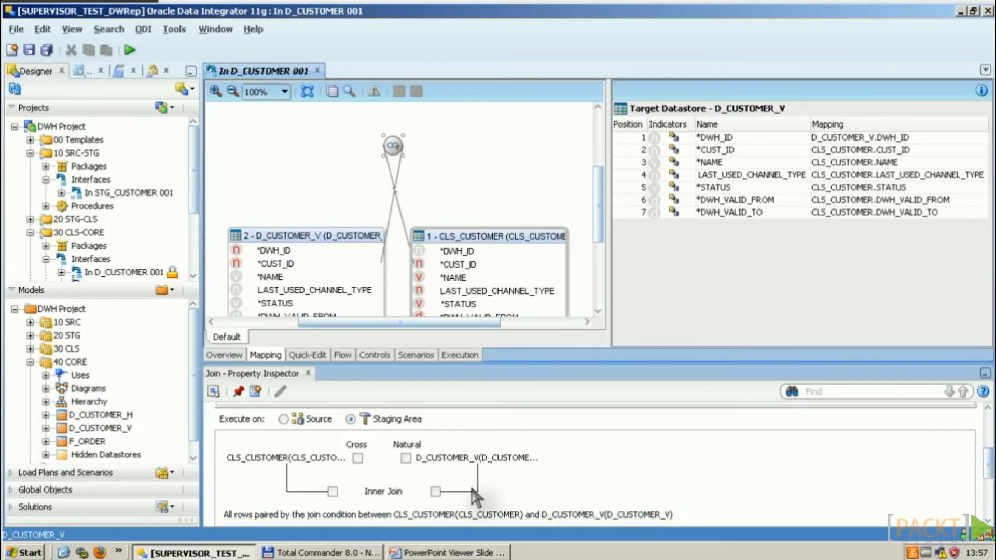
click(332, 491)
click(436, 491)
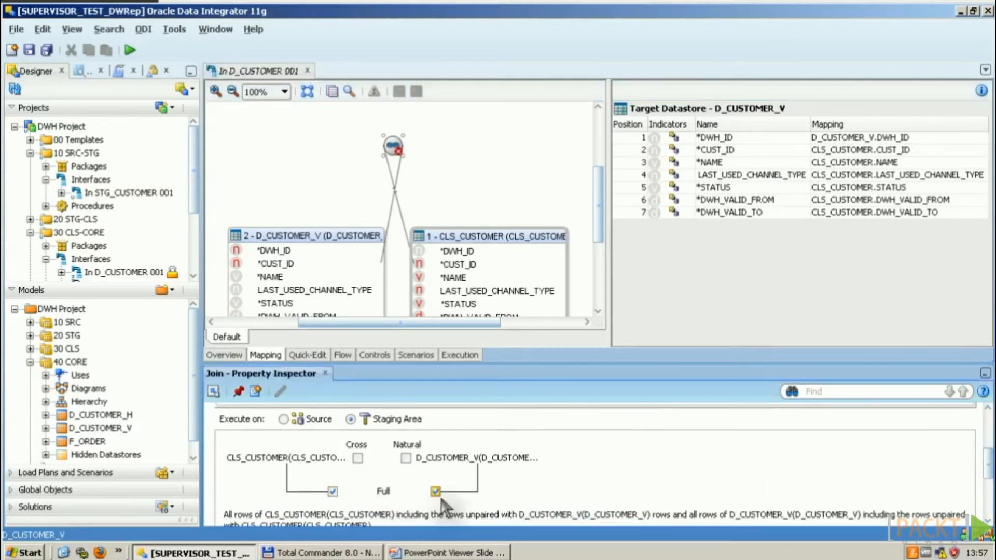
click(333, 491)
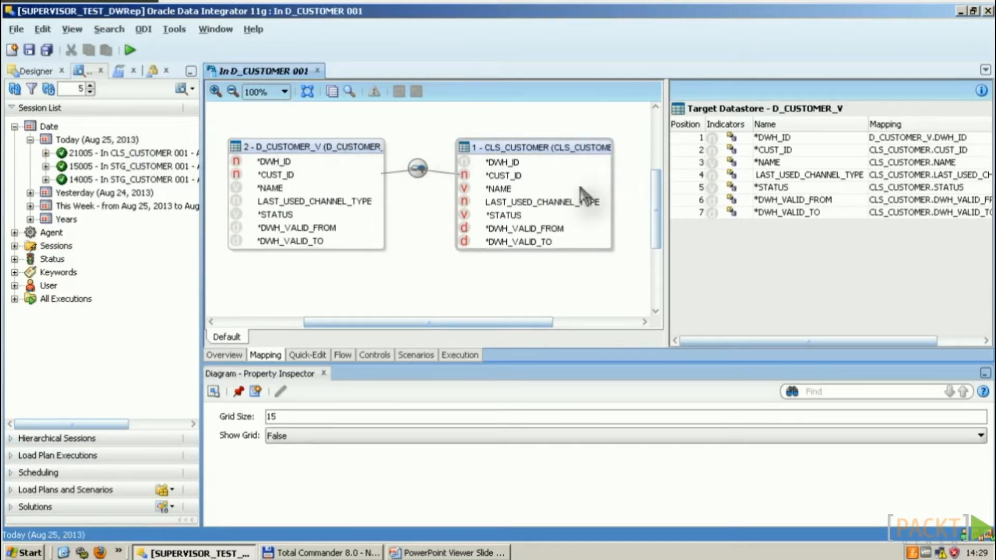
Step: Create a filter on CLS_CUSTOMER.STATUS with the condition = 'active'
click(505, 217)
drag(508, 217, 446, 279)
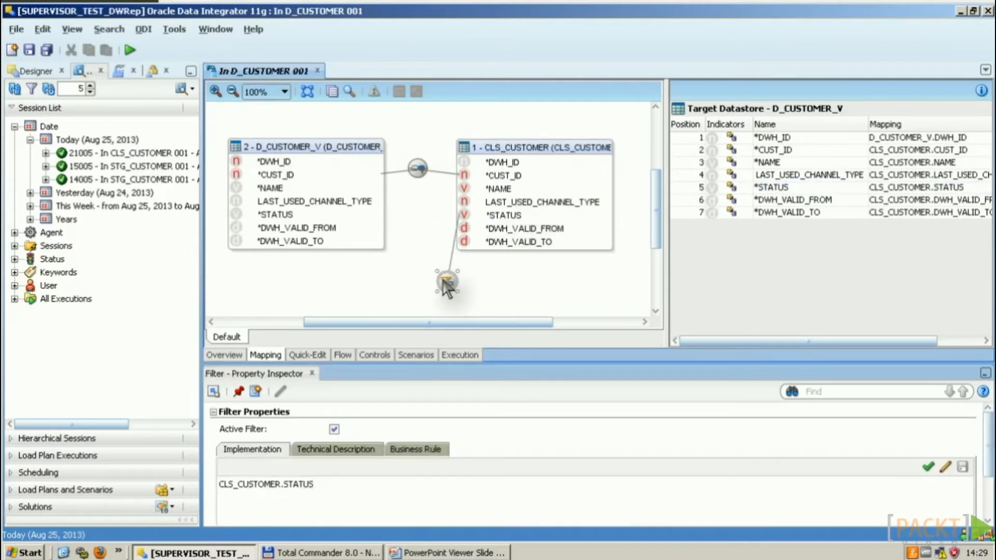
click(369, 492)
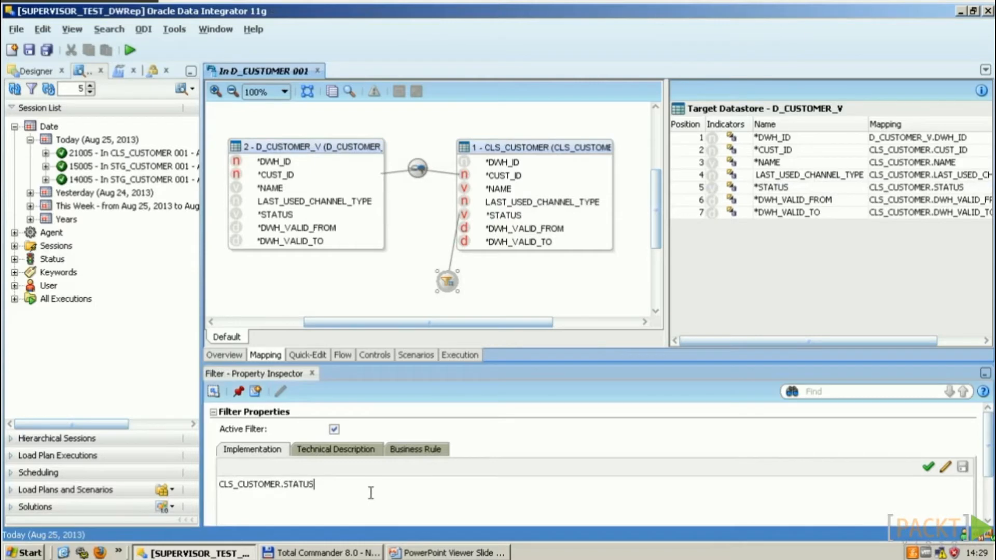
text(=)
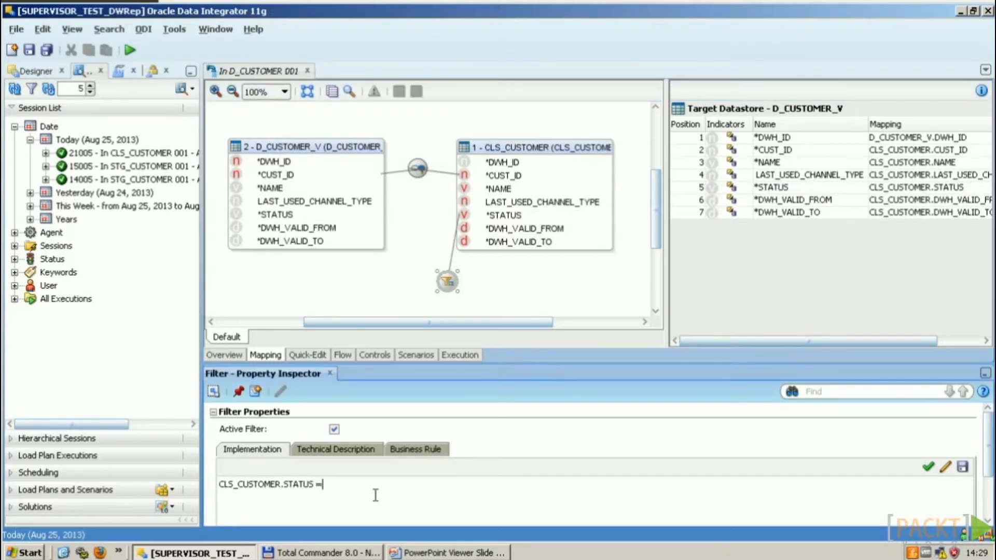
text( 'active')
Step: Preview the rows that pass the STATUS filter, then open the datasets configuration
click(447, 281)
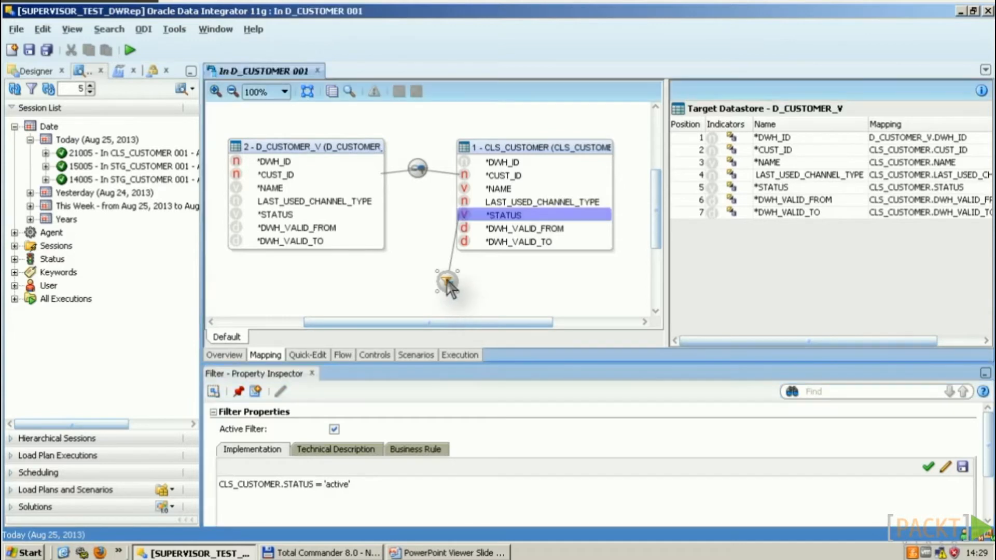
right_click(447, 283)
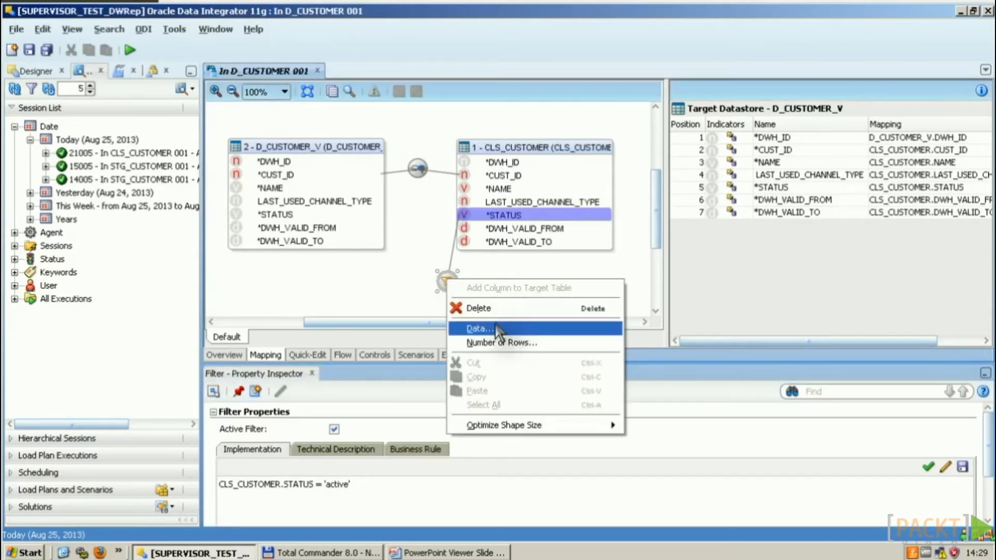
click(536, 330)
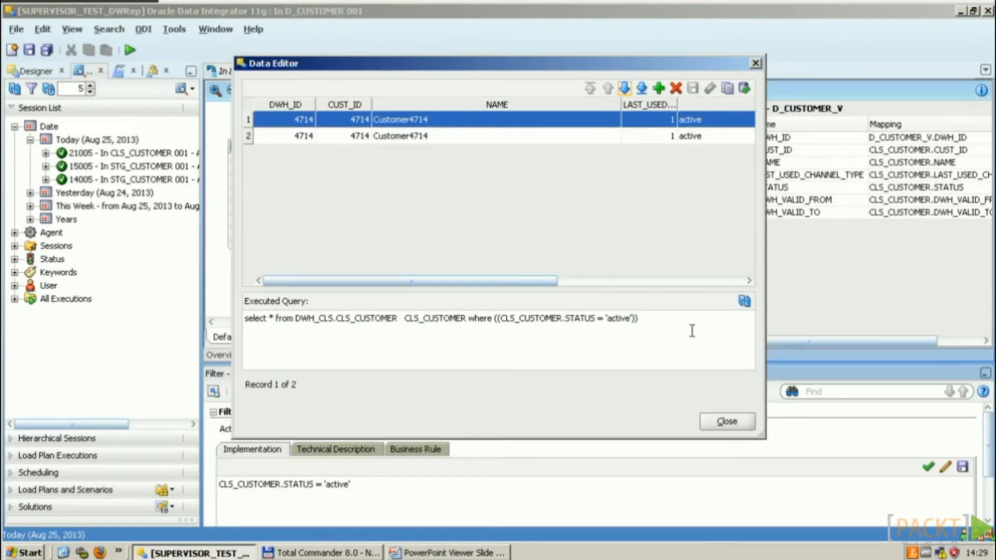
click(726, 422)
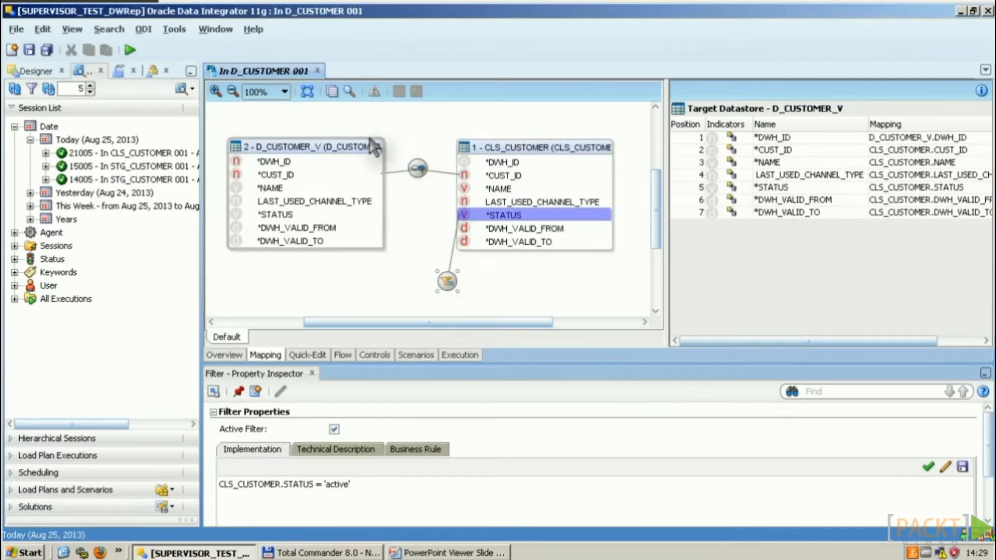
click(333, 92)
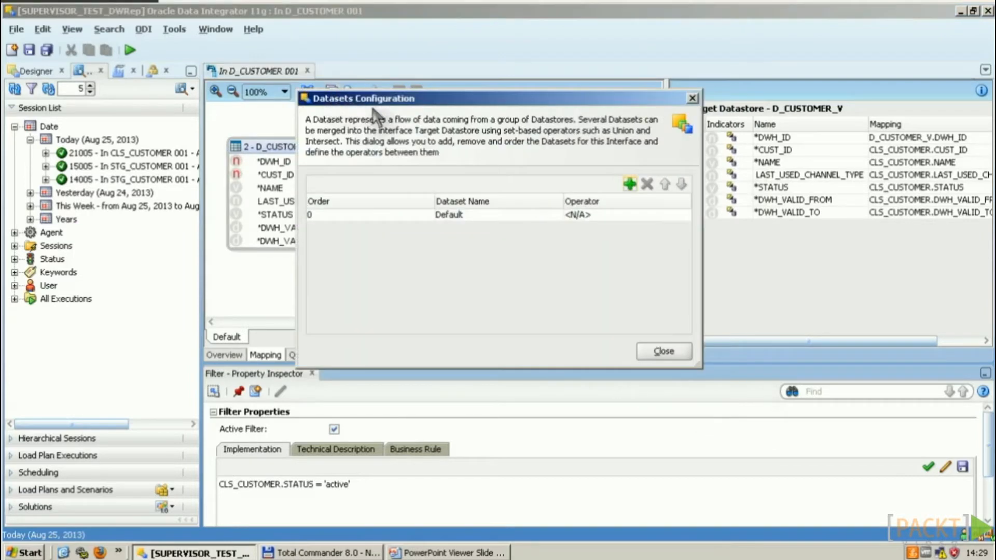
Step: Add a dataset named 'My new dataset' at order 10, combined with Default using UNION
click(629, 184)
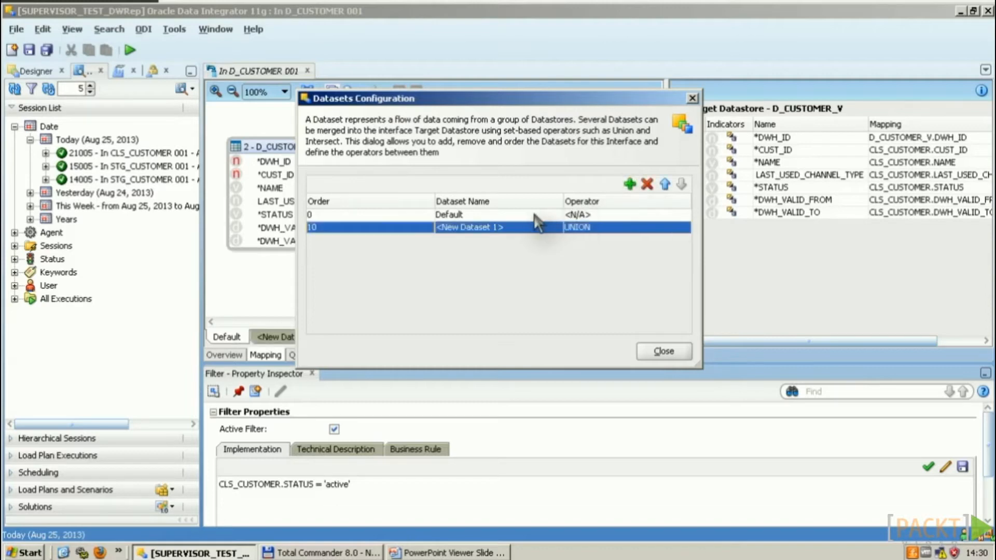
double_click(522, 227)
key(ctrl+a)
text(My new dataset)
click(627, 226)
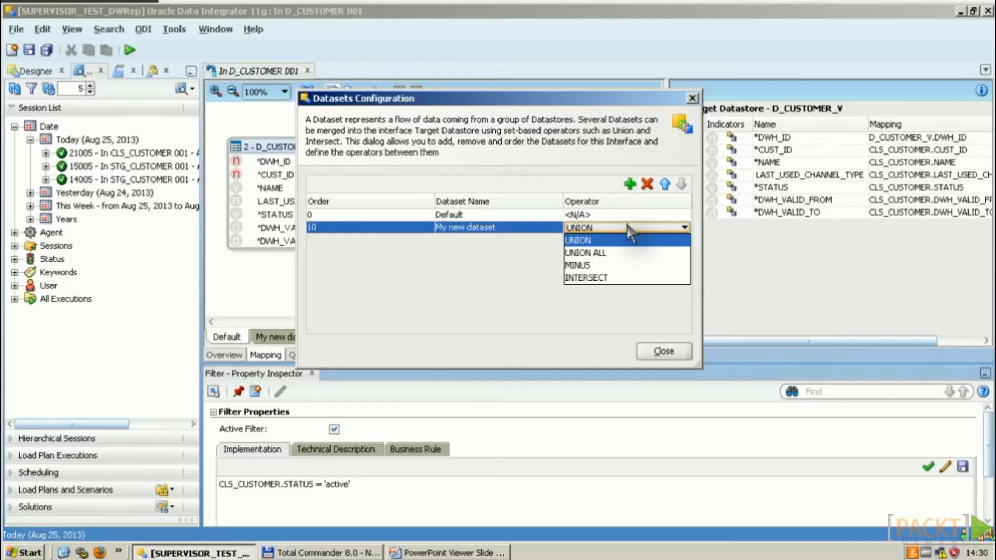
click(627, 240)
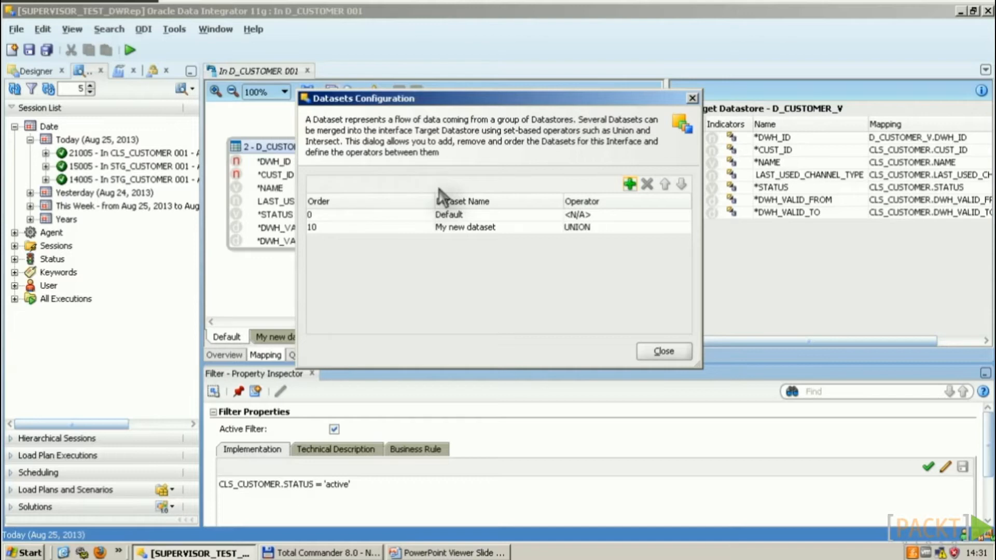
key(Escape)
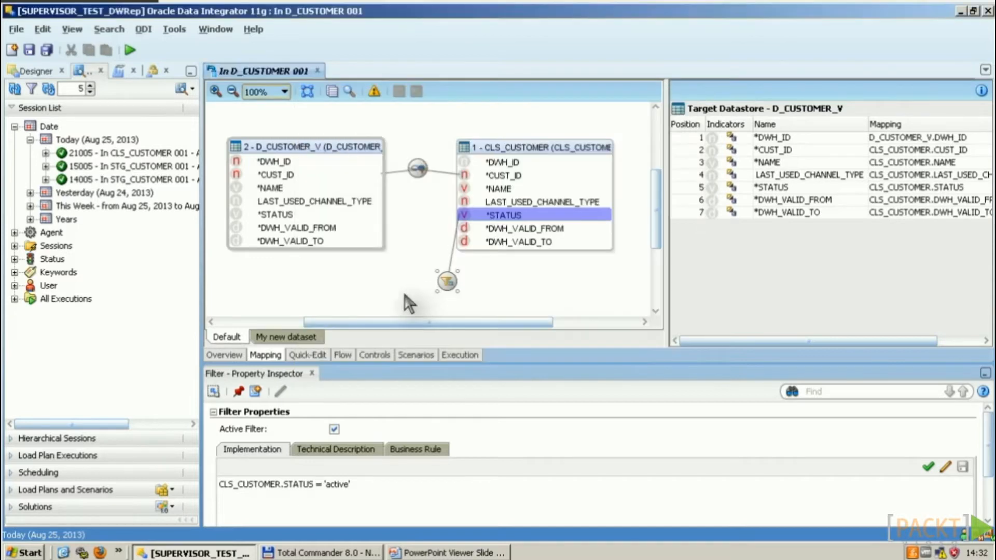
Step: Change the set operator for My new dataset from UNION to MINUS
click(305, 341)
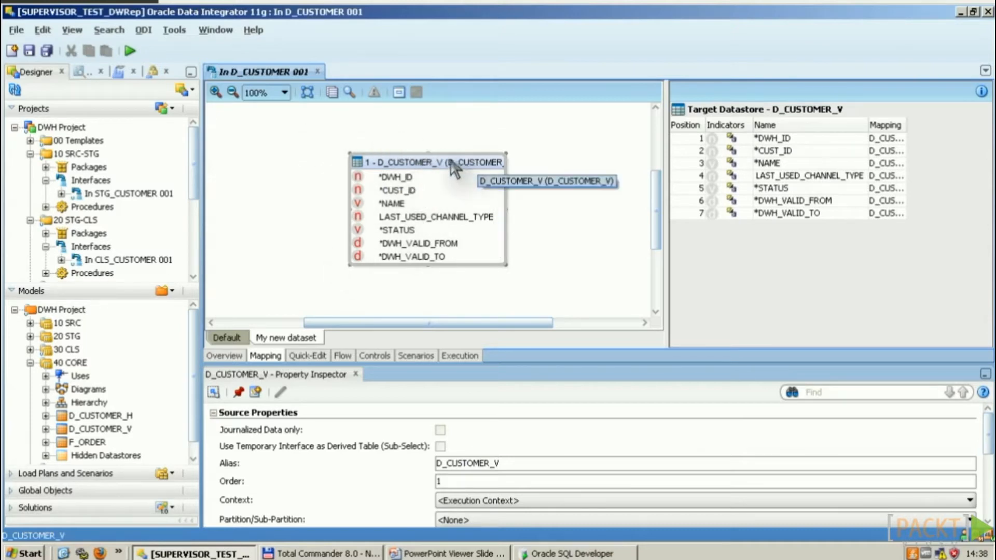
click(332, 93)
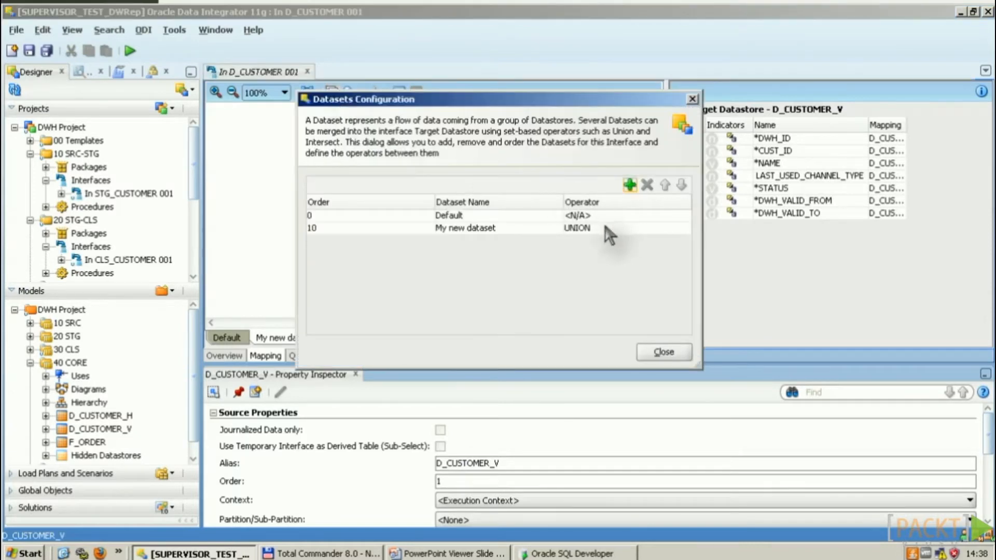
click(613, 229)
click(583, 266)
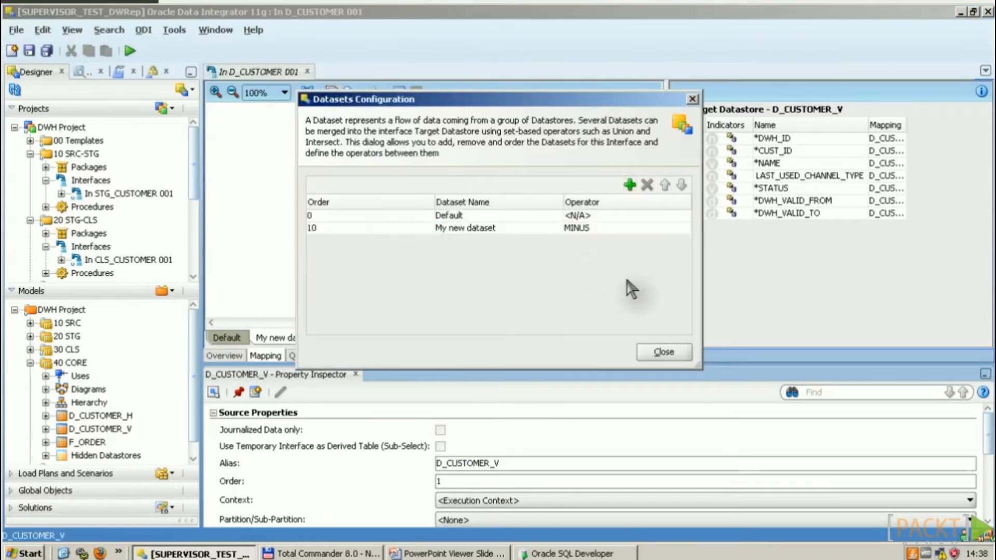
click(667, 352)
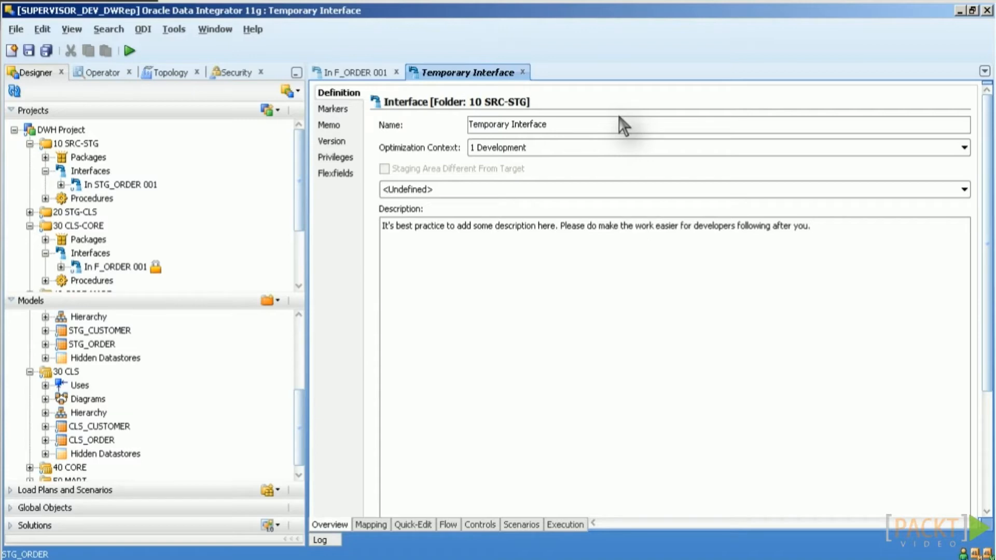
Step: Name the temporary target datastore 'Temp_datastore'
click(371, 524)
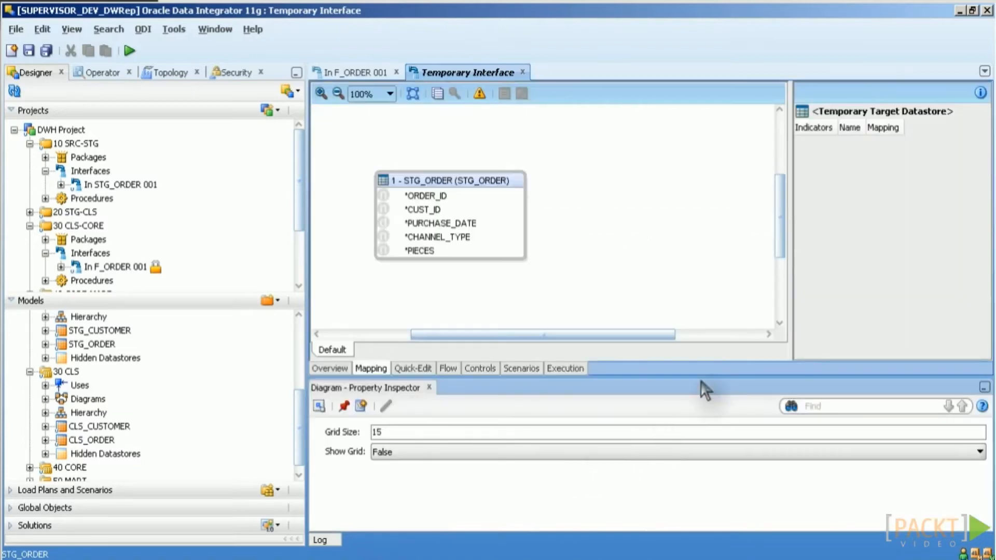
click(862, 115)
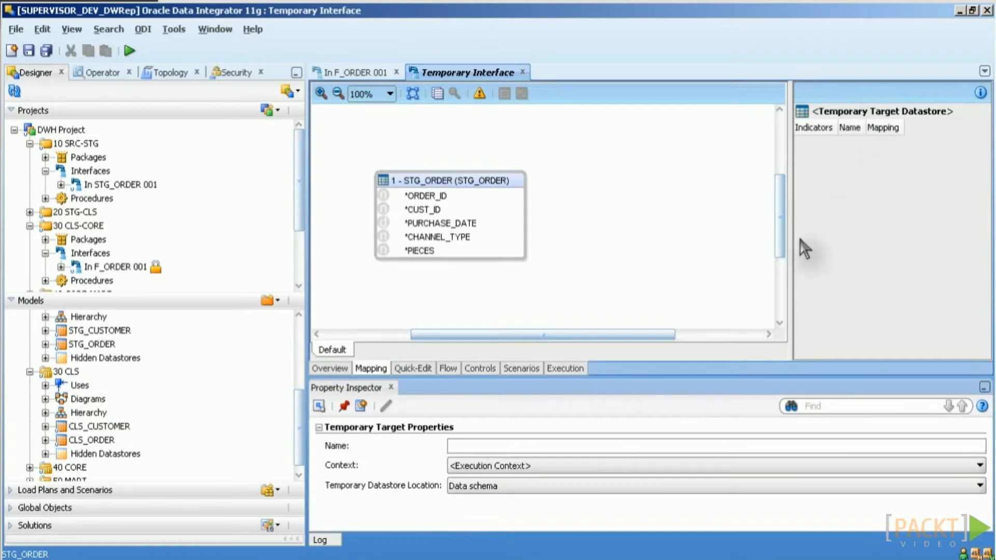
click(493, 444)
text(Temp_datastore)
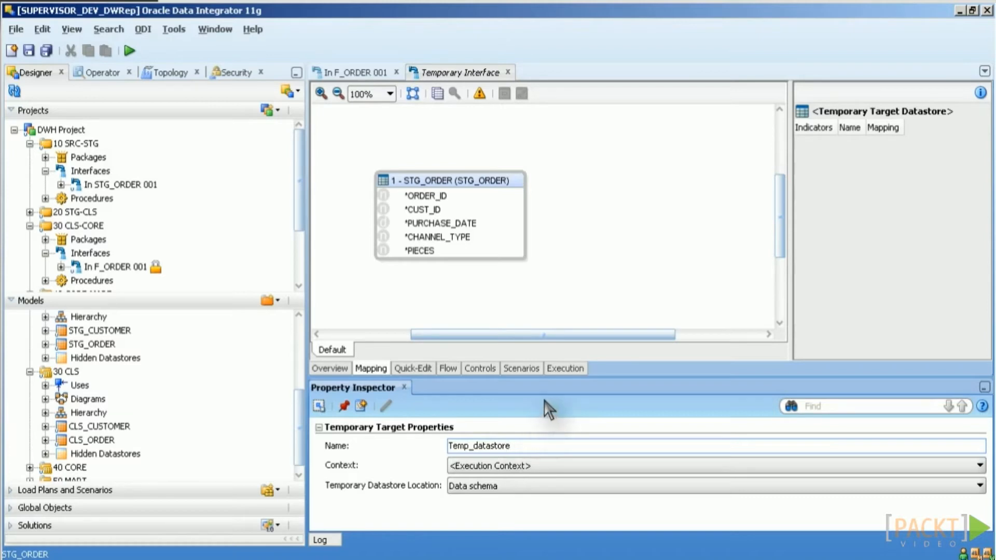
Step: Map STG_ORDER's ORDER_ID, PURCHASE_DATE and PIECES into Temp_datastore
drag(430, 196, 825, 218)
drag(402, 223, 851, 235)
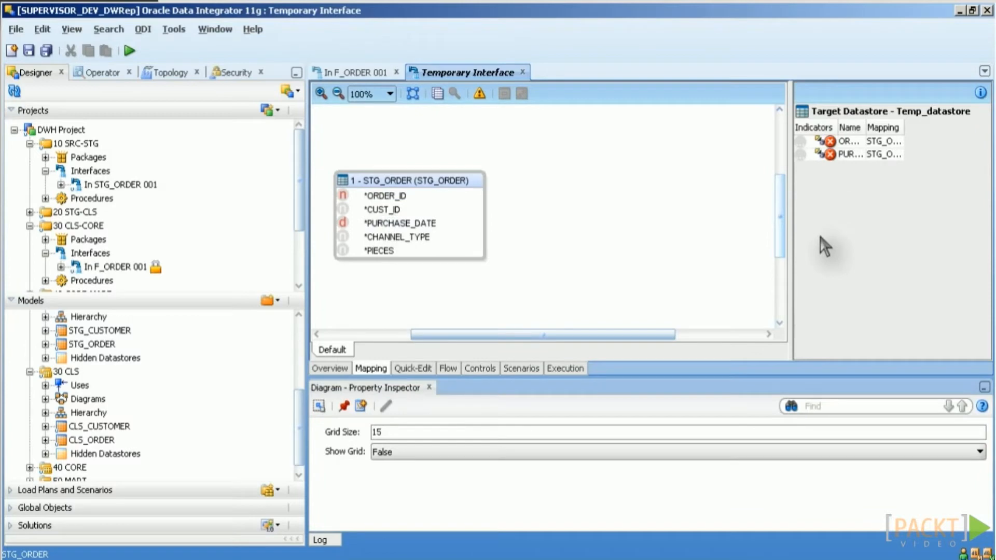
drag(386, 251, 889, 293)
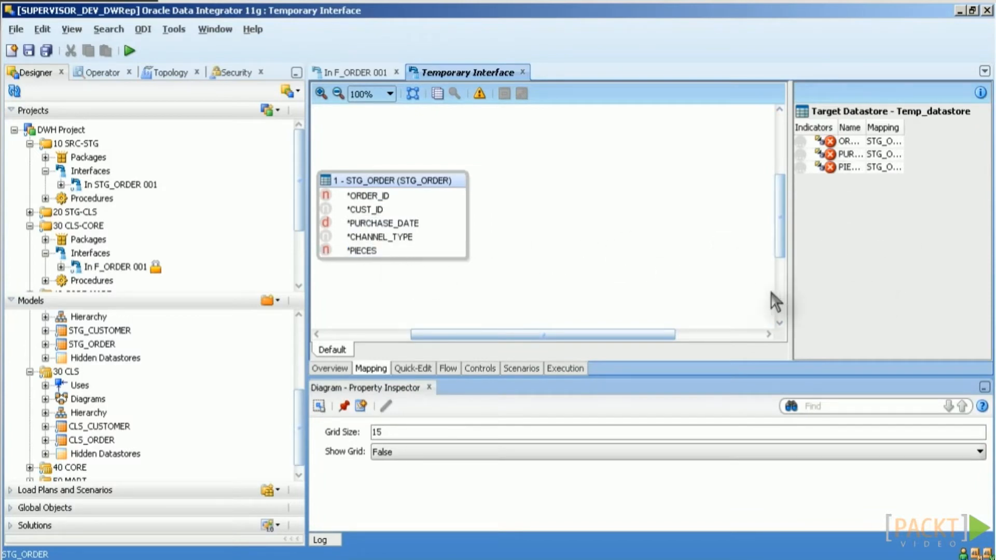
drag(539, 336, 505, 335)
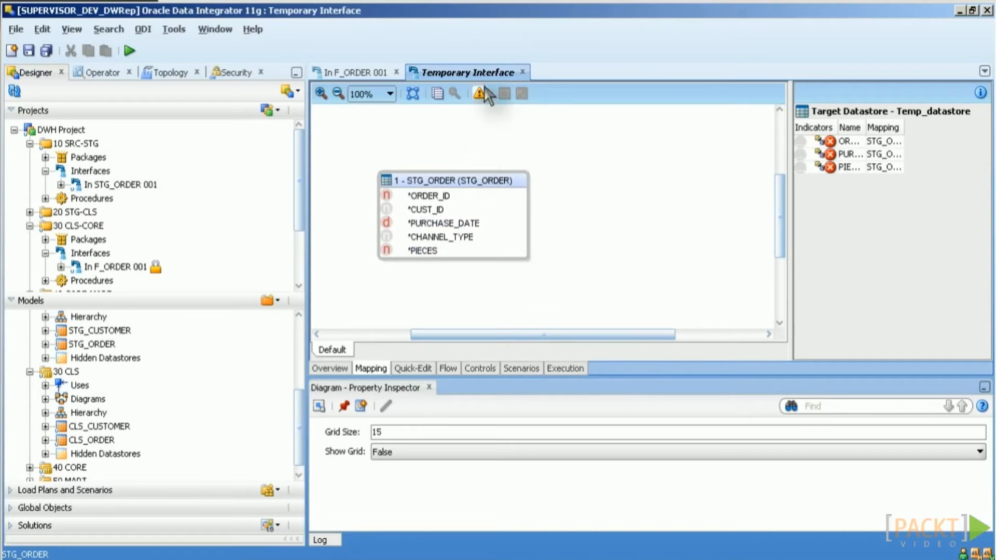
mouse_move(483, 99)
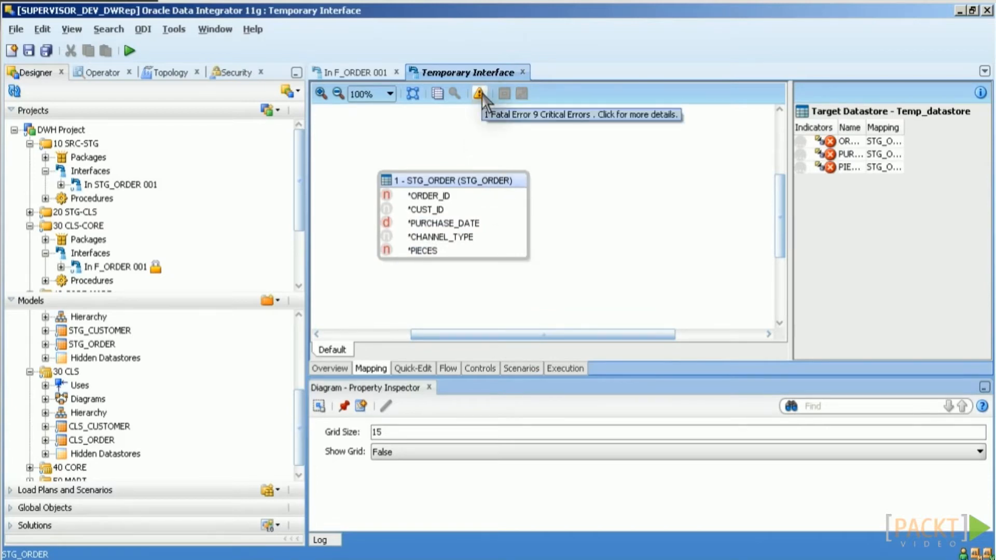
Step: Check the Temporary Interface's validation error report, then switch to In F_ORDER 001
click(482, 94)
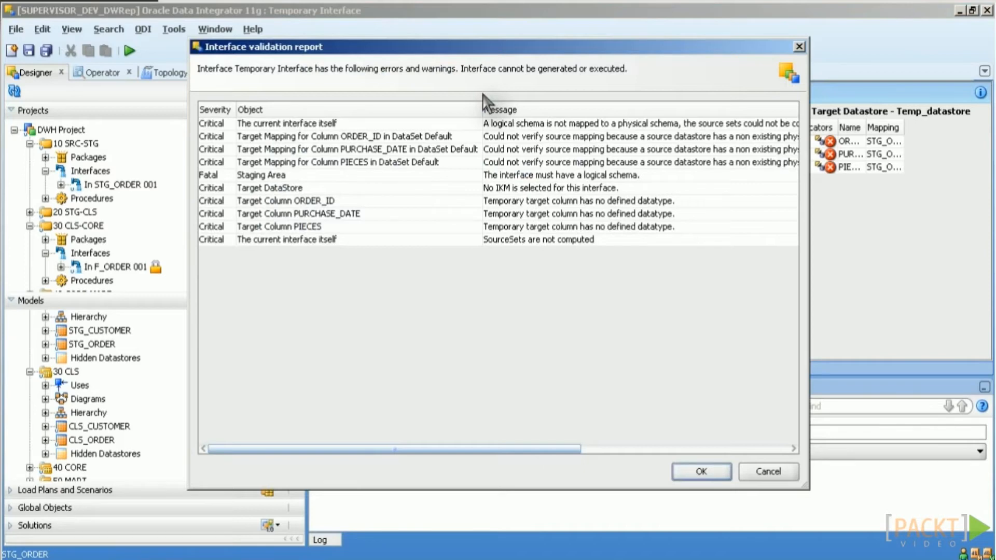
key(Return)
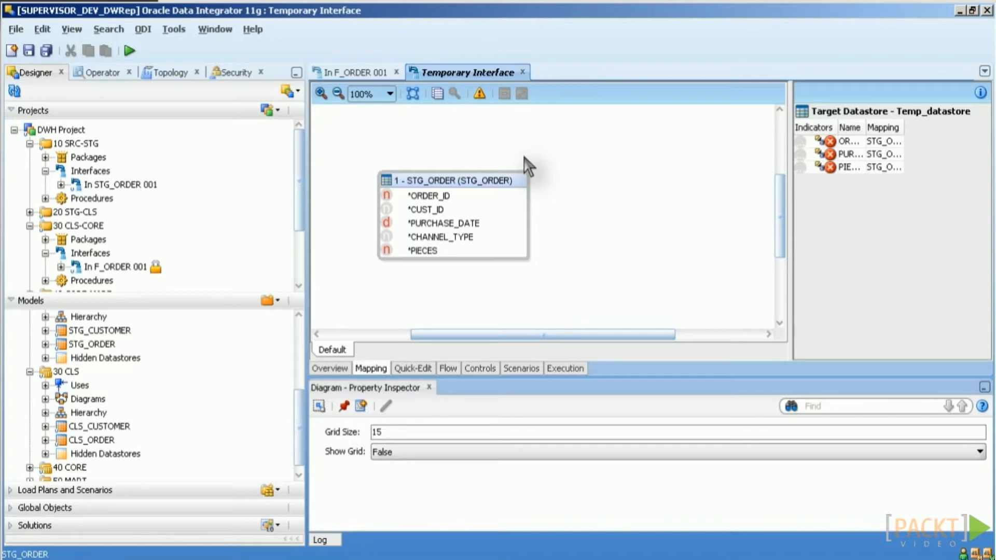
click(356, 73)
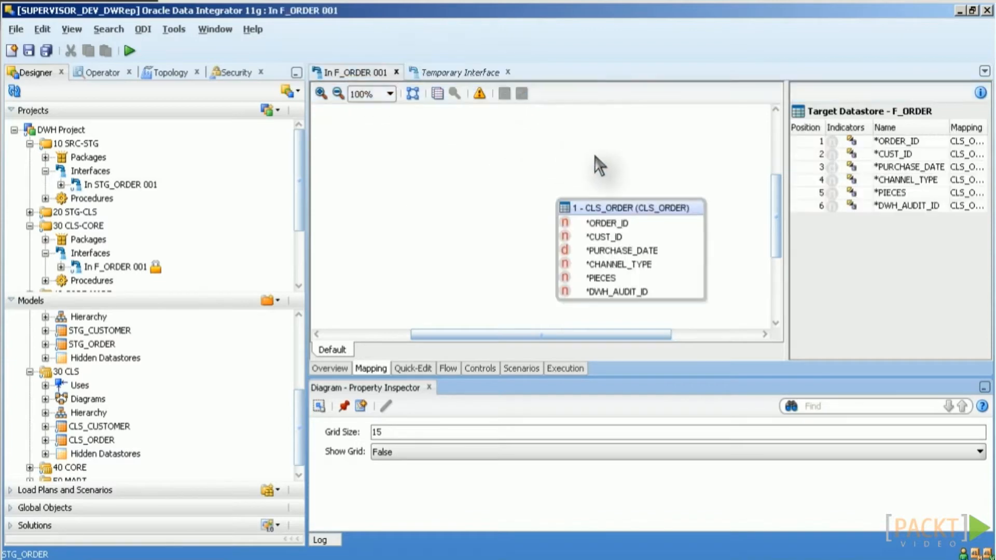
Step: Select the F_ORDER diagram in the In F_ORDER 001 interface, where CLS_ORDER drives
click(725, 195)
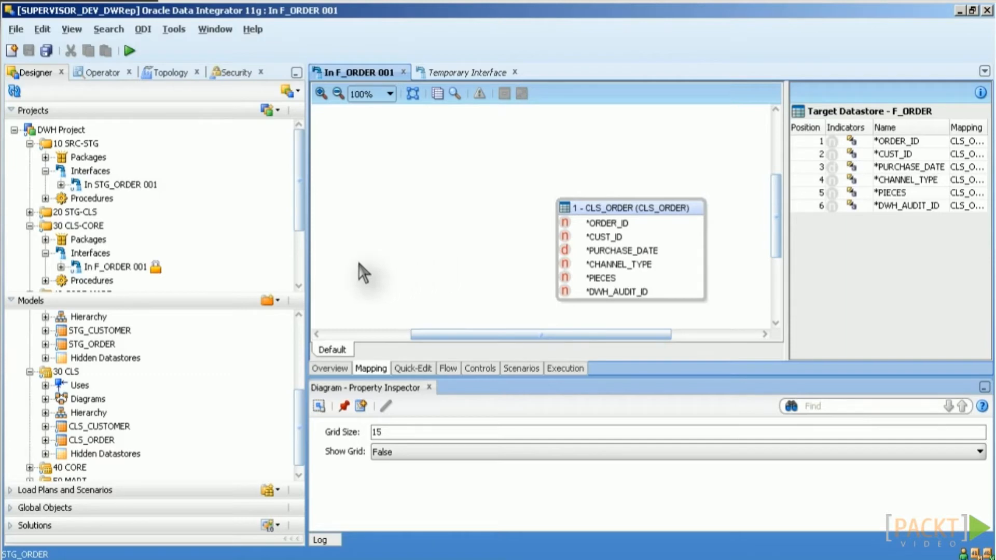
Step: Add 40 CORE's D_CUSTOMER_V as a lookup joined on CUST_ID, executed on staging
click(454, 94)
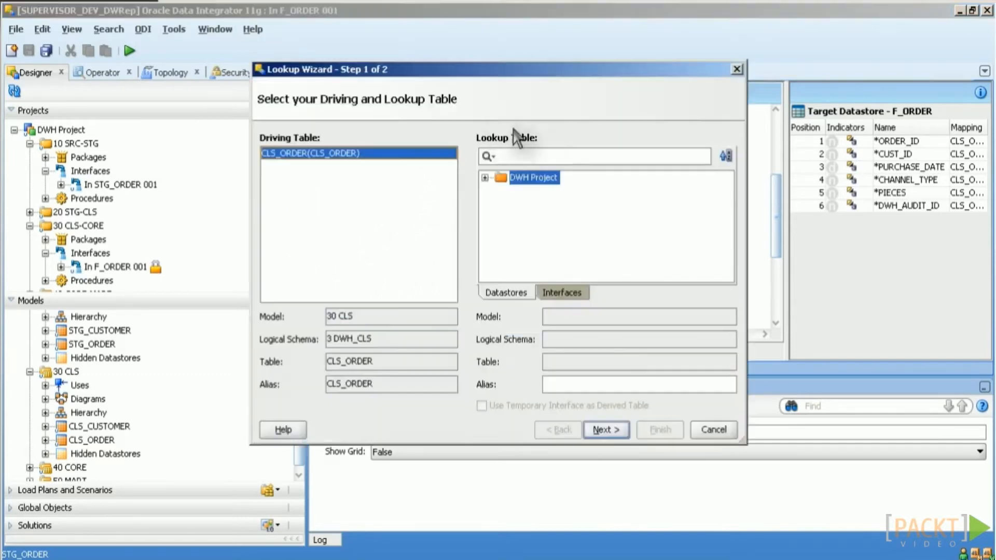
click(485, 178)
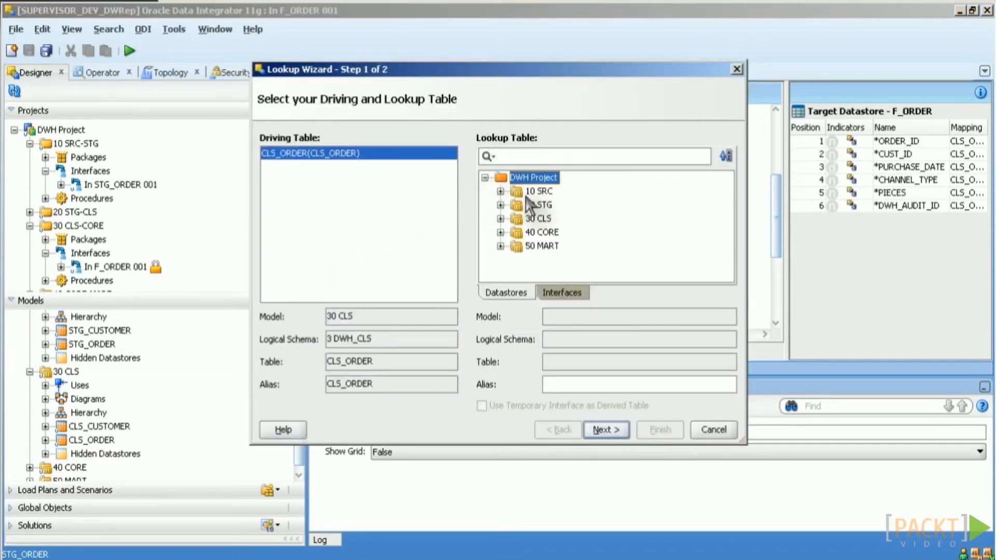
click(500, 232)
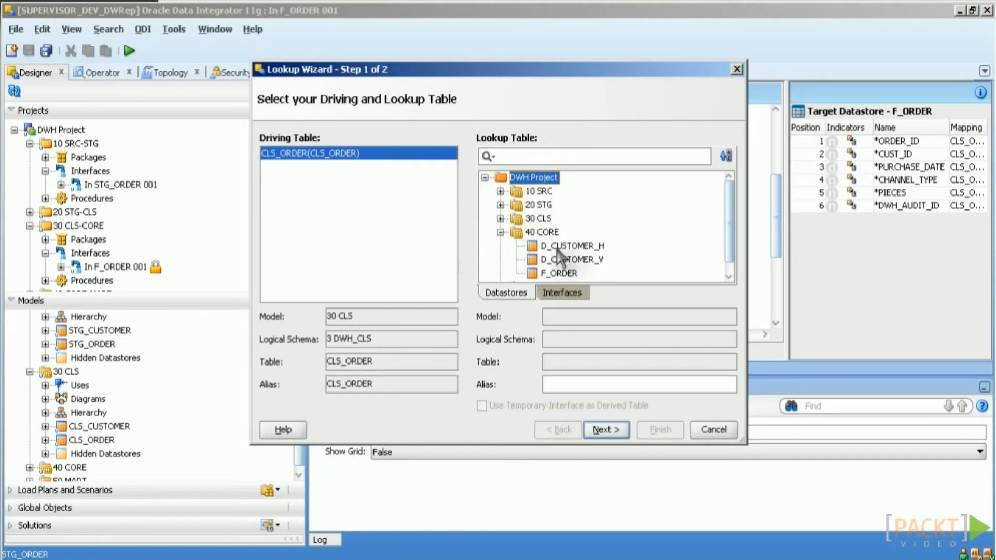
click(576, 260)
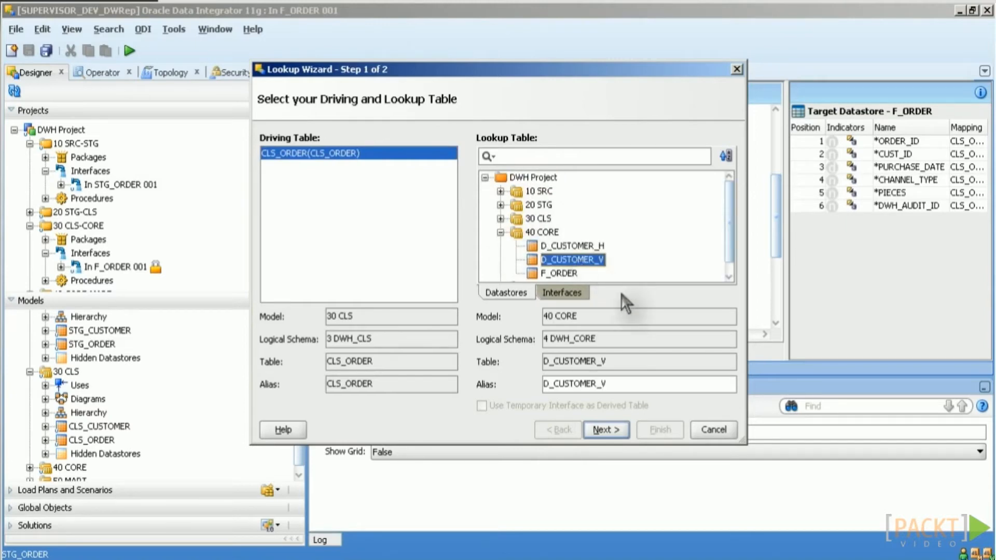
click(611, 432)
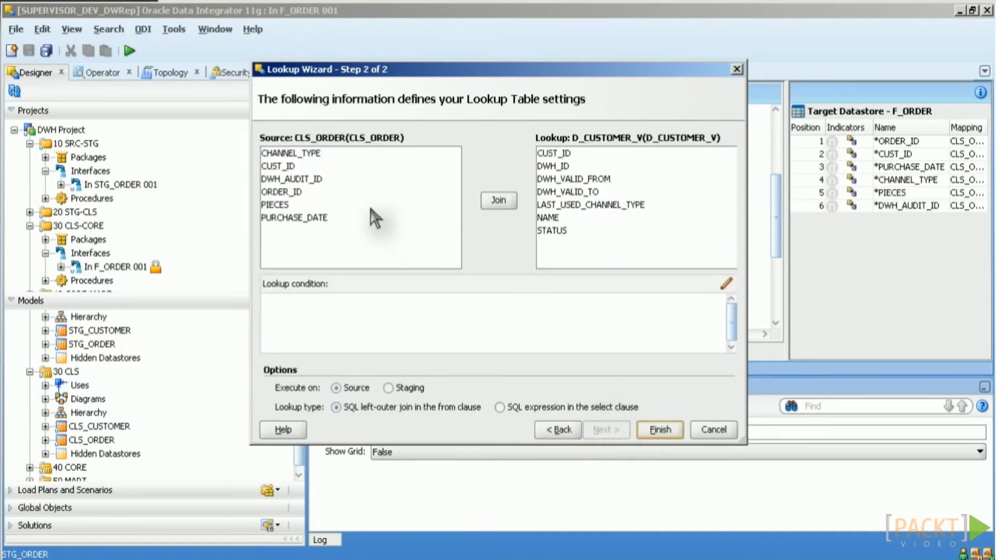
click(297, 167)
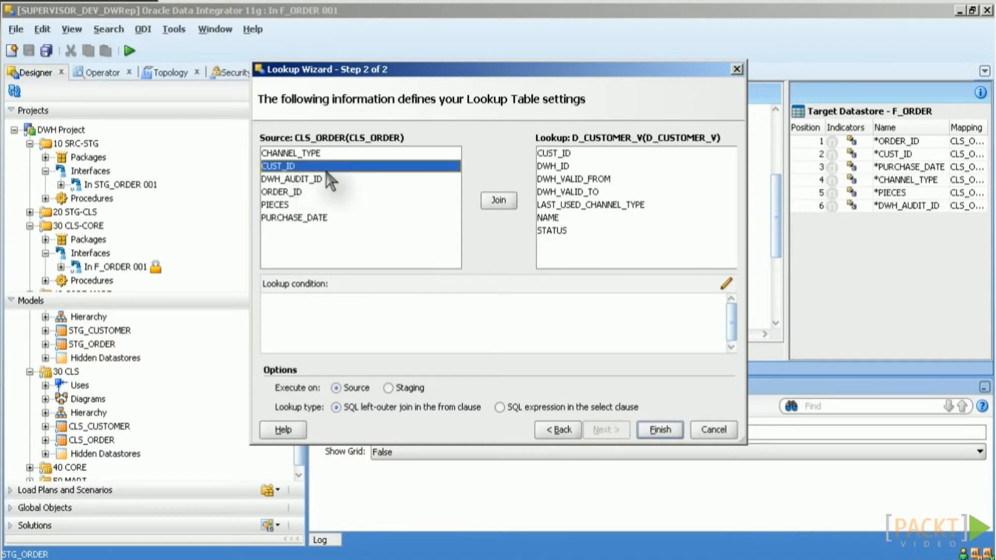
click(564, 155)
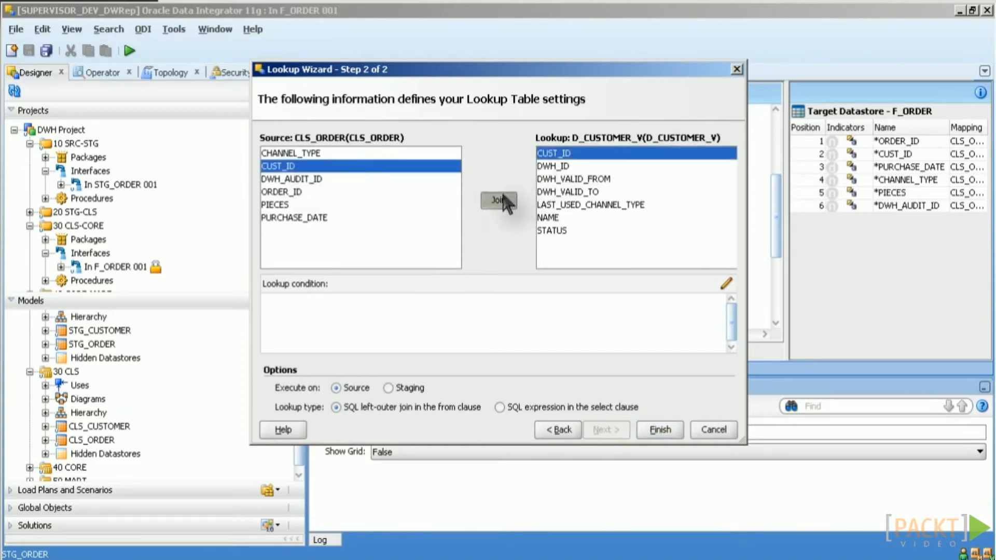
click(506, 199)
click(410, 389)
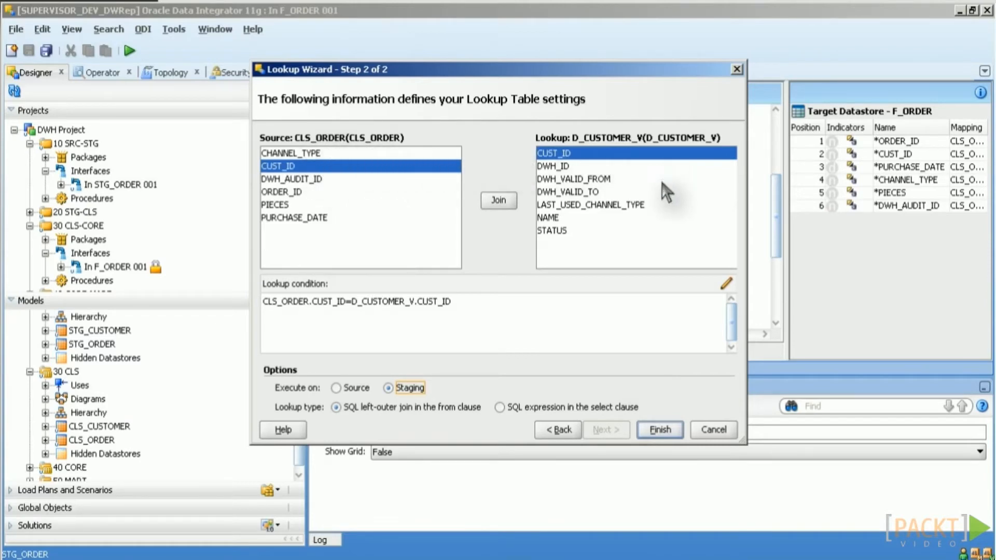
click(664, 431)
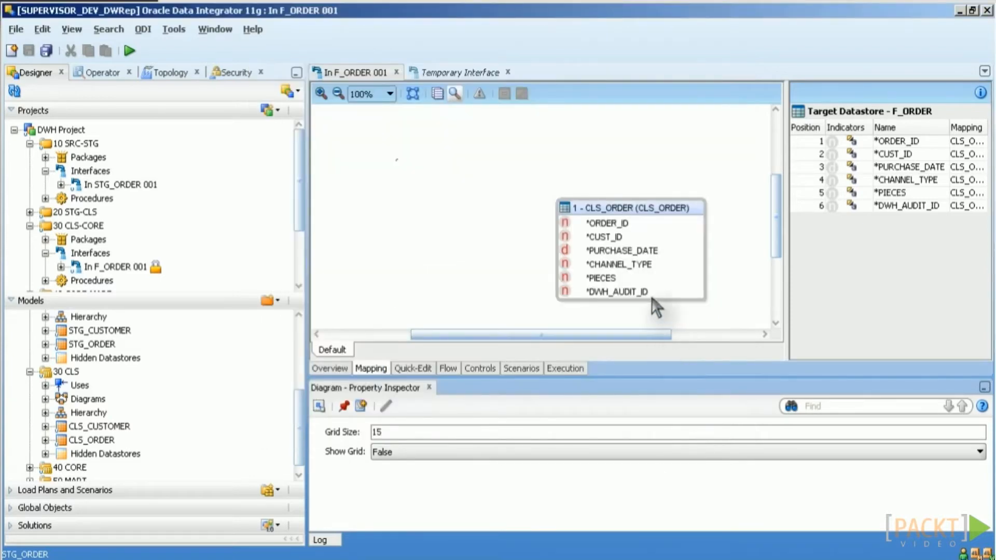
Step: Expand the D_CUSTOMER_V lookup box to show its columns, then enlarge and reposition it
click(469, 177)
double_click(478, 179)
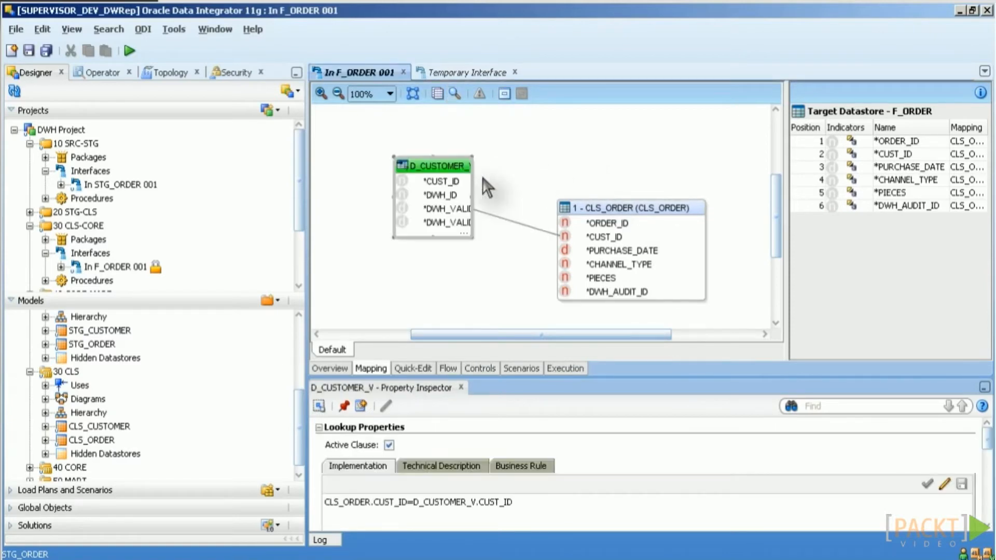
drag(473, 230, 552, 261)
drag(463, 165, 443, 155)
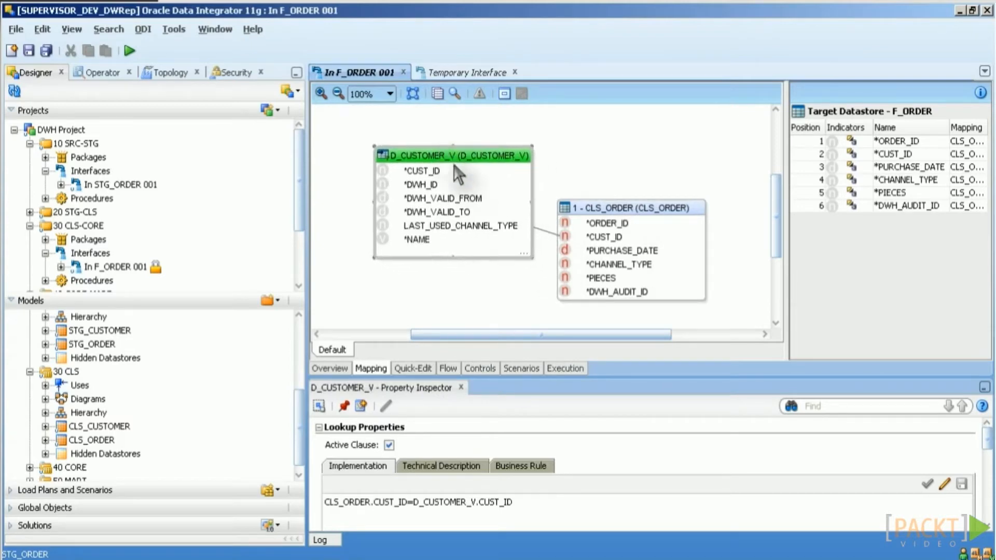
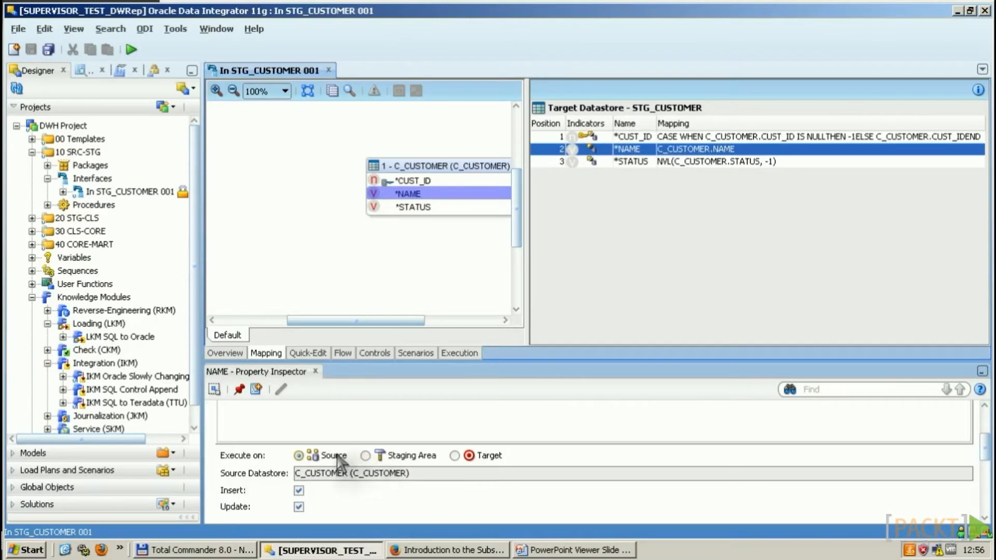
Step: Make the NAME mapping execute on the target and add a filter on C_CUSTOMER.STATUS
click(365, 456)
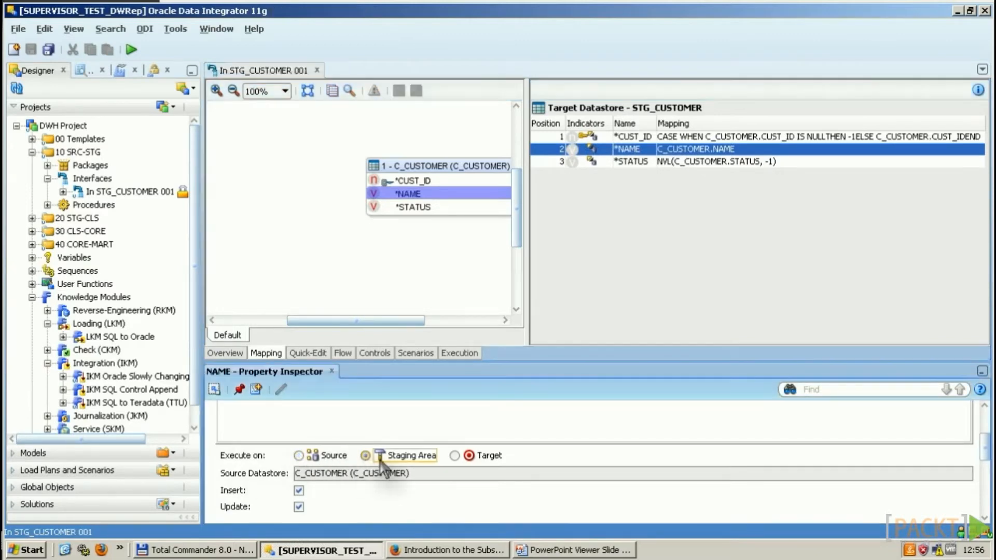
click(455, 455)
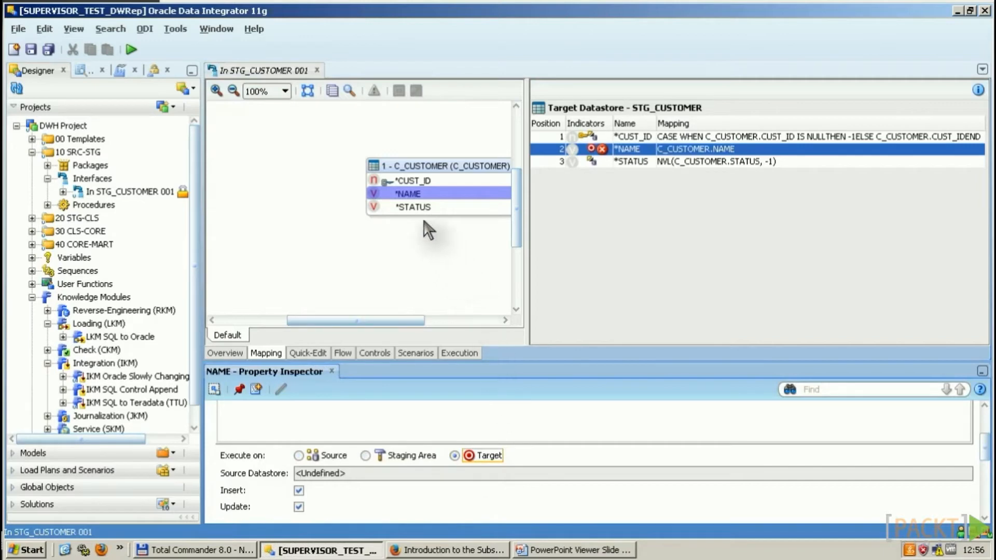
click(434, 209)
drag(435, 212, 306, 218)
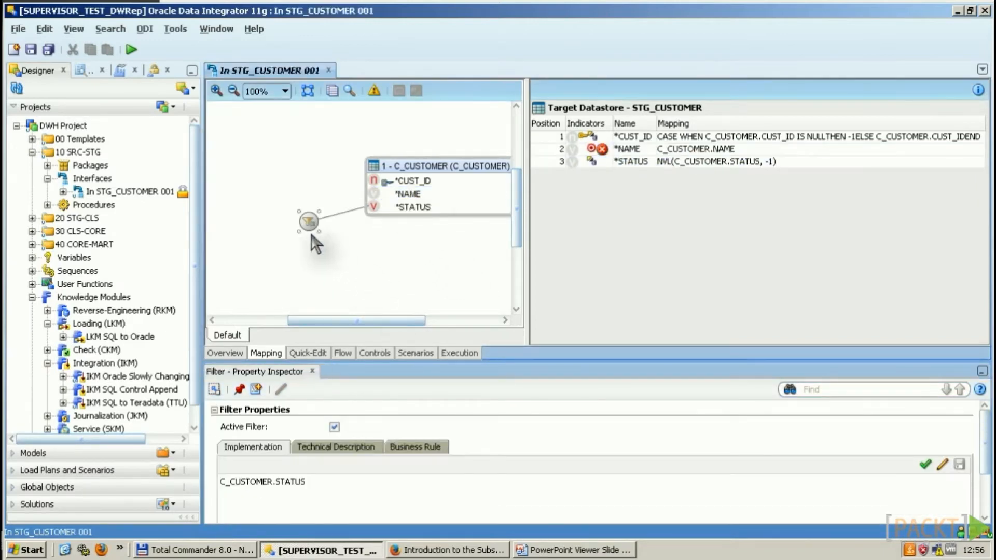
scroll(882, 463, down, 3)
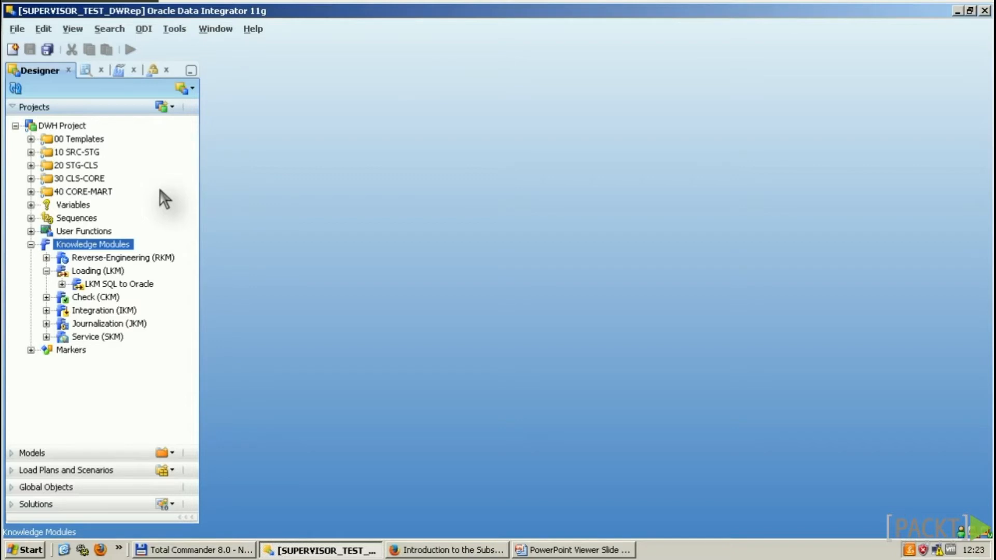
Step: Open LKM SQL to Oracle and show its list of command lines in Details
double_click(111, 284)
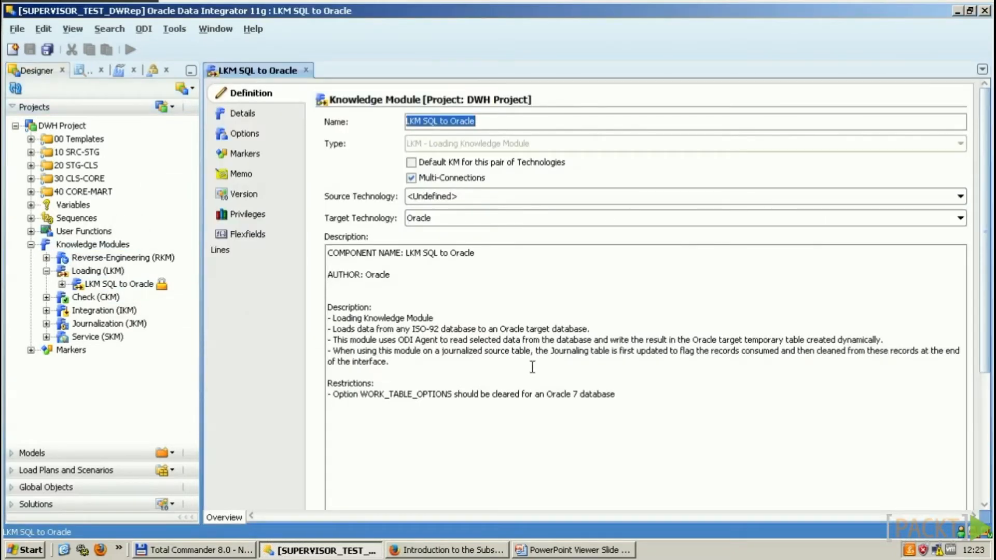
click(513, 328)
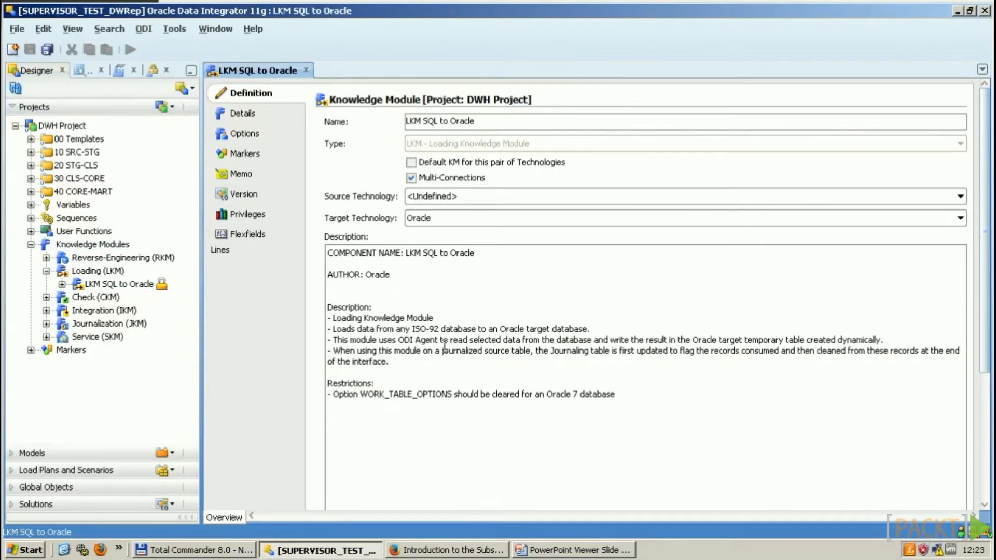
click(268, 117)
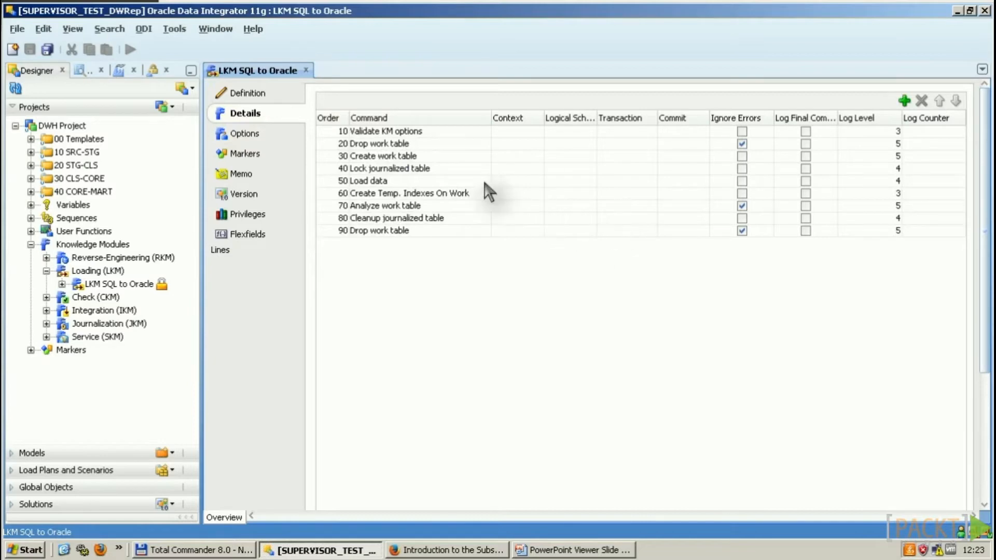
Step: Review the command lines from 20 Drop work table to 90 Drop work table, then open 50 Load data
click(330, 146)
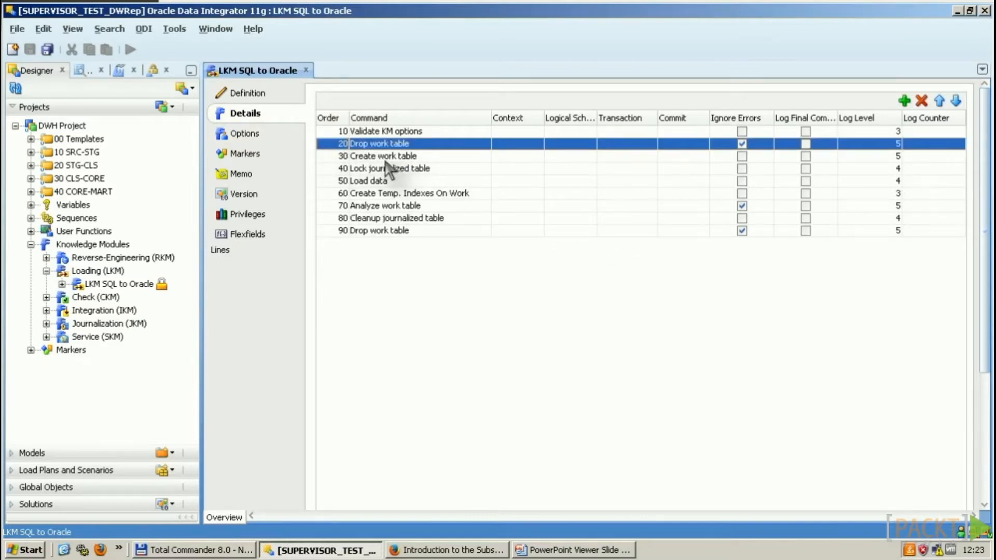
click(336, 156)
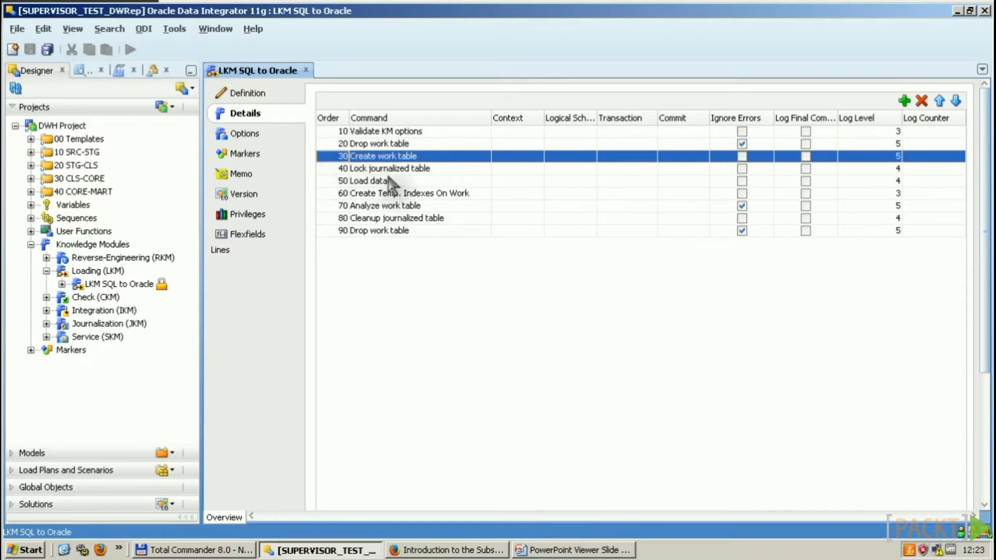
click(325, 181)
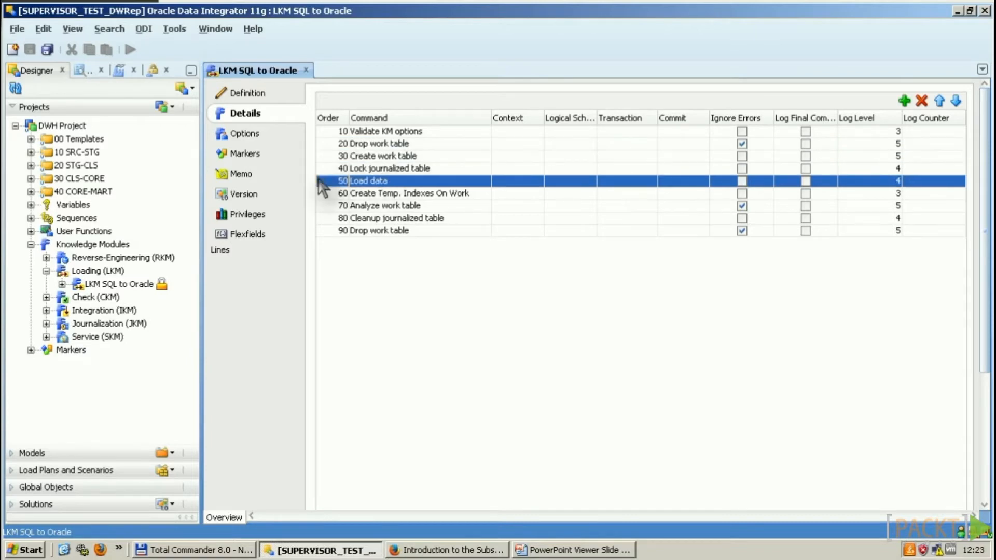
click(335, 207)
click(338, 219)
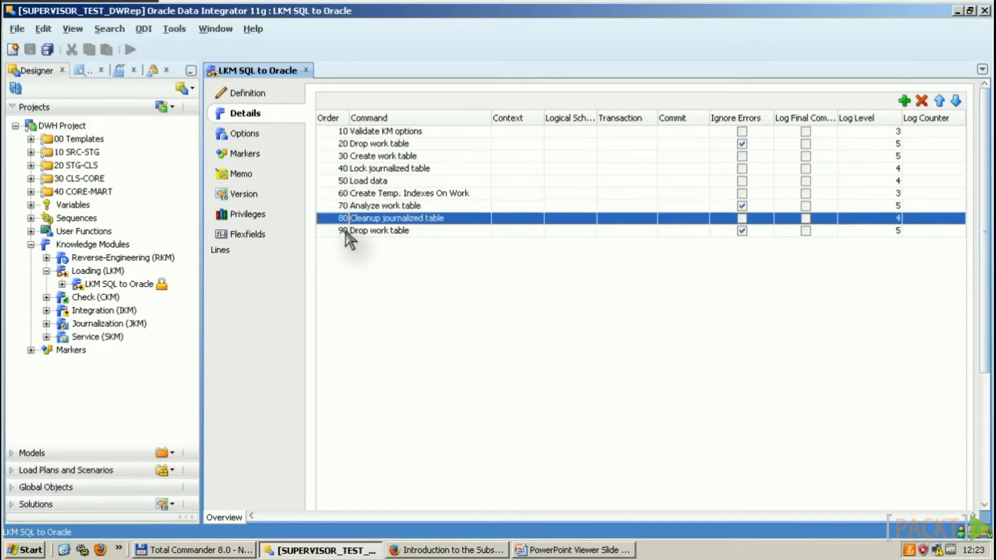
click(336, 232)
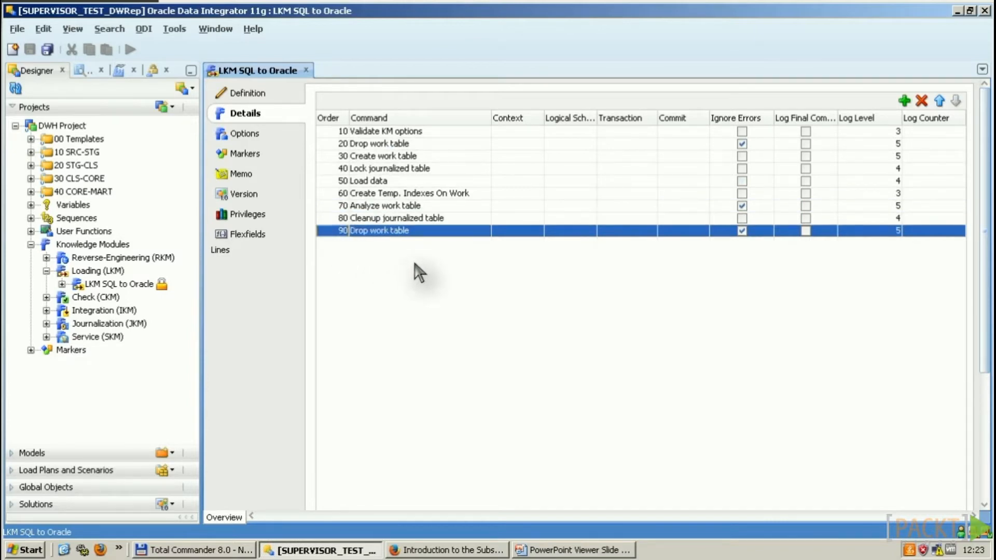
double_click(326, 180)
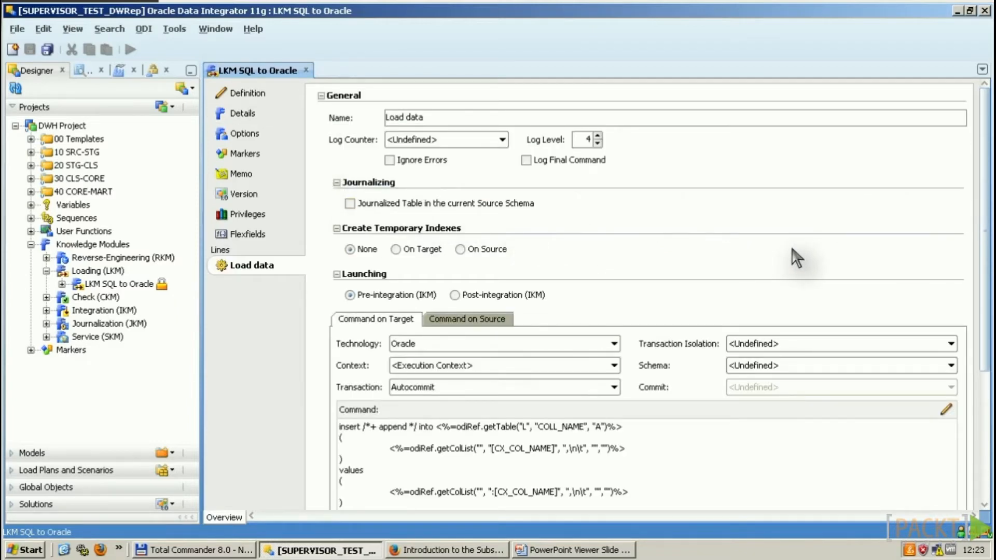
Step: Compare Load data's source select query through (1=1) with its target insert command
click(473, 319)
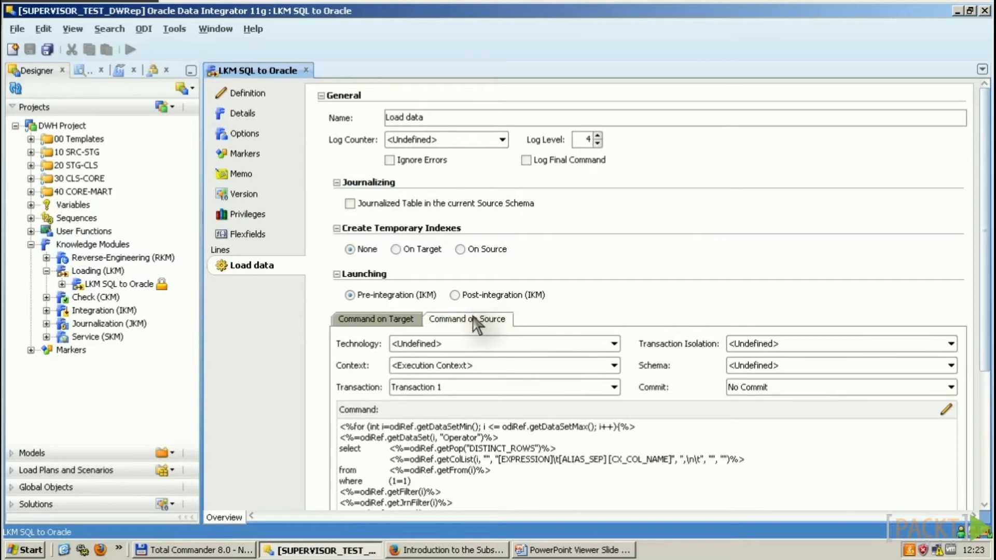
click(376, 320)
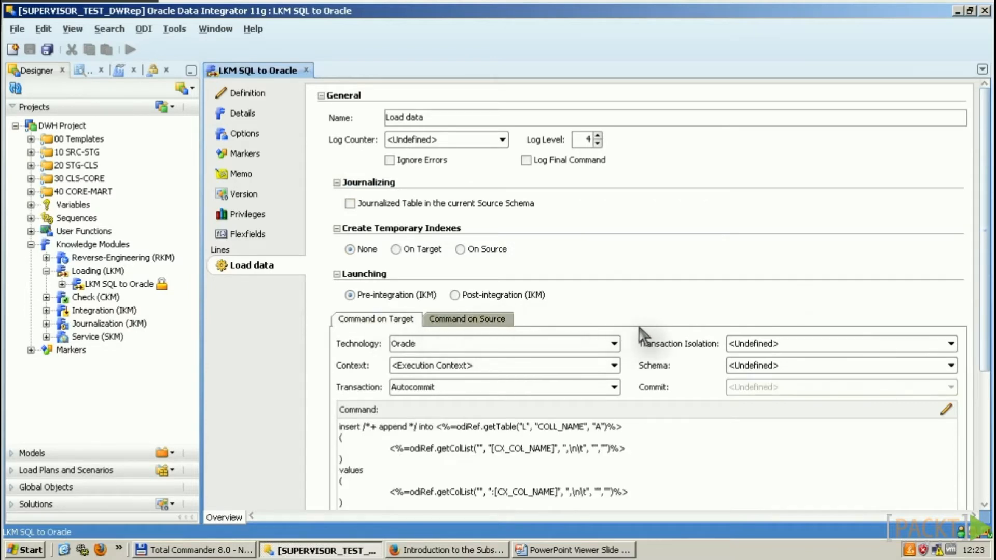
click(494, 320)
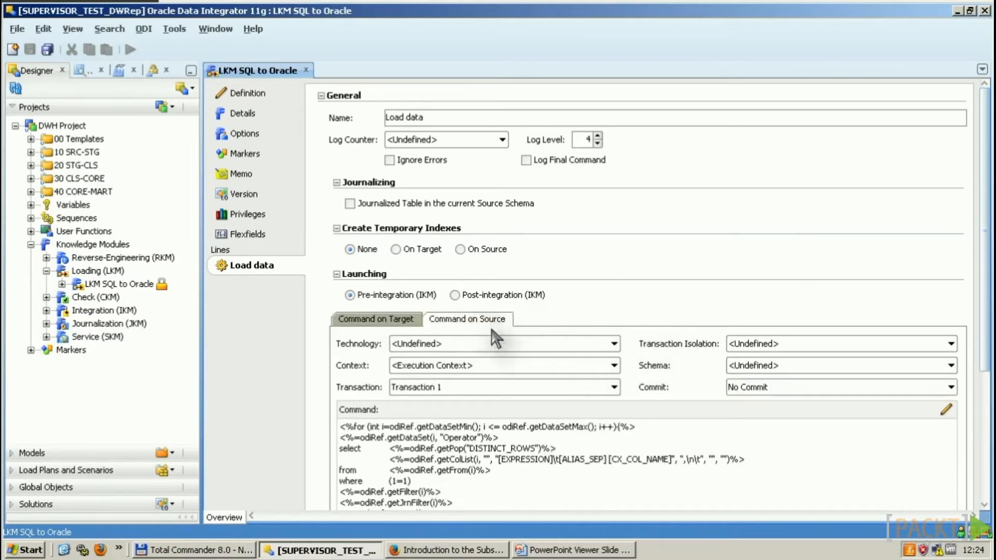
click(426, 481)
drag(426, 481, 338, 447)
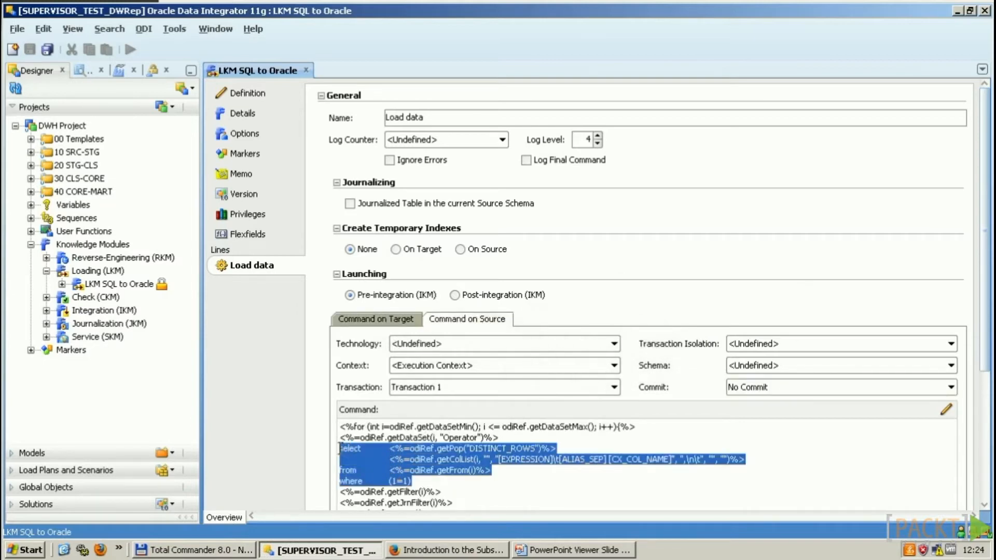
click(380, 317)
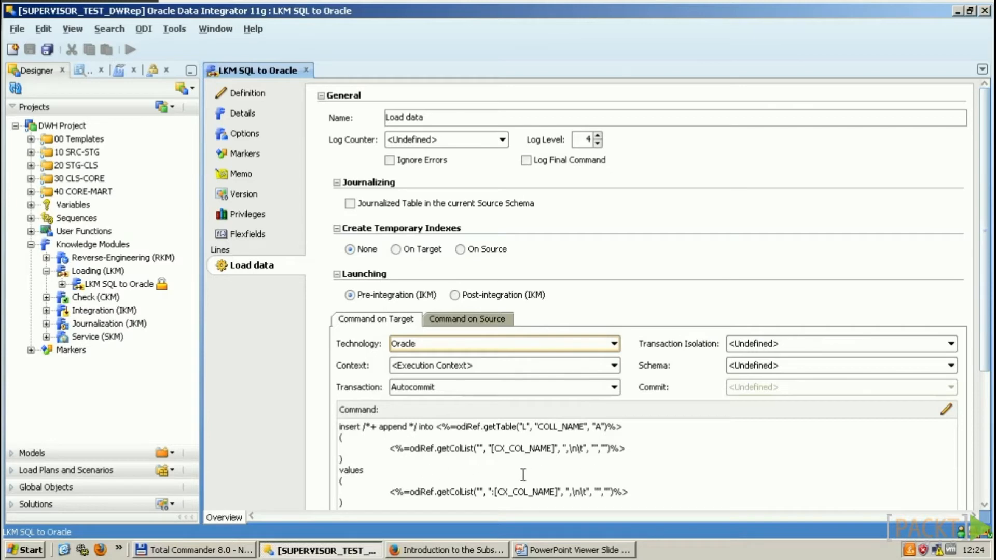
click(493, 491)
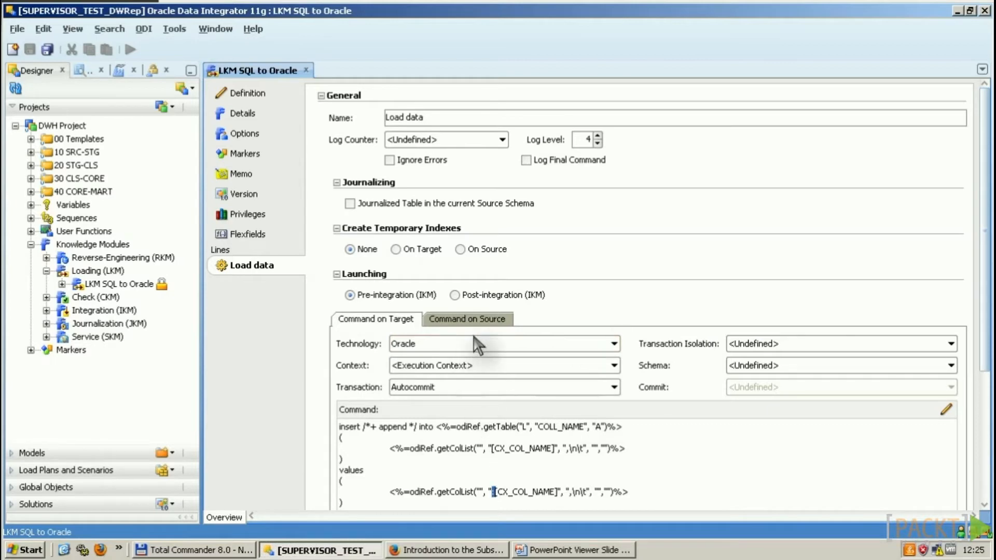
Step: Keep Oracle as the target technology and open the target command in the Expression Editor
click(477, 345)
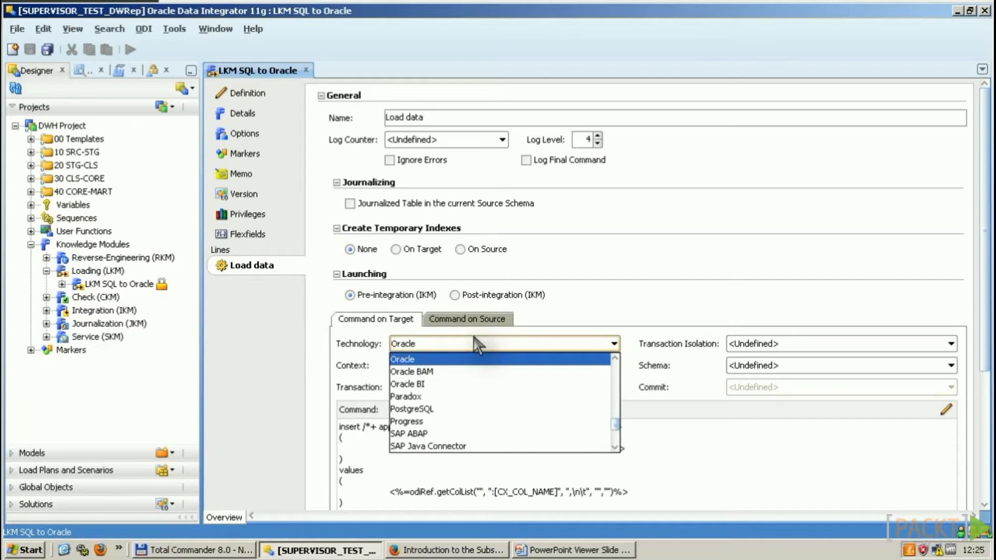
key(Home)
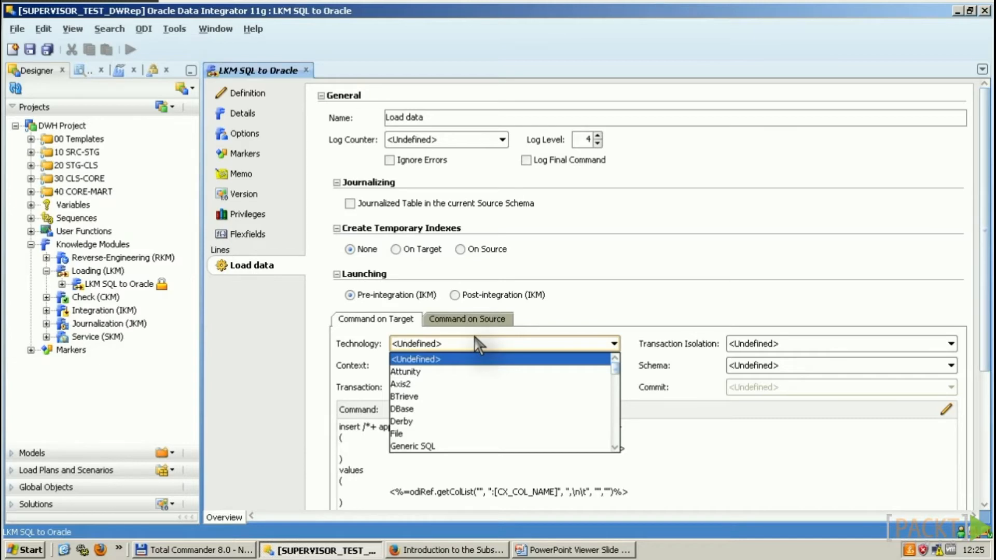
click(556, 323)
click(602, 342)
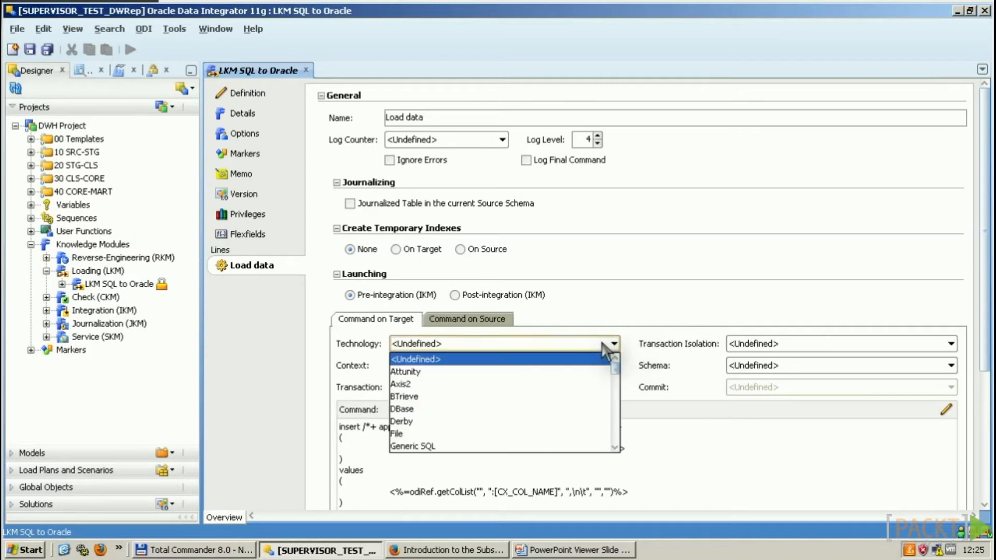
text(or)
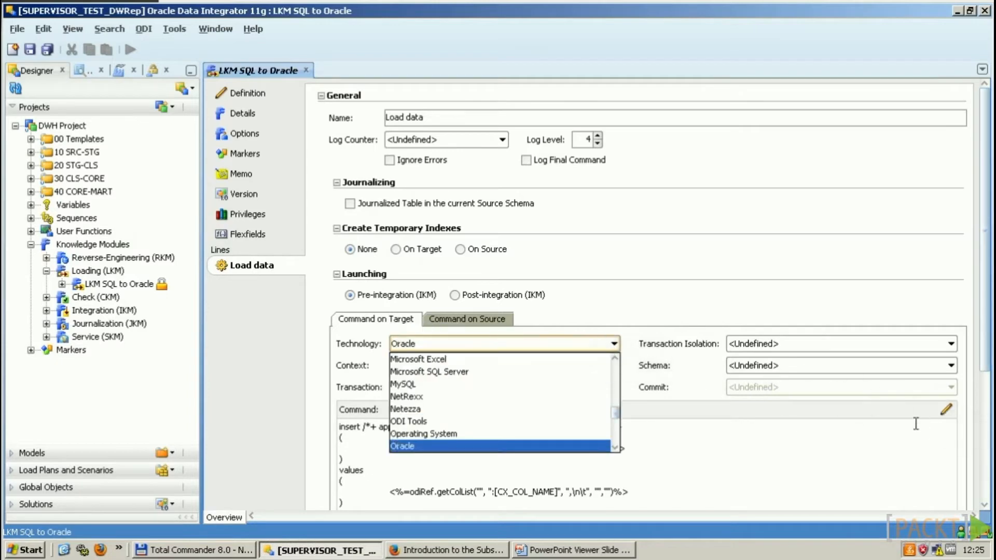
key(Return)
click(945, 411)
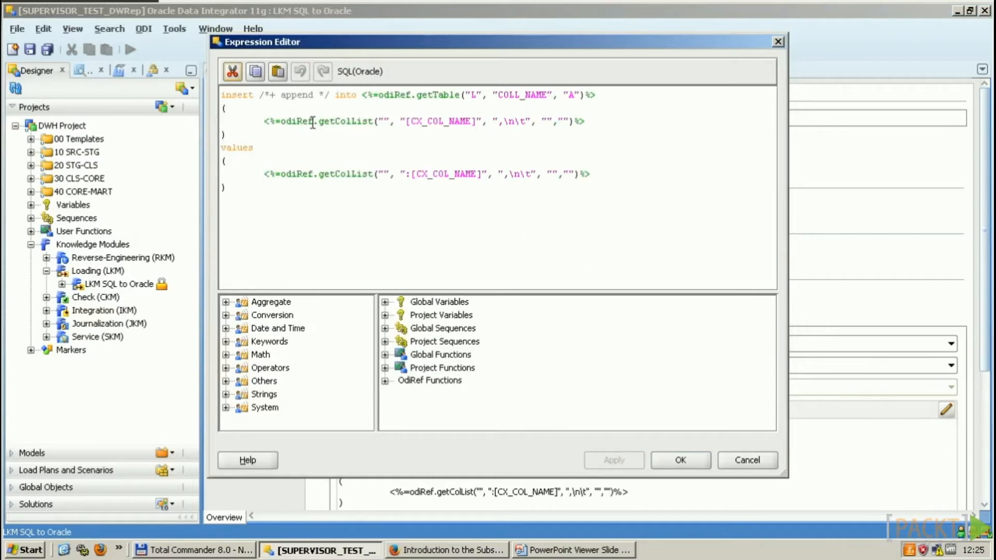
Step: Highlight the odiRef prefix and the getColList call on the first column-list line
drag(265, 121, 273, 121)
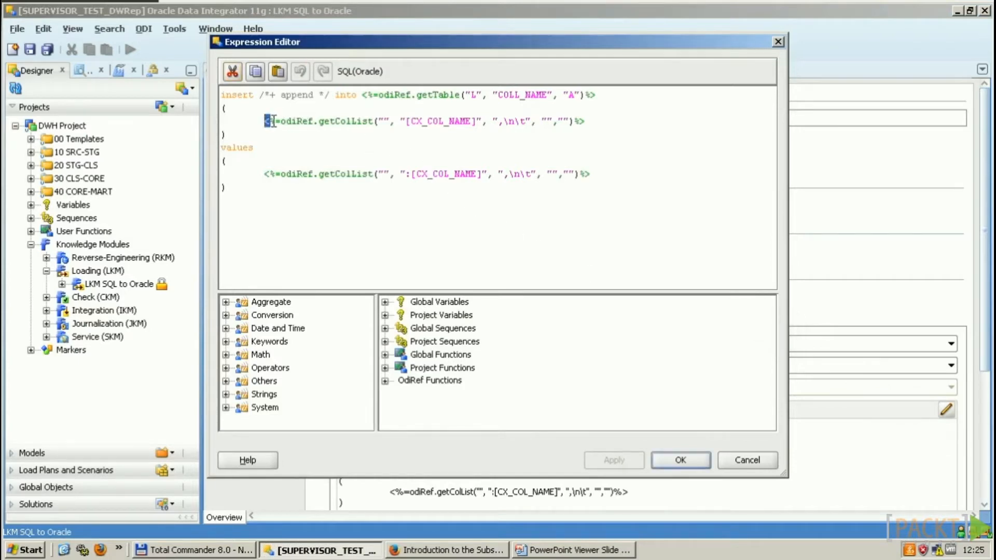
double_click(278, 120)
drag(281, 121, 317, 122)
click(319, 122)
key(shift+End)
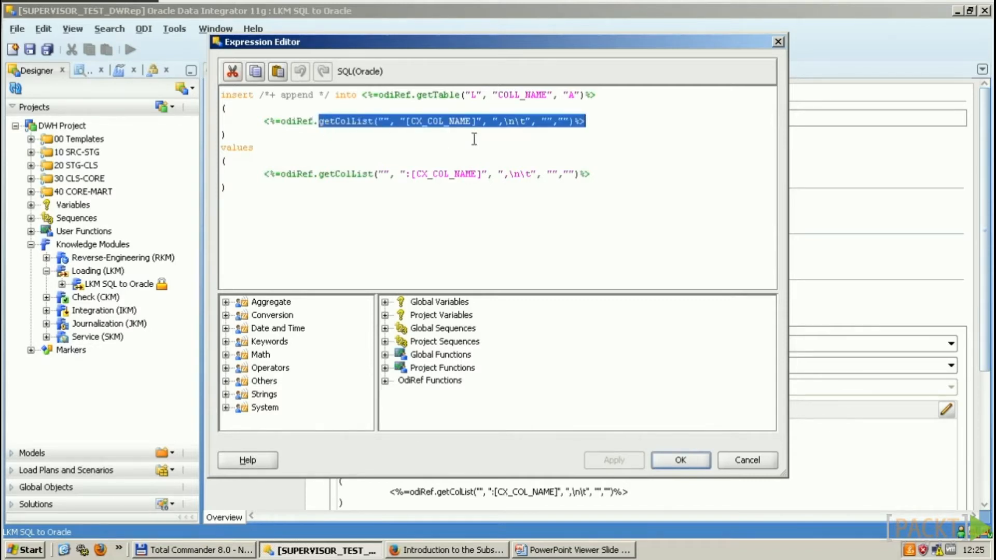
key(shift+Left)
key(shift+Left)
click(595, 123)
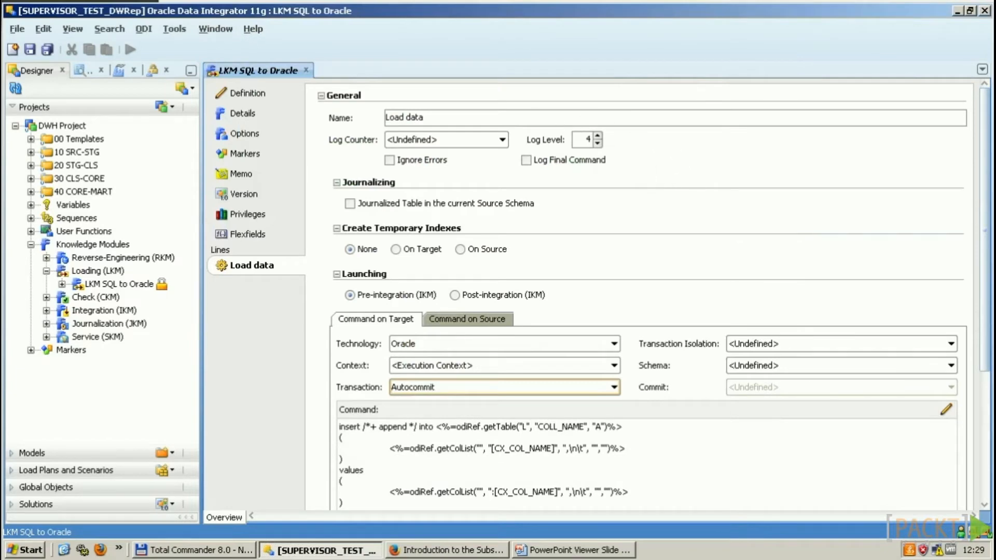
click(494, 150)
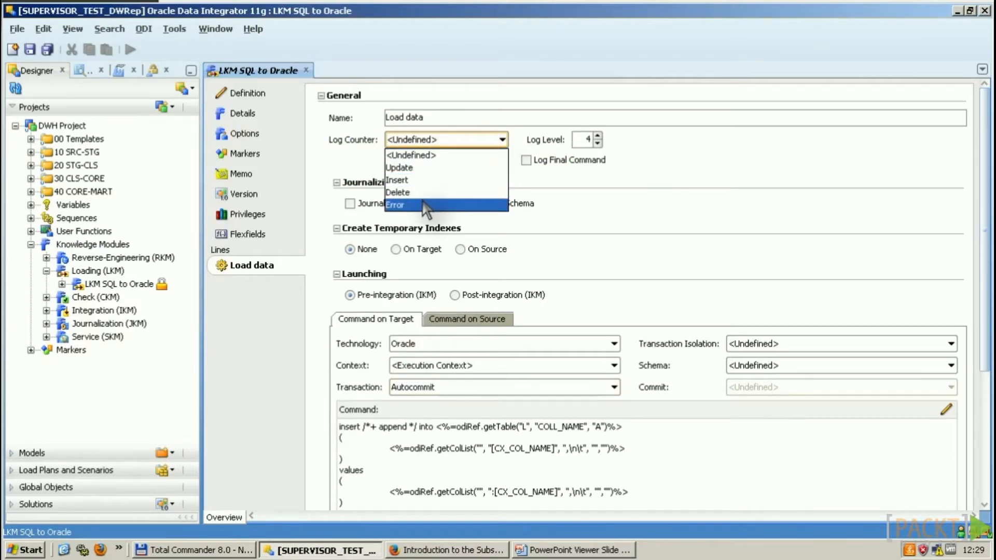
click(637, 177)
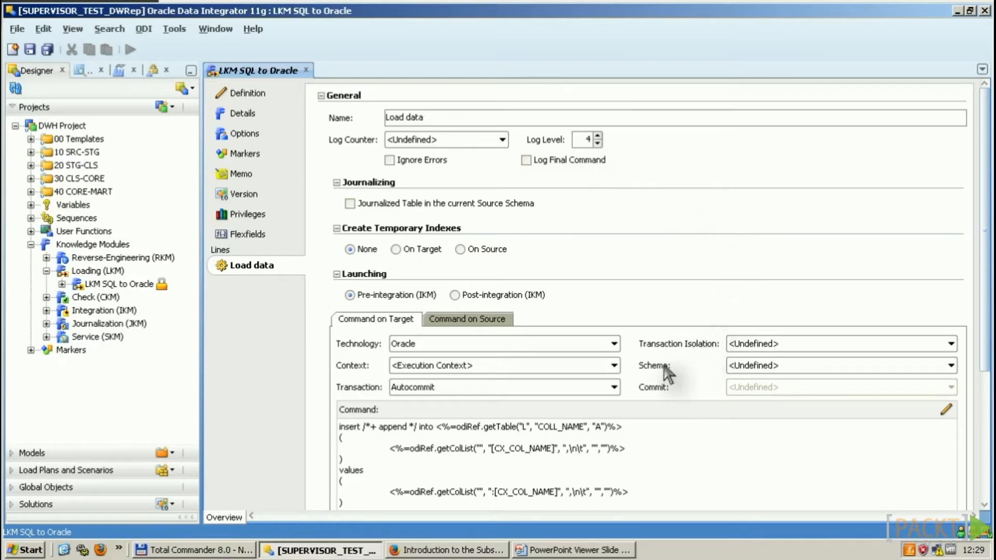
click(472, 388)
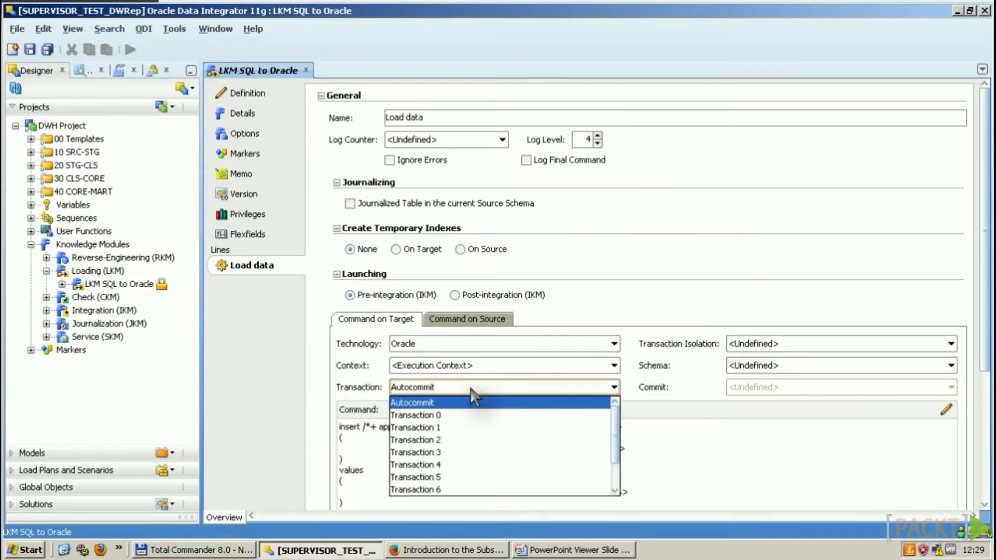
click(459, 415)
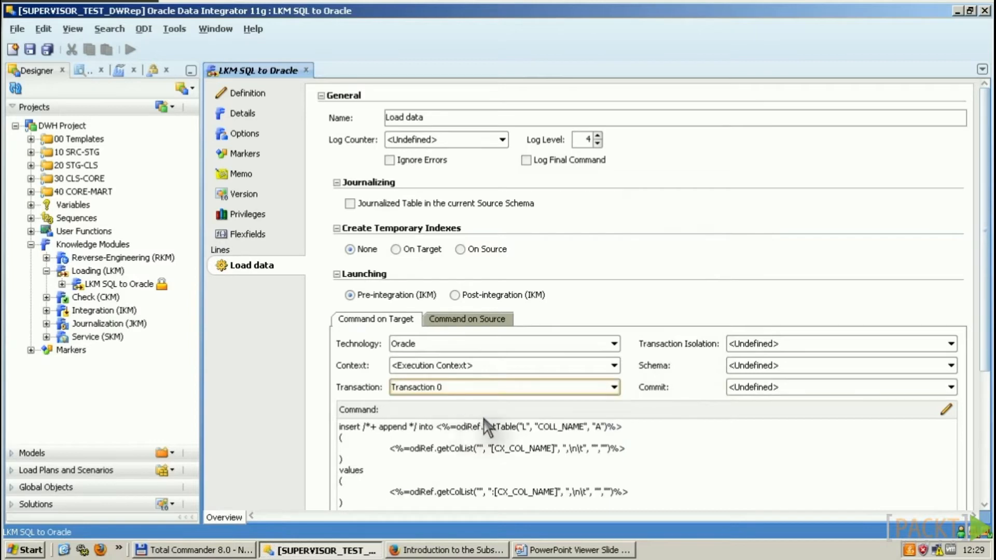
click(854, 389)
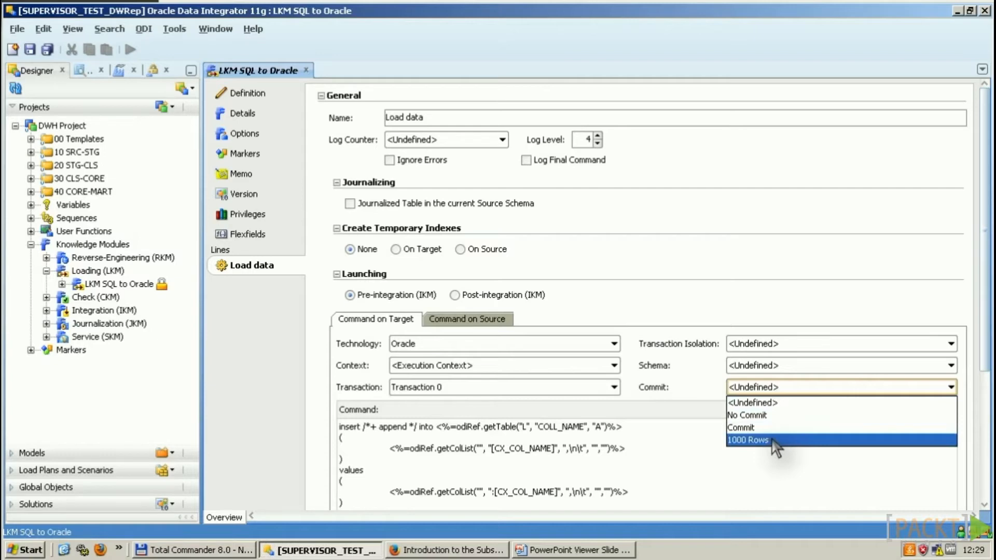
click(736, 401)
click(456, 387)
click(438, 400)
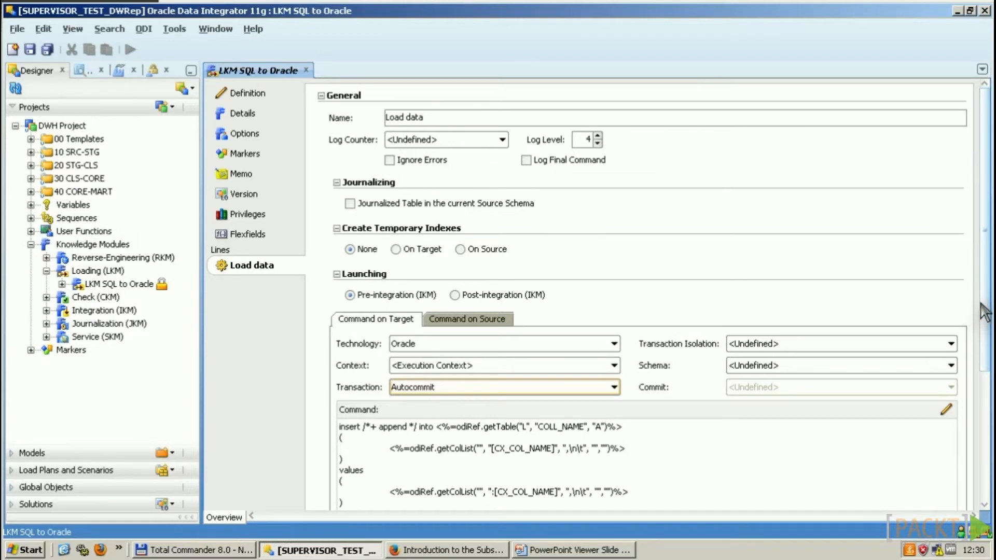
Step: Expand the Load data line's Options section, then bring up LKM SQL to Oracle's actions menu
scroll(987, 329, down, 1)
drag(987, 330, 987, 493)
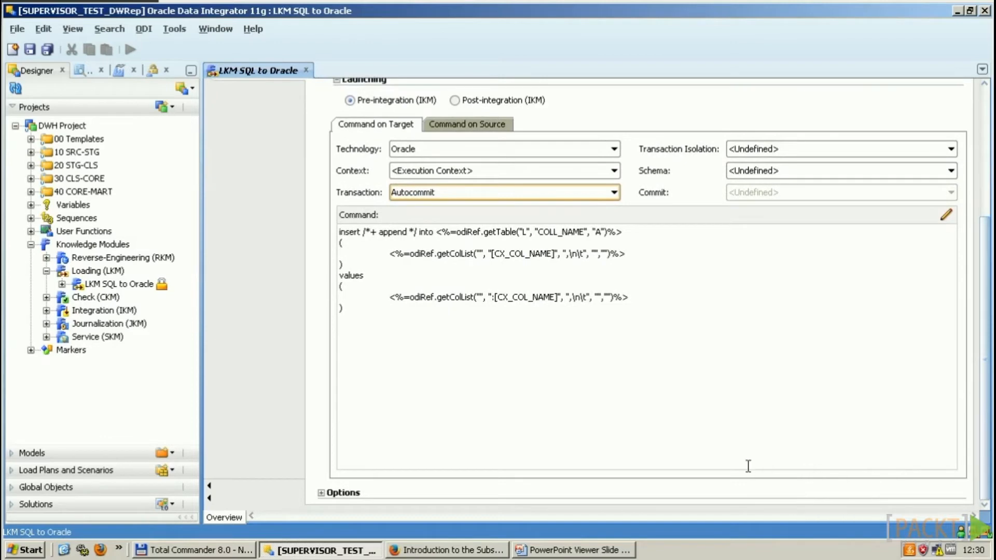
click(322, 493)
drag(987, 324, 985, 410)
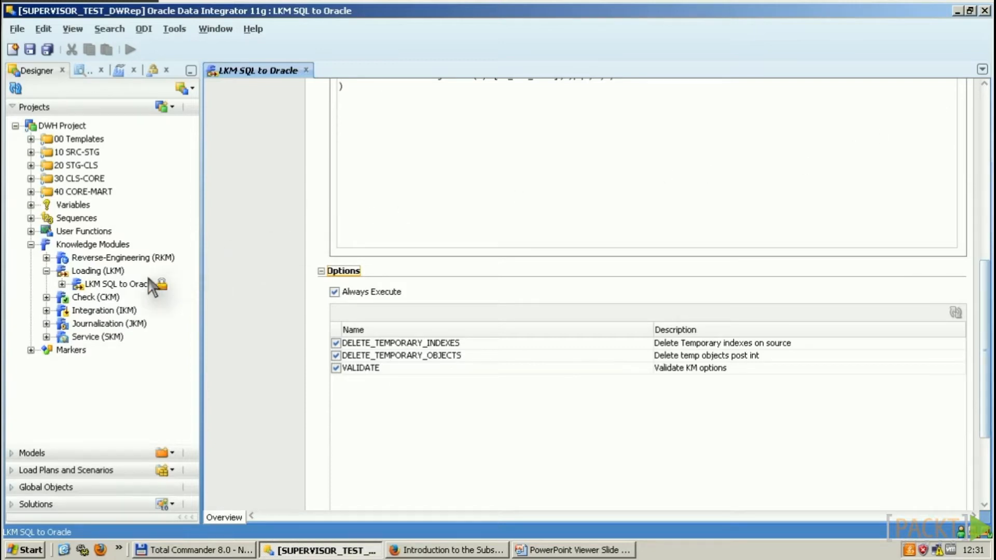
click(117, 285)
right_click(118, 286)
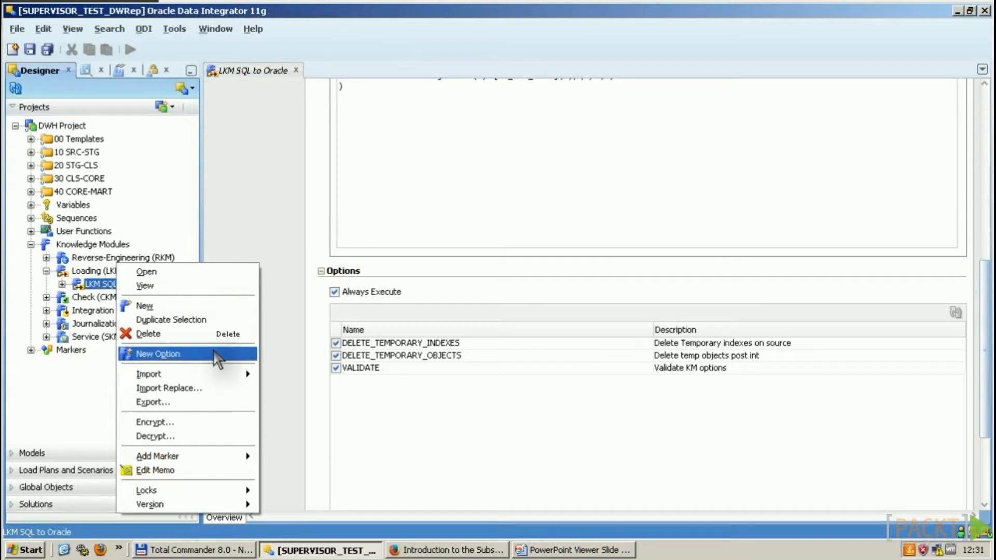
Step: Review IKM SQL Control Append's TRUNCATE, DELETE_ALL, FLOW_CONTROL and STATIC_CONTROL options, then return to the LKM source command
click(255, 196)
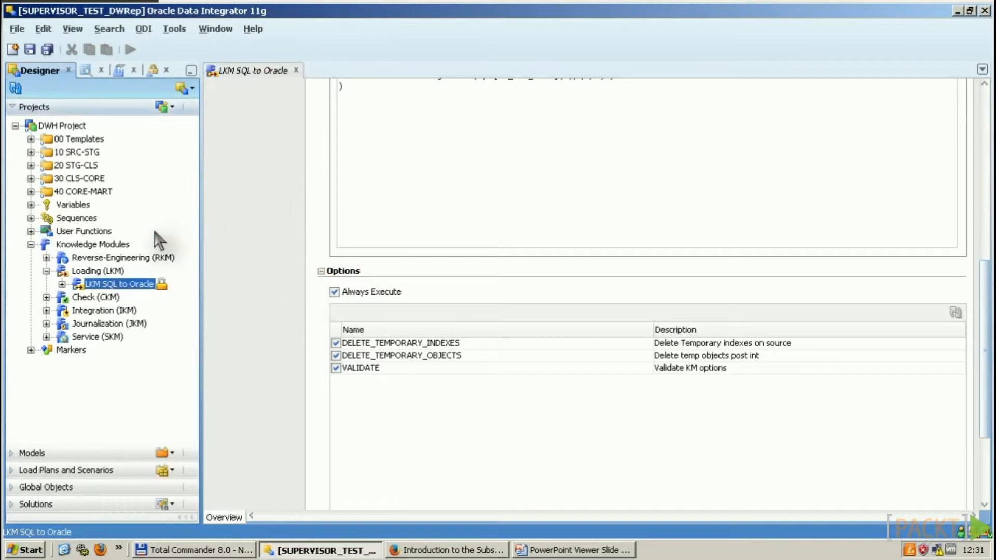
click(46, 310)
double_click(138, 338)
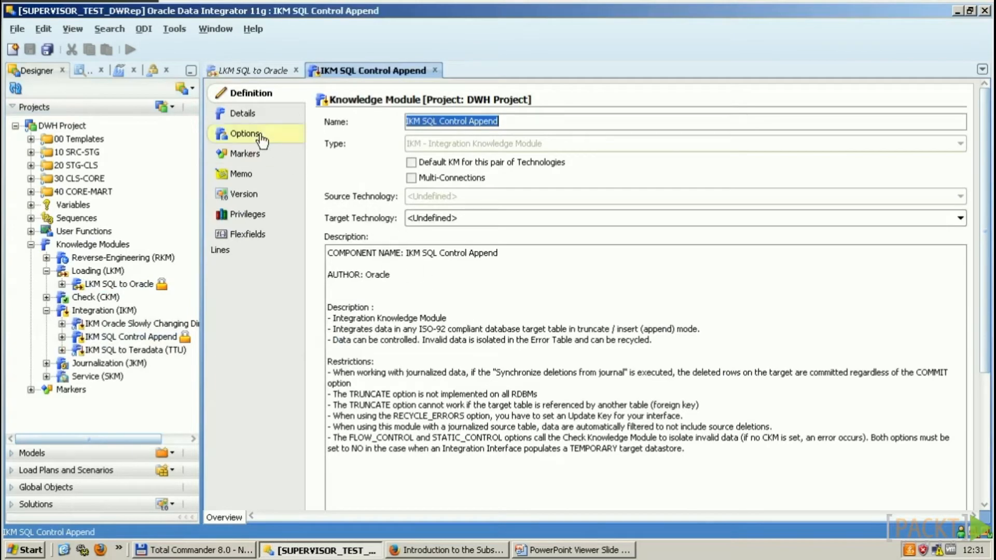
click(242, 134)
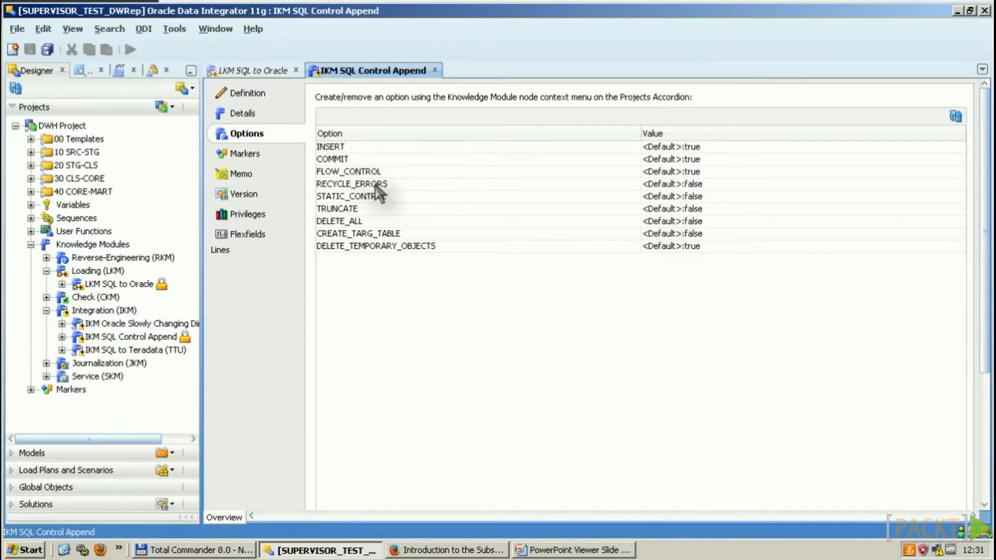
click(368, 209)
click(369, 222)
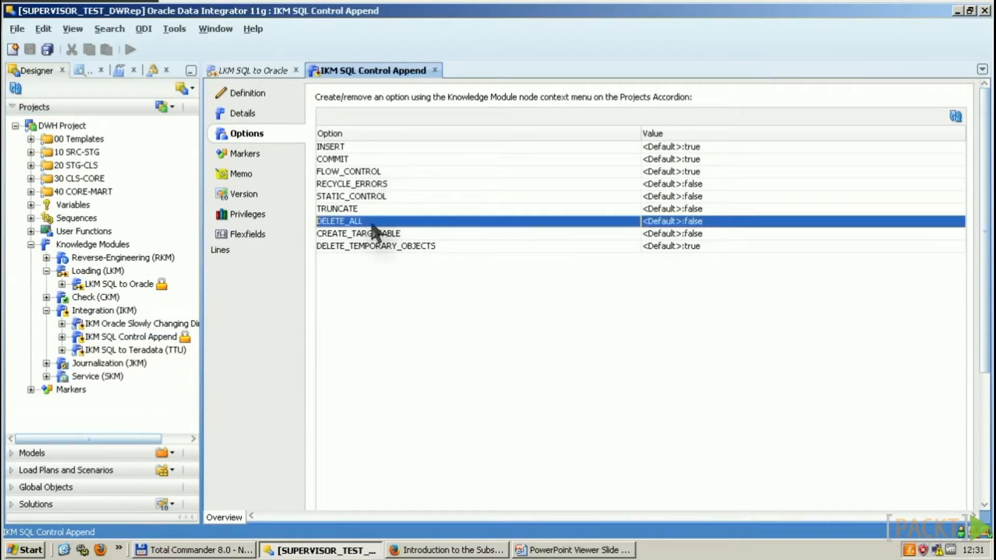
click(373, 171)
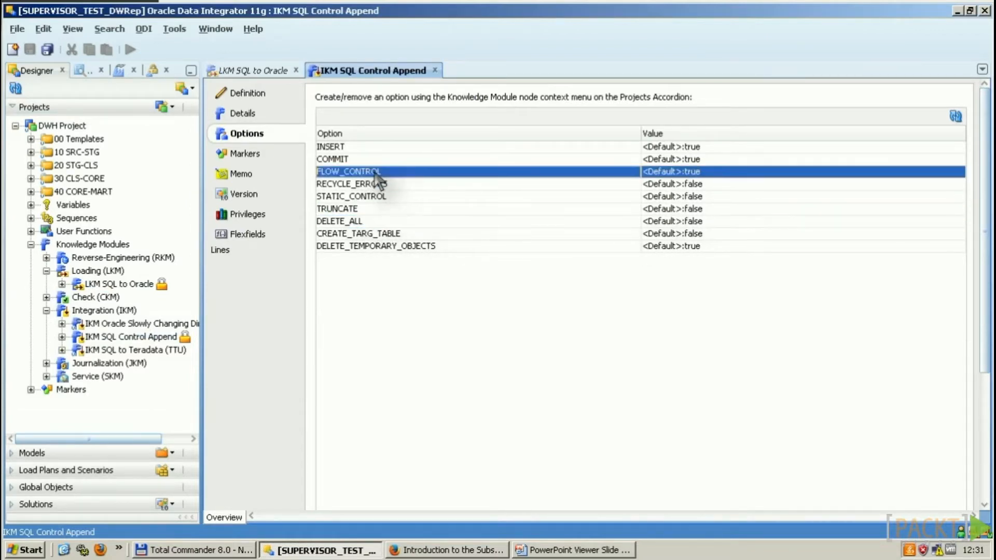
click(401, 196)
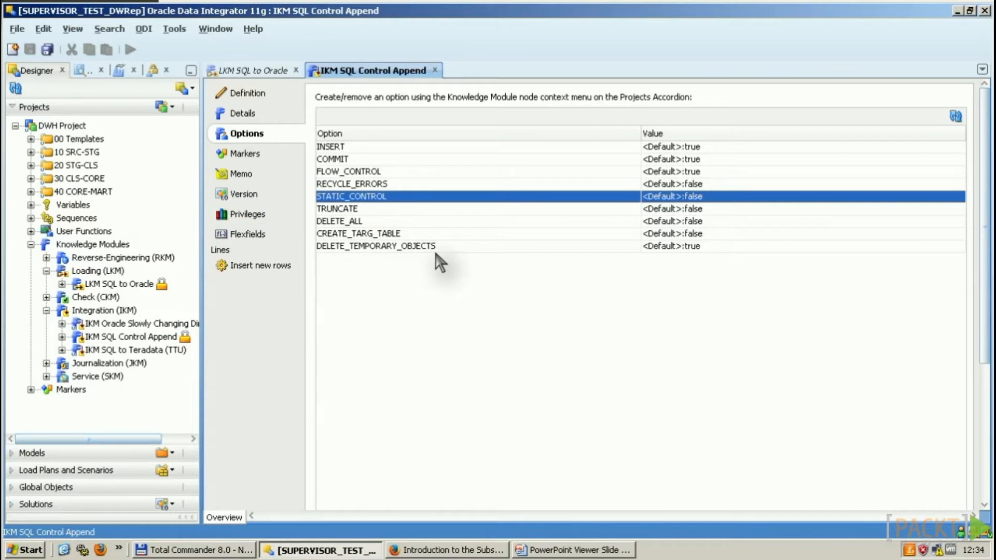
click(257, 70)
click(489, 320)
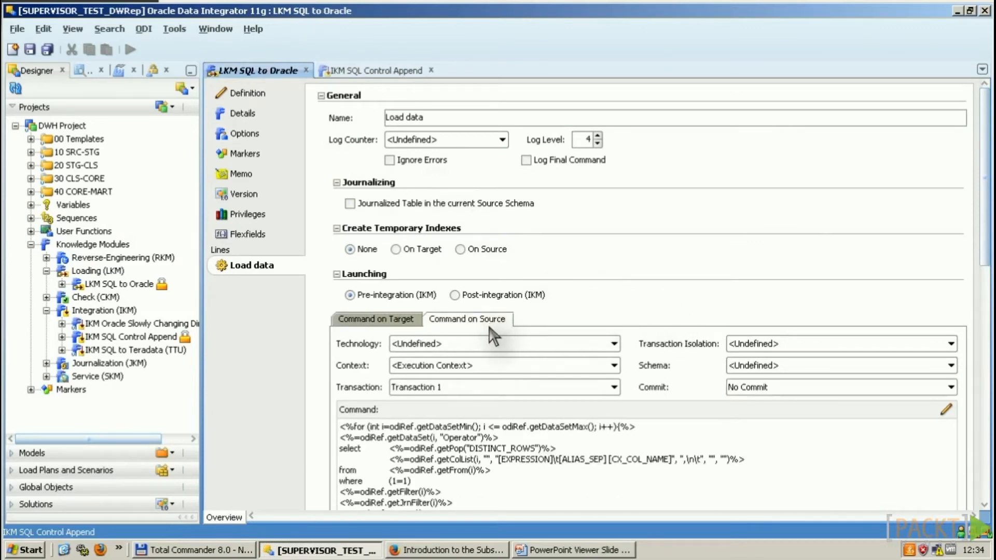
Step: Show the Load data target command, then advance to the Knowledge Module References slide
click(381, 320)
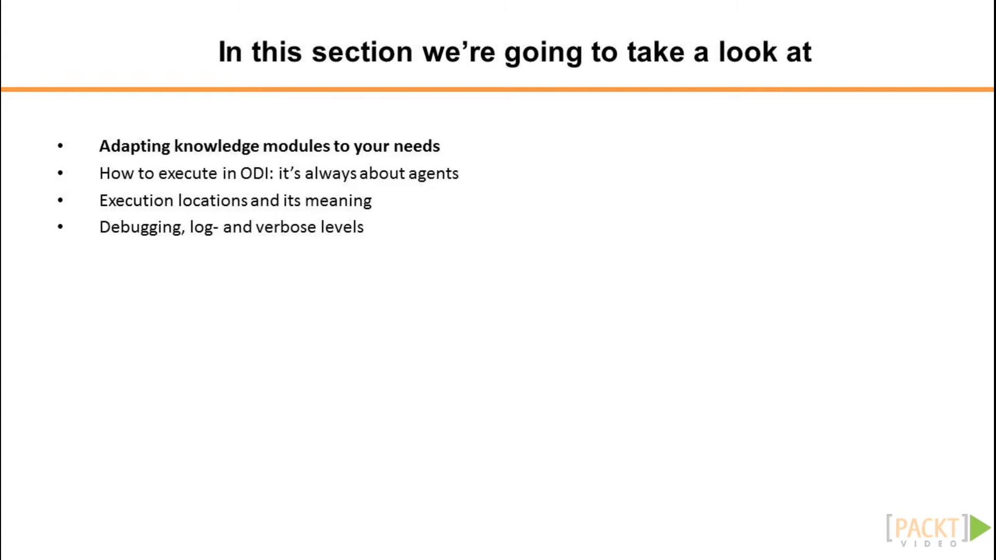
key(Right)
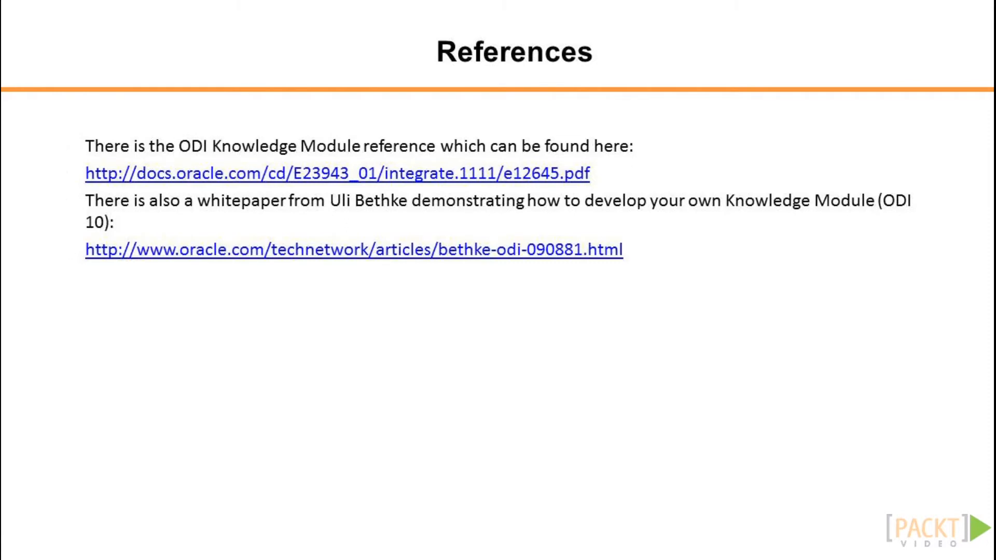
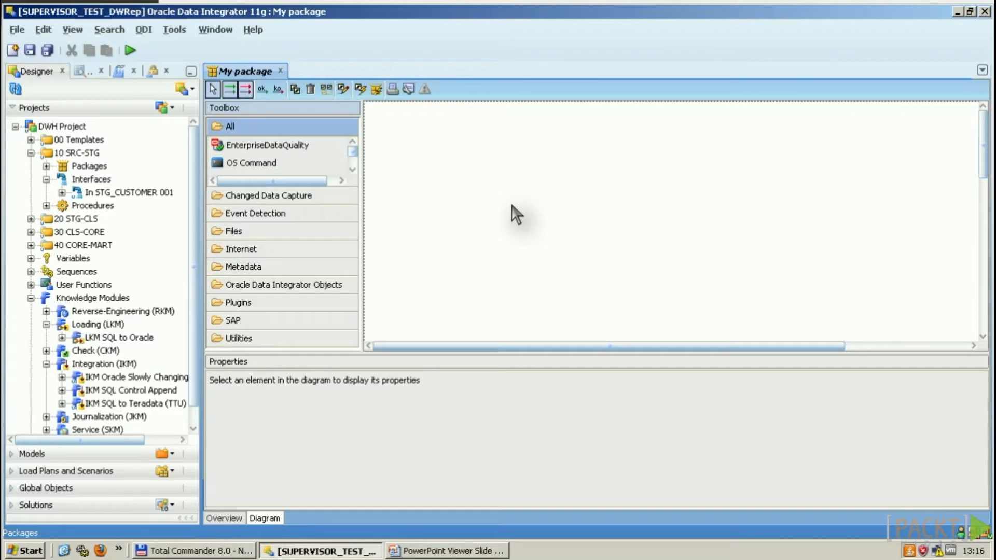
Step: Pick the OdiSendMail tool from the Toolbox's Internet group for placing on the diagram
click(302, 162)
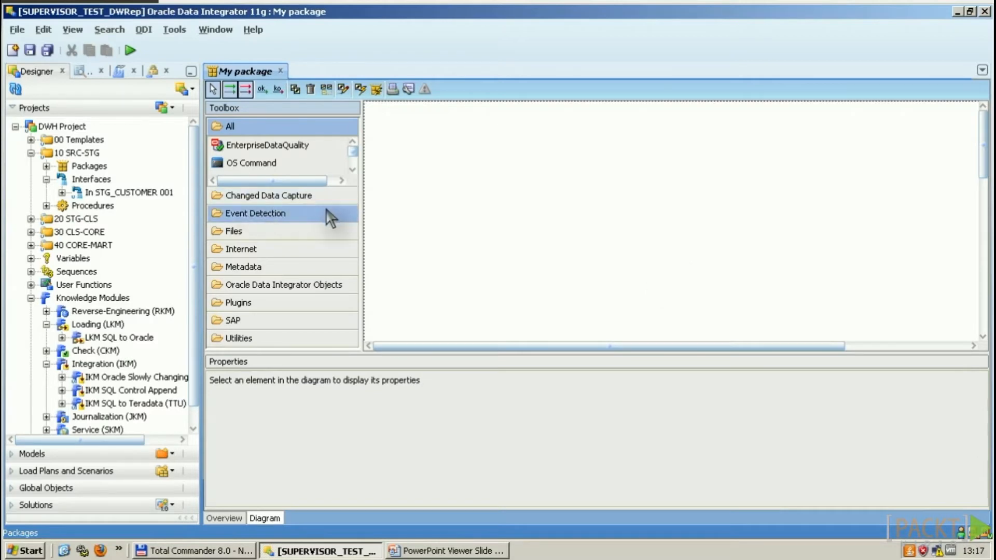
click(318, 251)
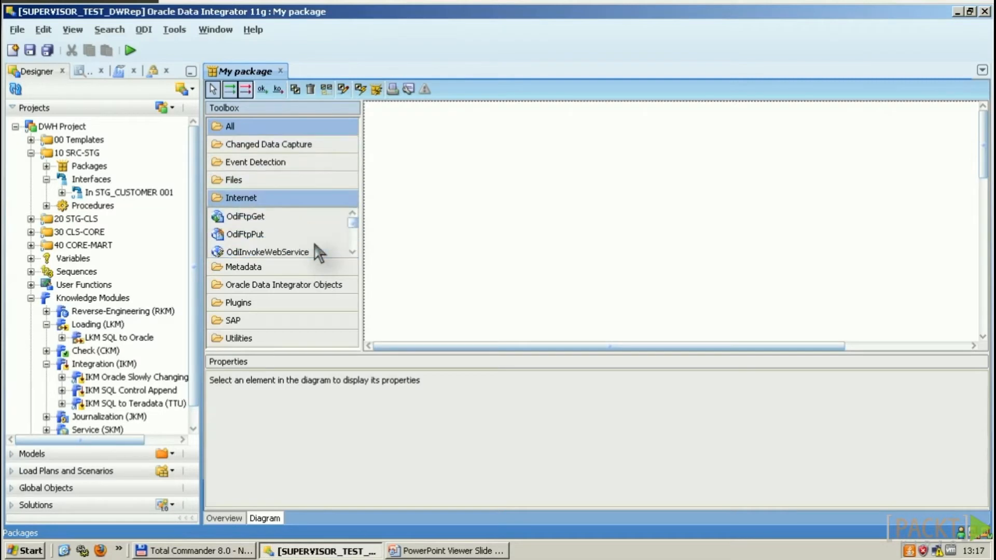
click(335, 241)
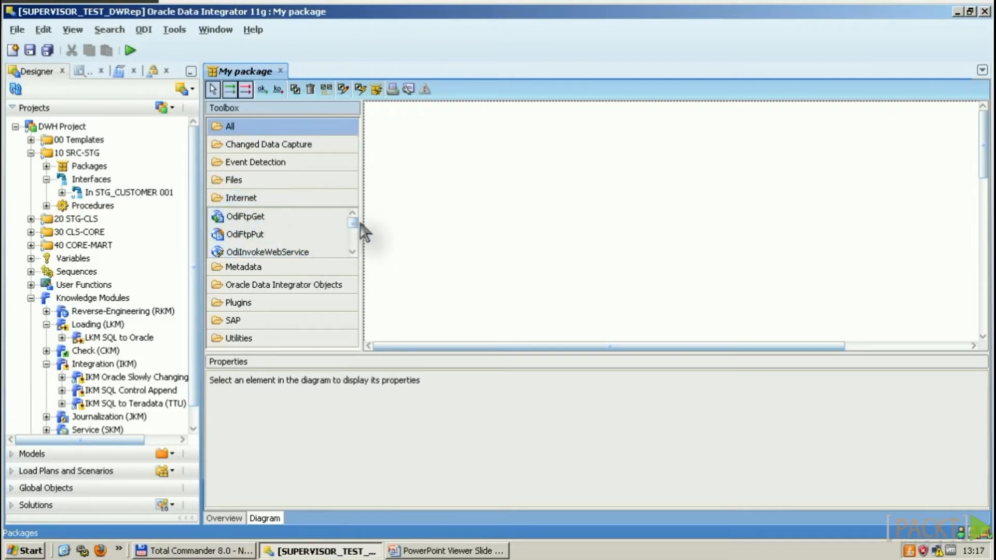
drag(353, 219, 349, 238)
click(280, 236)
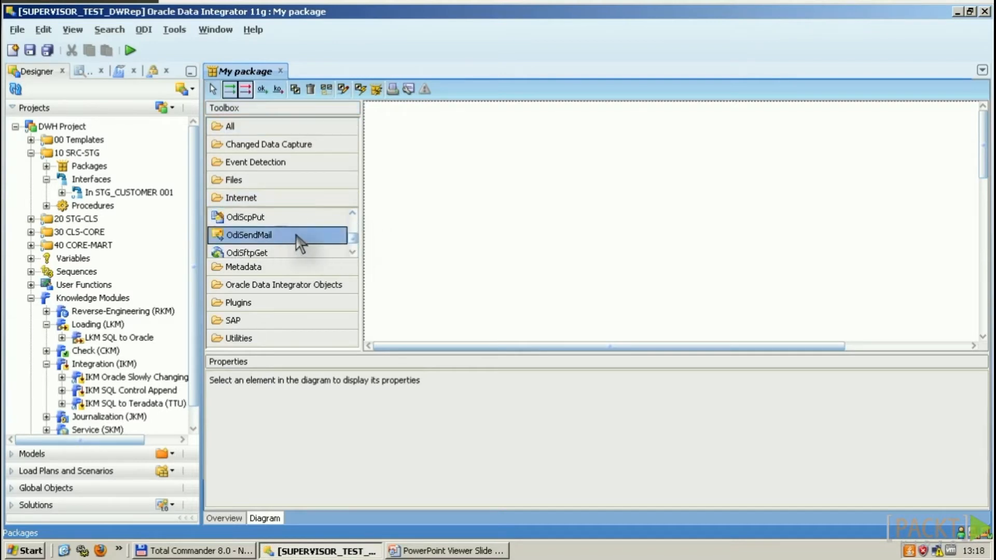
Step: Drop an OdiSendMail step on the diagram and set Mail Server to mymailserver.mydomain.com
click(415, 188)
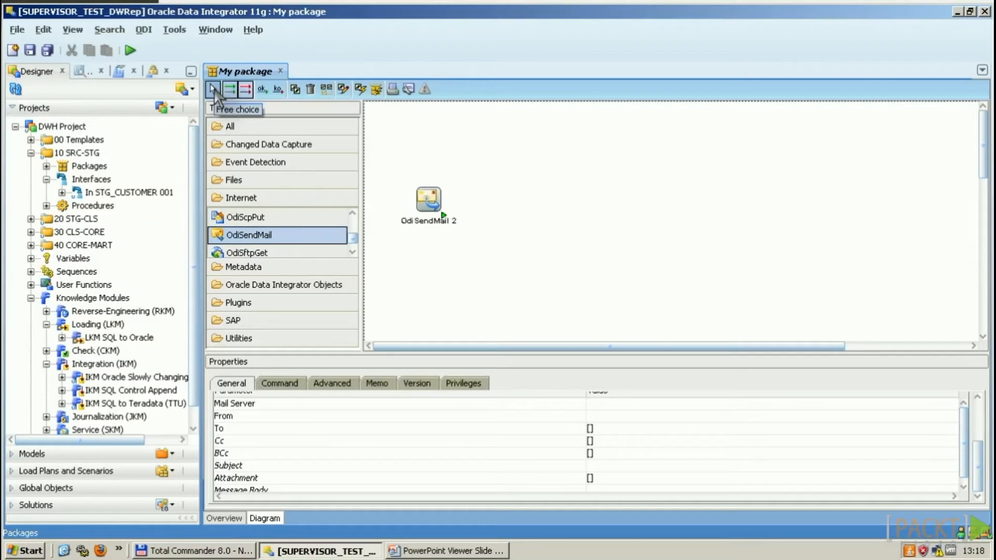
click(214, 90)
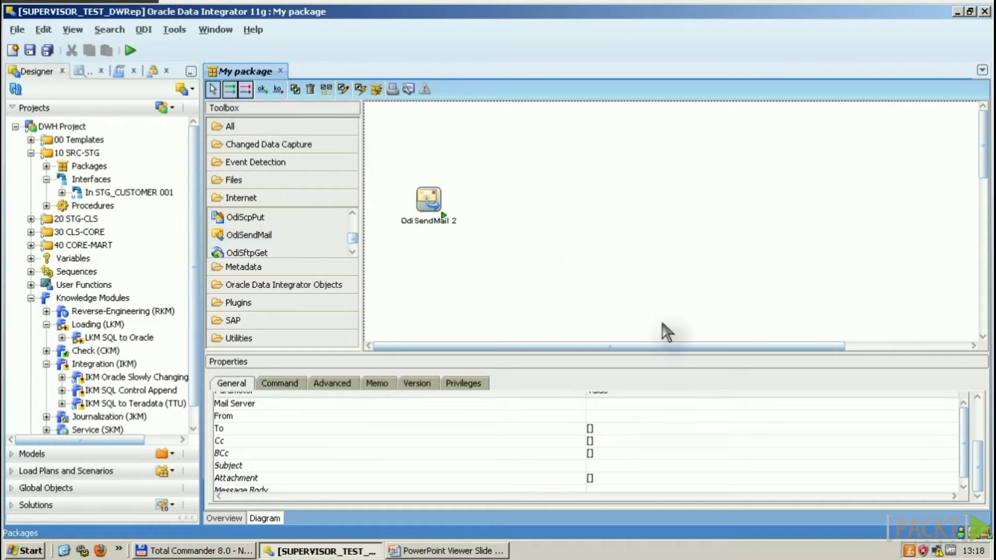
scroll(980, 410, up, 3)
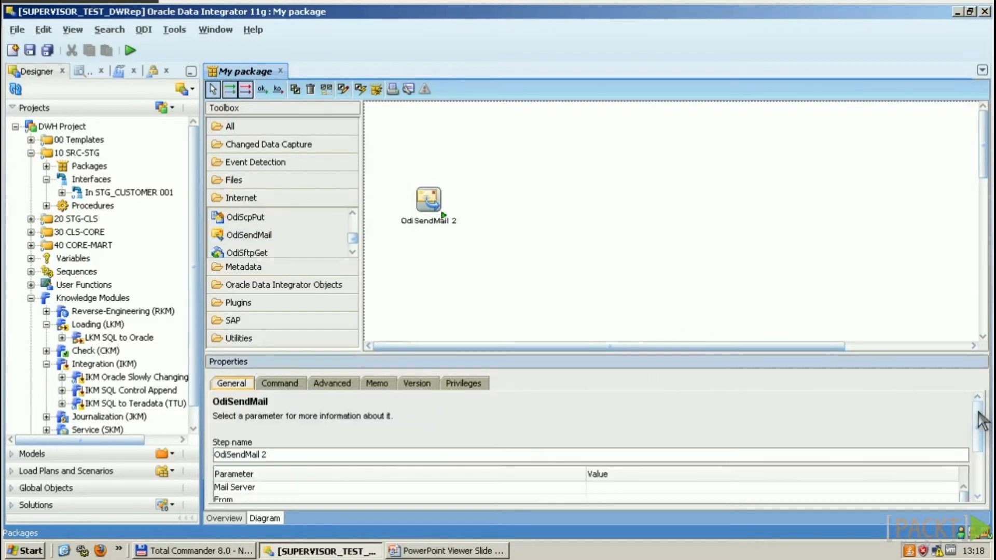
click(617, 478)
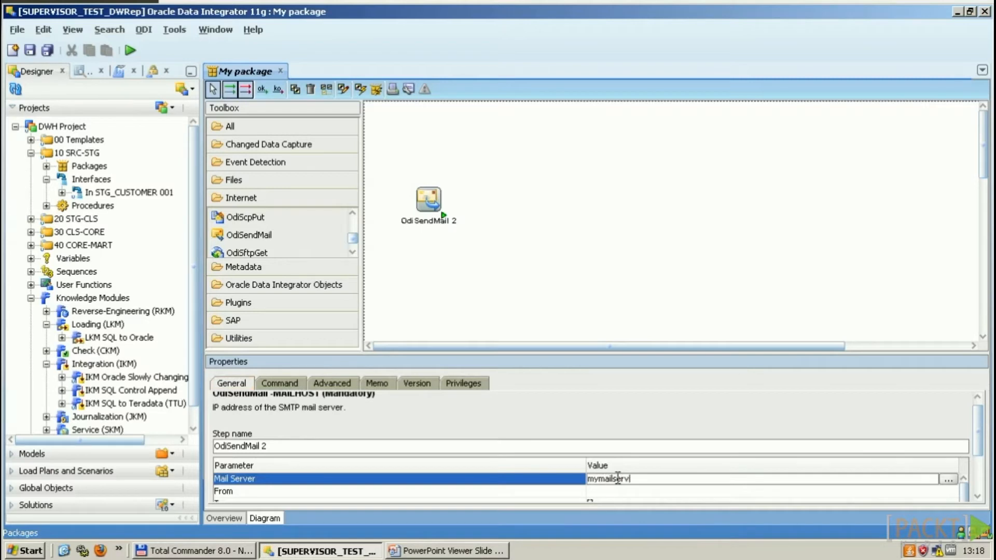
text(mymailserver.mydomain.com)
key(Return)
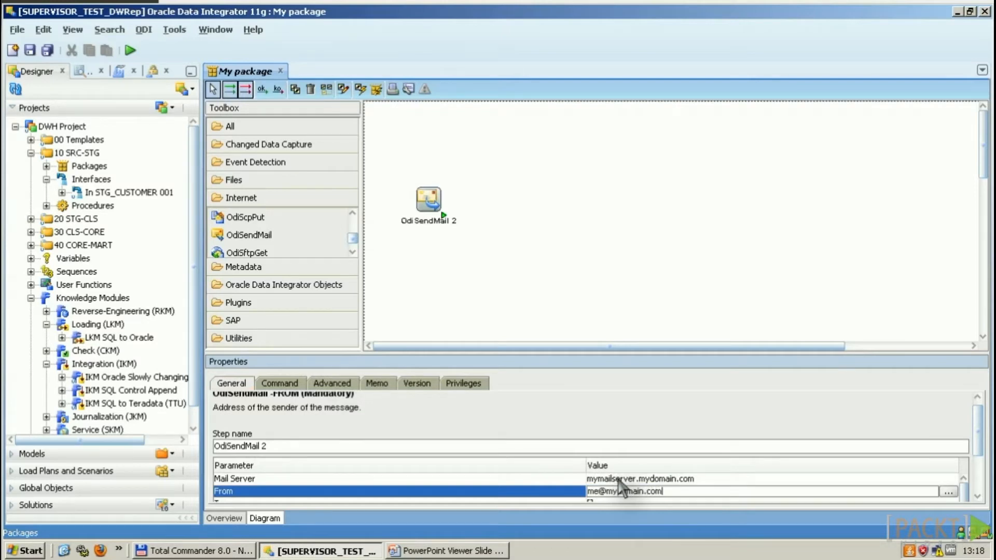
Step: Add a recipient e-mail address to the To field through the list editor
drag(982, 430, 978, 451)
click(954, 465)
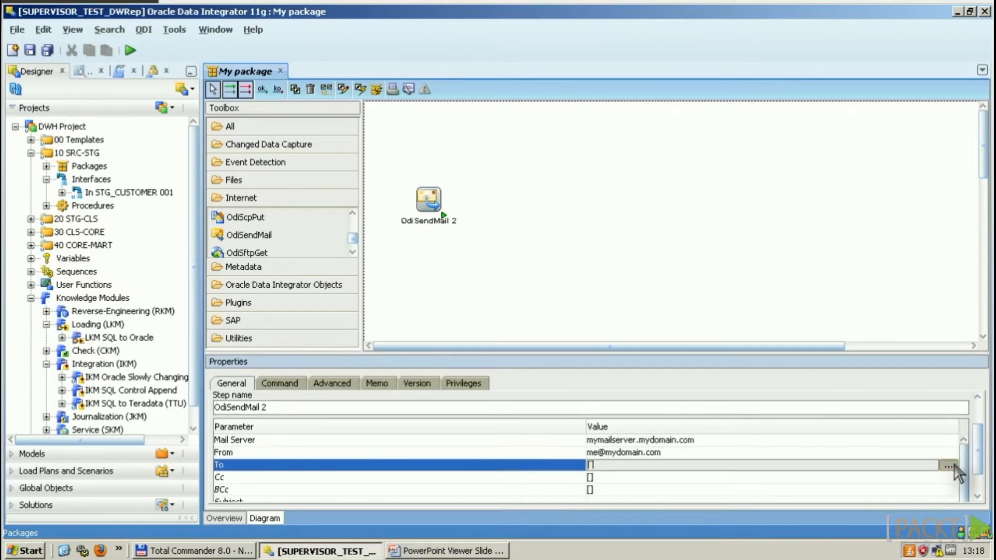
click(949, 465)
click(645, 139)
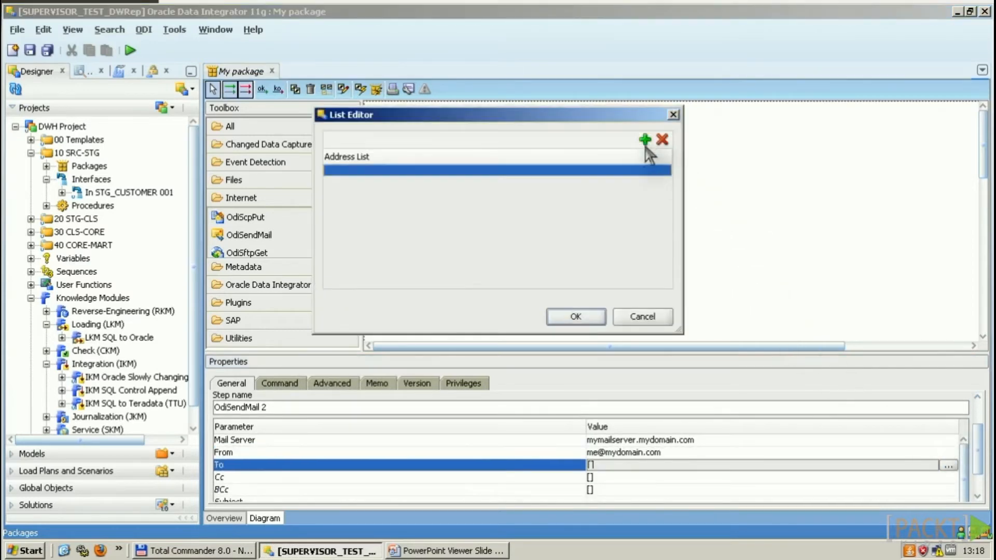
click(453, 171)
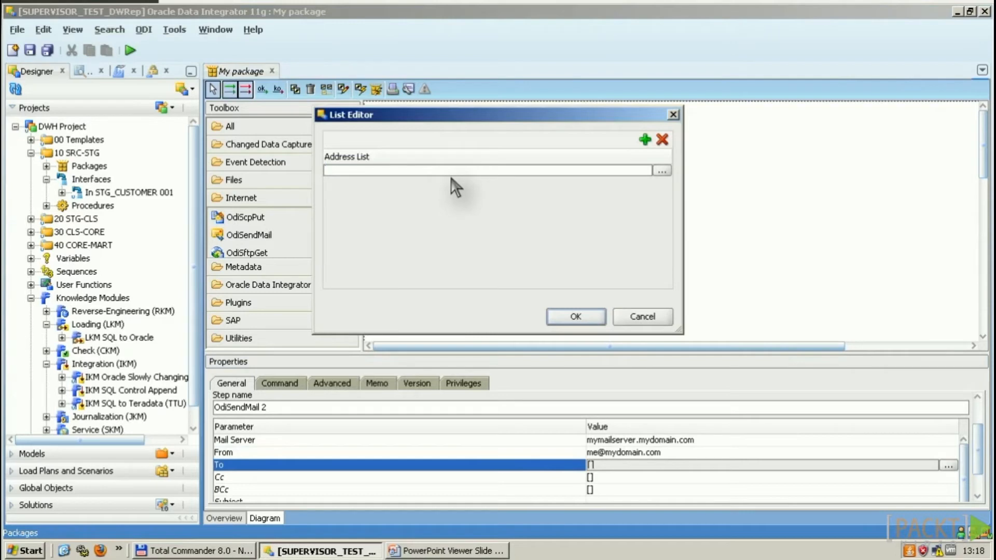
text(NotMe@mydomain.com)
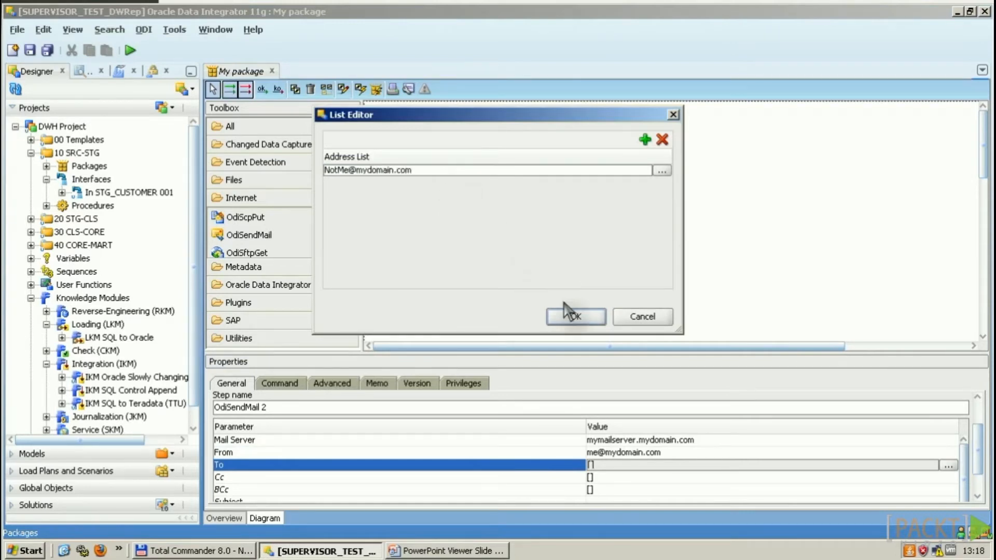
click(576, 316)
Step: Set the mail subject to 'DWH load was SUCCESSfull'
drag(969, 446, 978, 468)
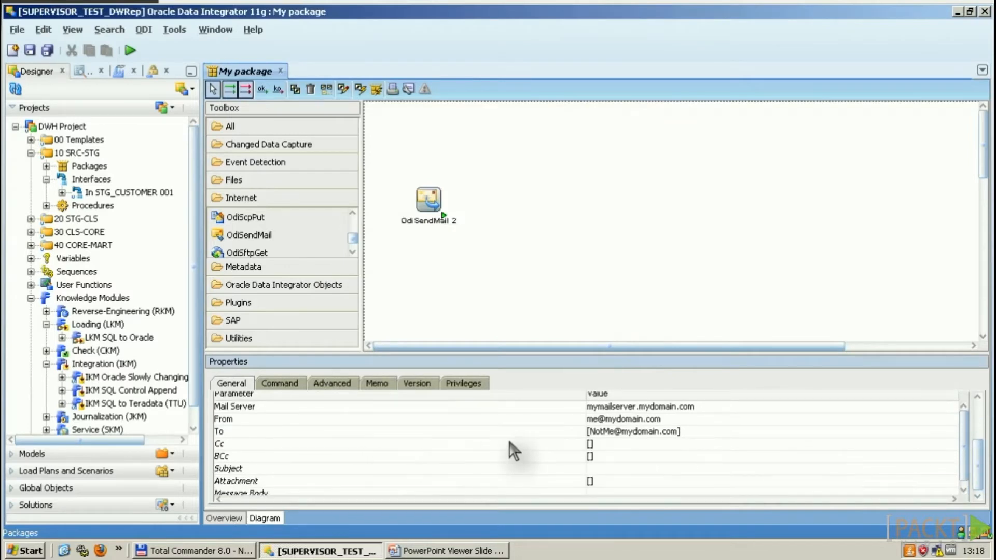
click(594, 468)
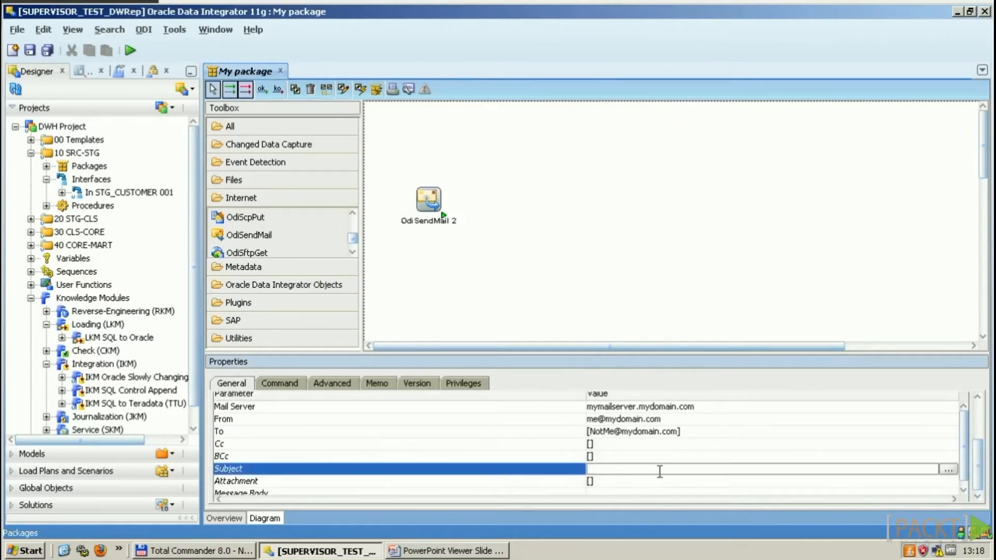
text(DWH load was SUCCESSfull)
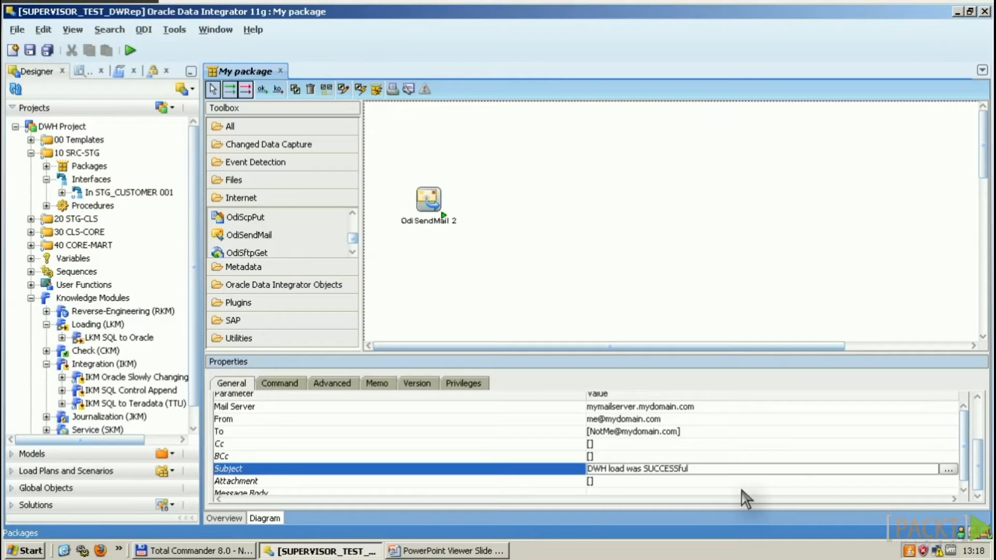
scroll(979, 477, down, 1)
scroll(964, 463, down, 1)
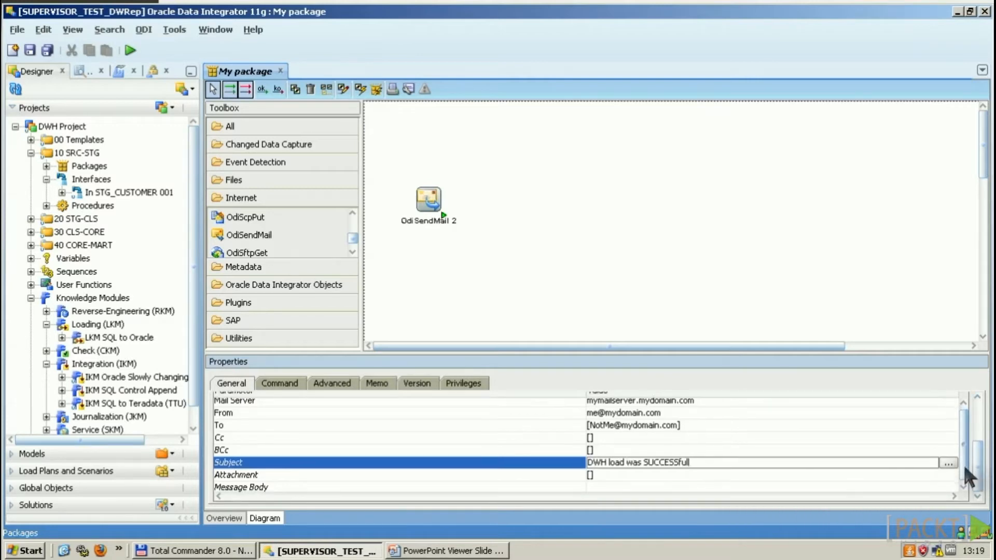
click(615, 487)
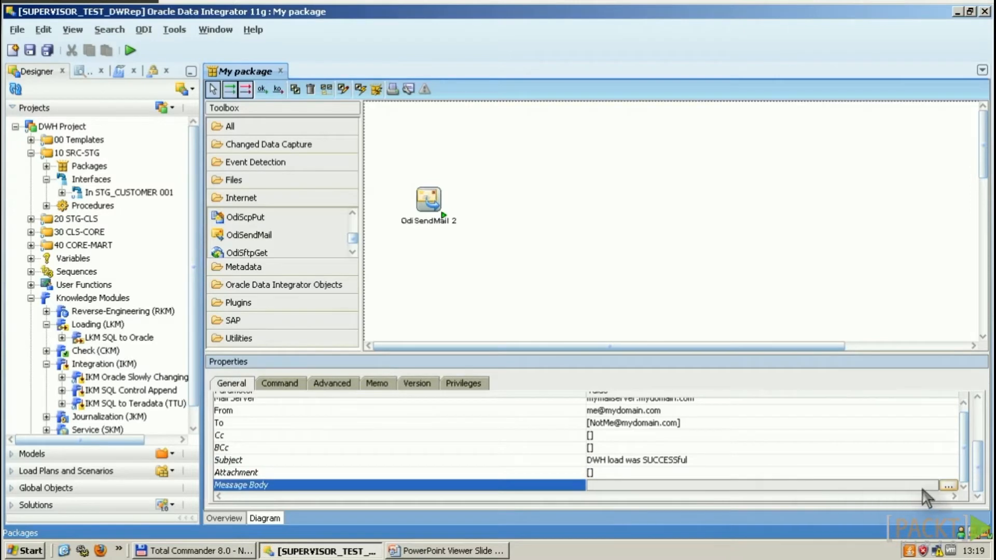
click(948, 485)
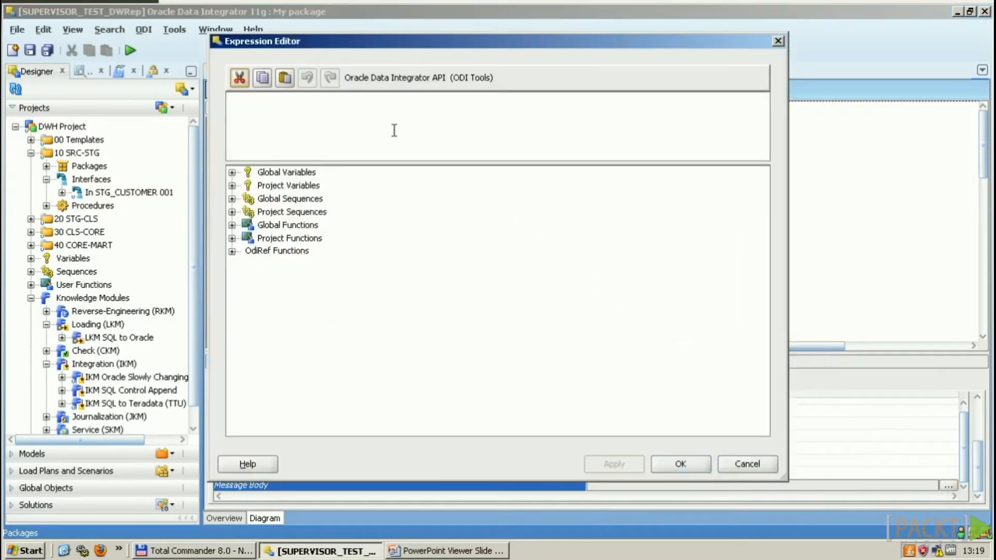
Step: Enter an automatically-generated, do-not-reply message as the mail body
click(366, 119)
text(This is an au)
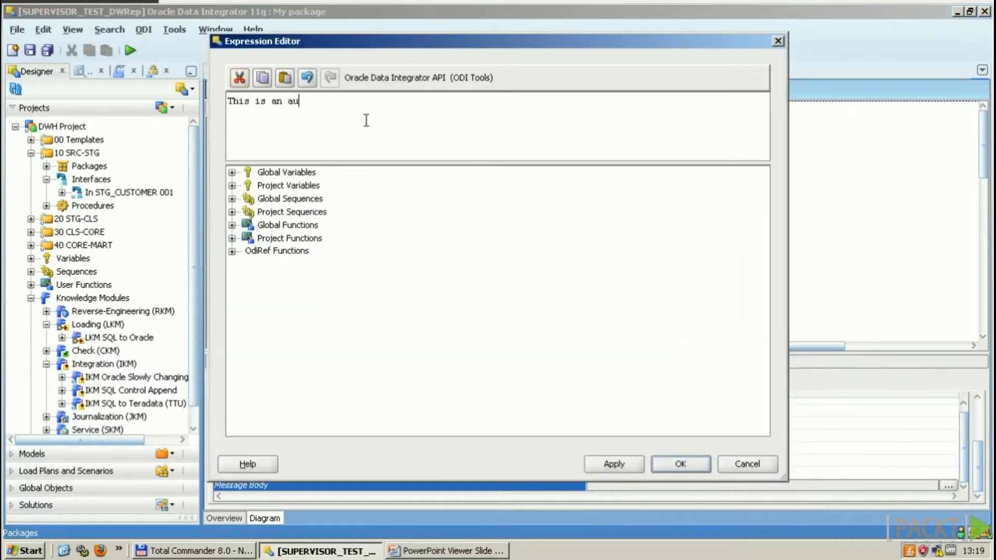
text(tomatically gene)
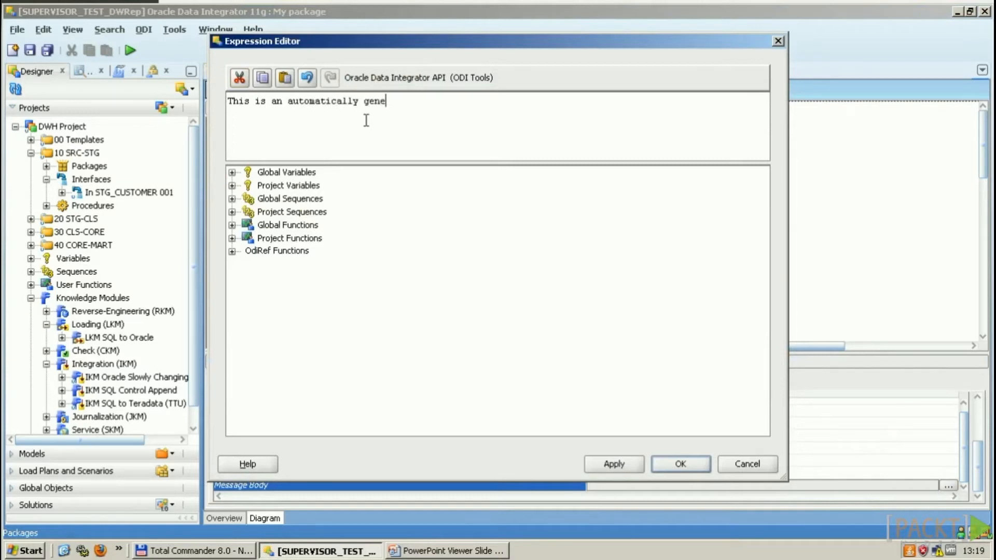
text(rated mail, do not reply !)
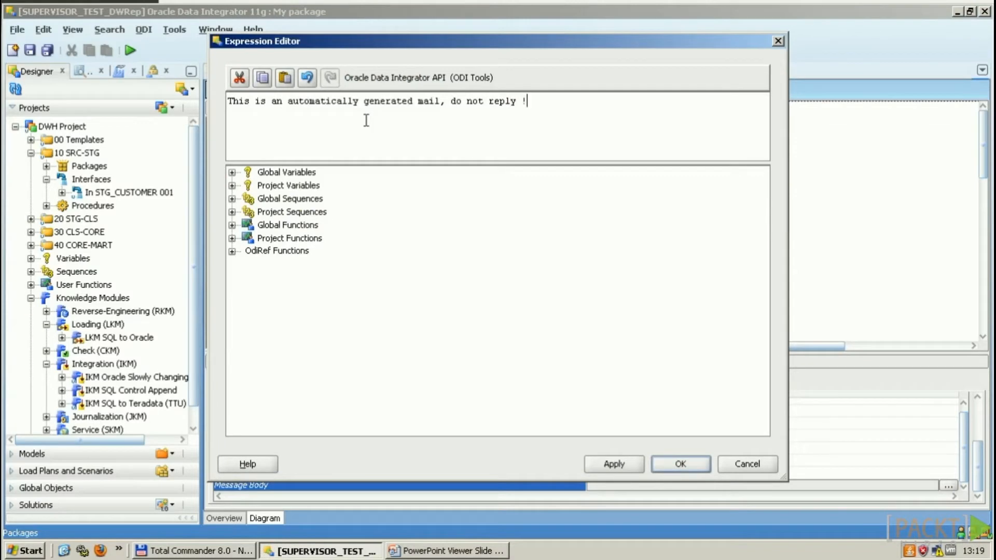
click(680, 463)
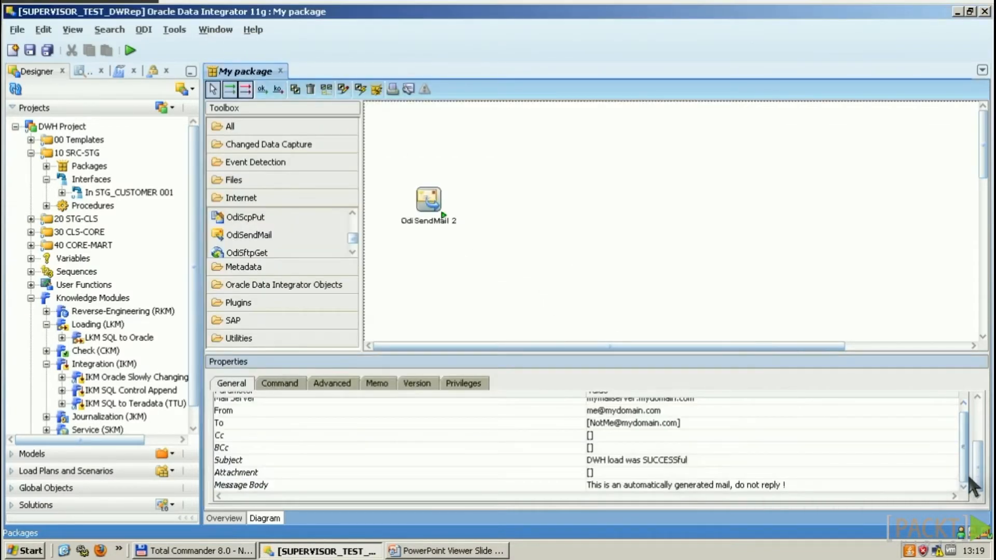
Step: Rename the mail step to 'DWH Load SUCCESSful'
scroll(979, 473, up, 3)
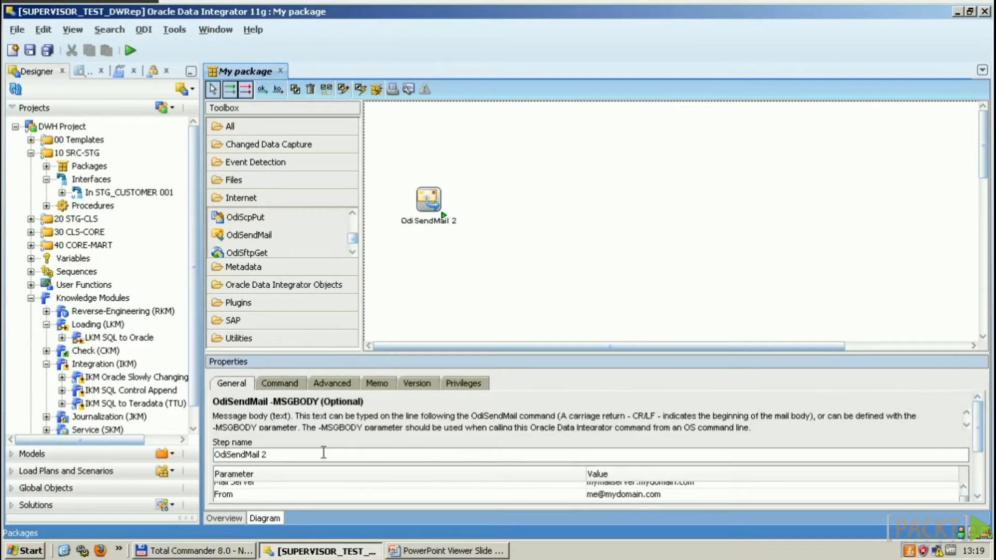
triple_click(330, 457)
text(DWH Load SUCCESSful)
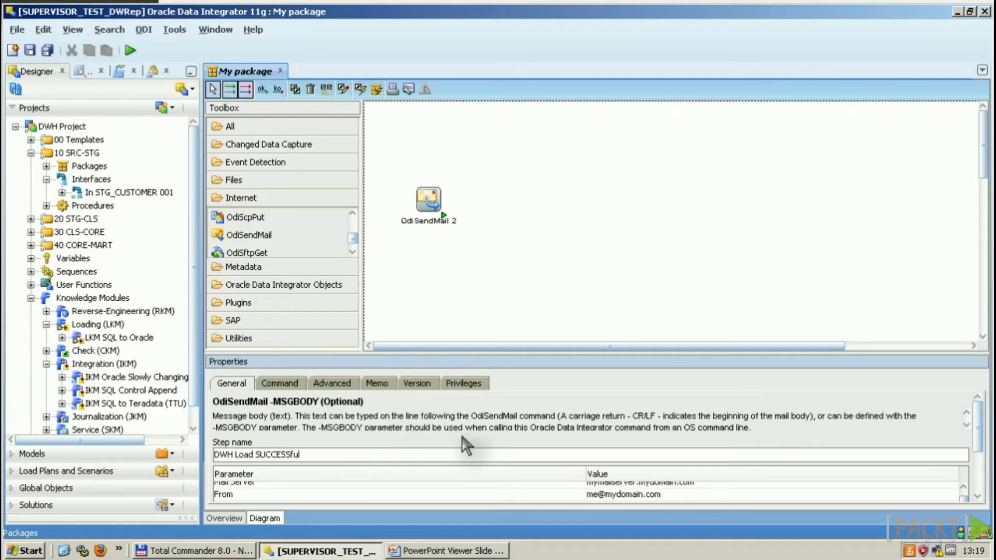
click(454, 236)
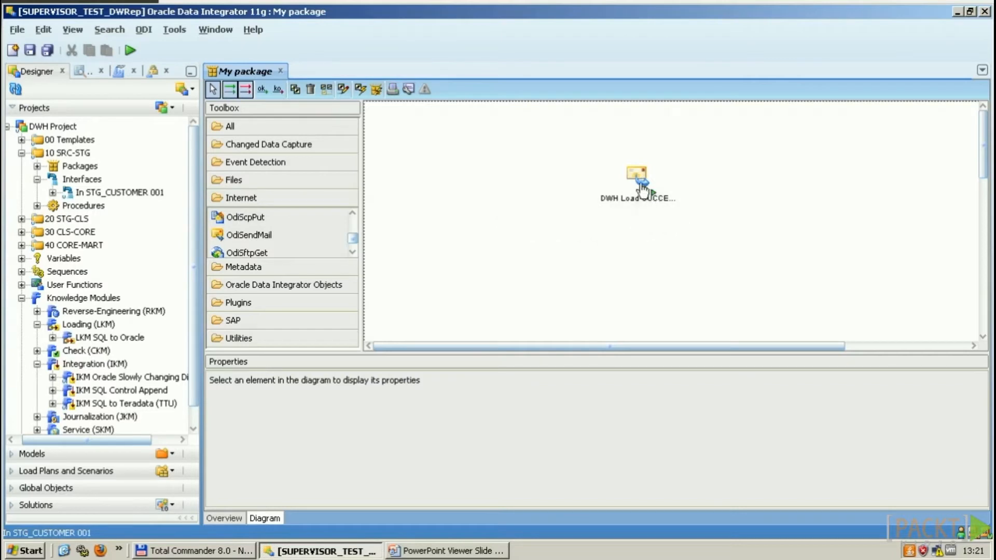
click(643, 189)
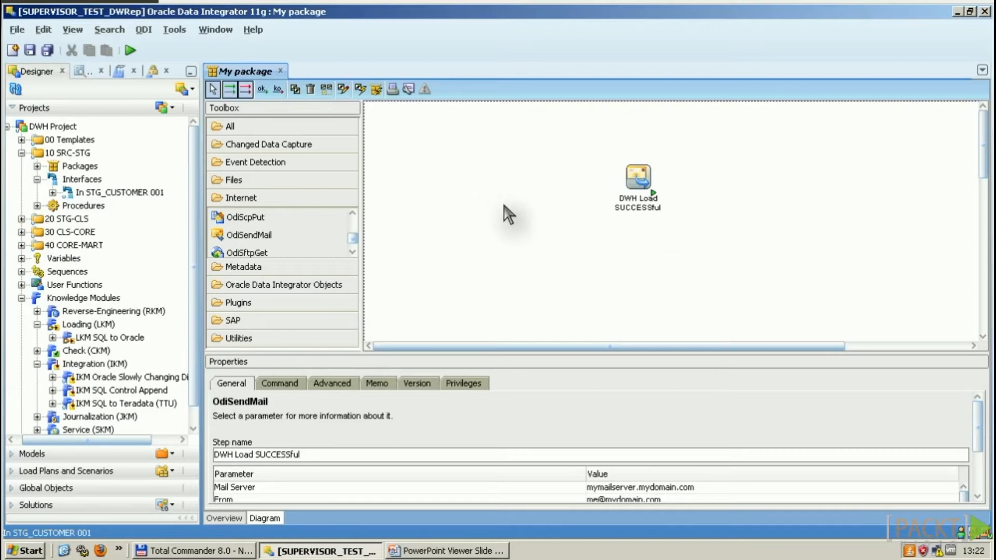
Step: Drag the In STG_CUSTOMER 001 interface onto the My package diagram as a step
drag(139, 196, 479, 173)
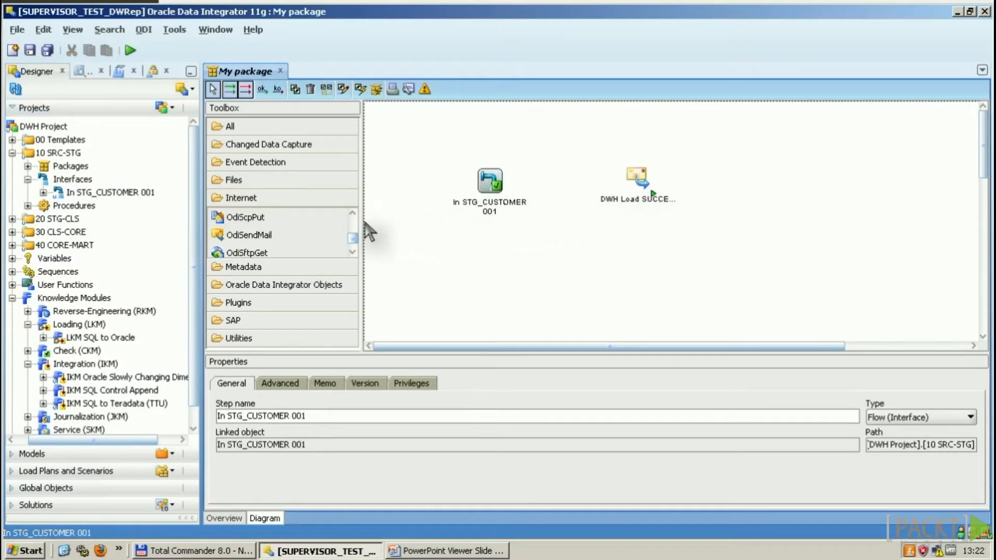
click(332, 234)
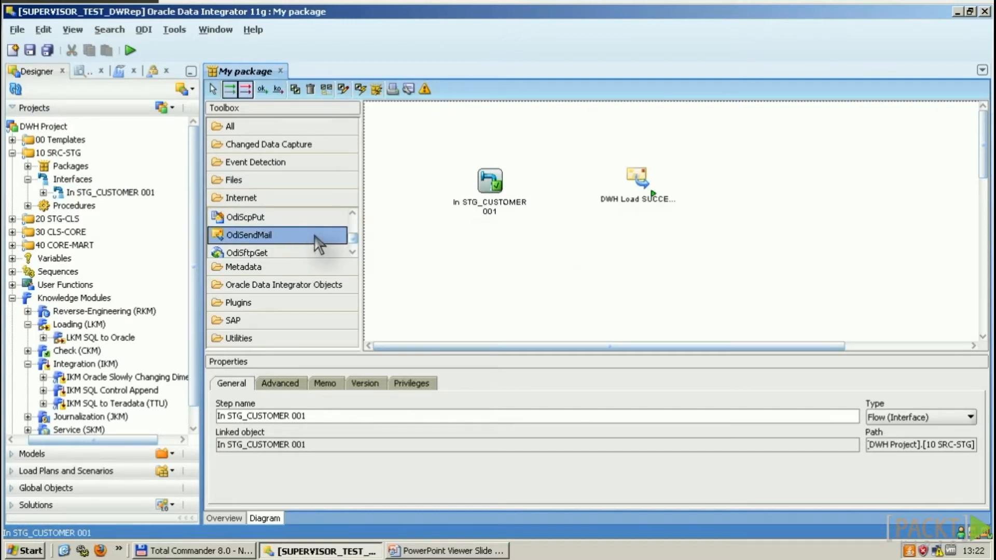
Step: Drop another OdiSendMail step on the canvas and rename it 'DWH Load ERROR'
click(625, 258)
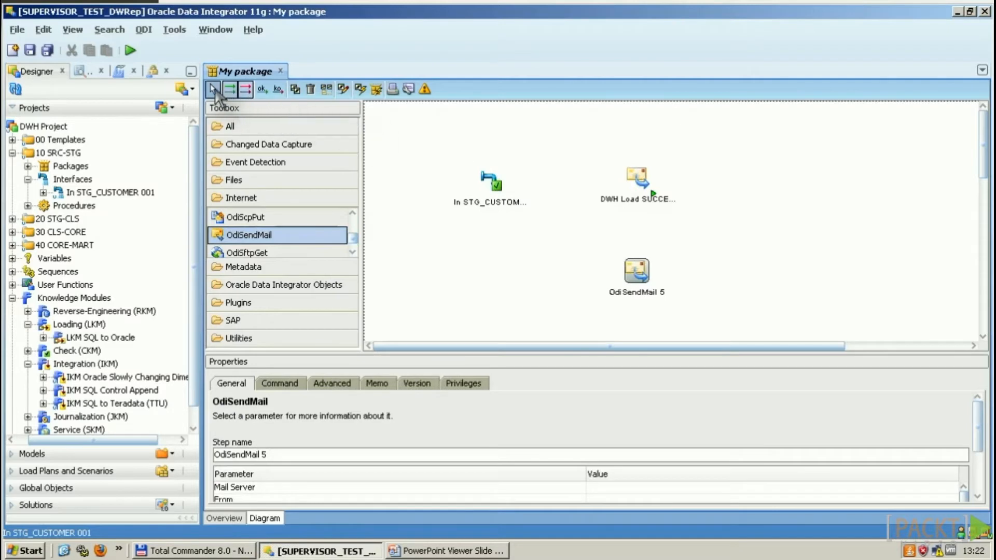
click(213, 90)
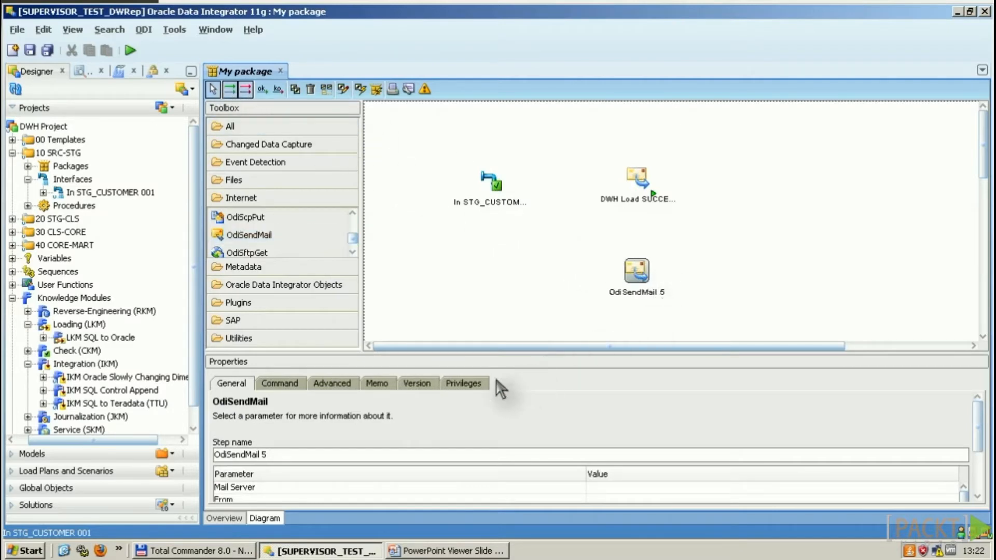
click(294, 454)
key(ctrl+a)
text(DWH)
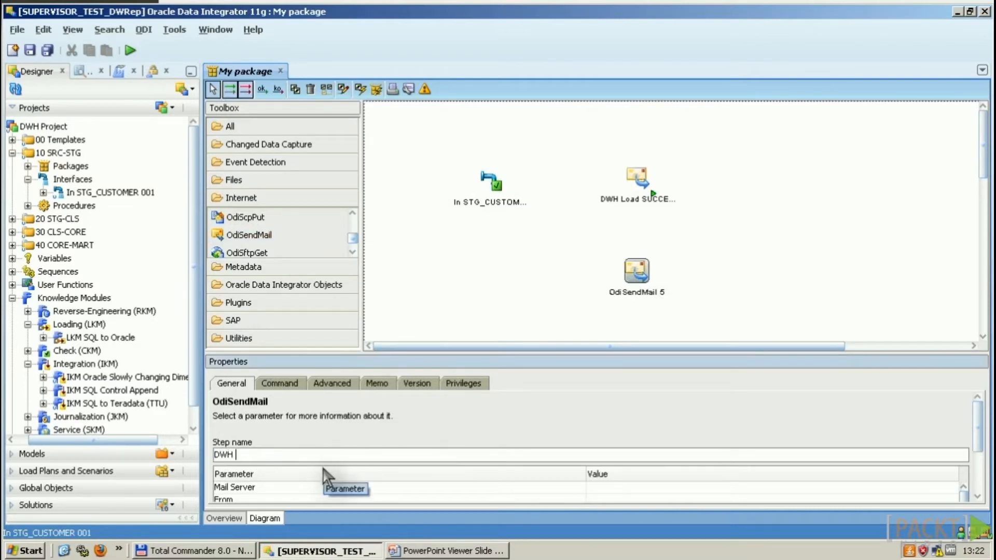
text( Load ERROR)
click(642, 185)
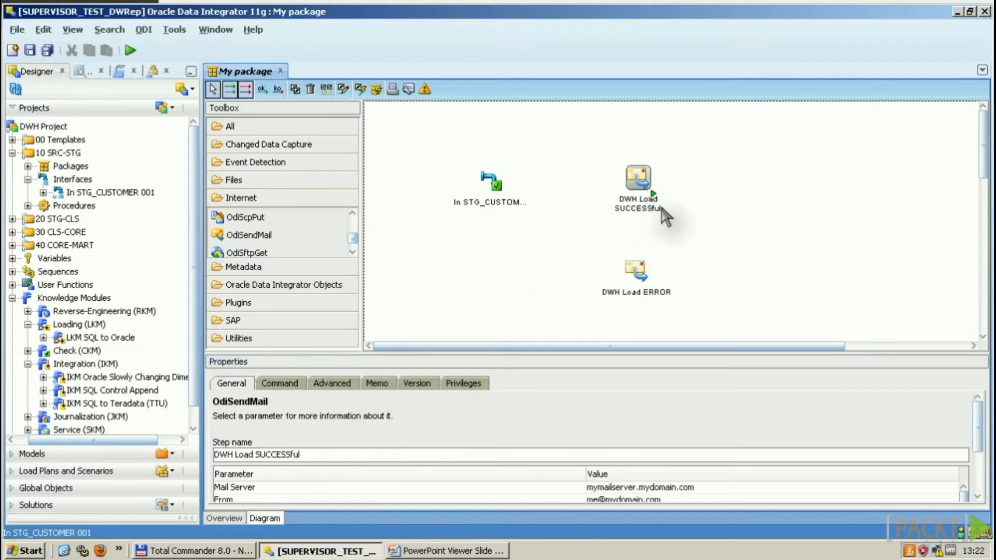
click(637, 272)
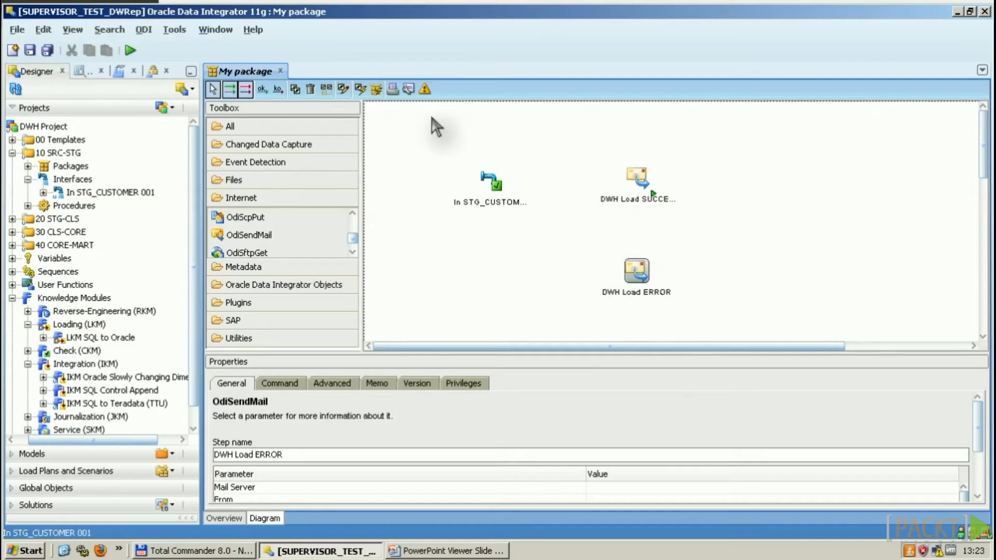
Step: Link In STG_CUSTOMER 001 by ok to DWH Load SUCCESSFUL and by ko to DWH Load ERROR
click(278, 89)
click(263, 90)
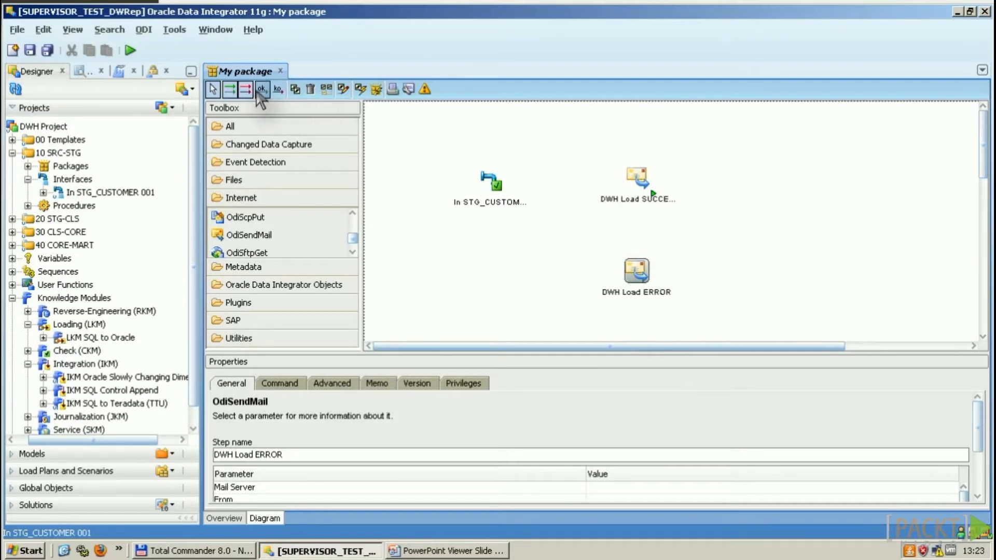
drag(494, 170, 637, 179)
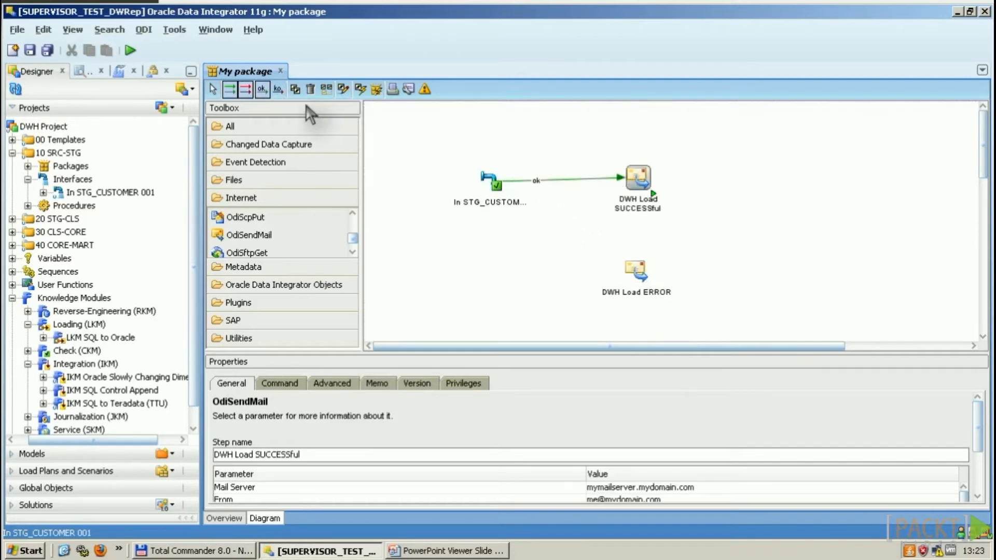
click(278, 89)
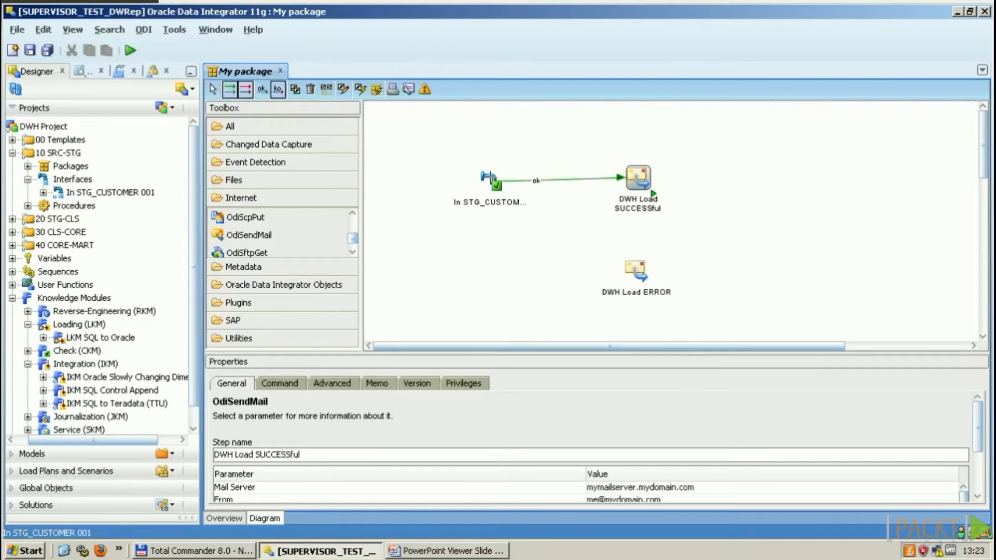
drag(489, 180, 635, 264)
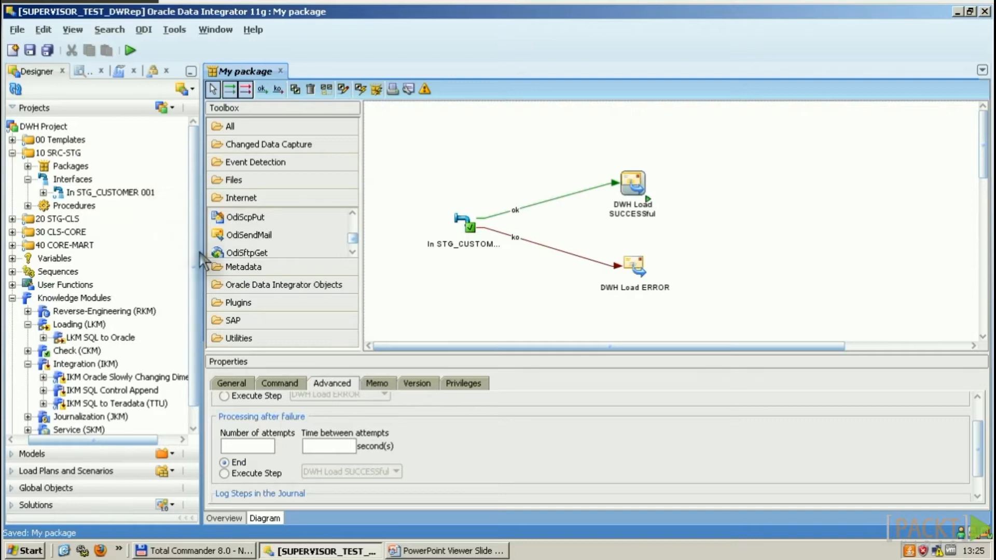
scroll(194, 259, down, 1)
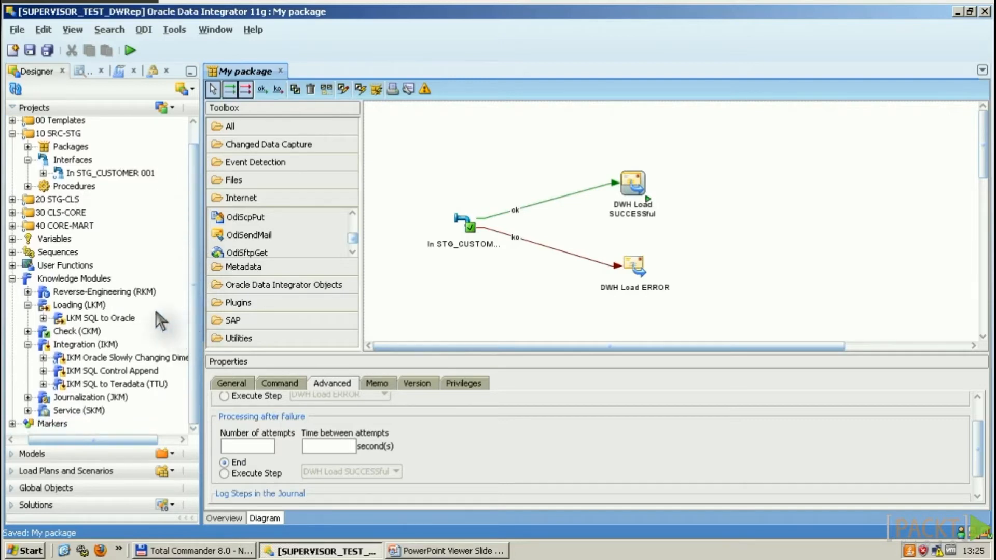
Step: Drop the Counter variable onto the diagram, check its step types, and expand Packages
click(12, 238)
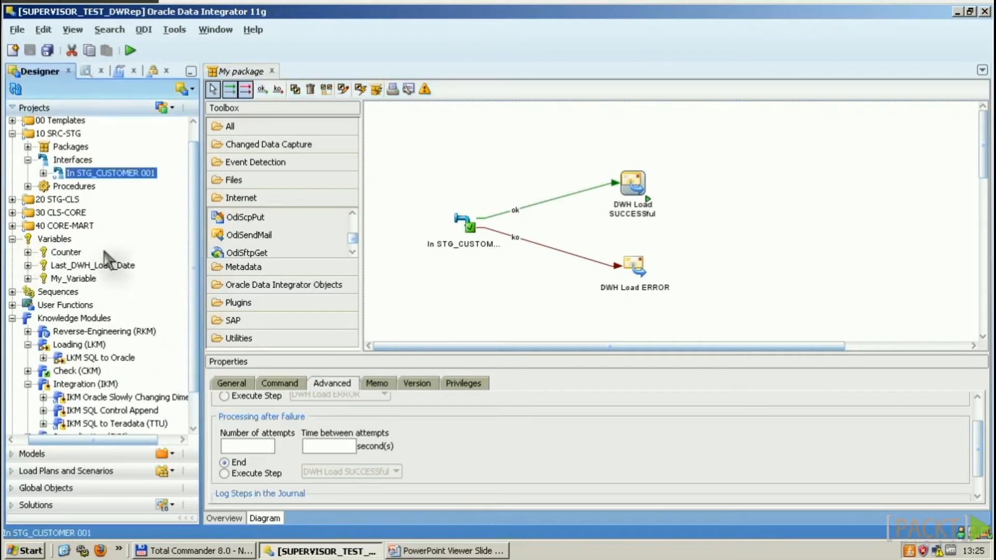
drag(77, 256, 757, 223)
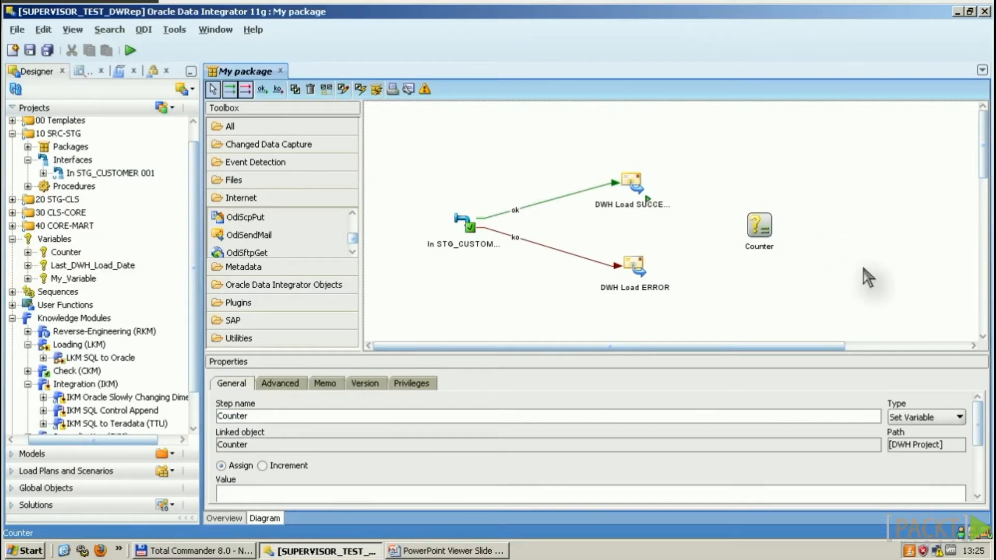
click(959, 417)
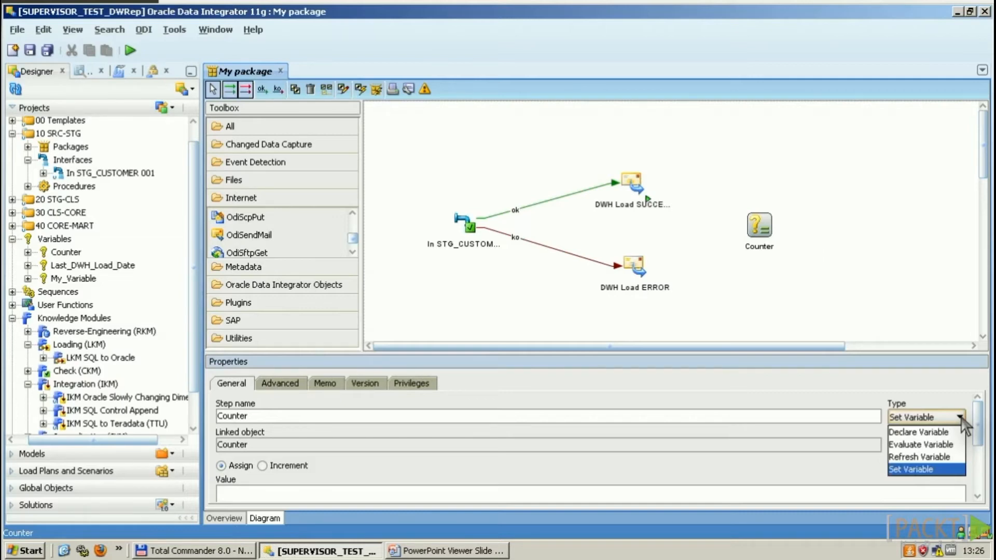
click(732, 133)
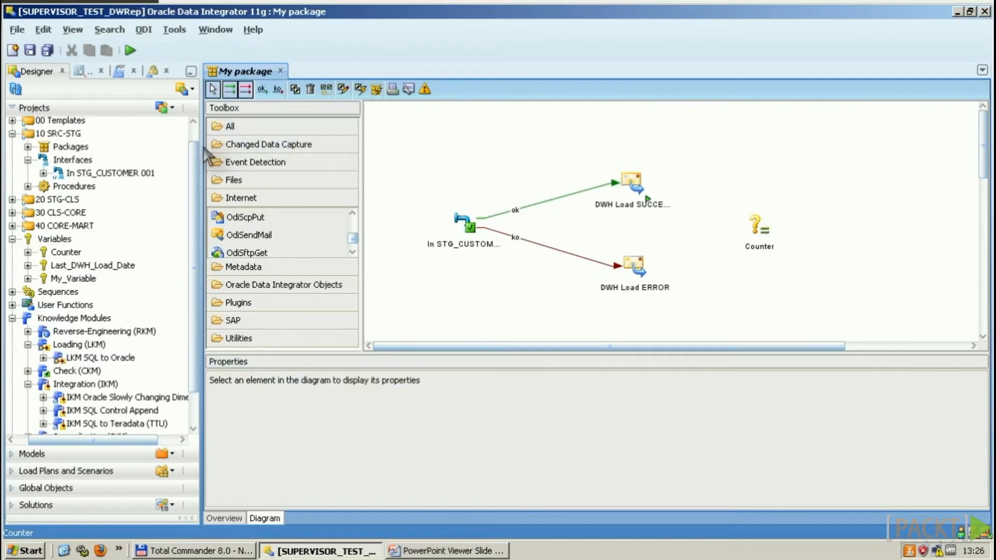
scroll(196, 139, up, 2)
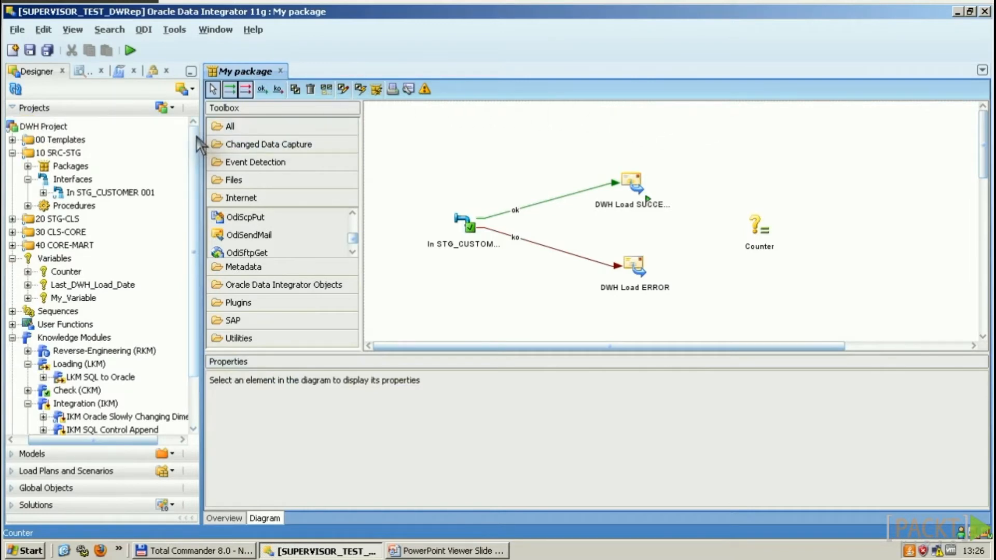
click(28, 166)
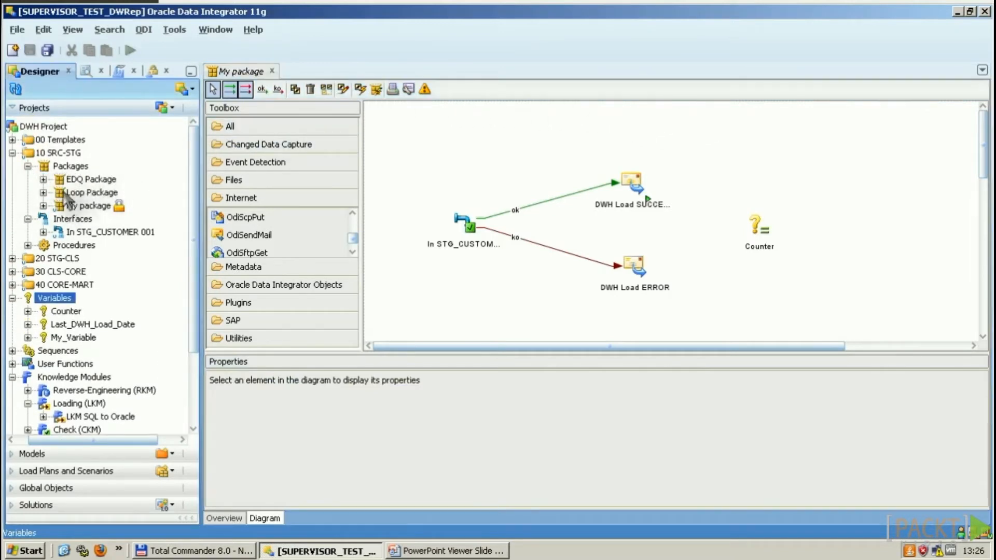
Step: Open Loop Package's diagram, inspect each loop step, and move In STG_CUSTOMER 001 right
double_click(88, 193)
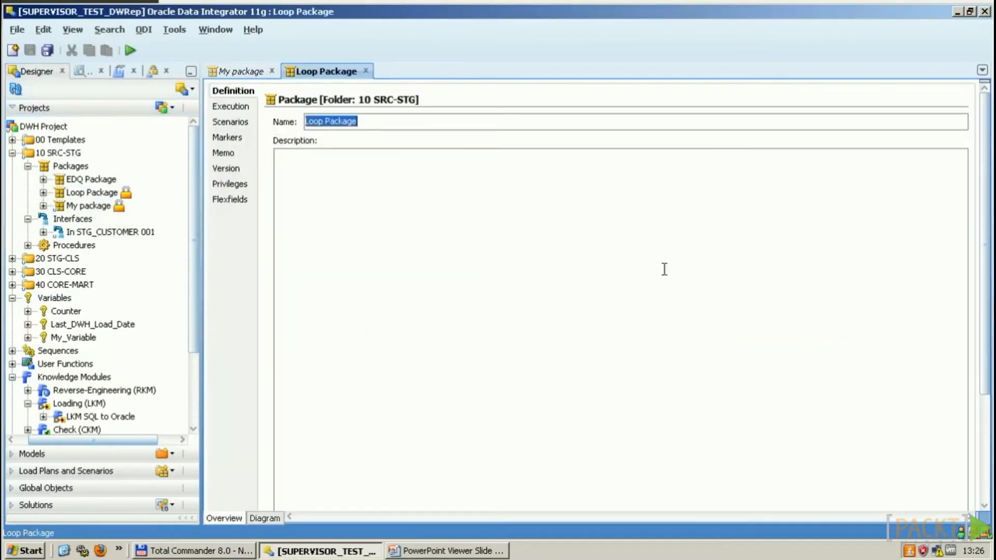
click(265, 518)
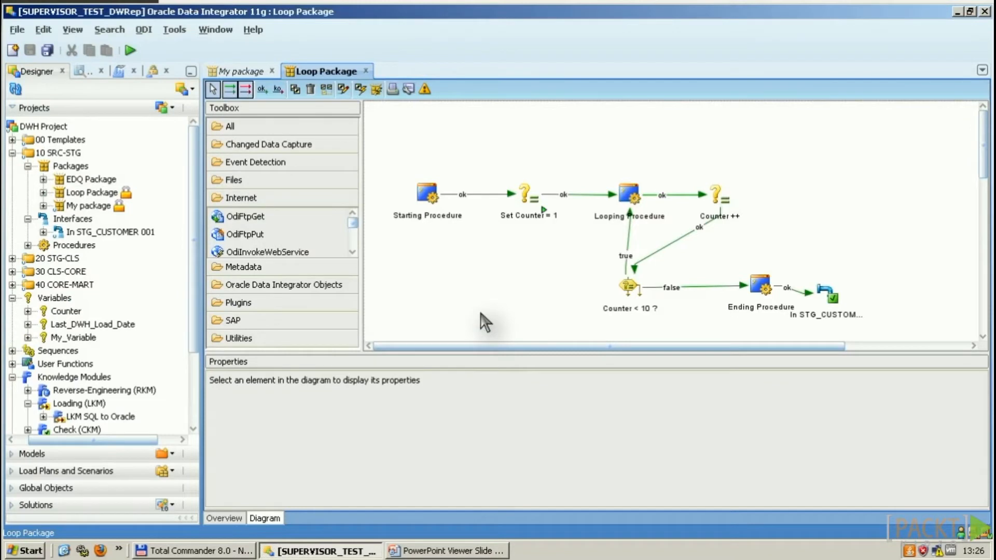
click(429, 201)
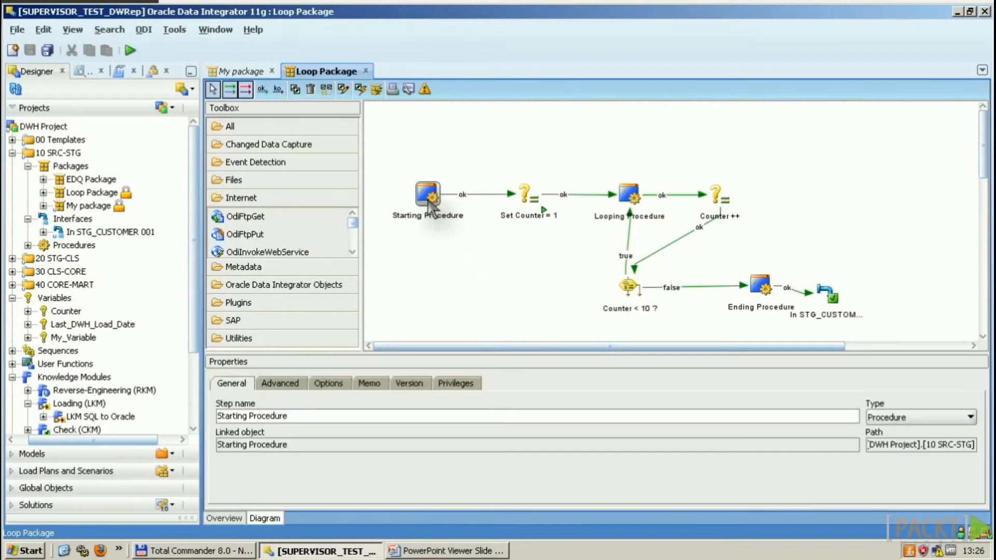
click(559, 214)
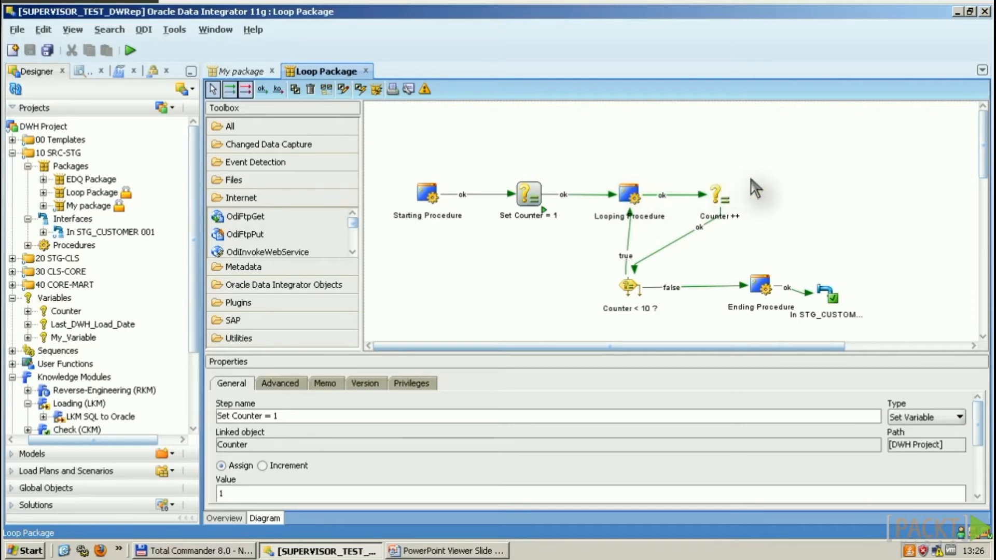
click(719, 196)
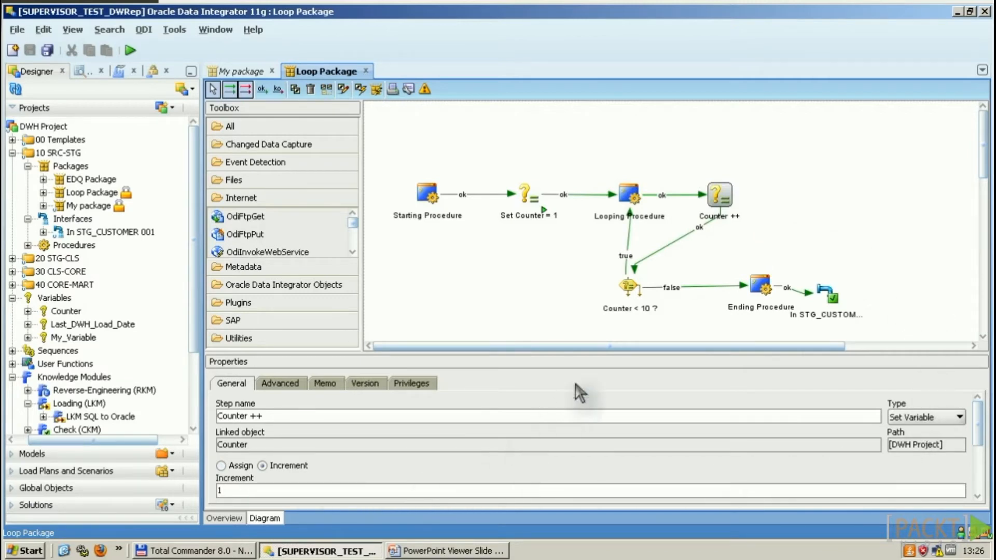
click(630, 291)
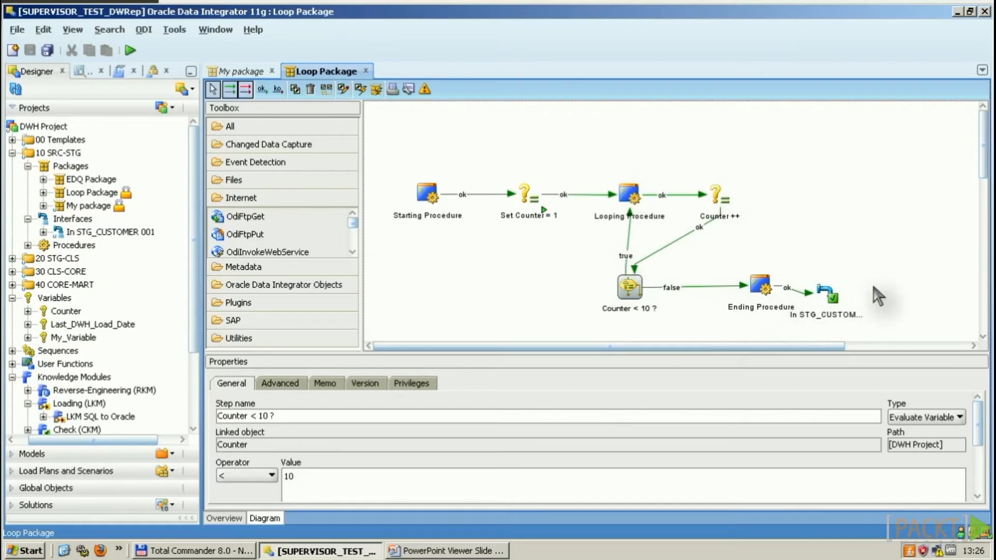
drag(830, 303, 890, 290)
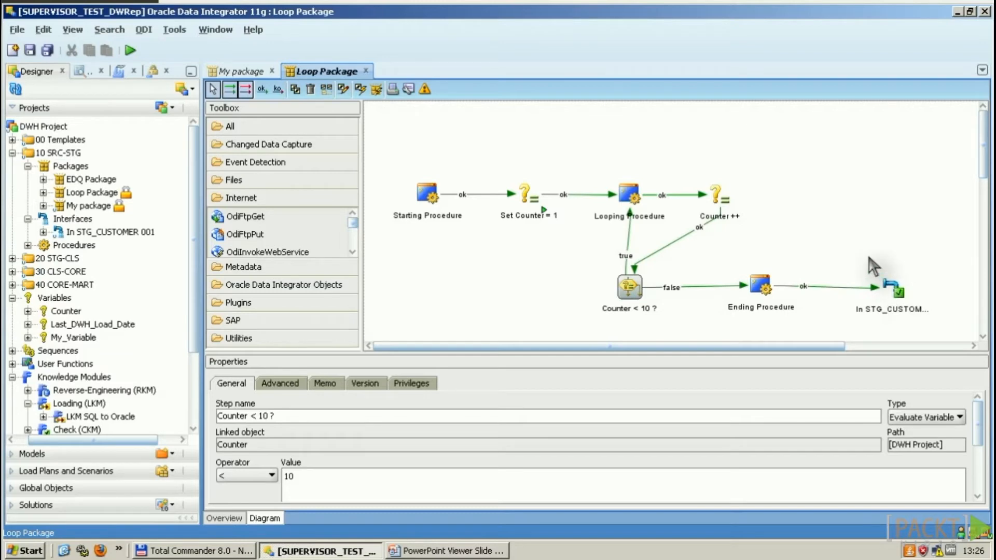
click(896, 288)
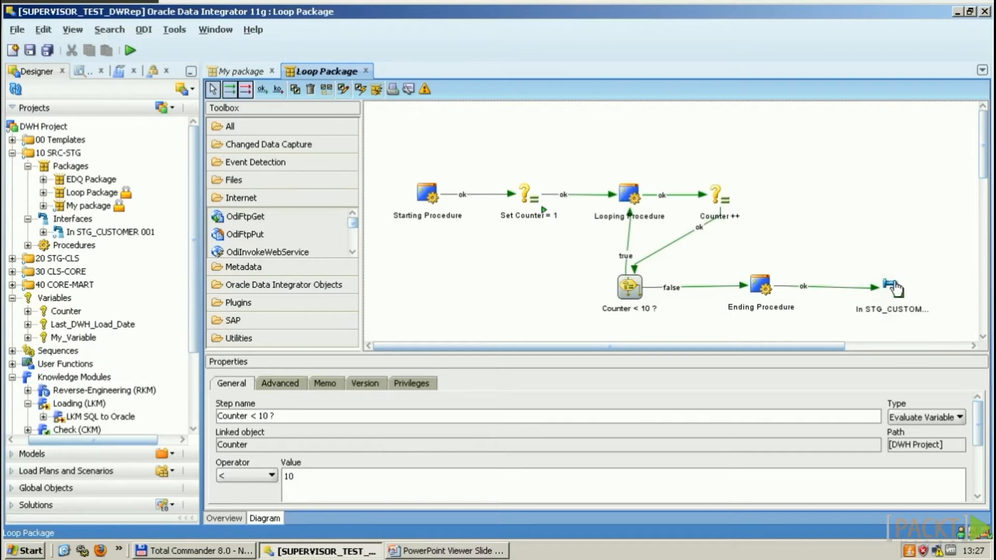
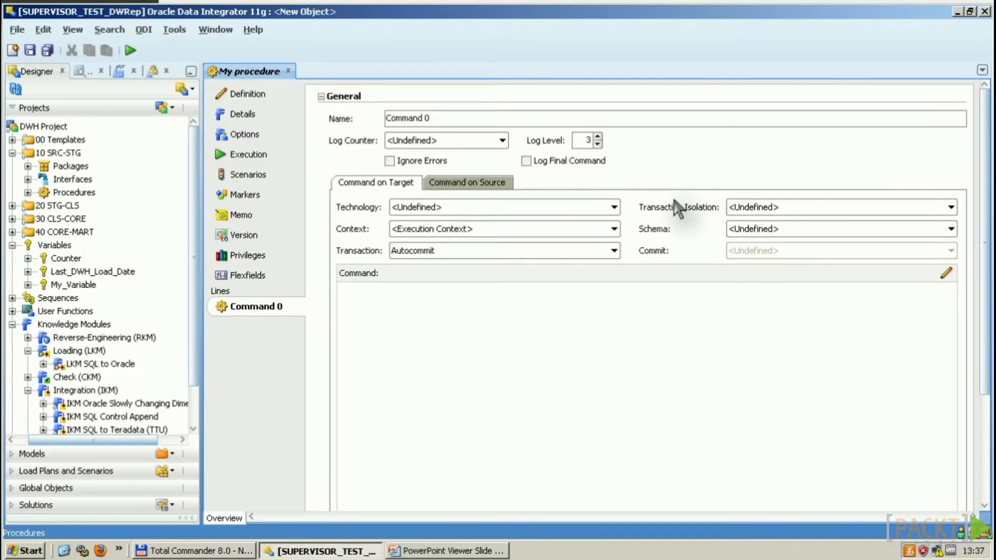
Step: Rename the procedure command to 'Map network drive', leaving log counter and schema unchanged
triple_click(443, 110)
text(Map network drive)
click(500, 141)
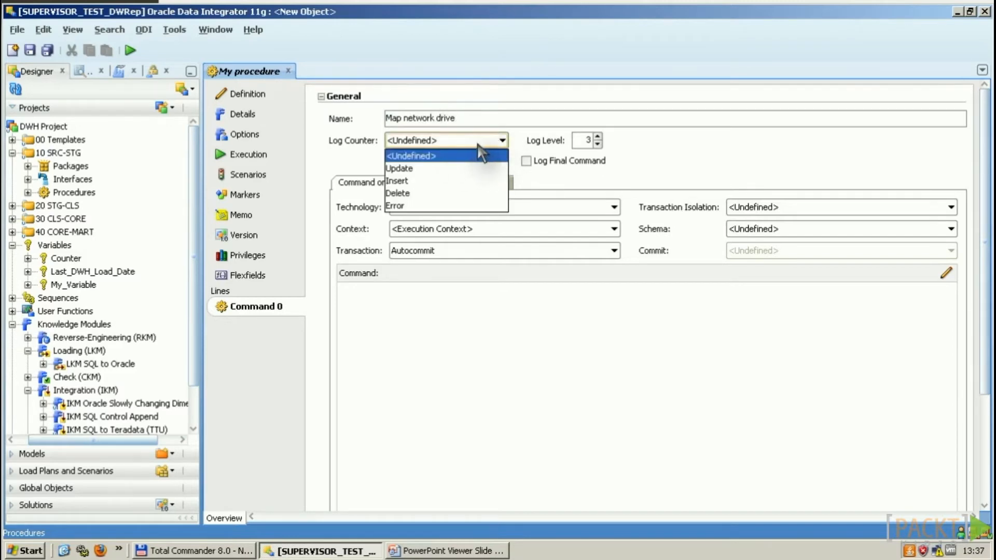
click(334, 144)
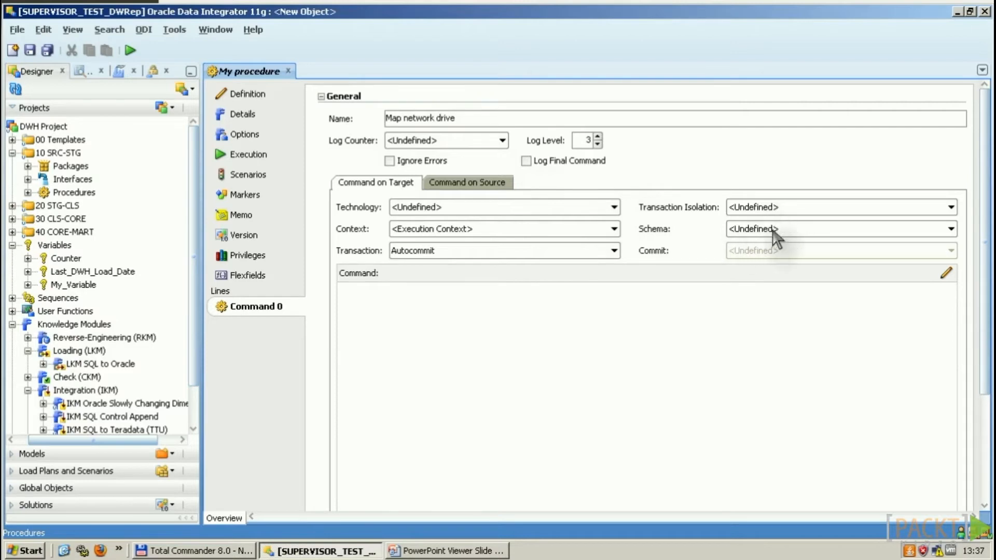
click(799, 231)
click(798, 243)
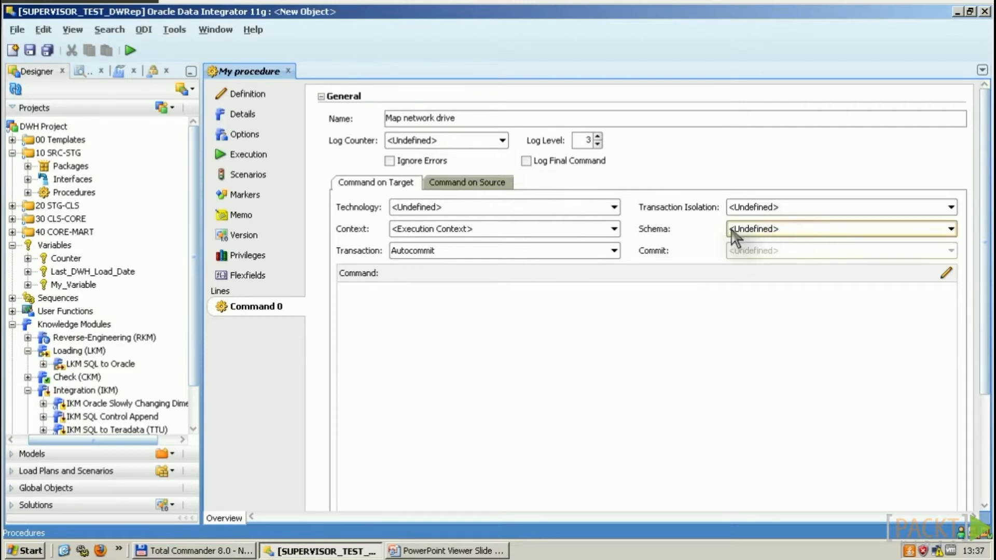
Step: Set the Command on Target technology to Oracle, leaving Schema undefined
click(614, 208)
text(oracle)
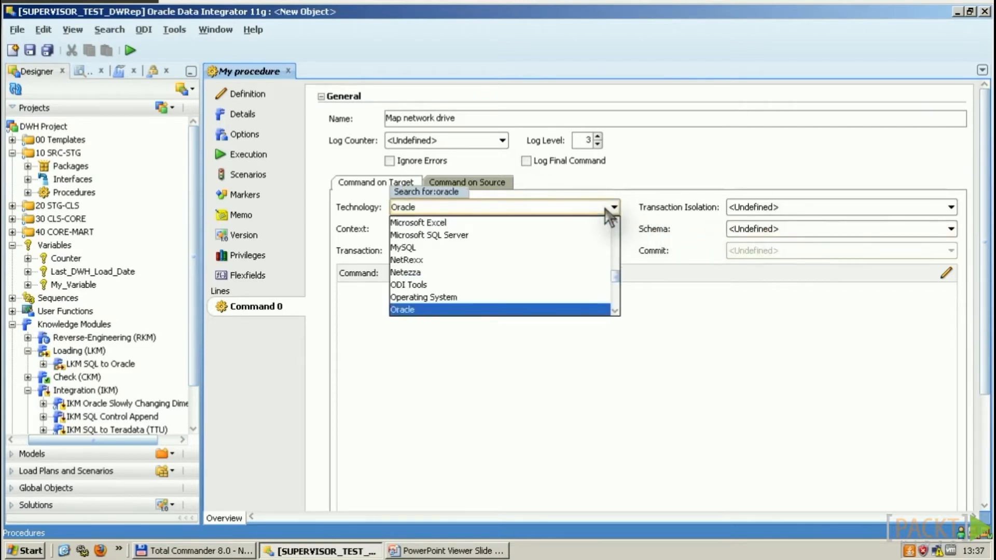
key(Return)
click(794, 233)
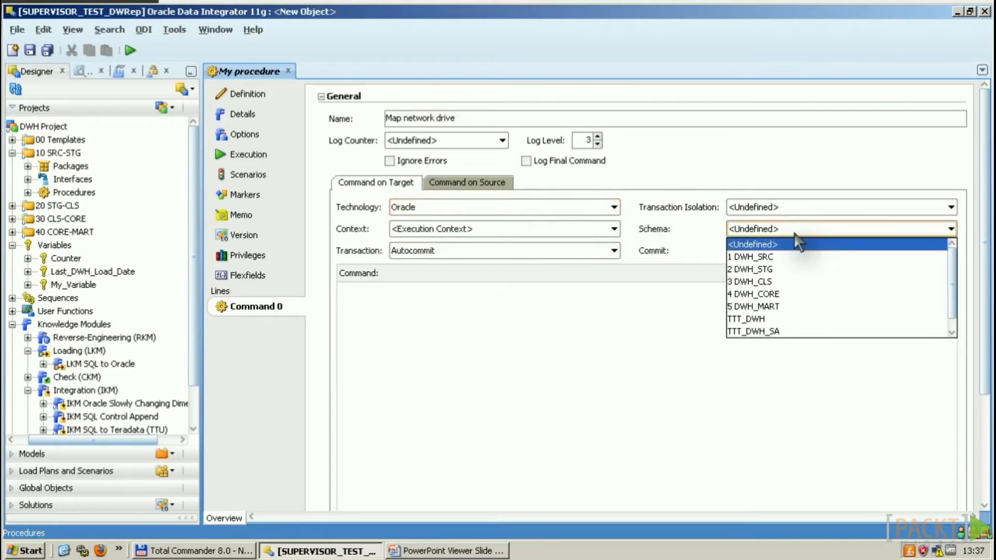
click(687, 228)
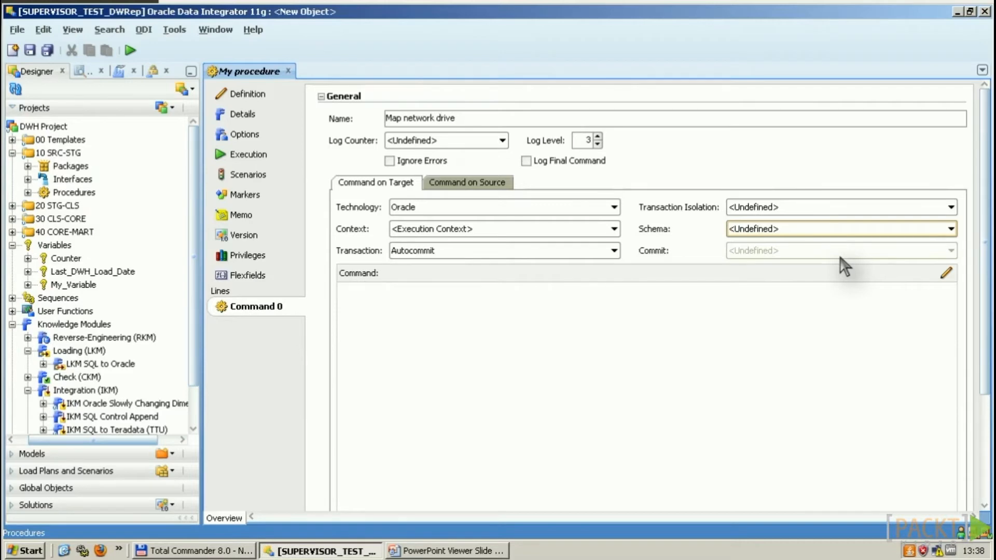
click(155, 204)
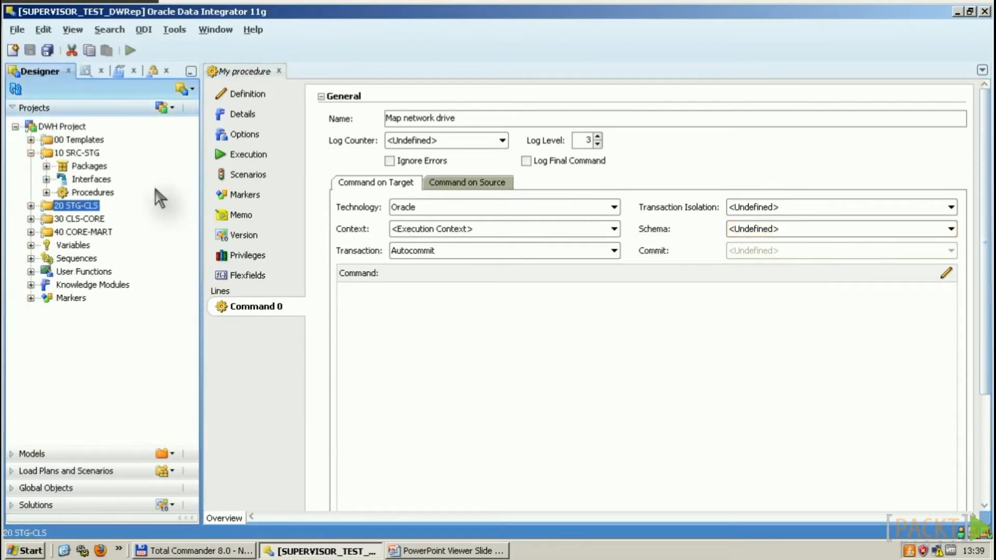
click(46, 192)
Step: Open Archive Files loaded and compare the Copy Files to DWH Work Directory command's target and source sides
double_click(117, 206)
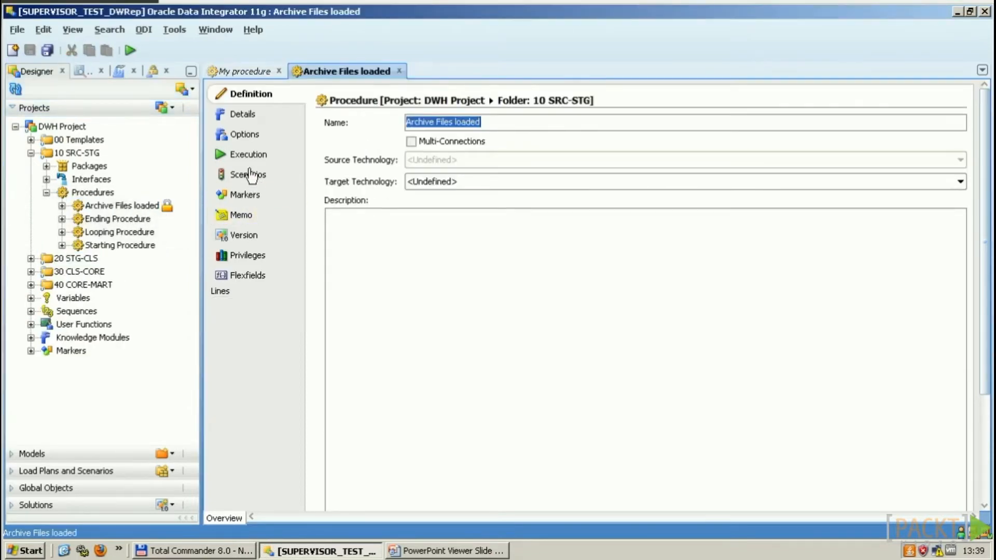
click(265, 122)
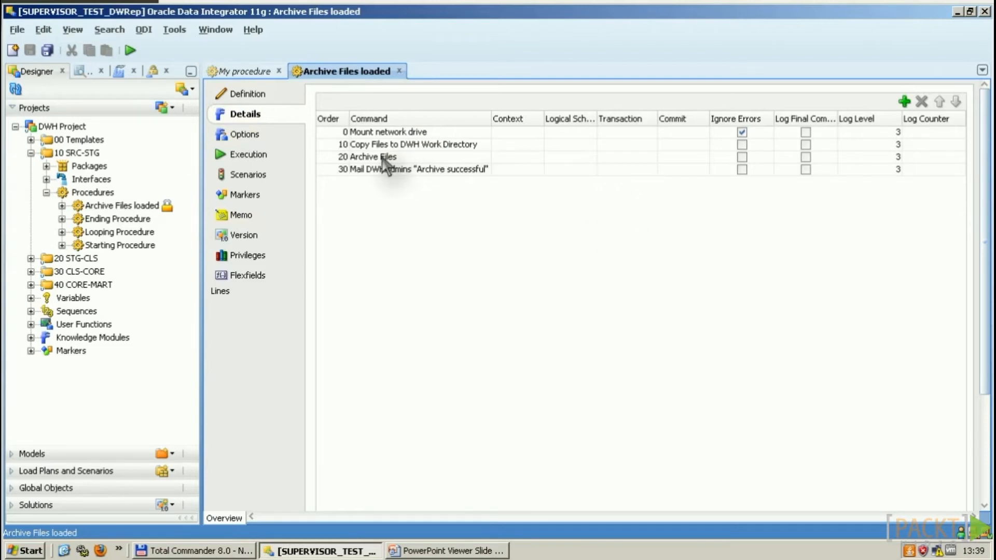
click(432, 153)
double_click(430, 147)
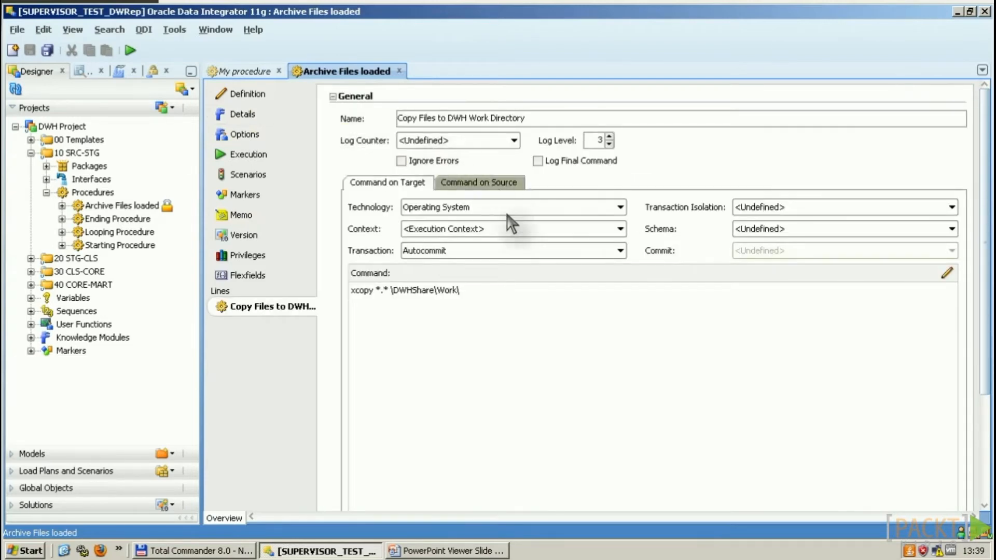
click(492, 185)
click(421, 187)
click(475, 184)
click(410, 185)
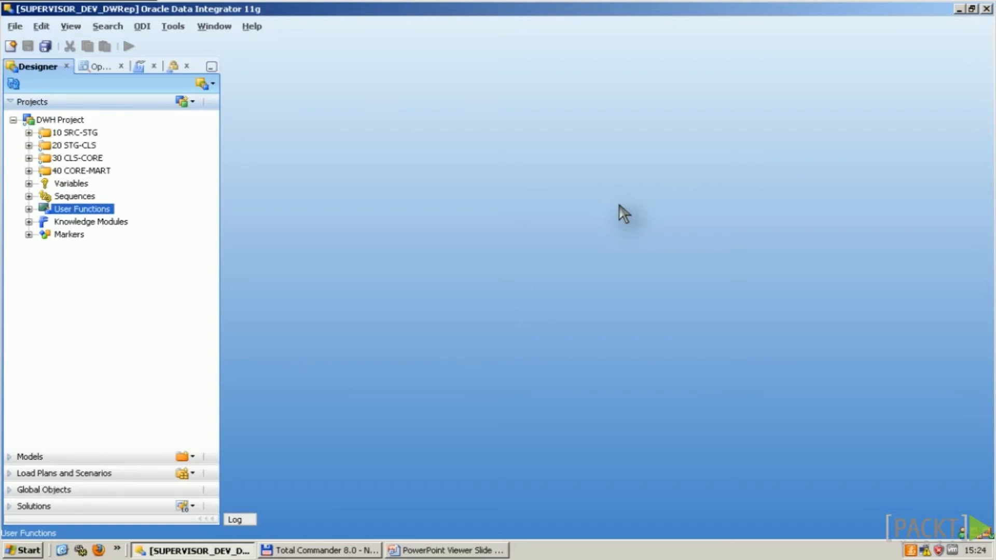
Step: Start a new project user function, check Global Objects' Global User Functions options, then discard the new function
click(619, 205)
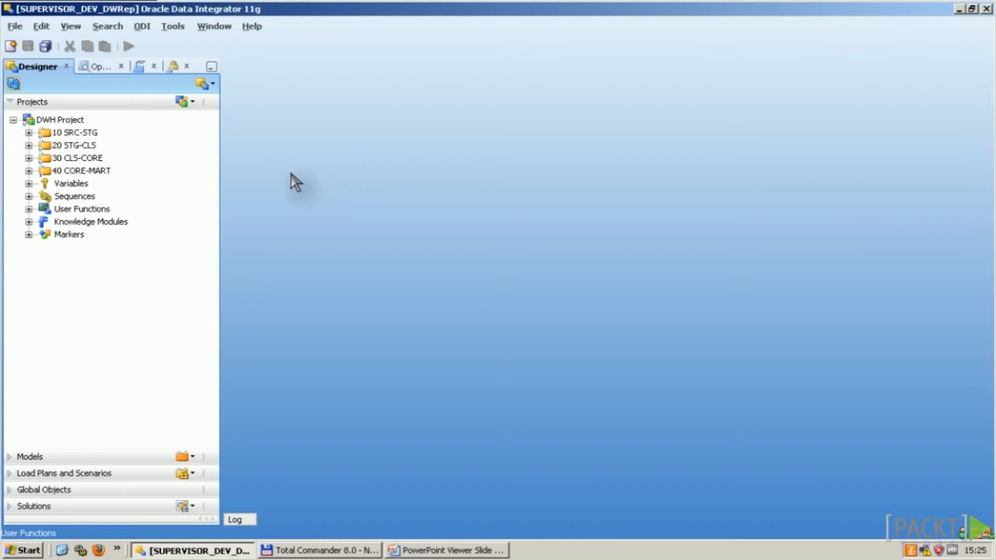
click(82, 209)
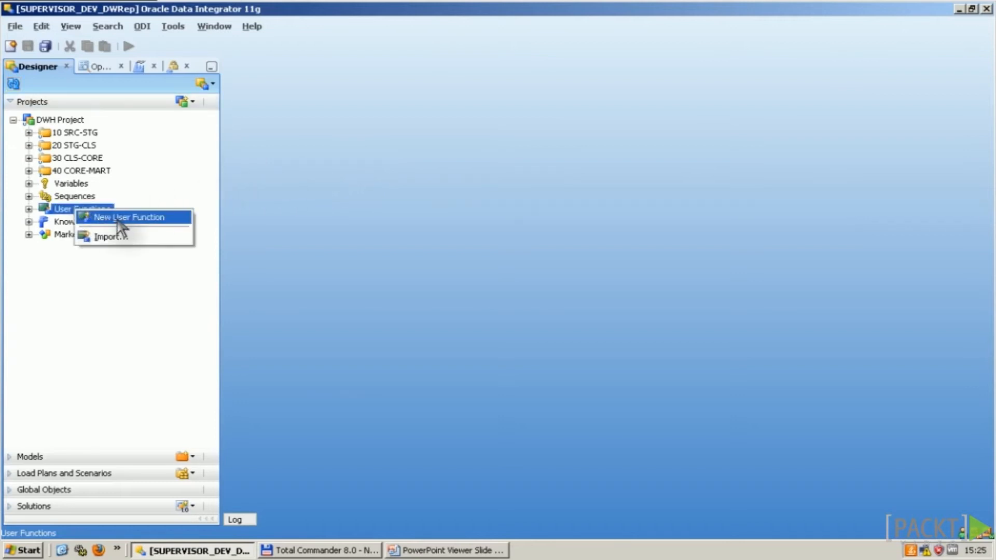
click(124, 218)
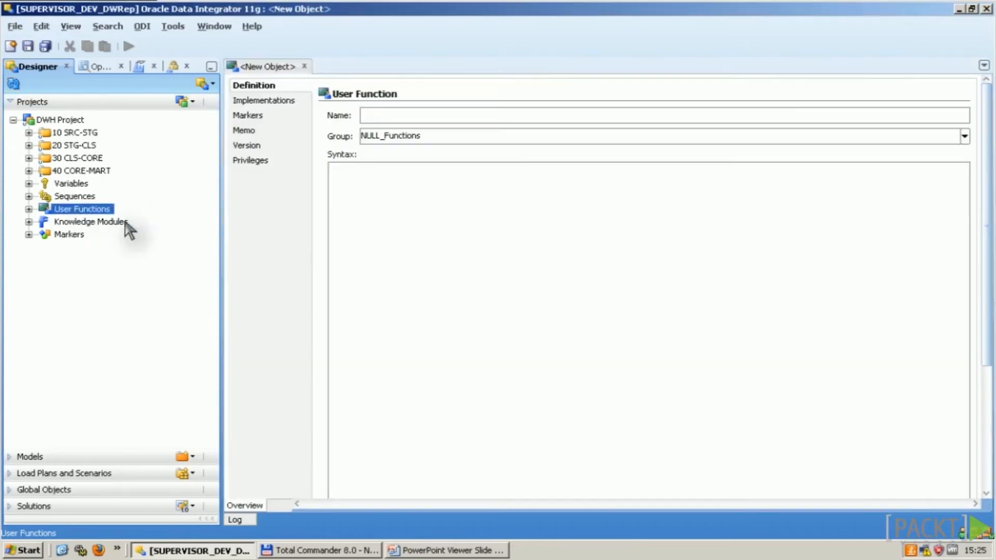
click(18, 491)
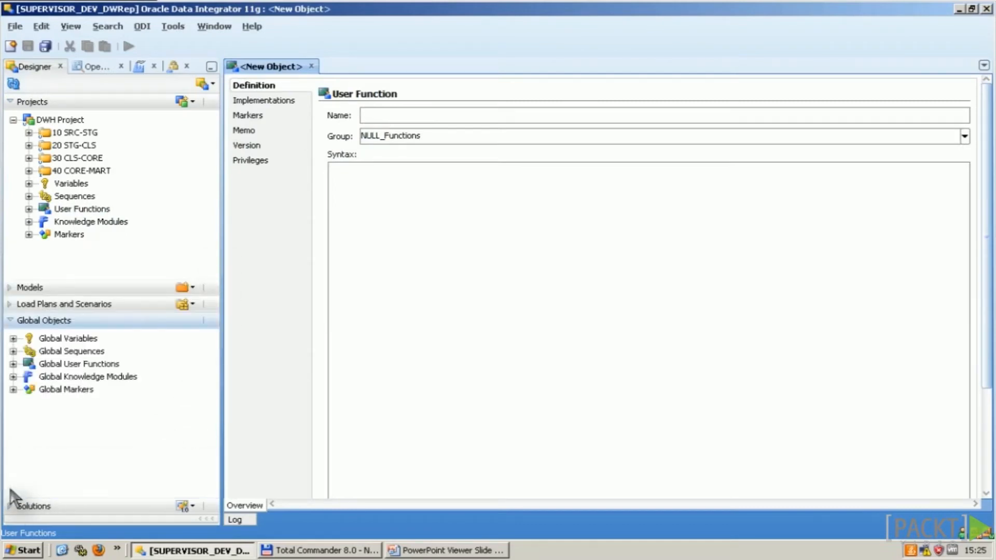
right_click(91, 365)
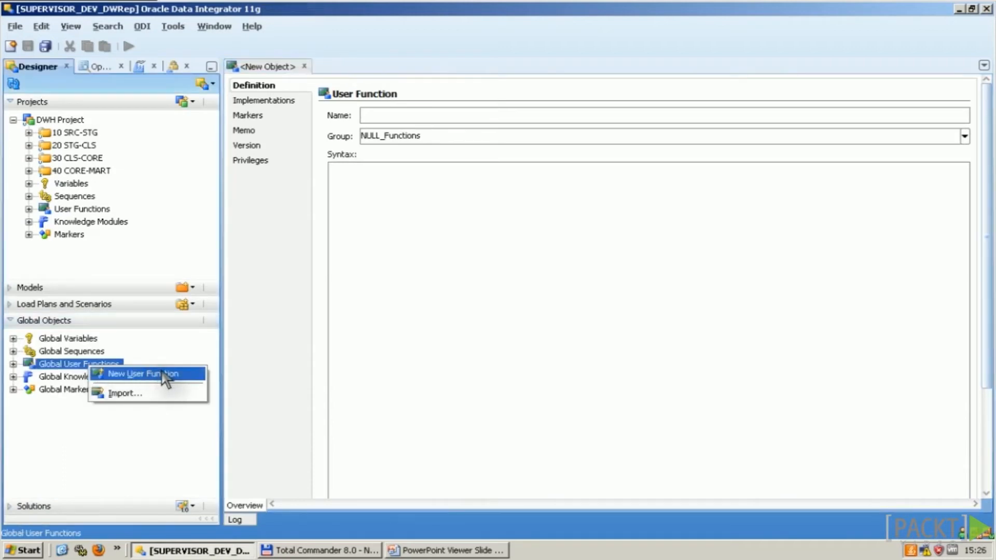
click(405, 327)
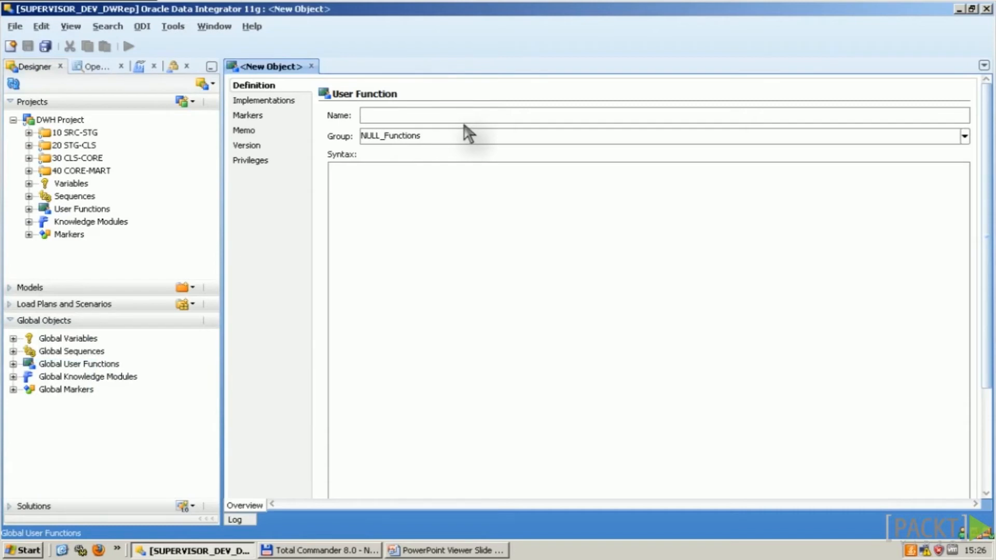
click(311, 67)
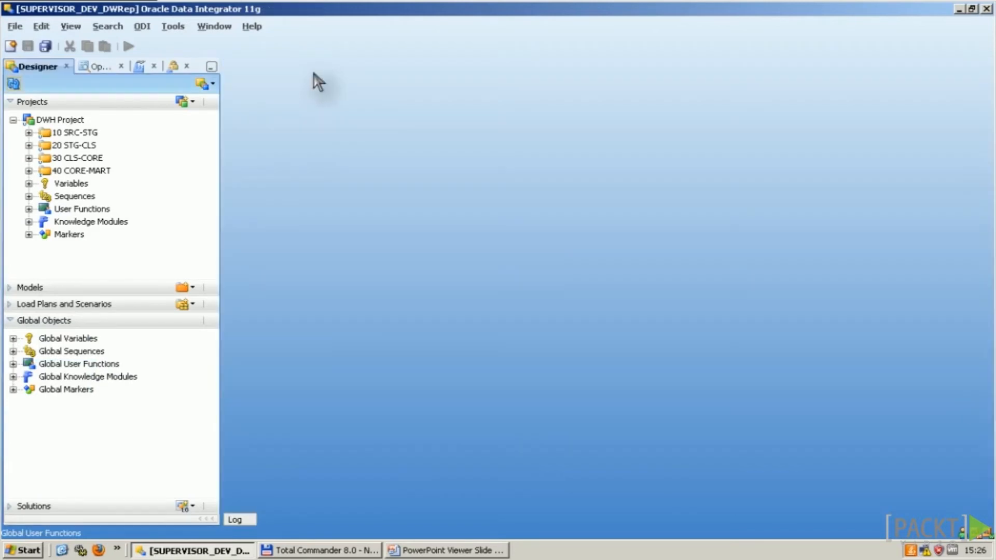
Step: Open the IFNULL user function from NULL_Functions and check its name and group
double_click(38, 209)
click(78, 221)
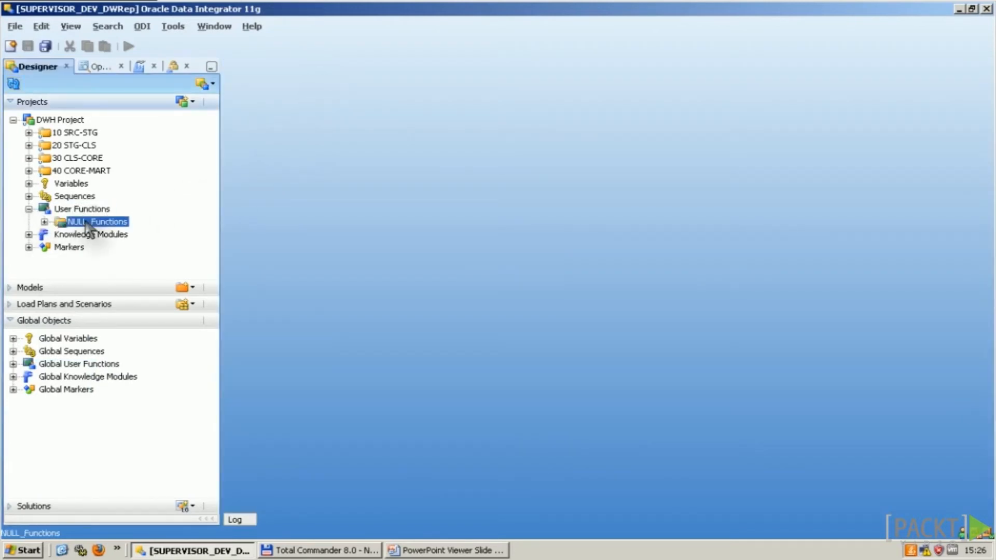
click(44, 222)
double_click(83, 234)
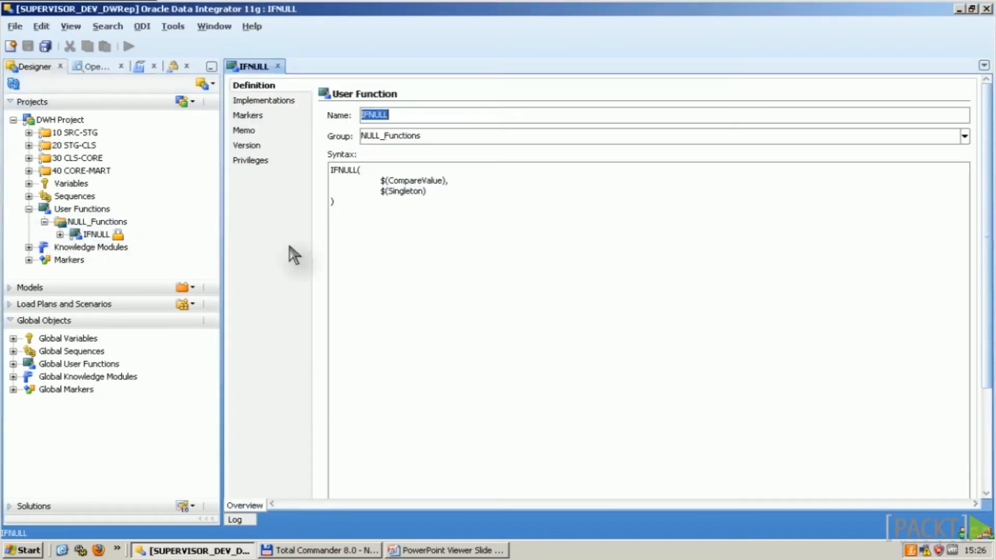
click(436, 114)
double_click(436, 114)
double_click(442, 139)
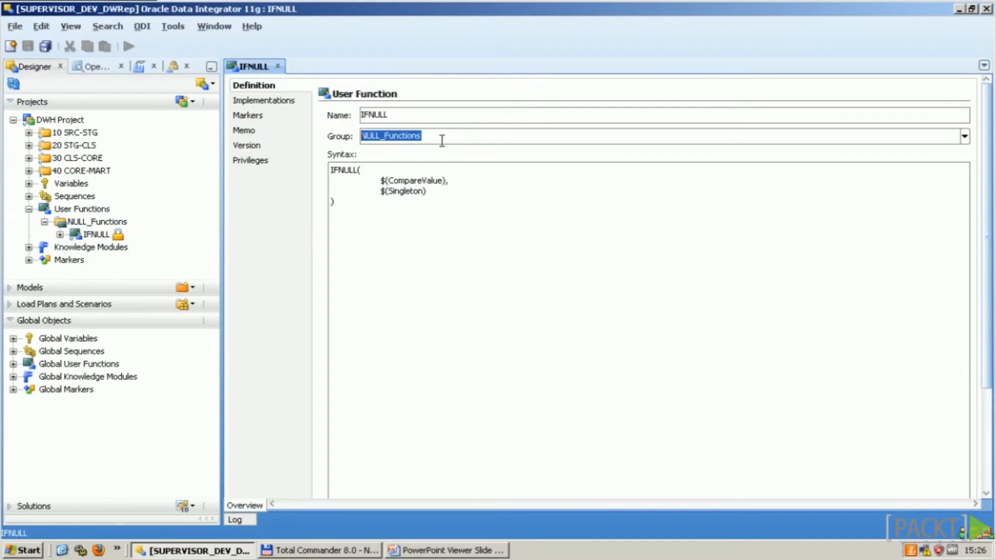
click(964, 137)
click(965, 138)
Step: Review IFNULL's syntax with its CompareValue and Singleton parameters, then show its implementations
double_click(411, 112)
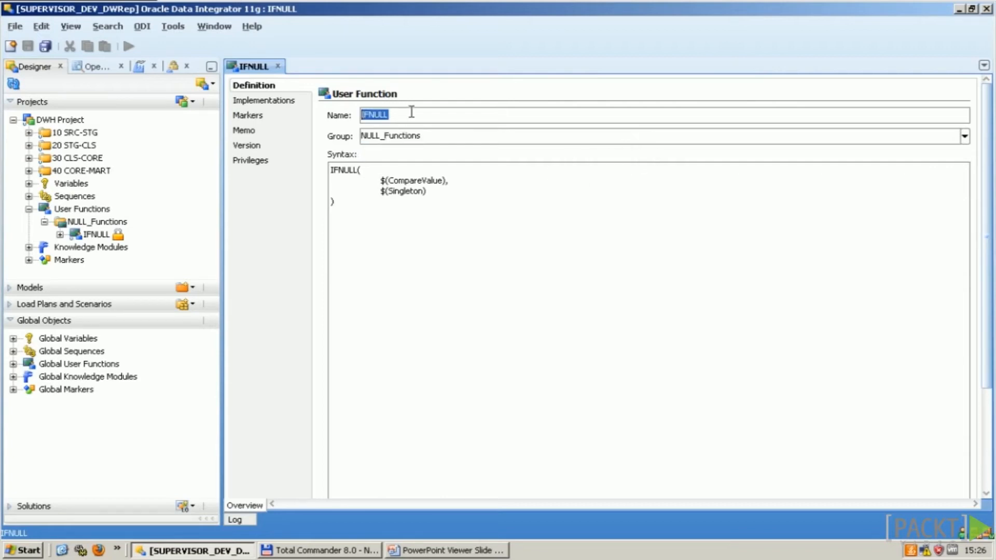
key(Tab)
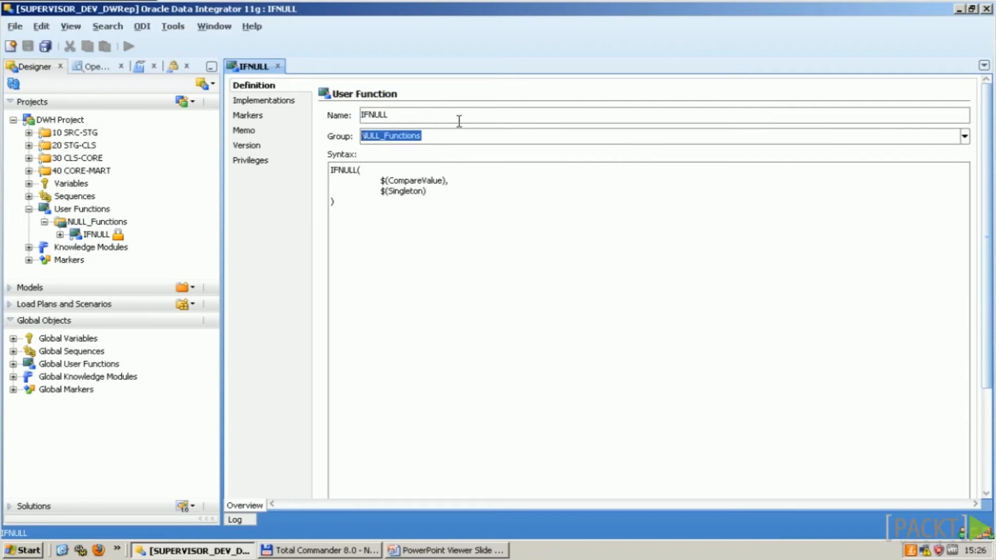
key(Tab)
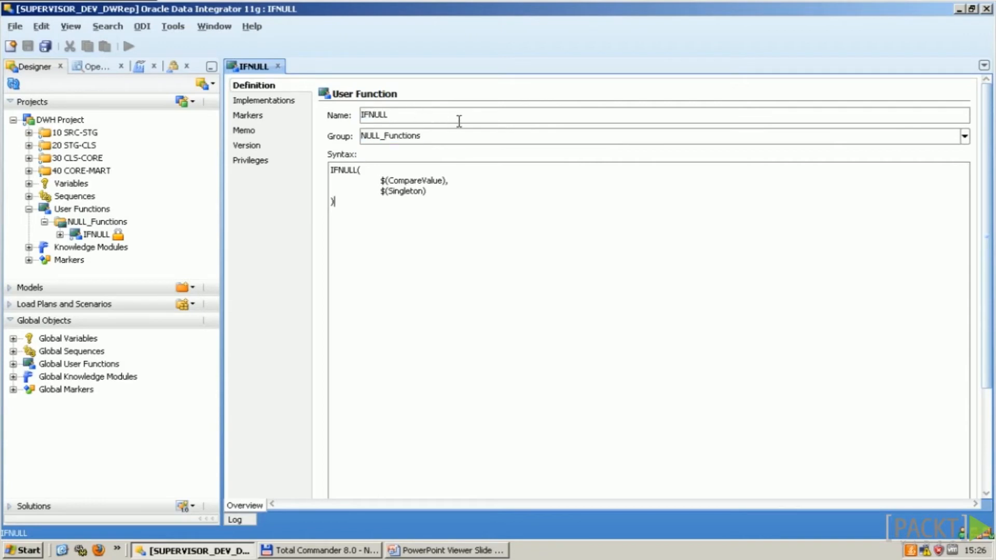
key(ctrl+a)
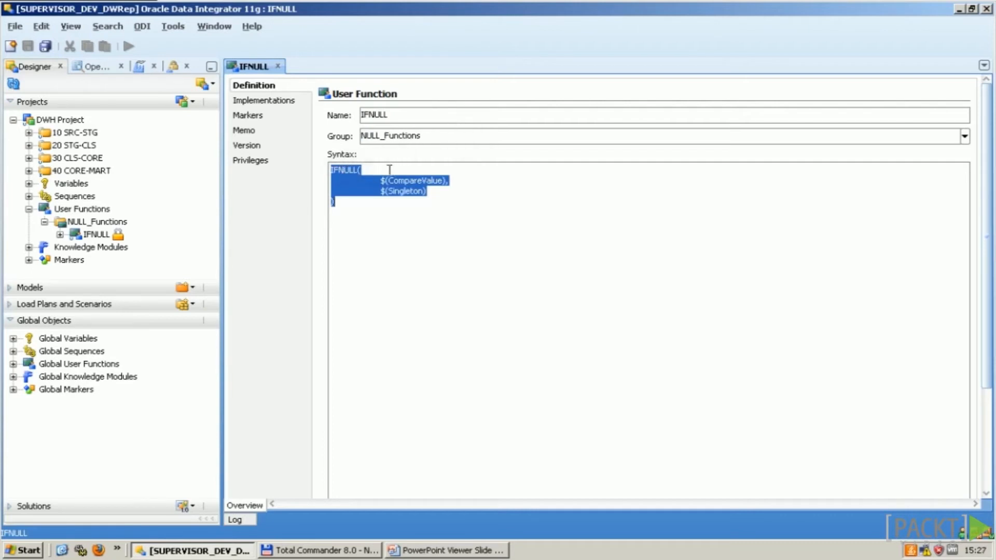
click(377, 192)
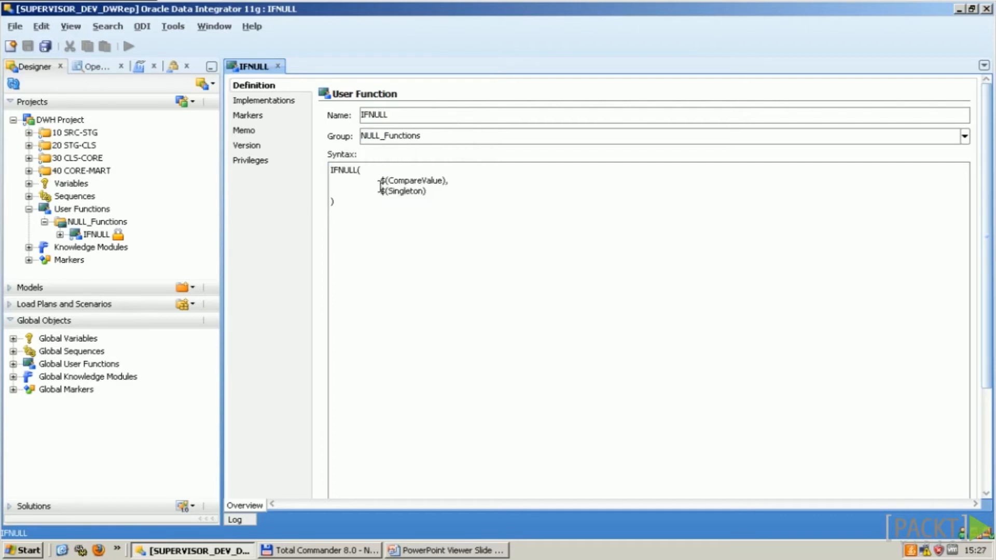
key(Up)
key(Down)
click(456, 195)
key(shift+Home)
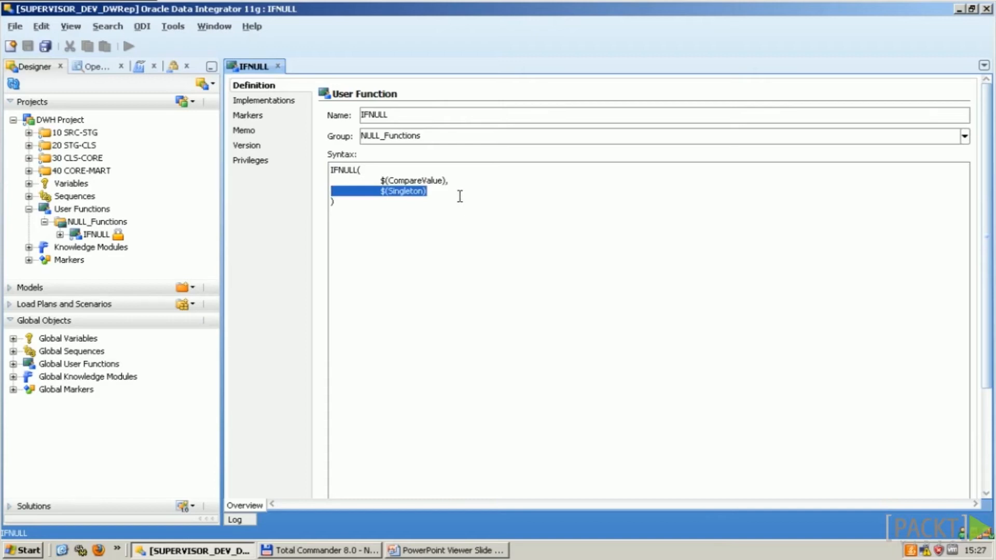
click(460, 197)
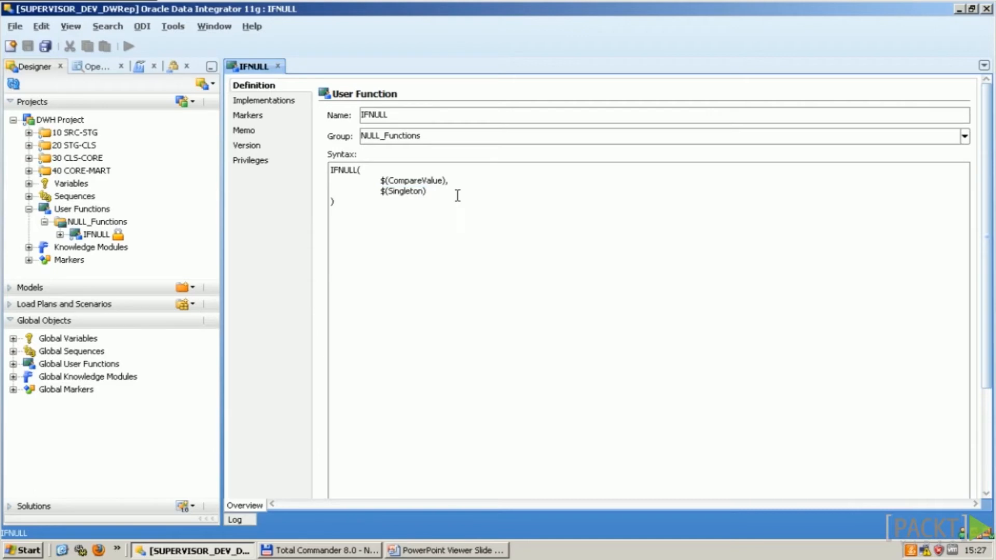
click(286, 100)
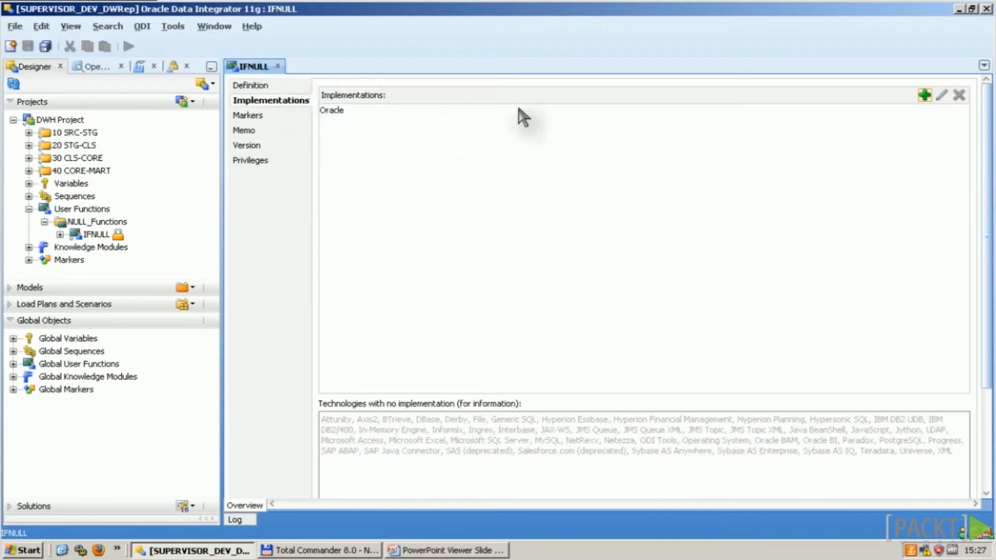
Step: Open the Oracle implementation and start replacing CASE WHEN with NVL($(CompareValue),
double_click(757, 111)
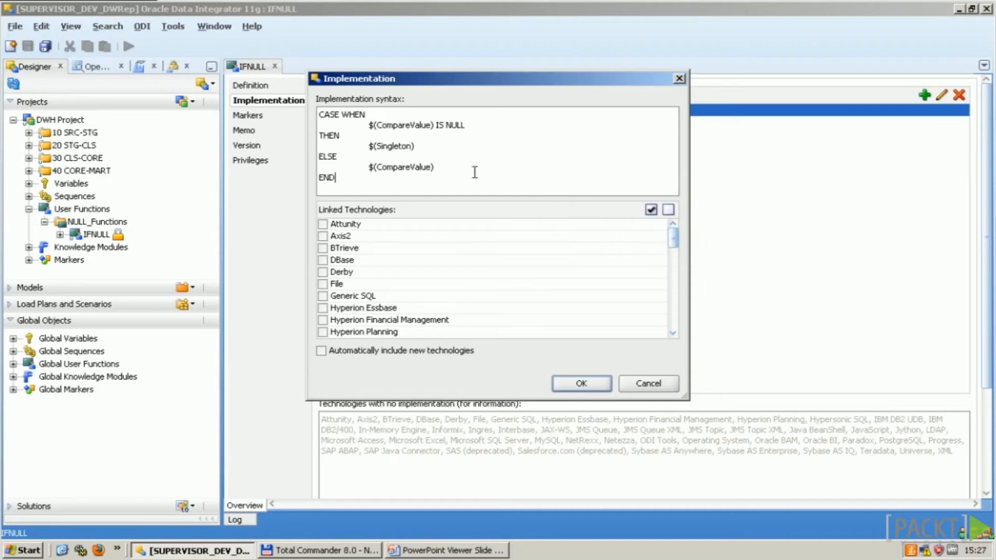
key(ctrl+a)
text(N)
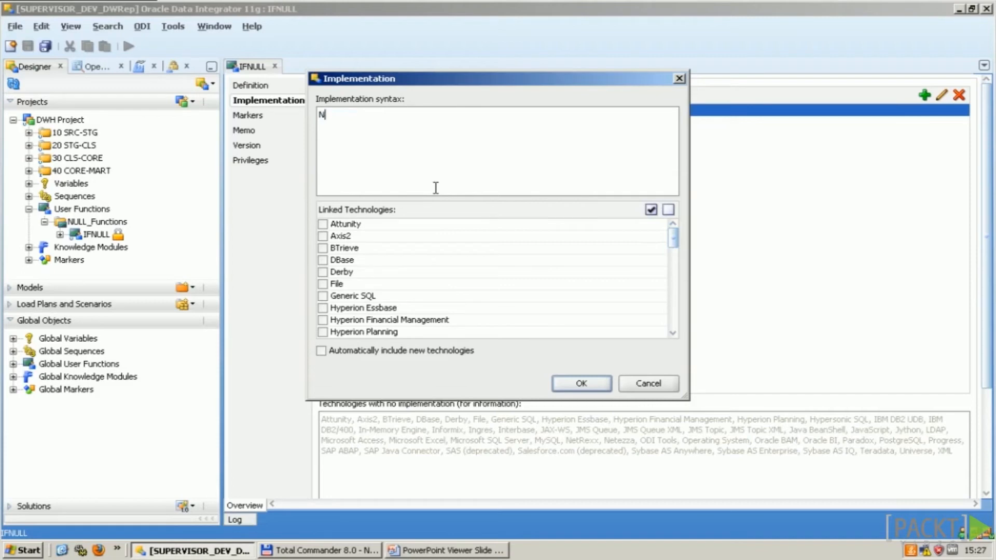
key(ctrl+z)
key(shift+Down)
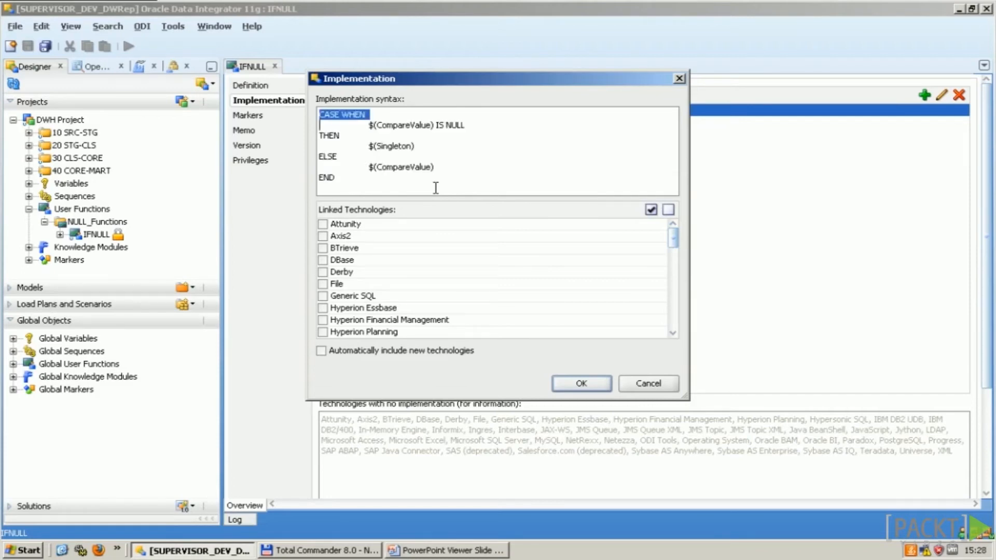
text(NVL()
key(Delete)
key(Delete)
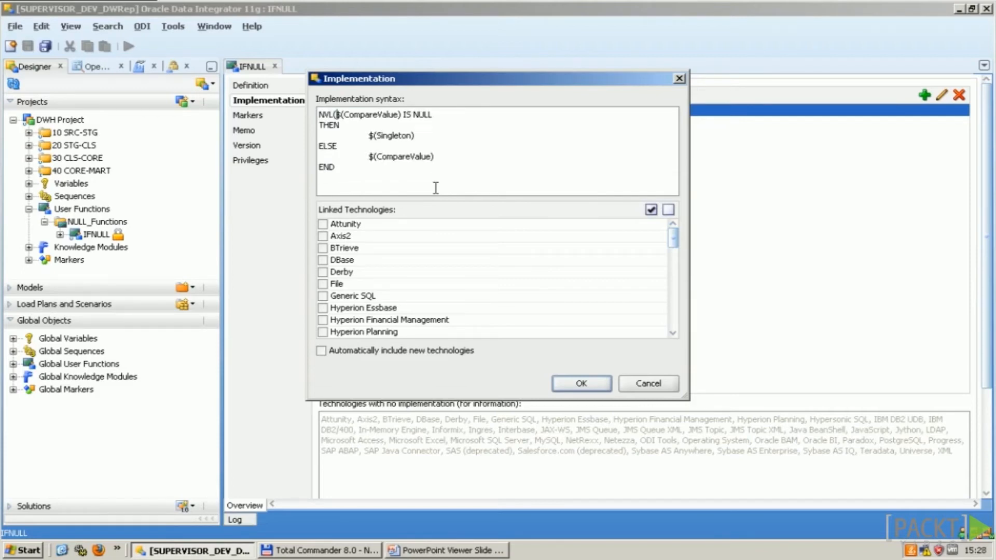
key(ctrl+Left)
key(ctrl+Left)
key(Left)
text(,)
Step: Remove IS NULL, THEN and the ELSE-to-END lines to finish NVL($(CompareValue), $(Singleton) )
key(ctrl+Right)
key(shift+ctrl+Right)
key(shift+ctrl+Right)
key(shift+ctrl+Right)
key(Delete)
key(Delete)
text())
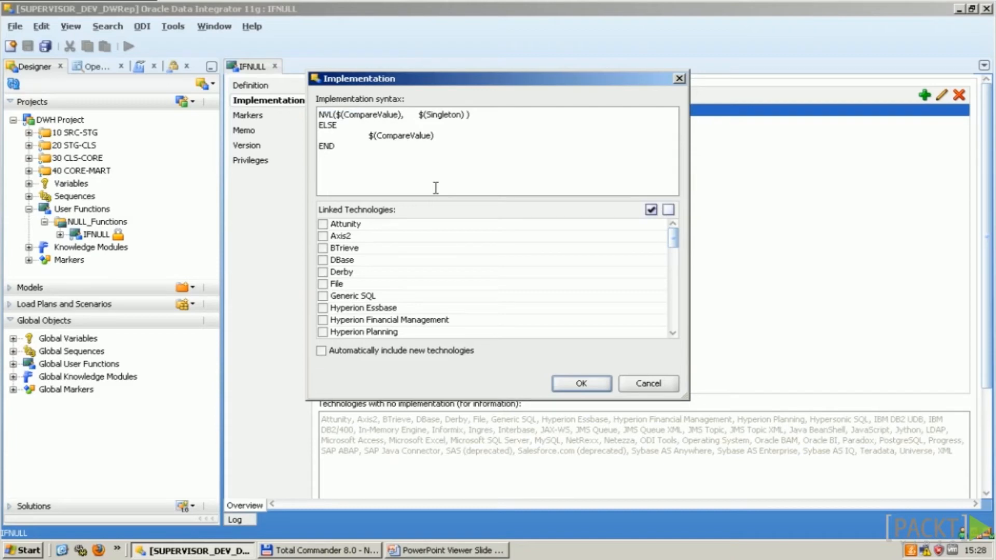
key(shift+ctrl+End)
key(Delete)
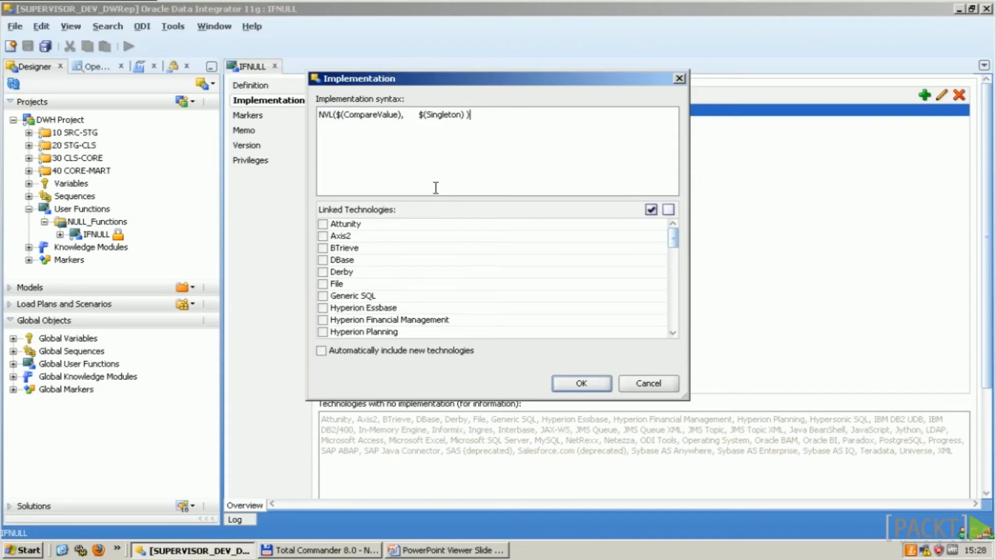
click(420, 115)
key(BackSpace)
key(BackSpace)
key(BackSpace)
key(BackSpace)
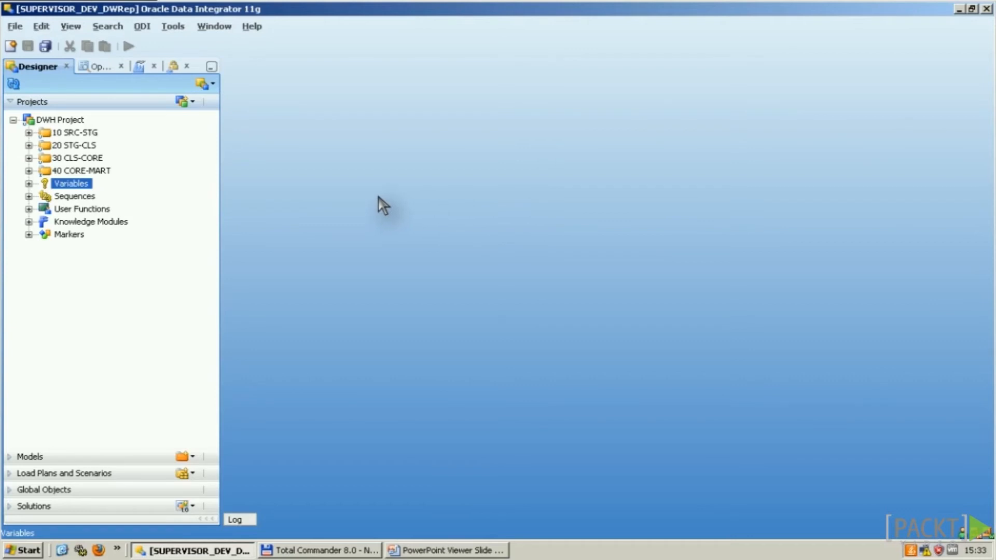
Step: Open Loop Package from 10 SRC-STG > Packages and show its diagram
click(29, 133)
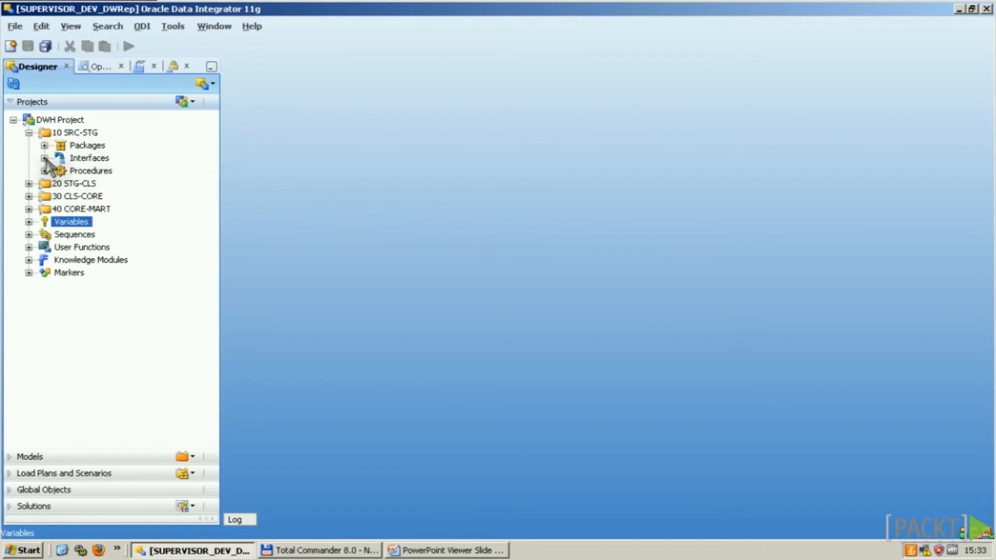
click(45, 145)
click(99, 159)
double_click(98, 160)
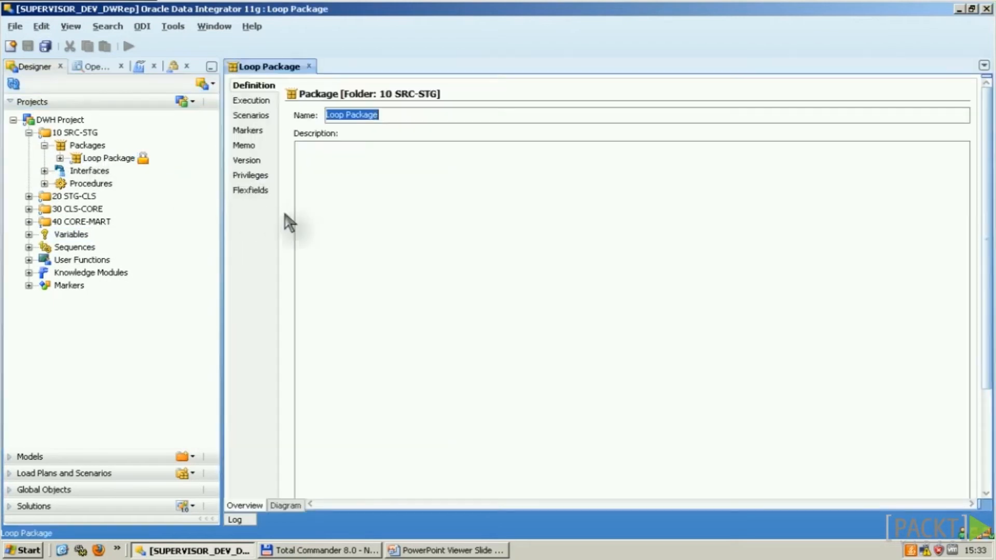
click(287, 506)
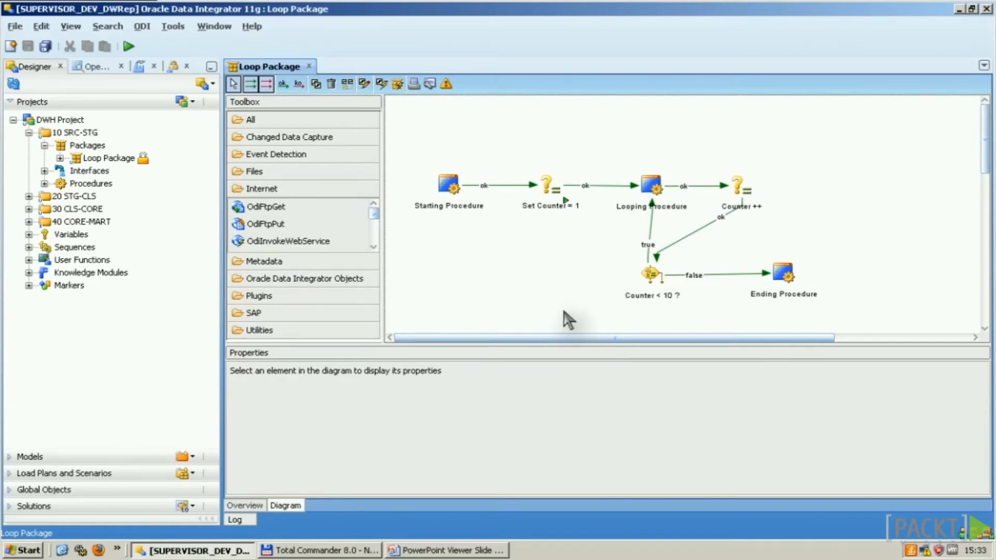
Step: Inspect the Set Counter = 1, Looping Procedure, Counter ++ and Counter < 10 ? steps
click(554, 192)
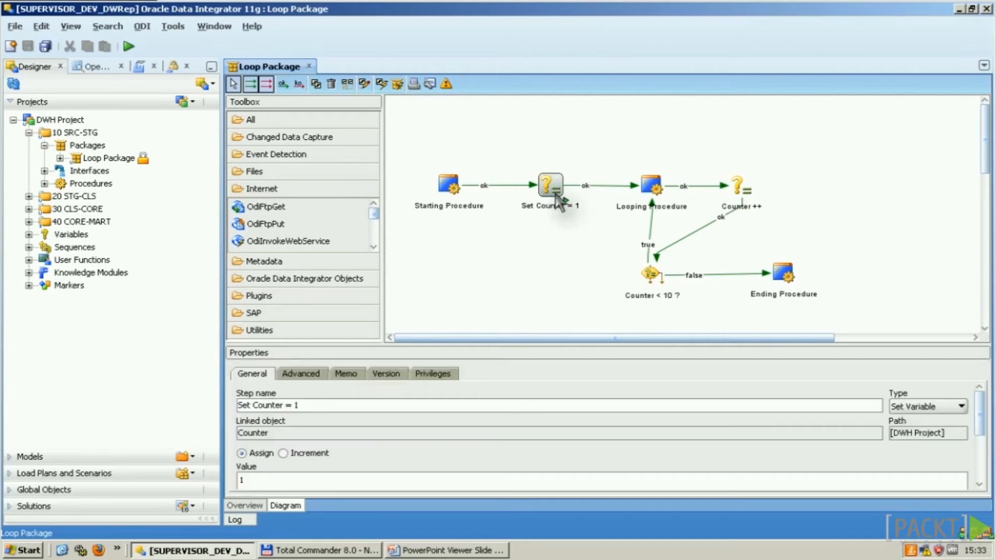
click(649, 192)
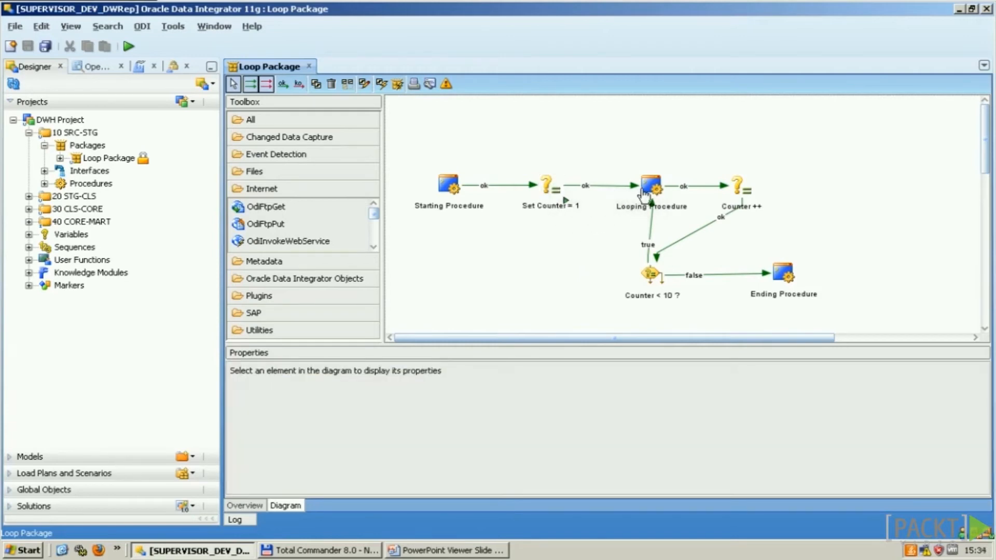
drag(736, 192, 737, 192)
click(747, 189)
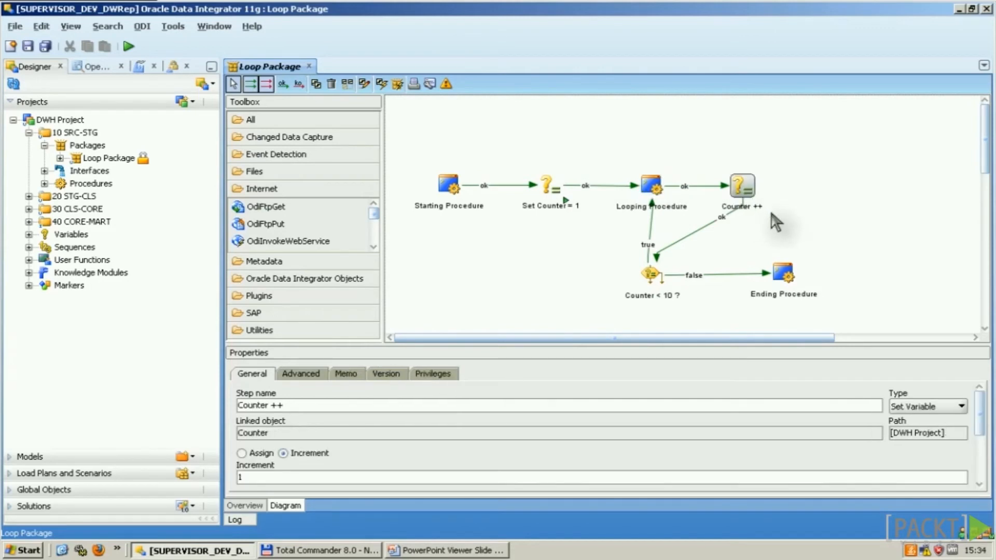
click(651, 280)
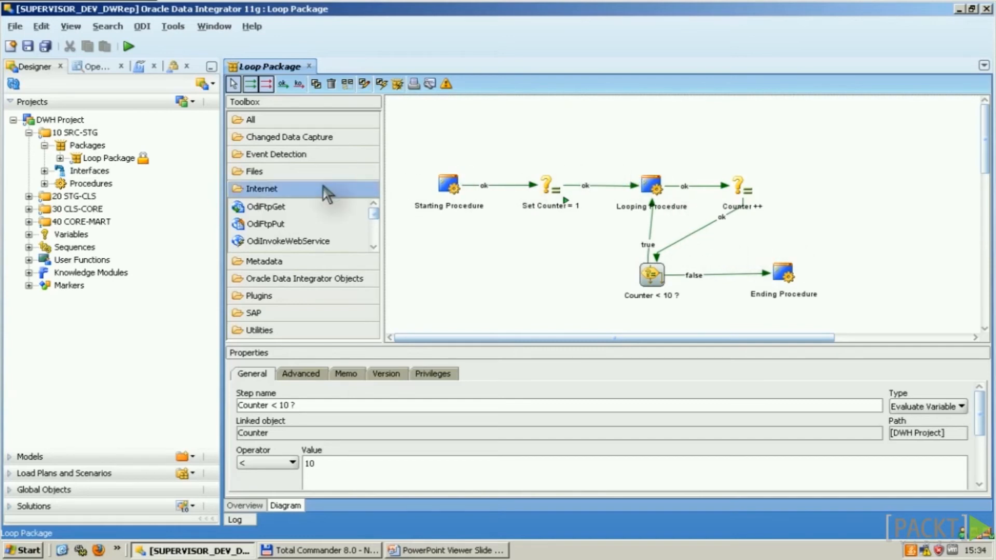
click(71, 235)
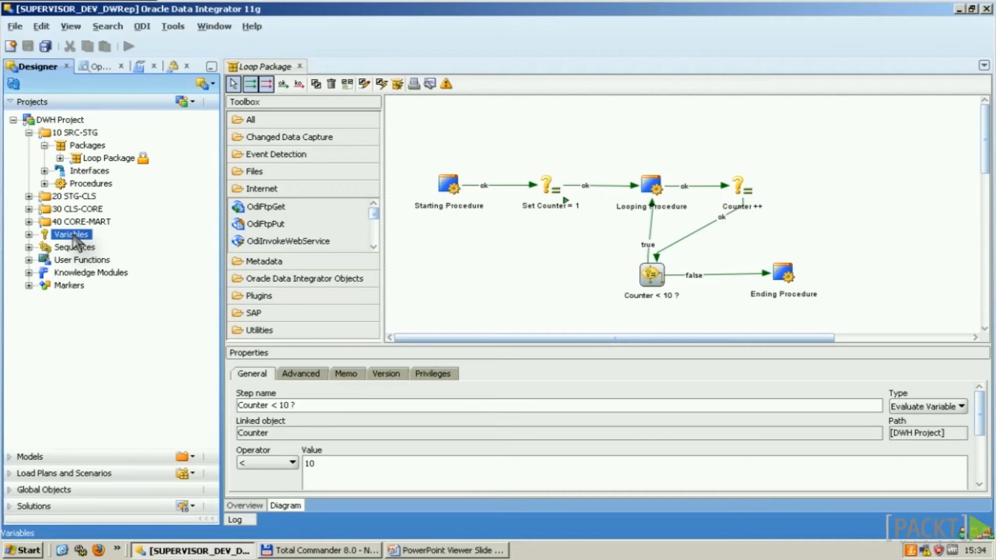
Step: Create project variable My_Variable as Alphanumeric with default value 1 and description 'My Variable'
right_click(73, 235)
click(113, 242)
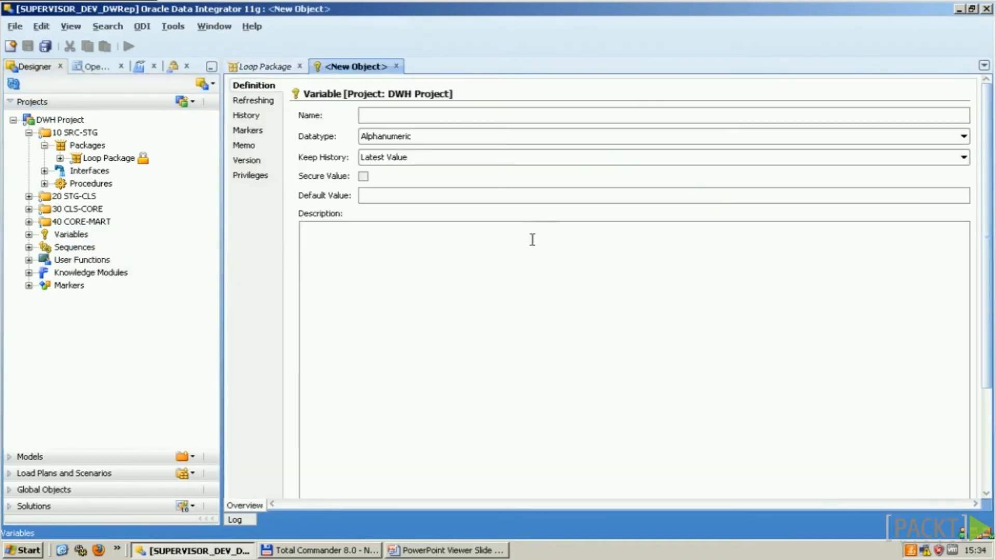
text(My_Variable)
click(447, 137)
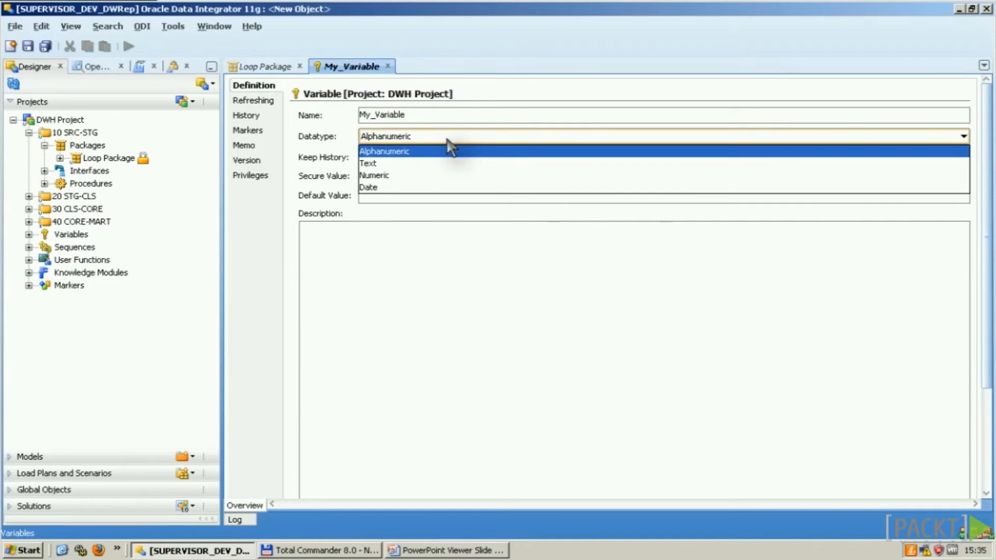
click(449, 147)
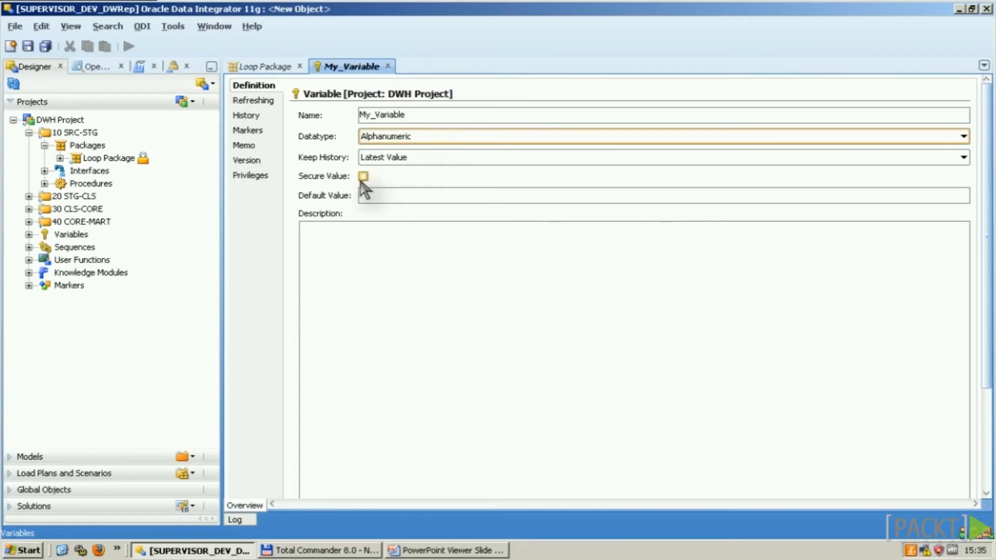
click(371, 195)
text(1)
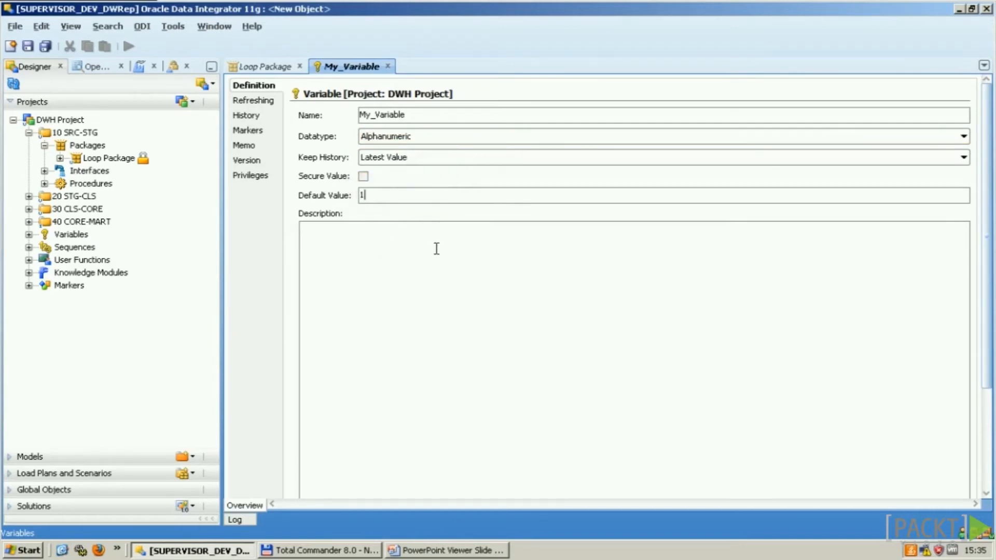
click(394, 250)
text(My Variable)
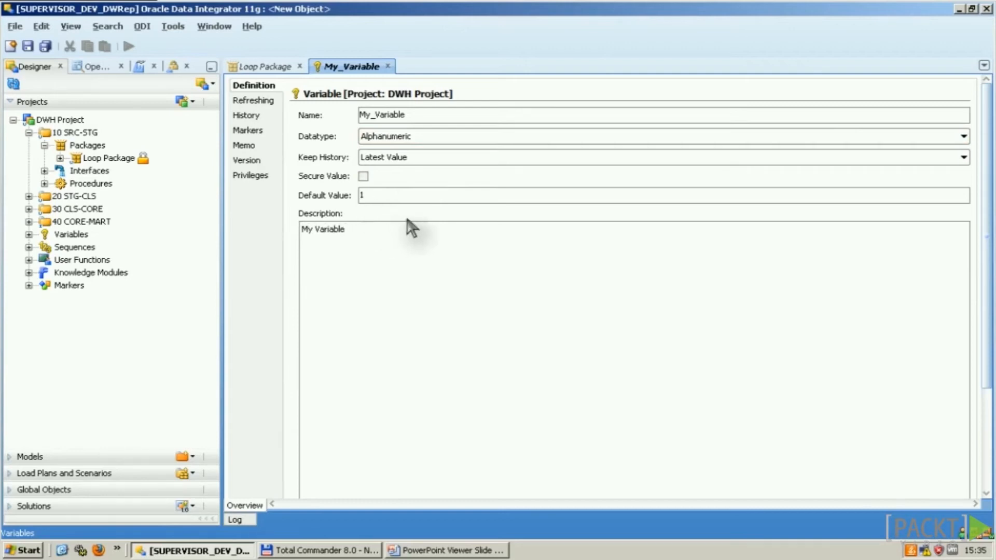
Step: Set My_Variable's refresh schema to 1 DWH_SRC and enter a select query on server_sources
click(271, 107)
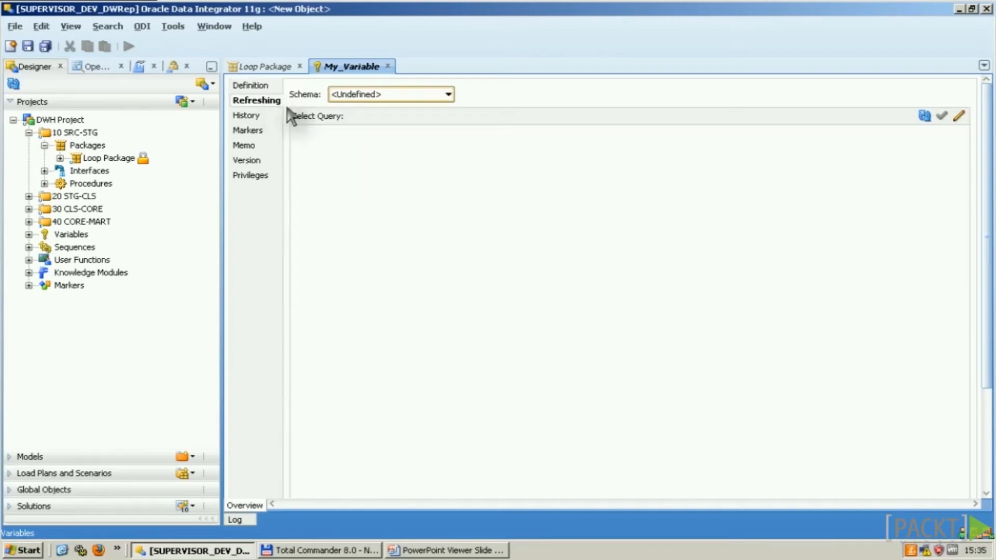
click(447, 94)
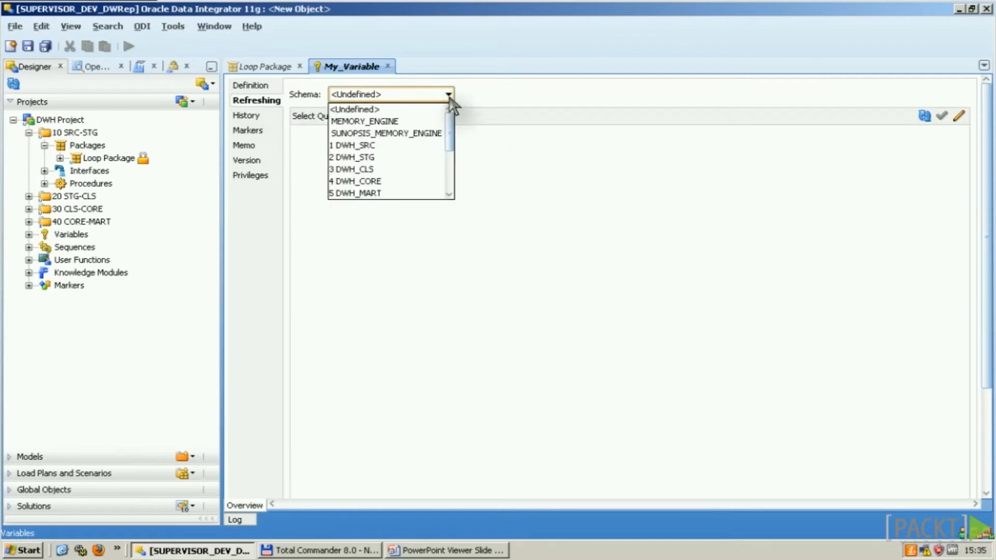
click(372, 146)
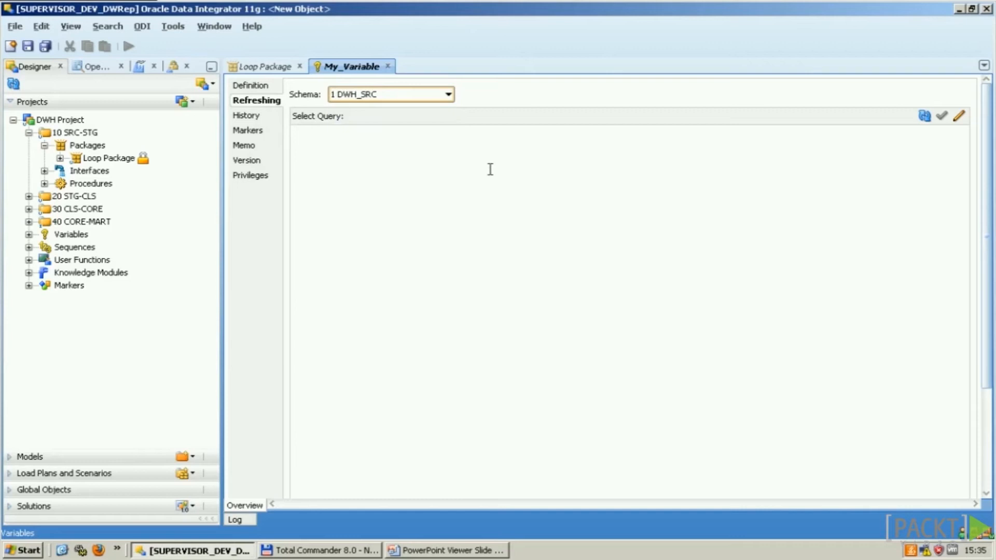
click(813, 160)
text(select)
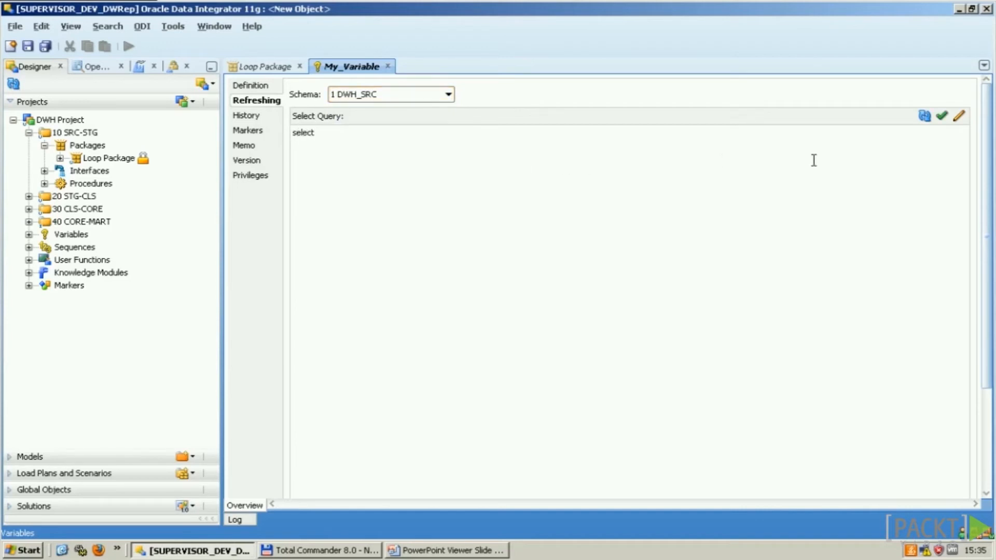
text( sysdate from dual )
text(select mytable from )
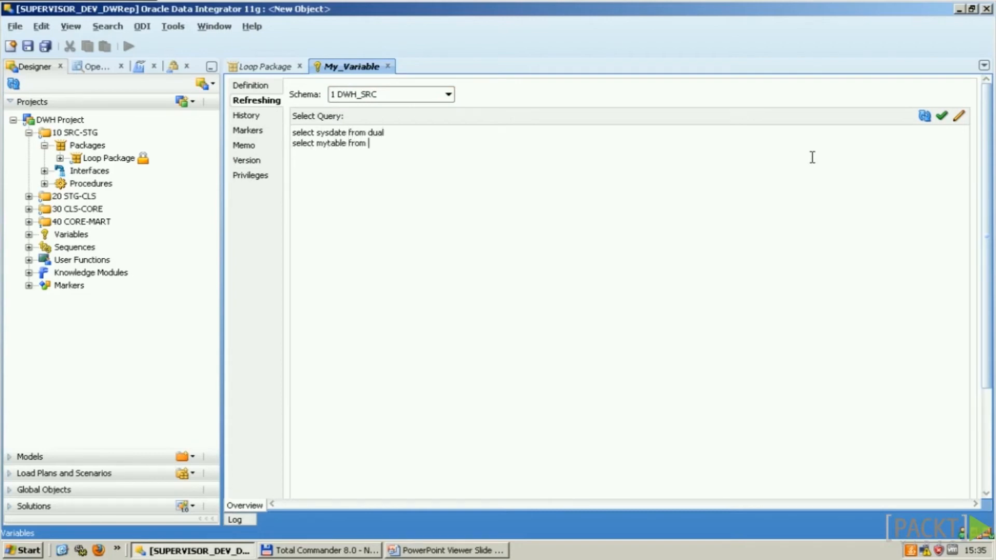
text(server_sources)
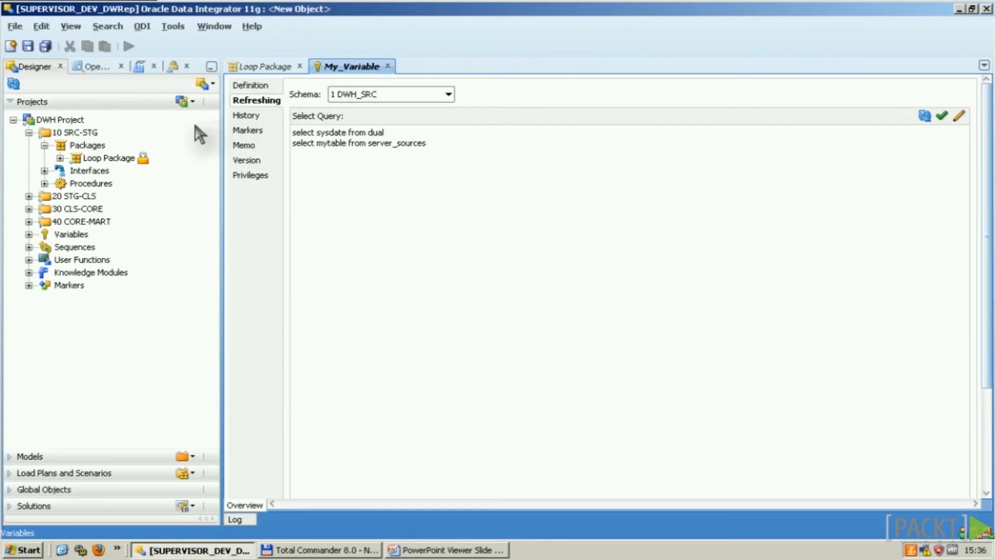
Step: Open the Archive Files loaded procedure and view its command steps
click(45, 183)
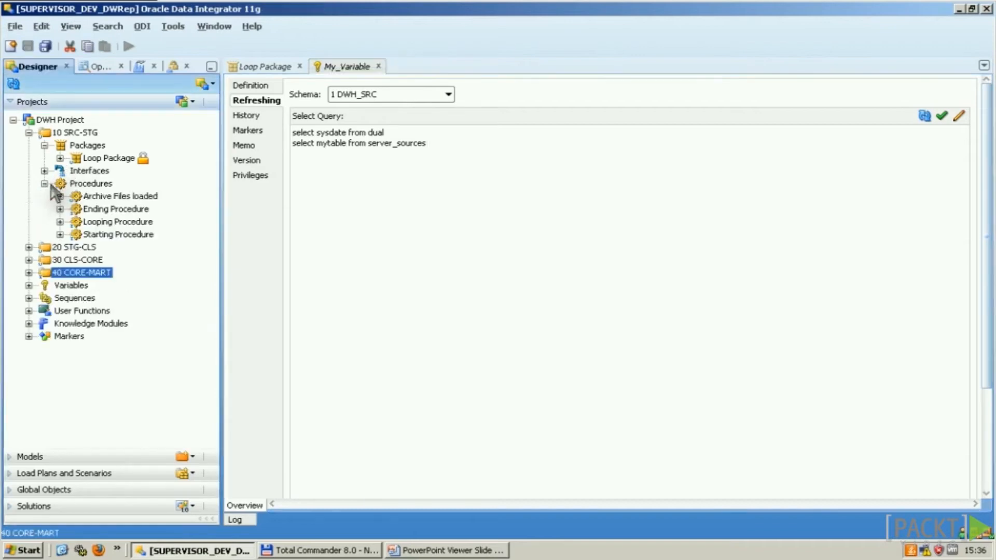
double_click(135, 196)
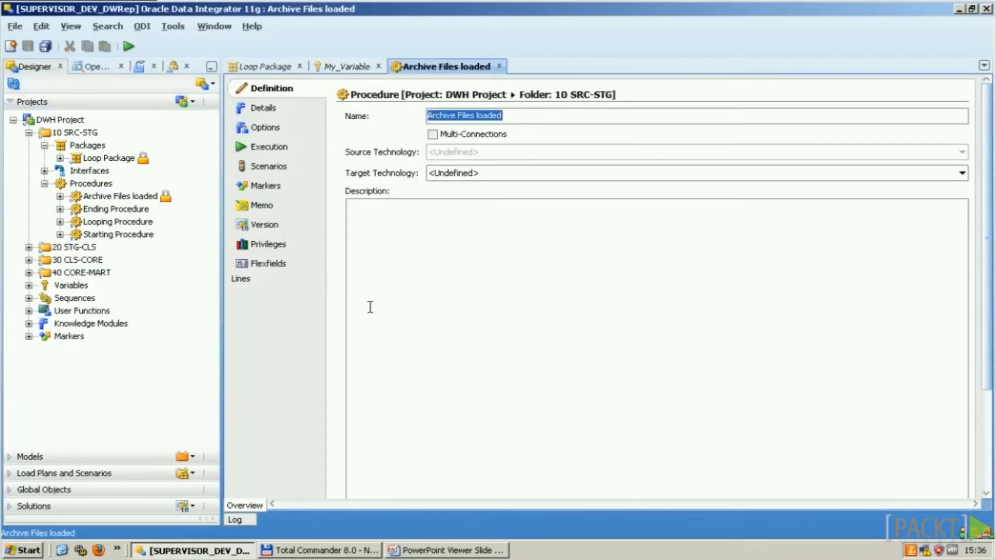
click(289, 107)
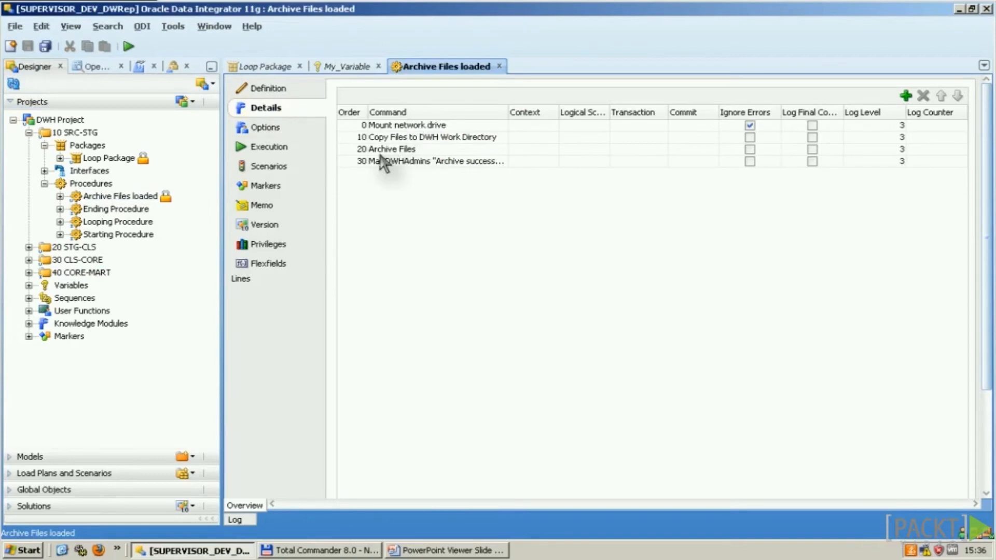
Step: Add and save a Check Box option named My Option, then open the Archive Files command
right_click(137, 200)
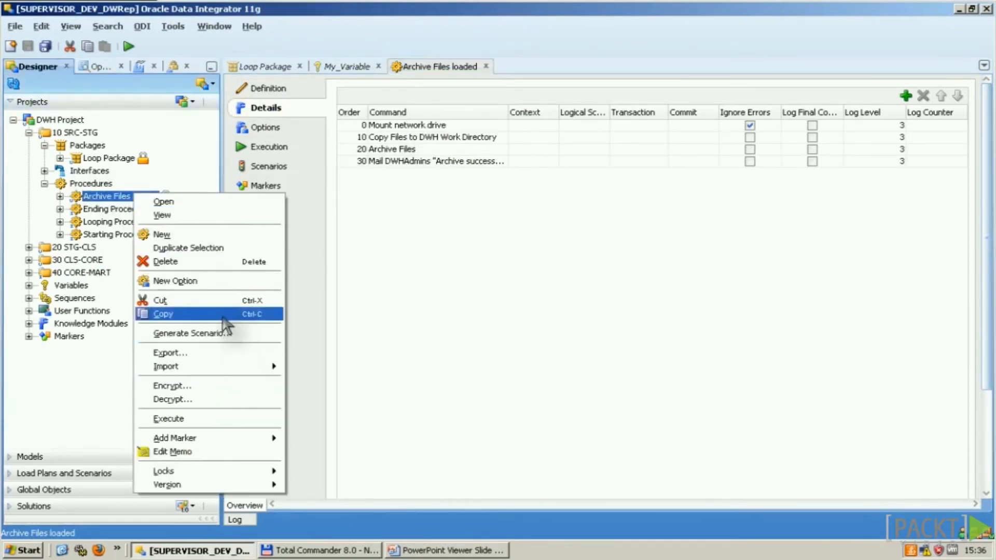
click(176, 280)
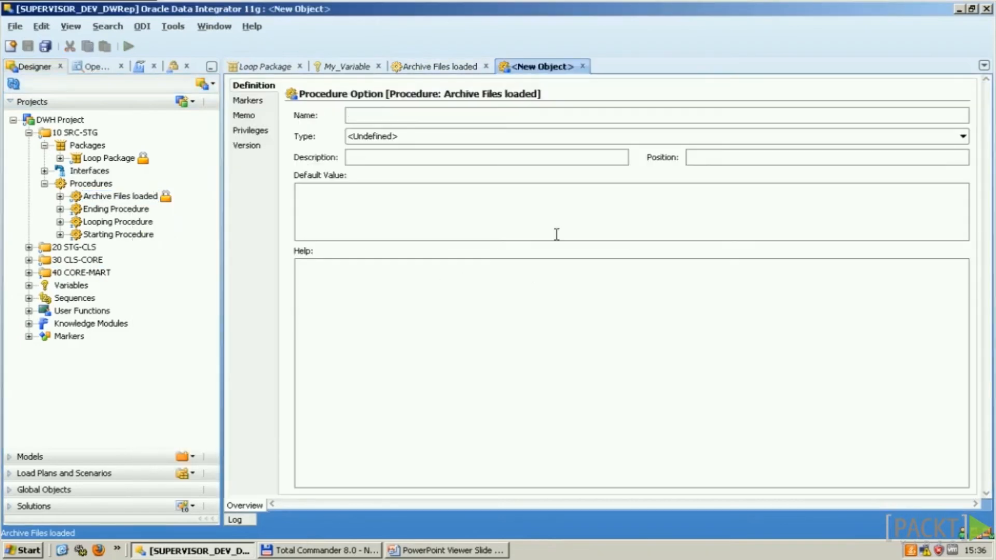
text(My Option)
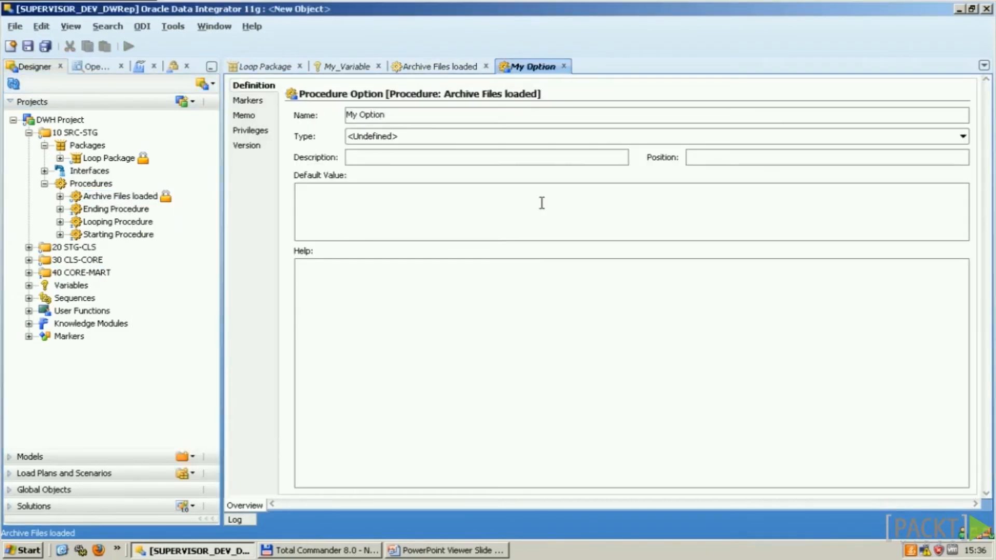
click(437, 137)
click(394, 151)
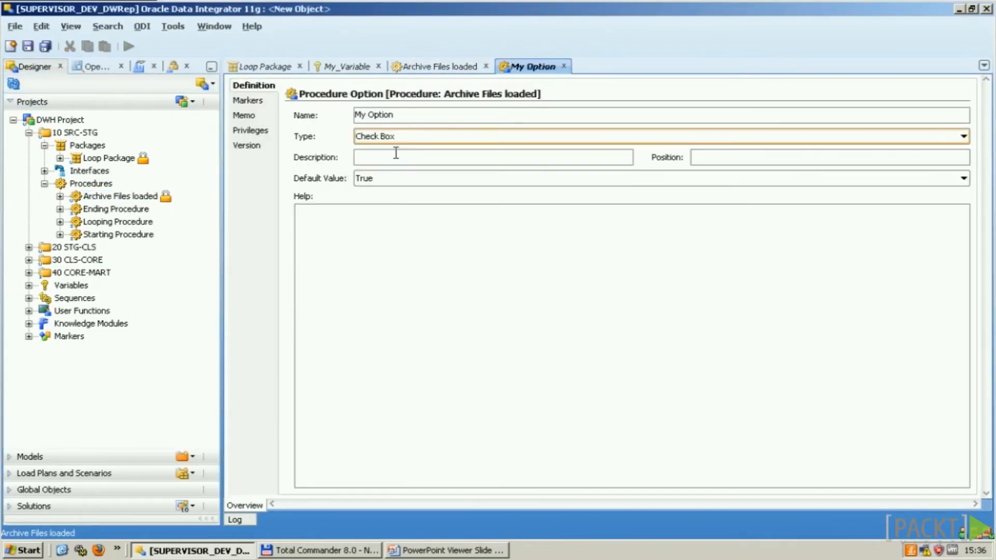
key(ctrl+s)
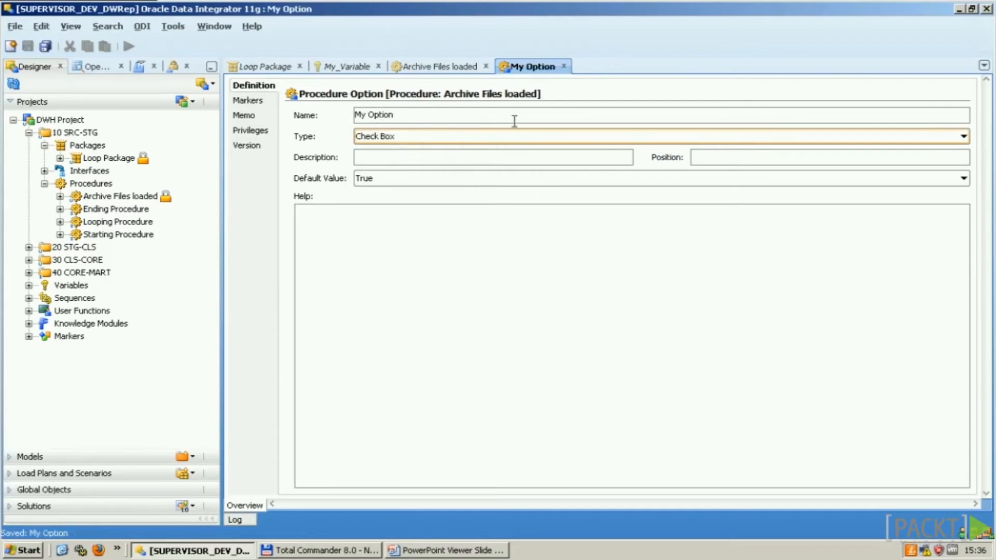
click(564, 66)
double_click(371, 148)
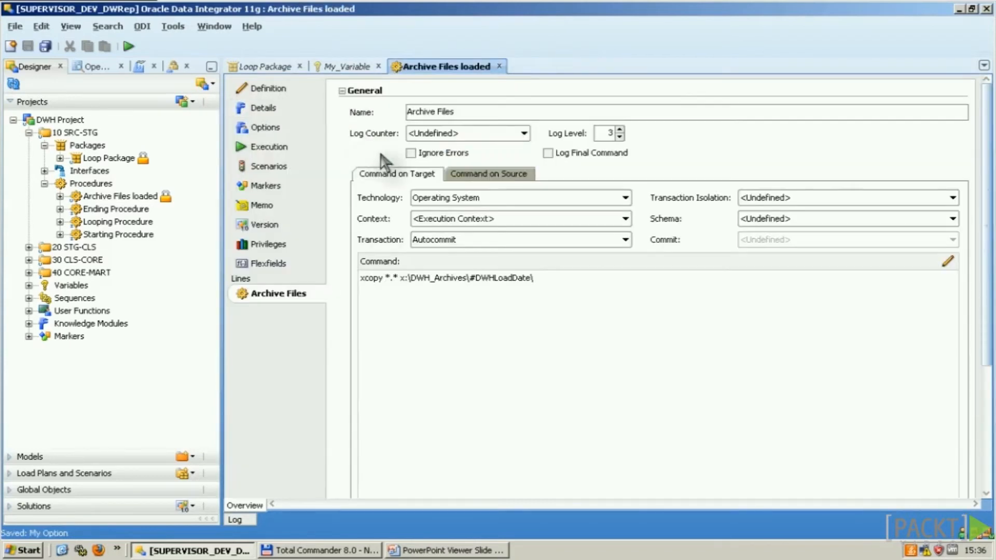
Step: Uncheck Always Execute for Archive Files and add #My_Option.value on a new command line
drag(989, 285, 988, 383)
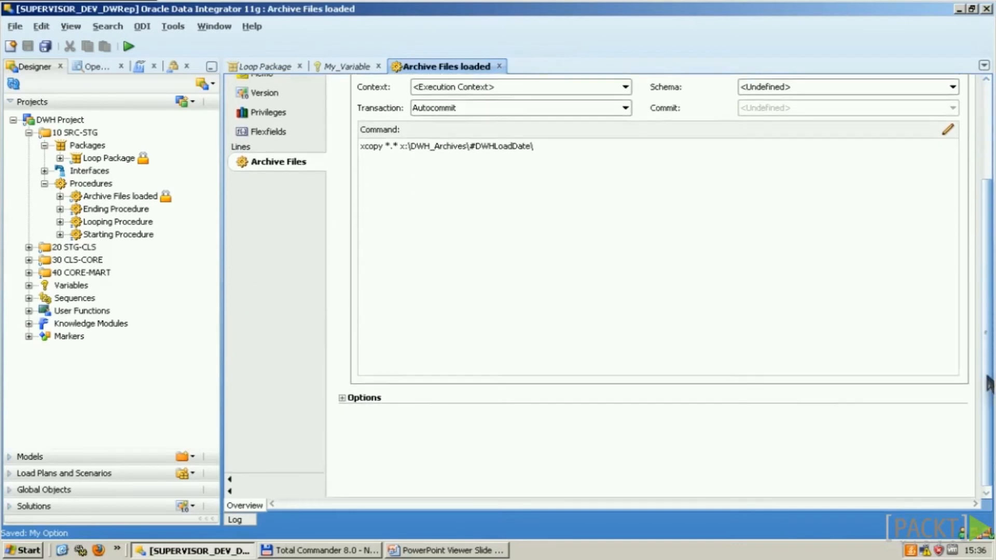
click(342, 393)
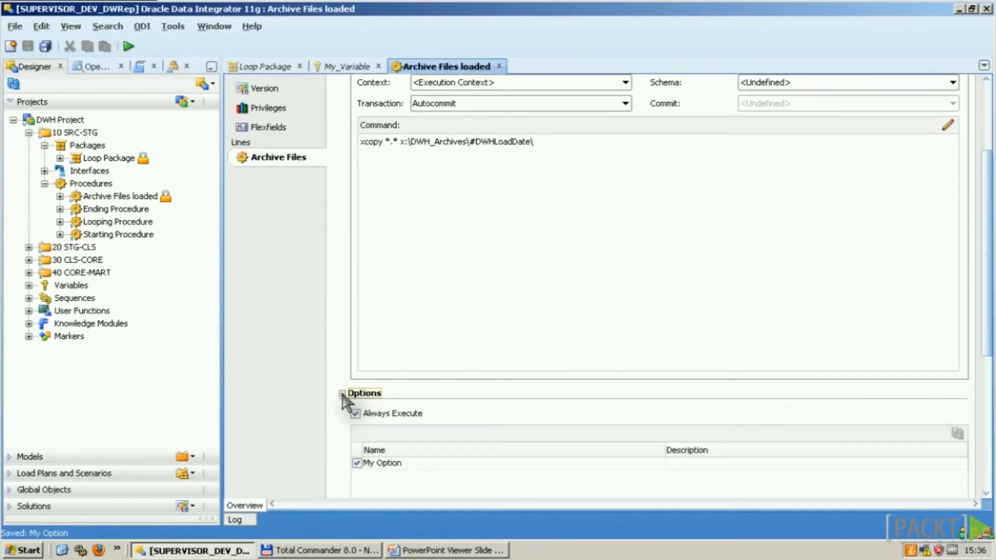
click(357, 463)
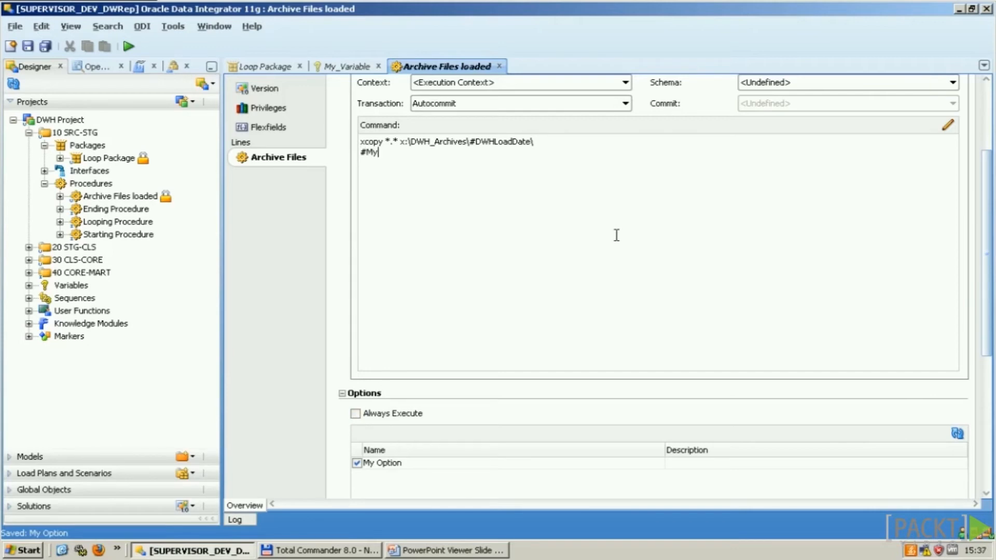
text(Option.value)
key(shift+Home)
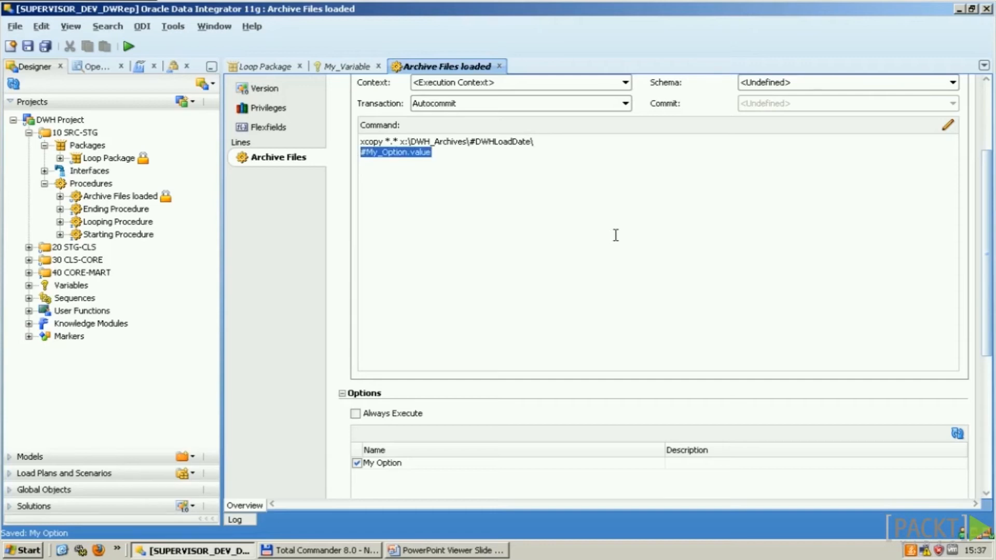
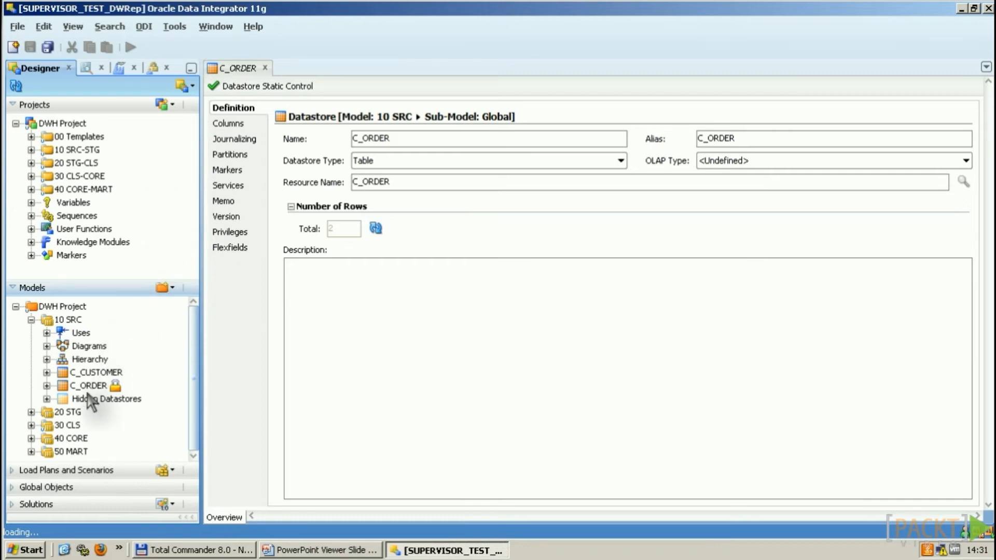
Step: Check D_CUSTOMER_H's CUSTOMER_FK reference synchronously from its Control settings, confirming all four counts are 0
click(31, 438)
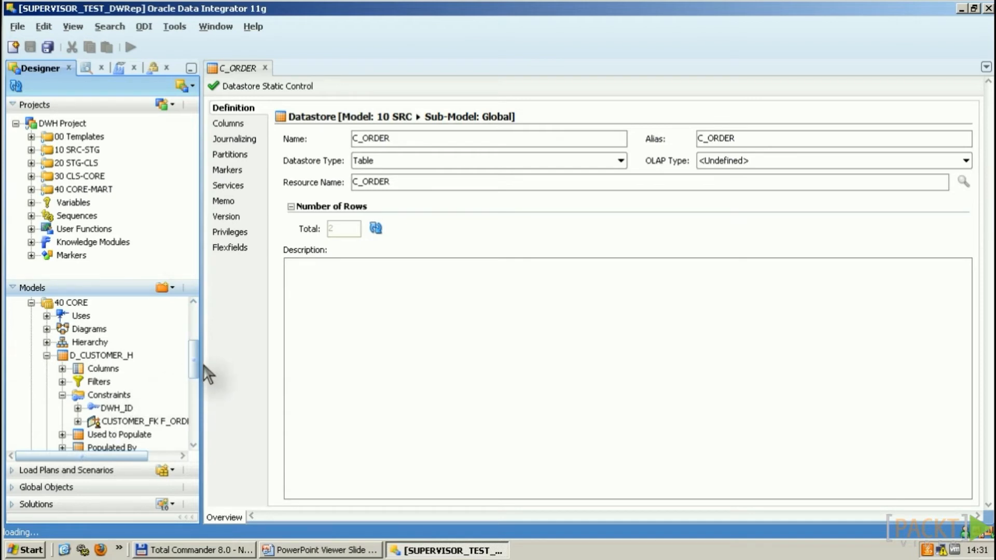
click(125, 421)
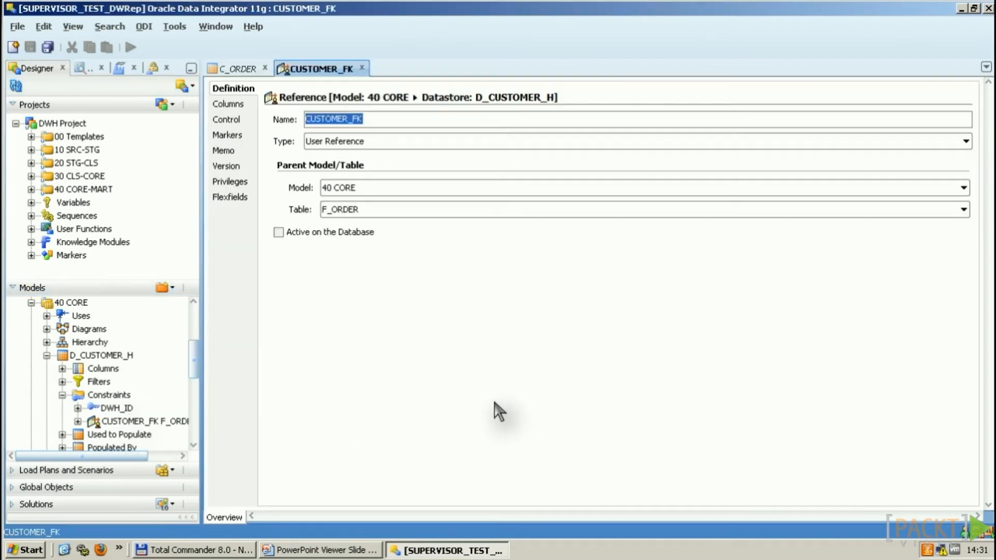
click(228, 120)
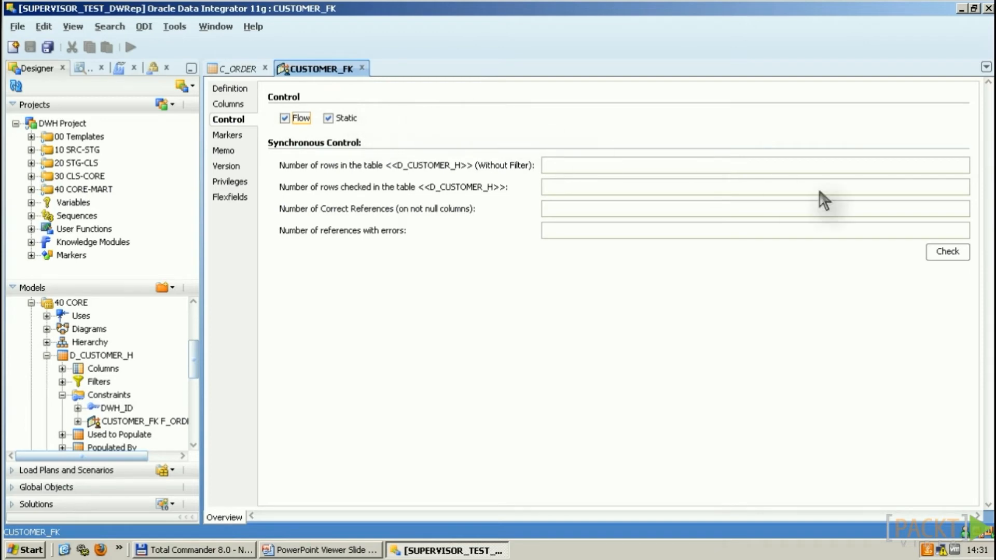
click(949, 255)
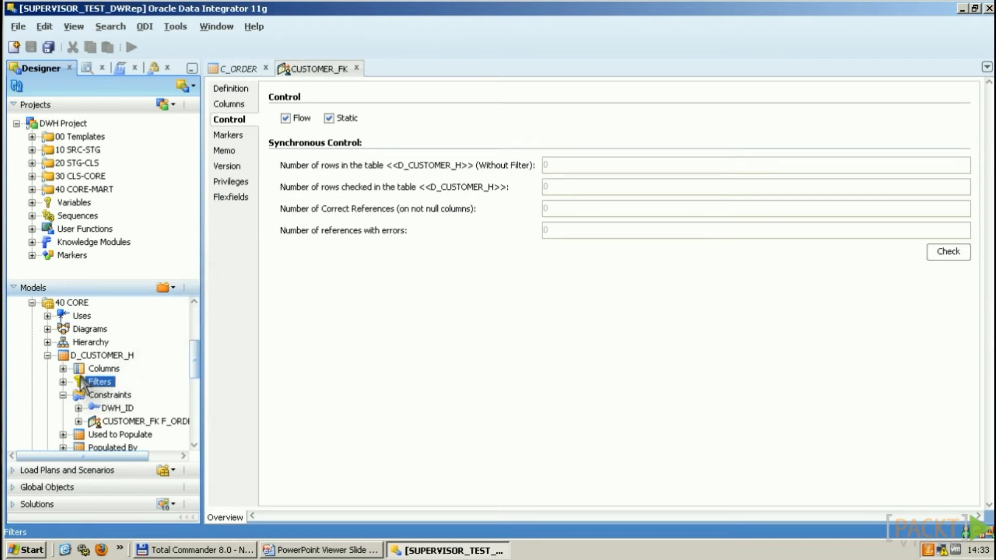
click(63, 368)
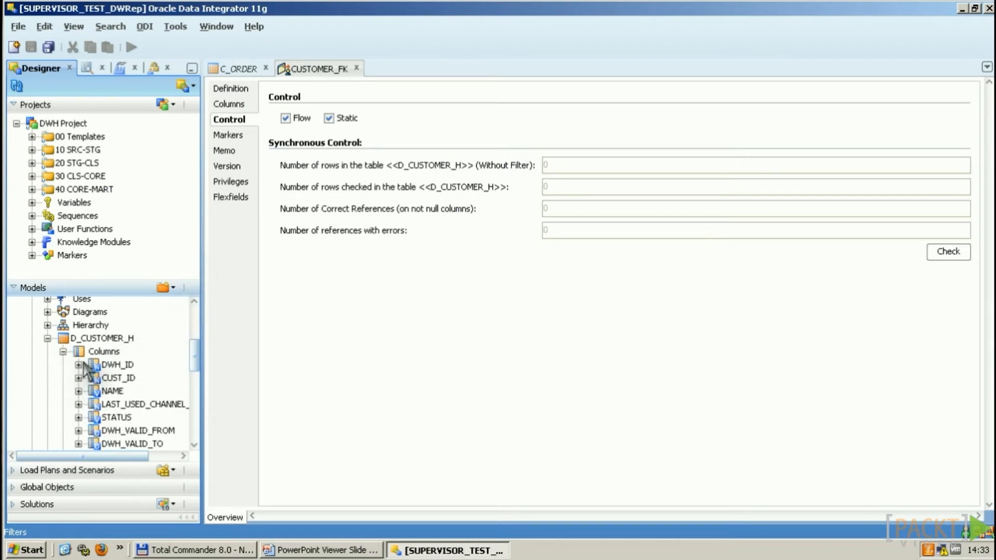
double_click(108, 367)
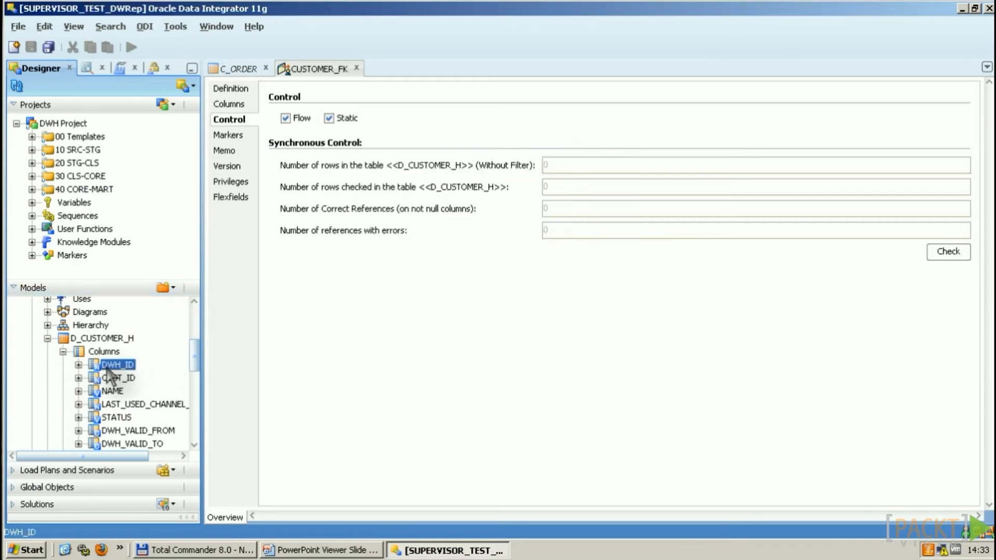
click(238, 121)
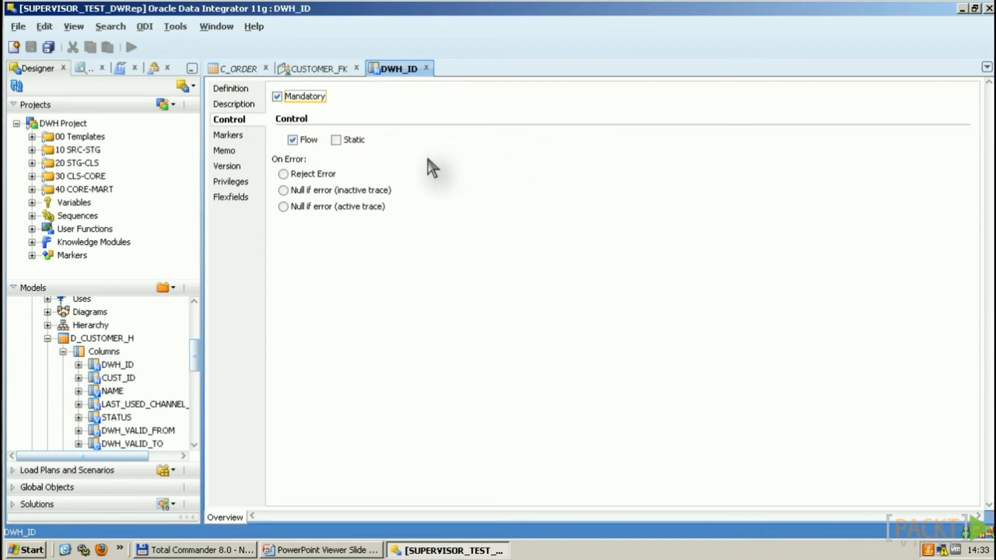
click(284, 175)
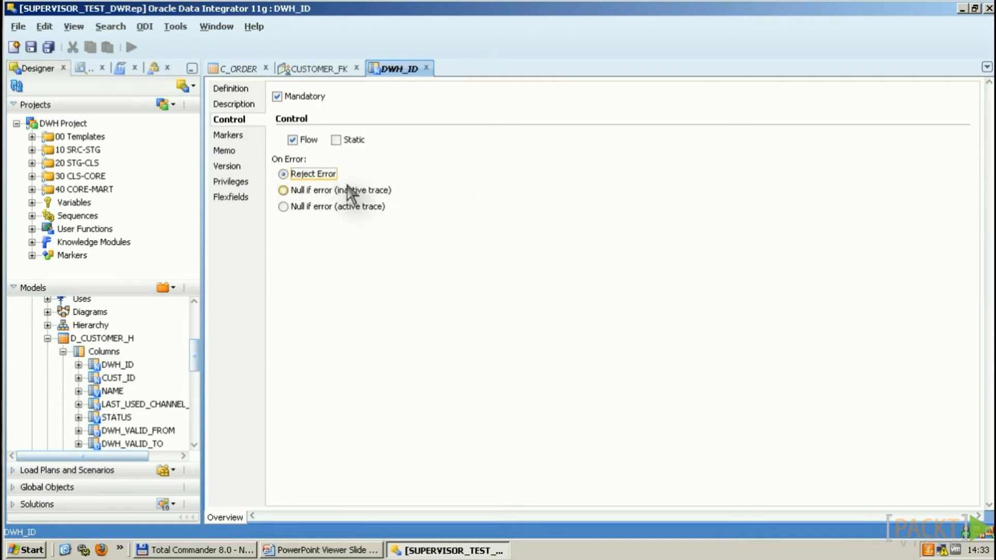
click(283, 191)
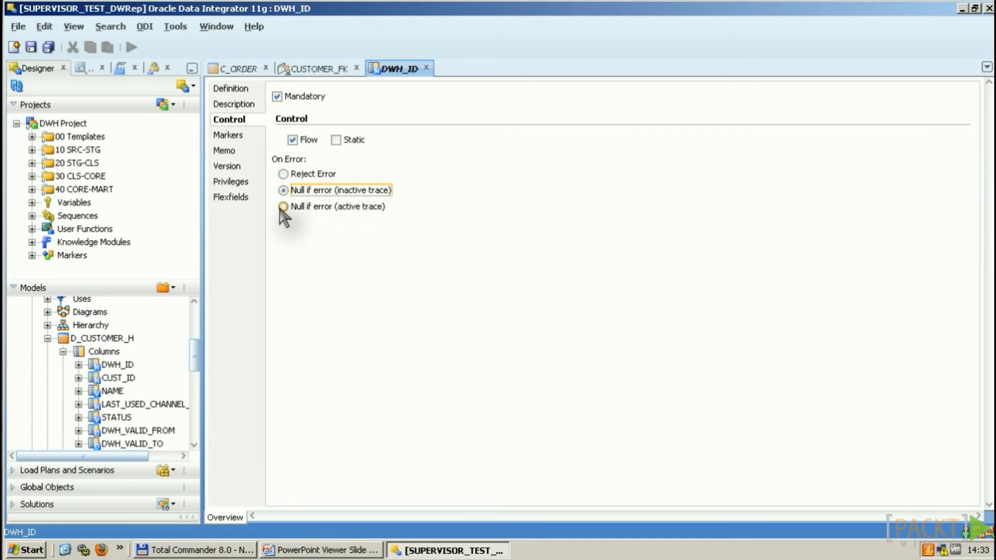
click(426, 68)
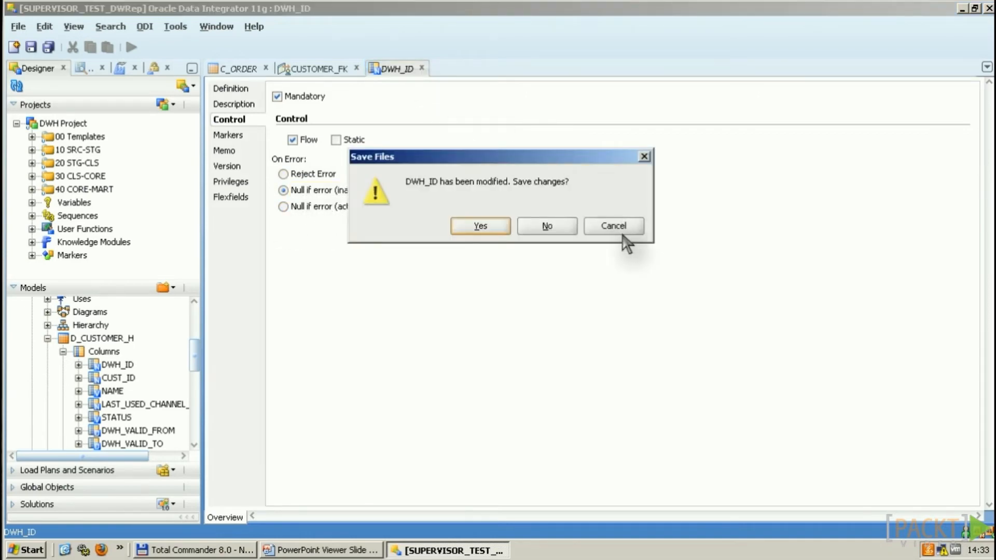
click(547, 225)
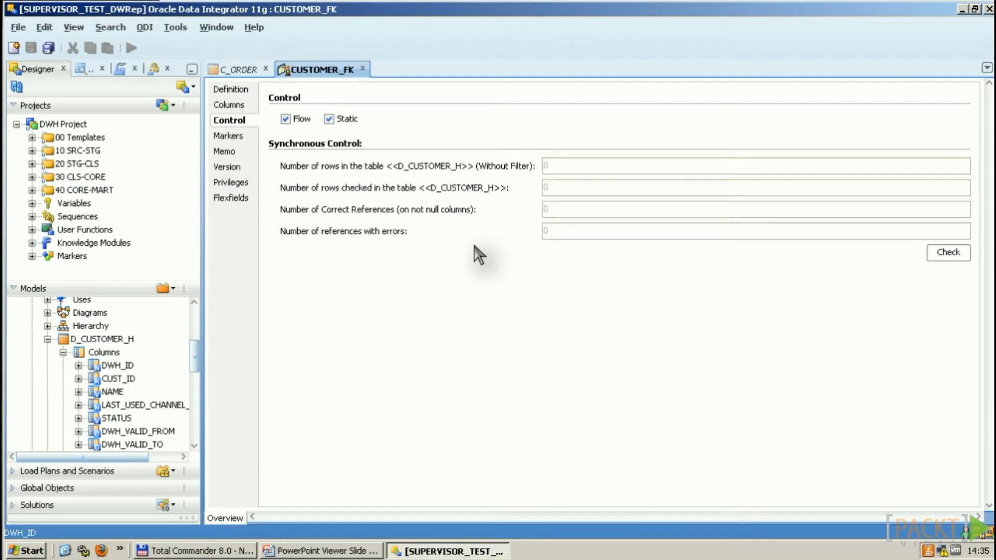
click(63, 353)
click(79, 366)
Step: Open the DWH_ID primary key of D_CUSTOMER_H and view its control settings
double_click(111, 392)
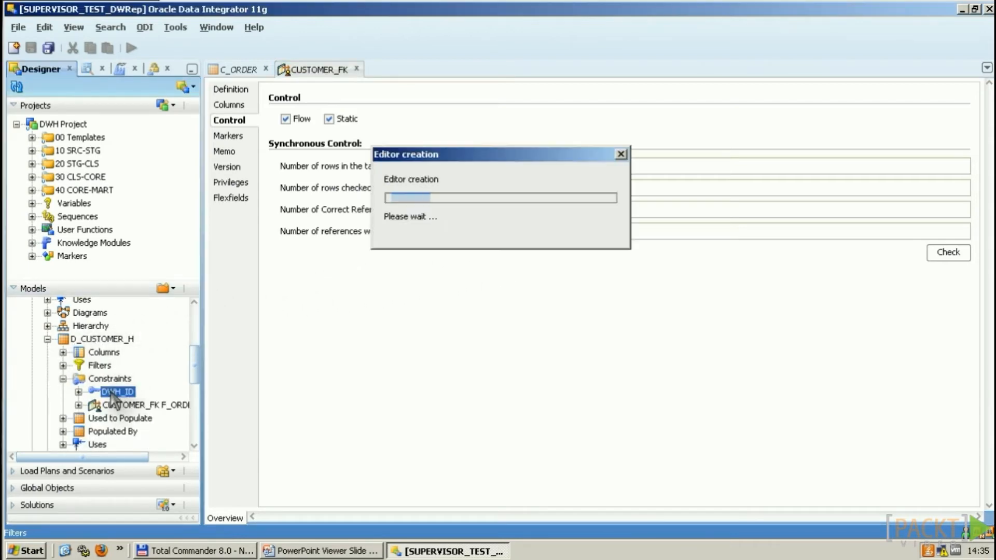
click(241, 122)
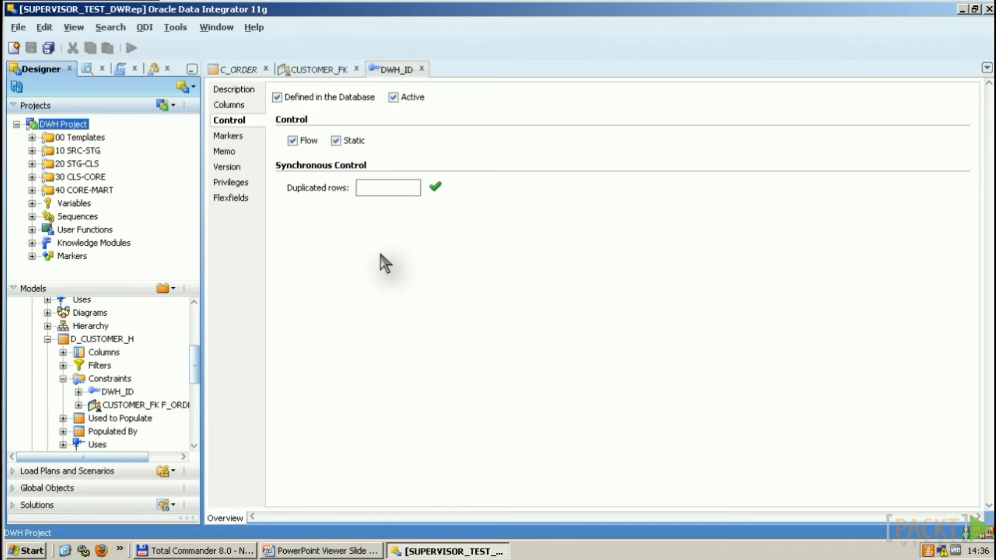
click(32, 243)
Step: Open CKM Oracle's command list and read the SQL of the 'insert FK errors' command
double_click(108, 234)
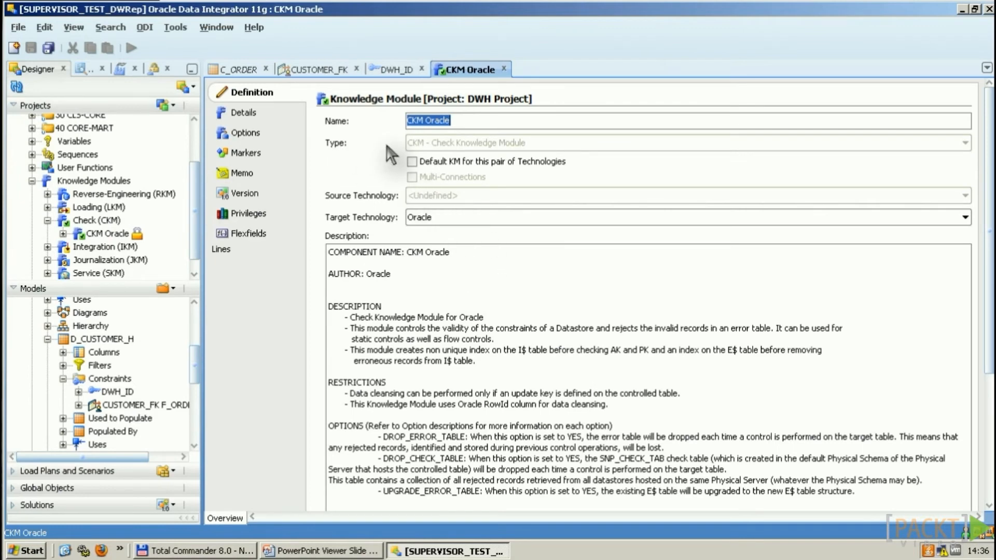
click(244, 113)
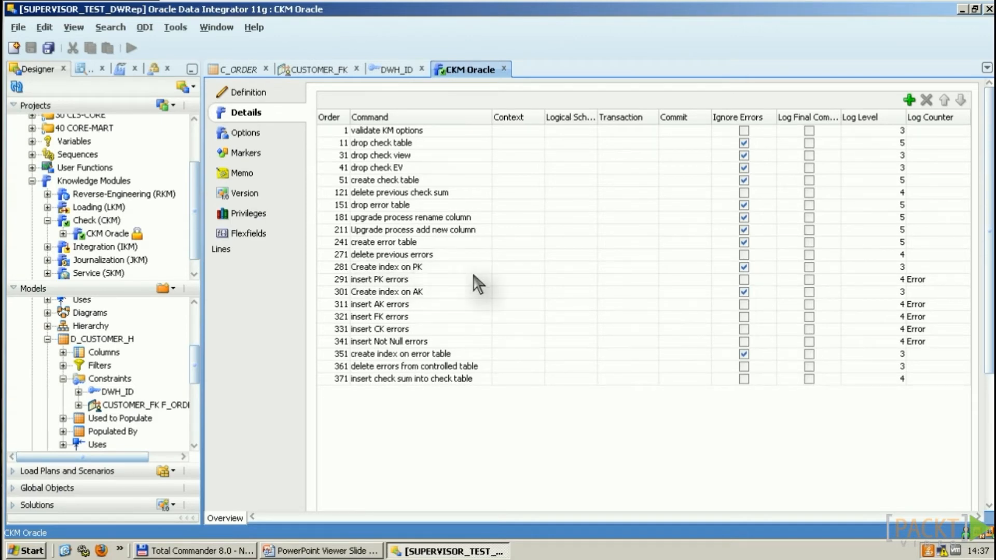
click(391, 305)
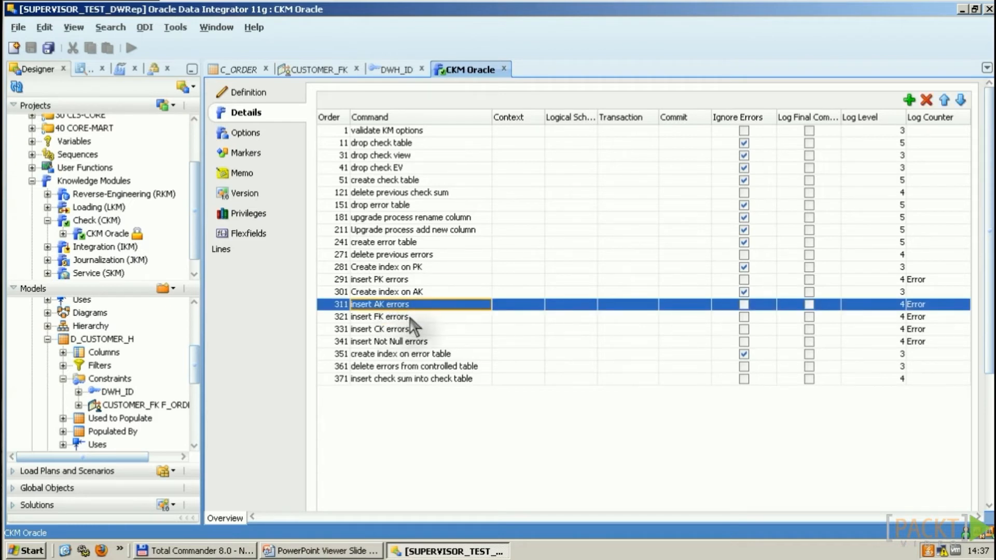
click(410, 318)
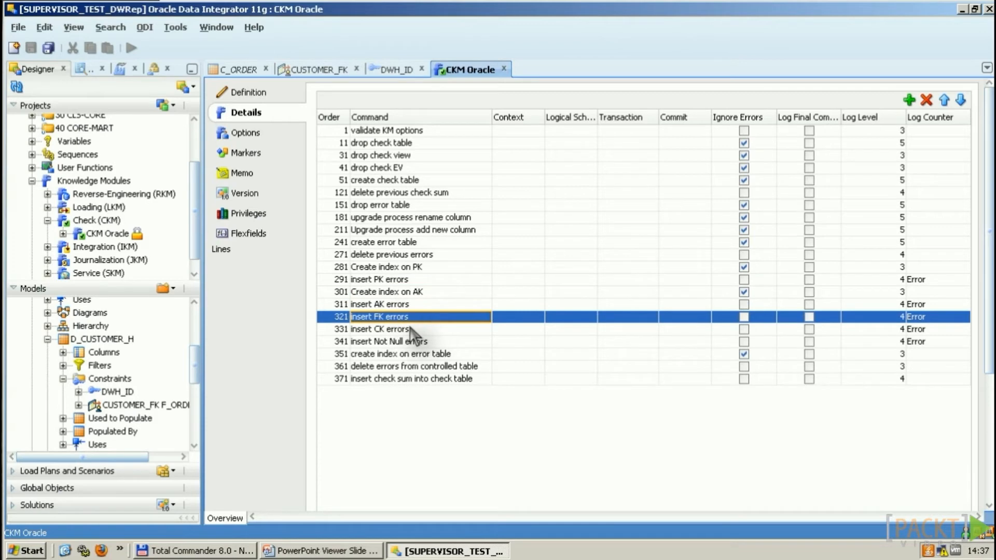
click(413, 330)
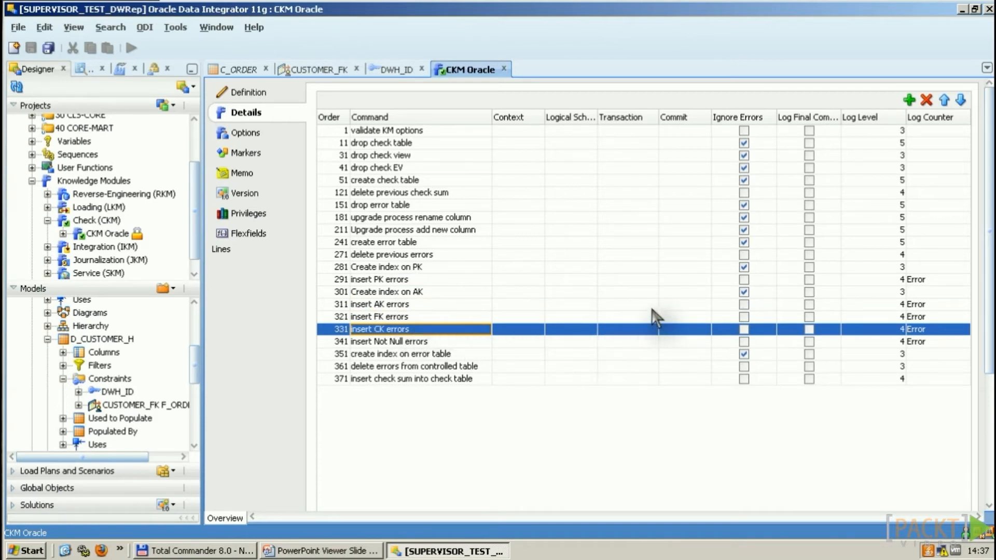
double_click(403, 318)
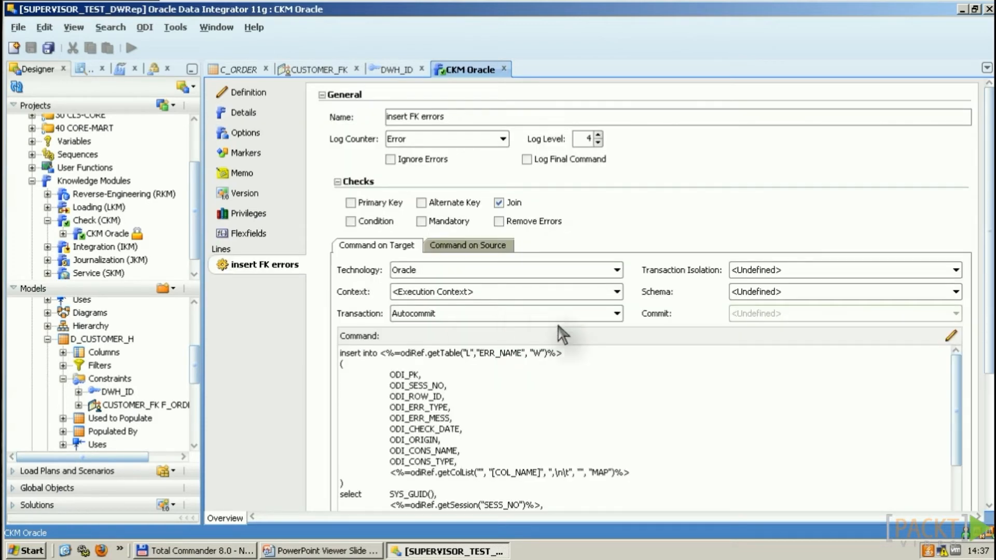
drag(959, 393, 958, 418)
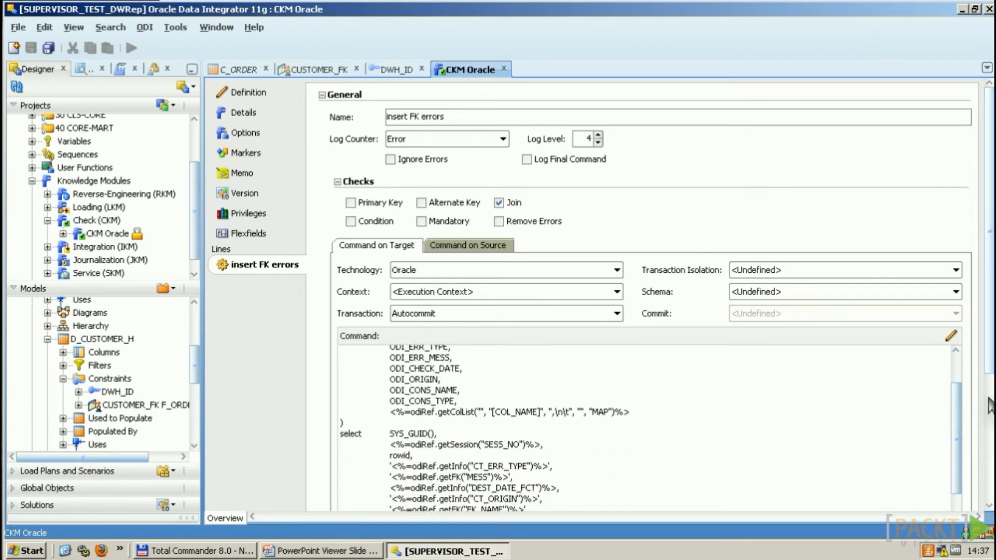
scroll(960, 374, up, 2)
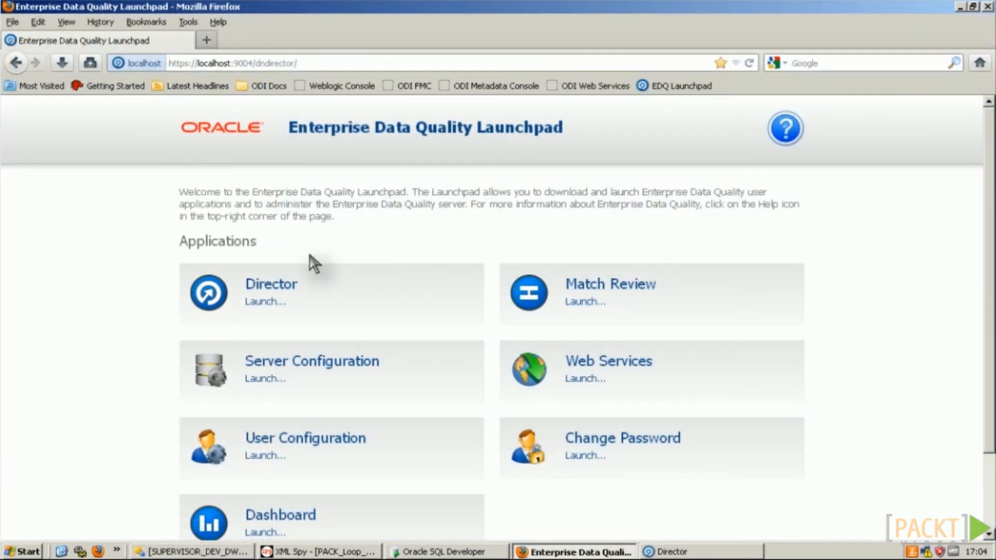
Step: In EDQ Director expand Projects and DWH Data Quality, then return to ODI Studio's Packages folder
click(737, 551)
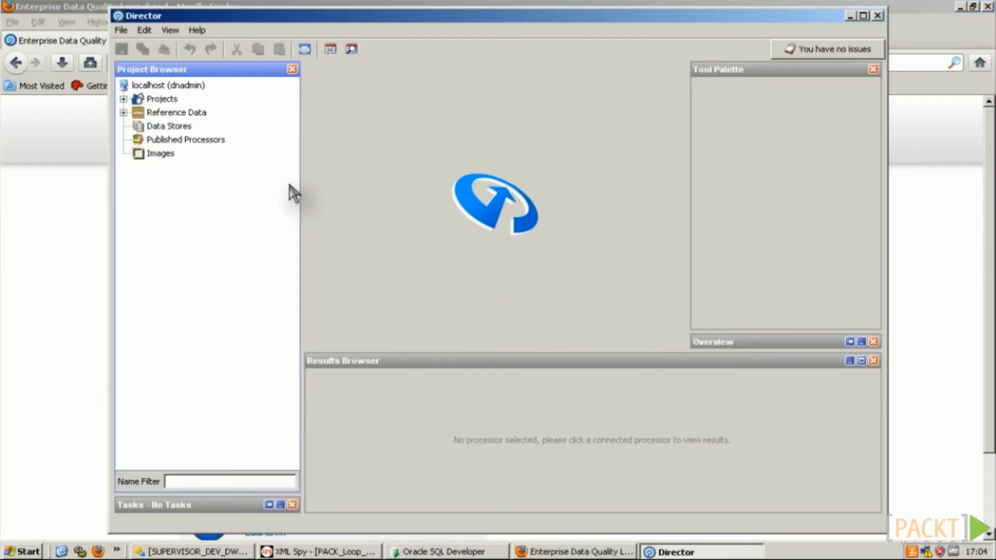
click(123, 99)
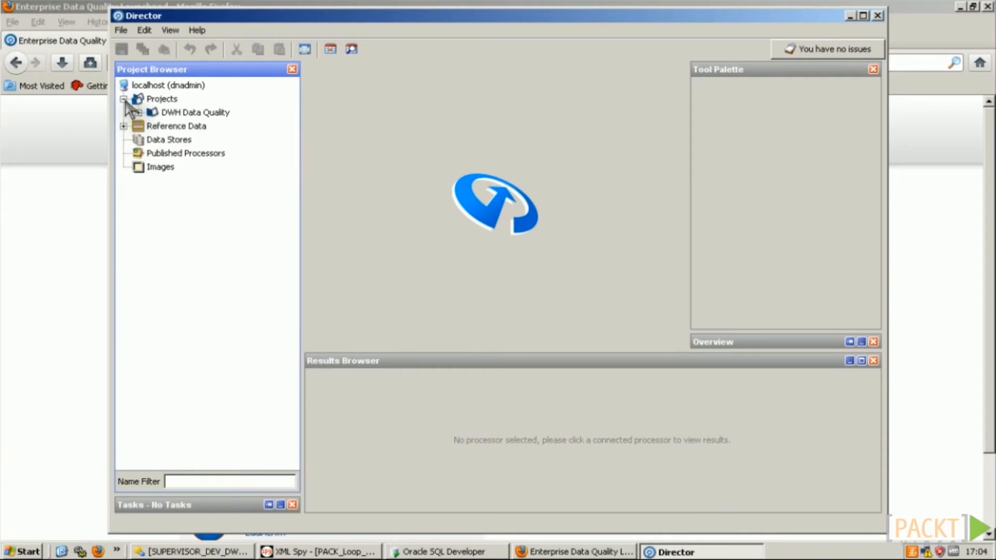
click(138, 113)
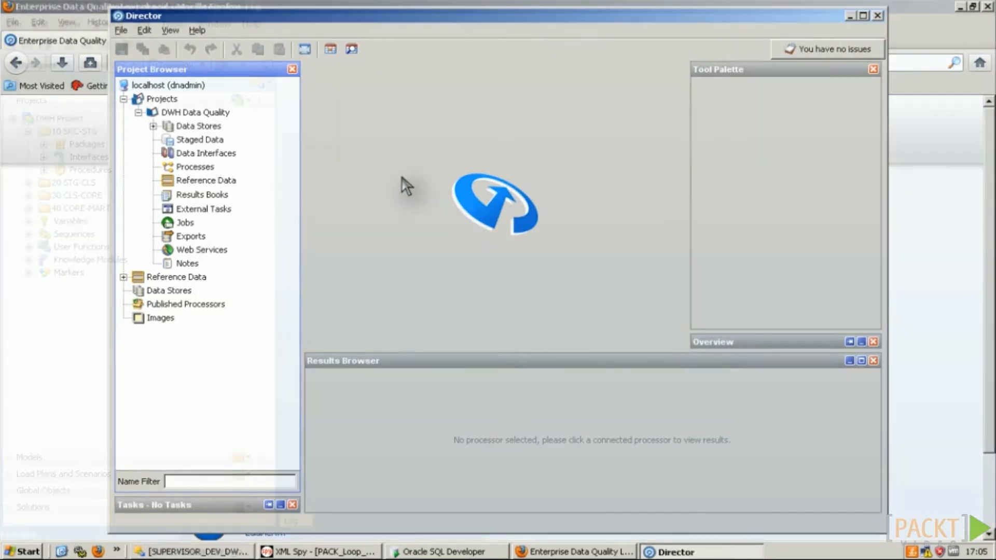
key(alt+Tab)
right_click(87, 145)
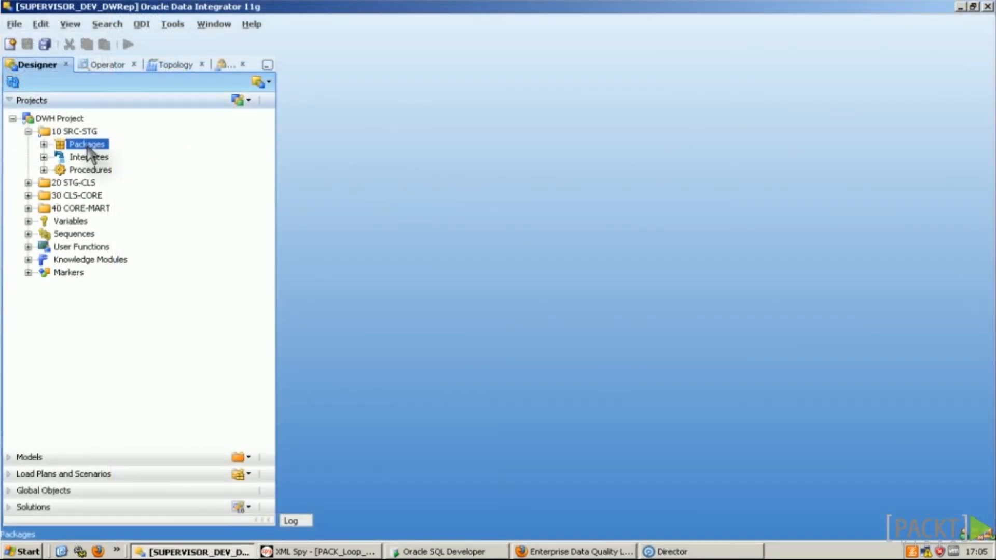
Step: Create 'EDQ Package' in 10 SRC-STG with an EnterpriseDataQuality step placed on its diagram
click(139, 154)
text(EDQ P)
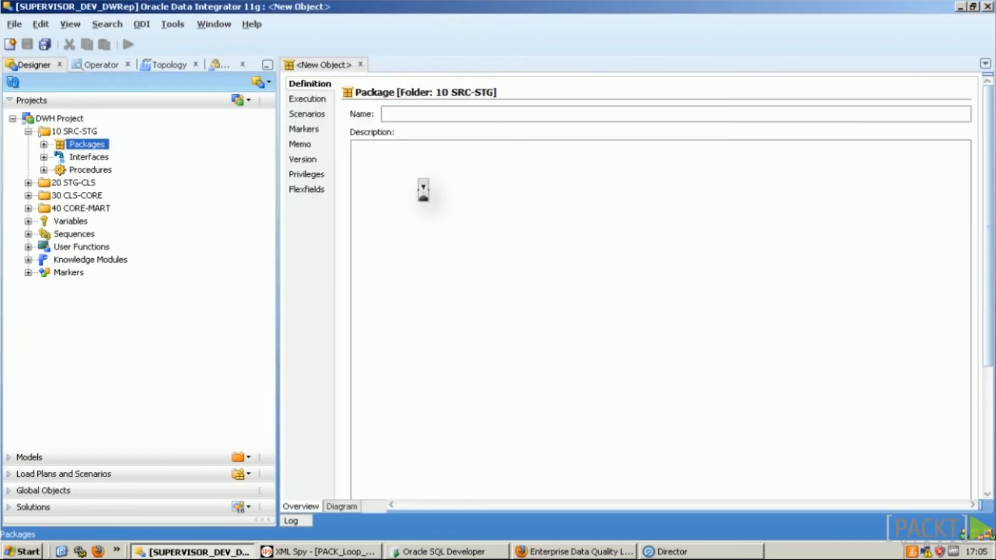
text(ackage)
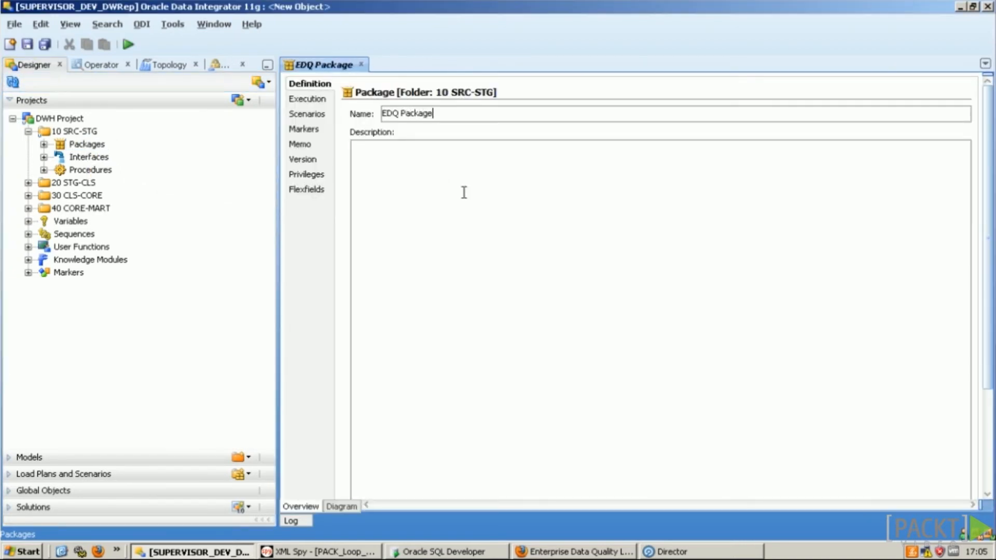
click(347, 507)
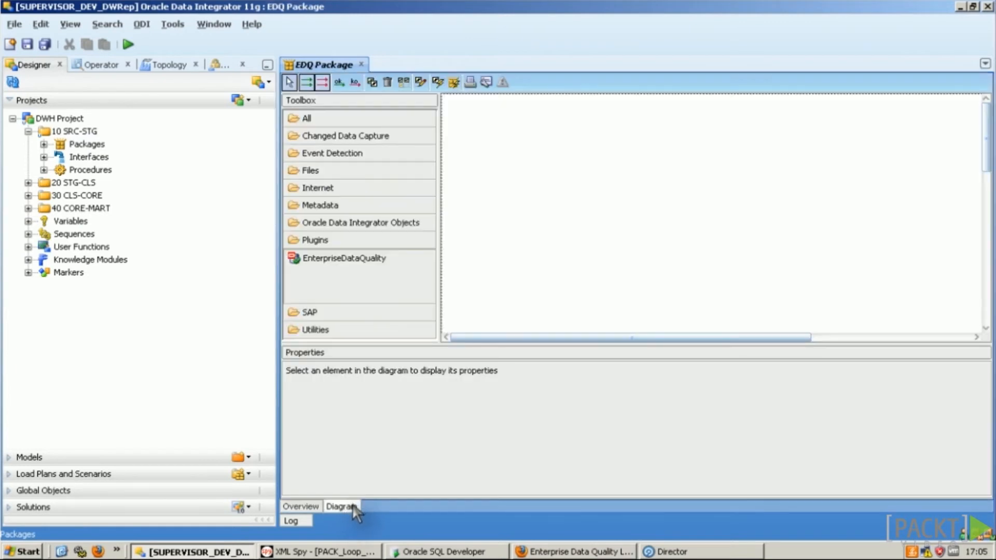
click(360, 265)
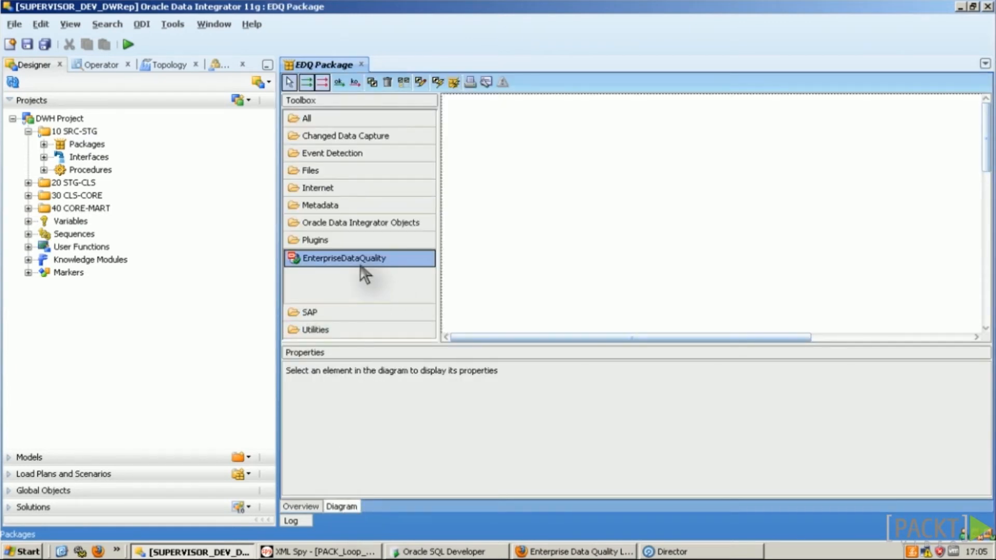
click(542, 221)
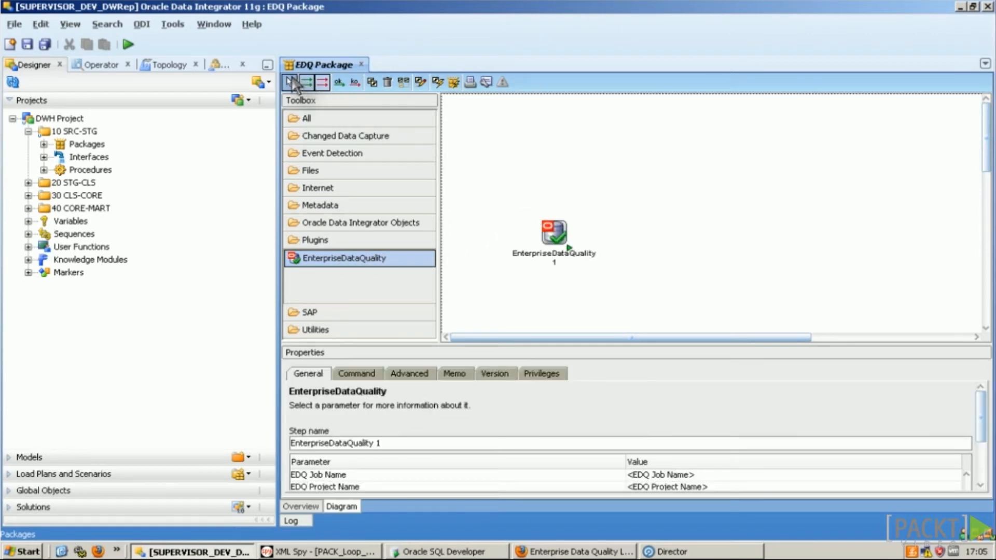
click(290, 82)
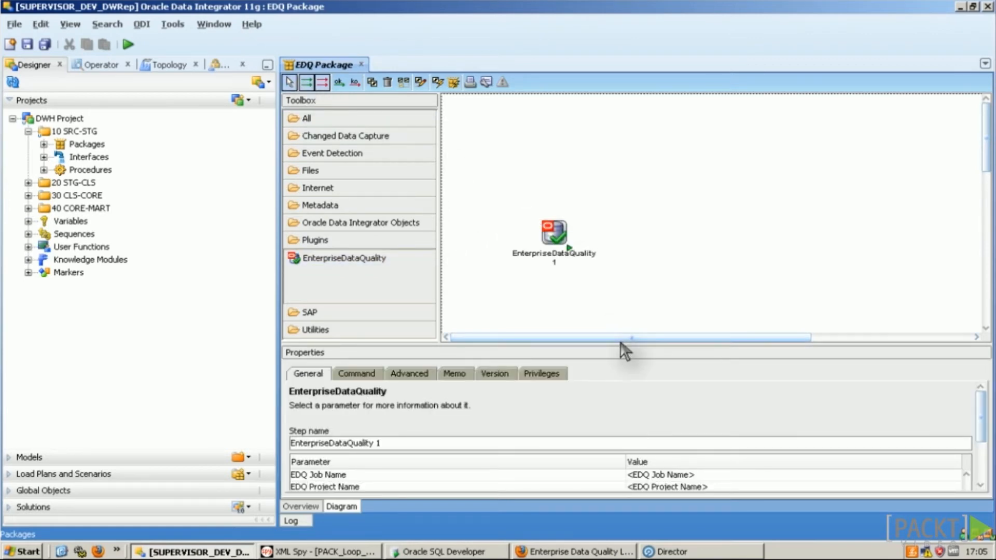
drag(620, 341, 612, 311)
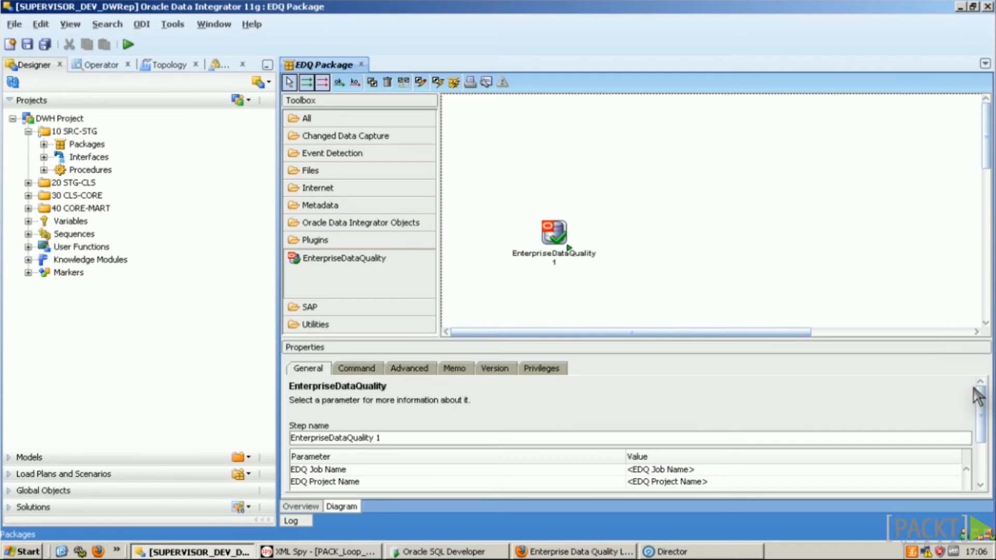
mouse_move(979, 397)
mouse_down()
mouse_move(985, 432)
mouse_move(977, 449)
mouse_up()
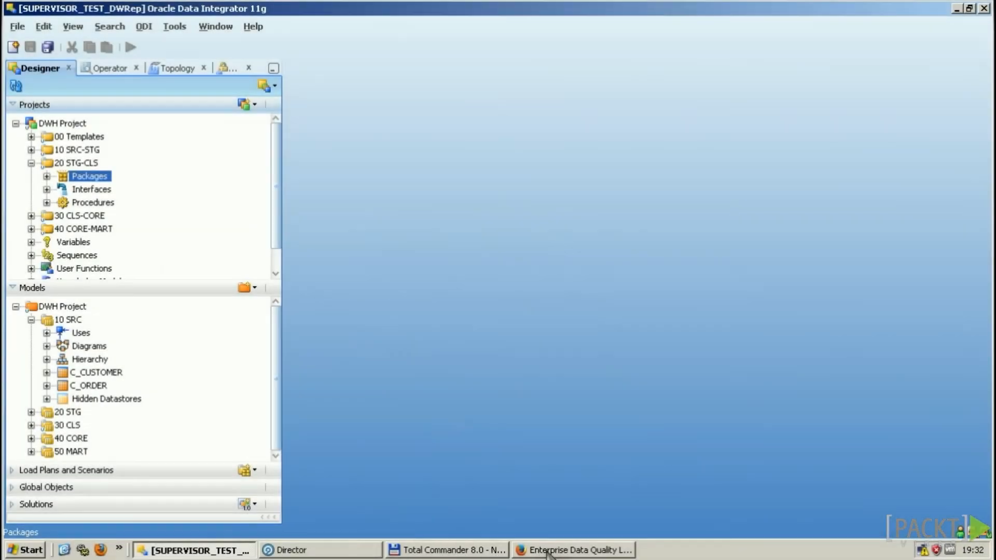
click(607, 552)
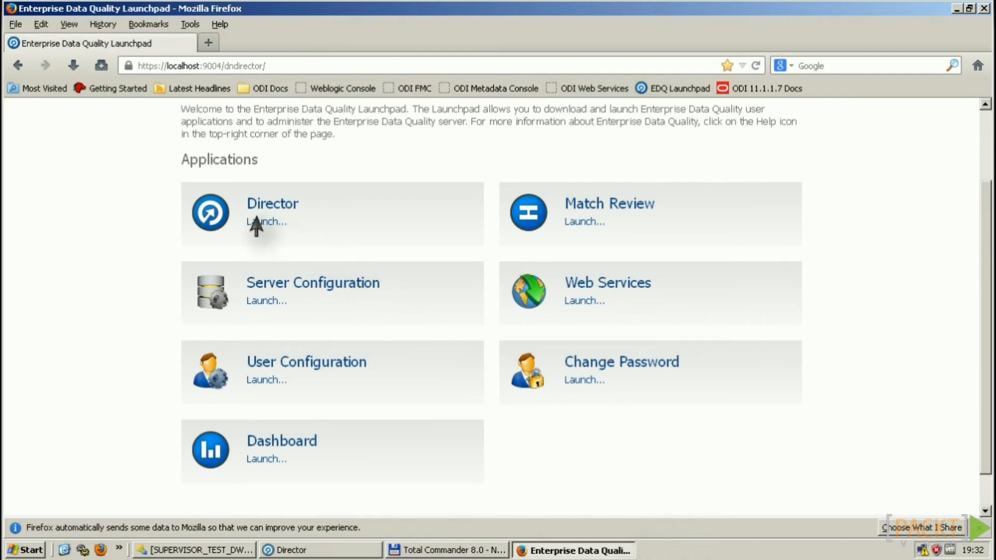
Step: Bring the running EDQ Director window to the front
click(342, 551)
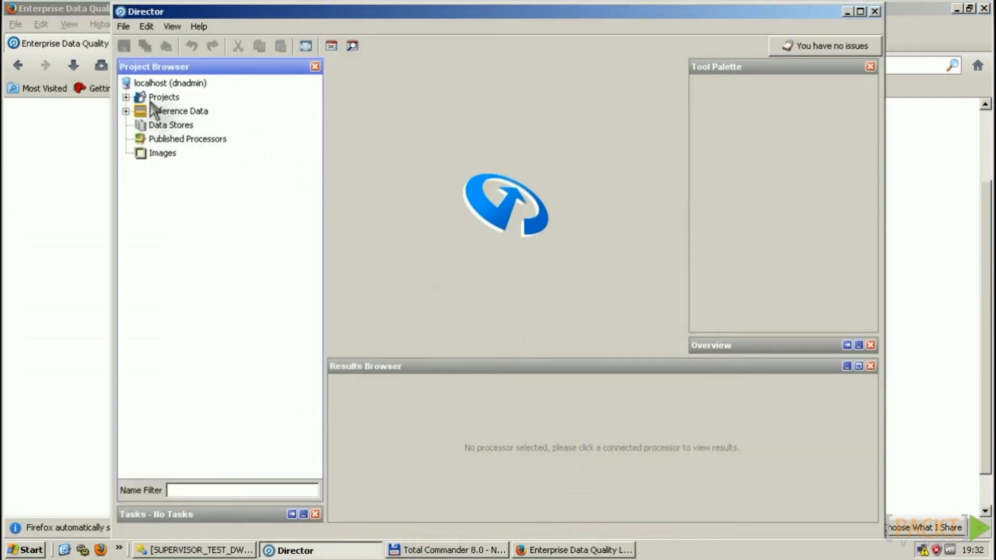
Step: View the eight staged DWH_SRC.C_CUSTOMER records in DWH_Data_Quality_Tasks, then open Cleanse_Customer_Process
click(126, 97)
click(224, 111)
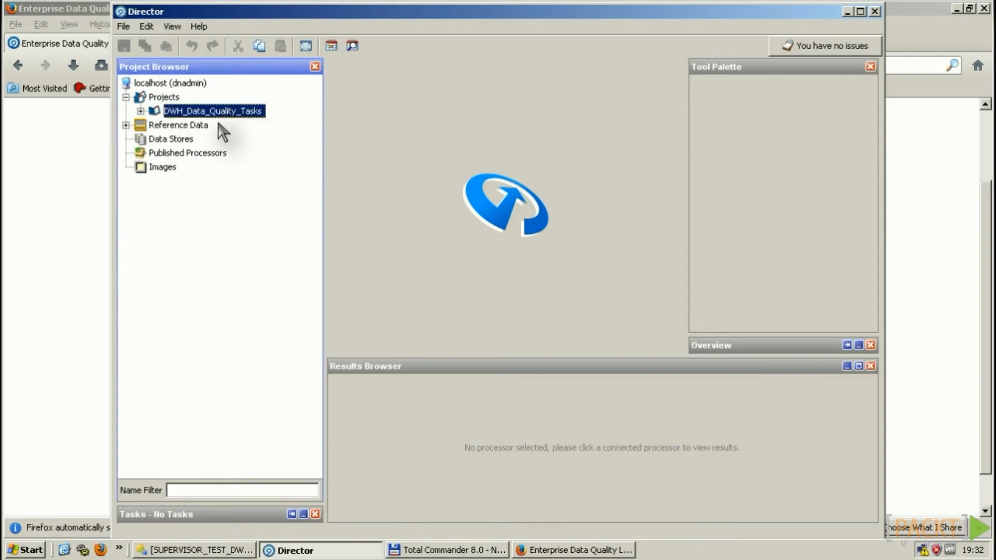
click(140, 111)
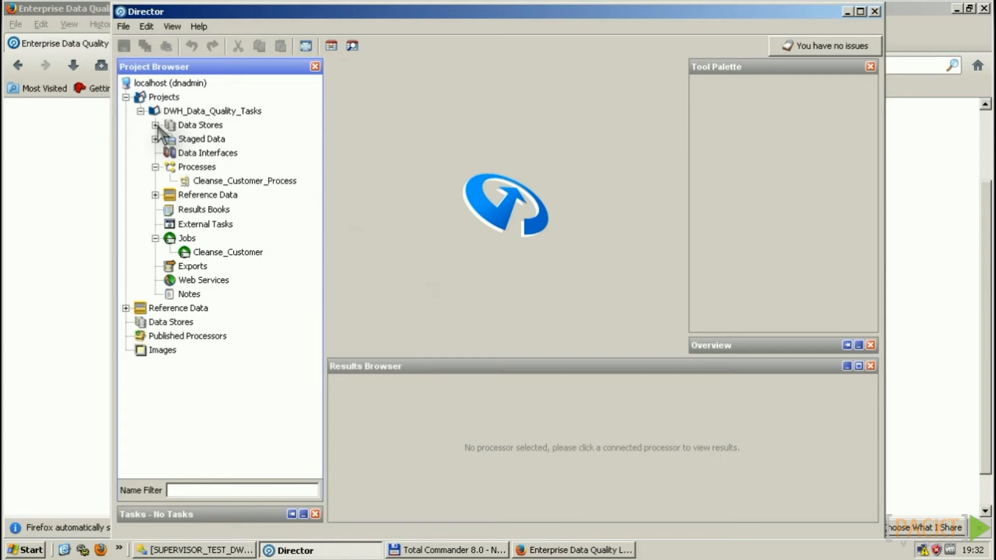
click(155, 125)
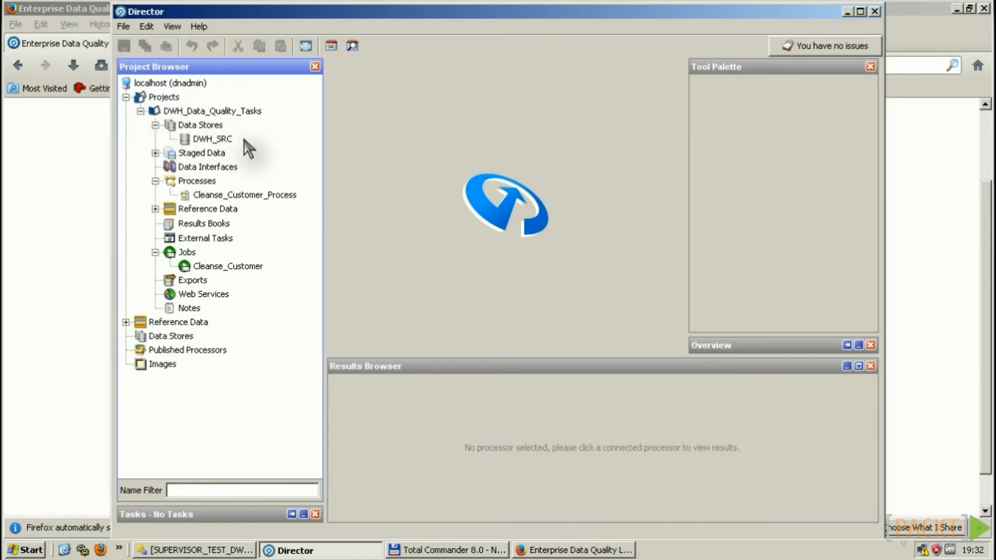
click(207, 139)
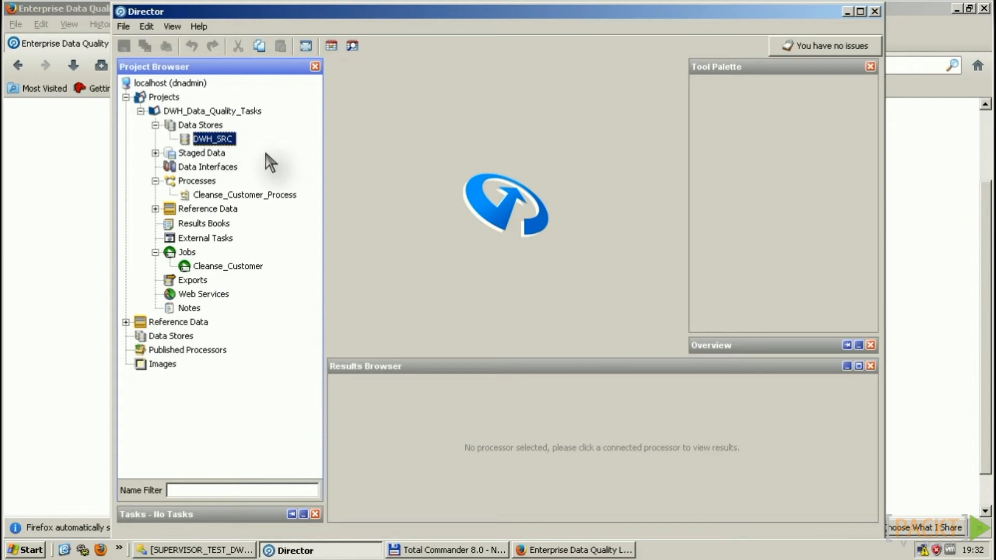
click(155, 153)
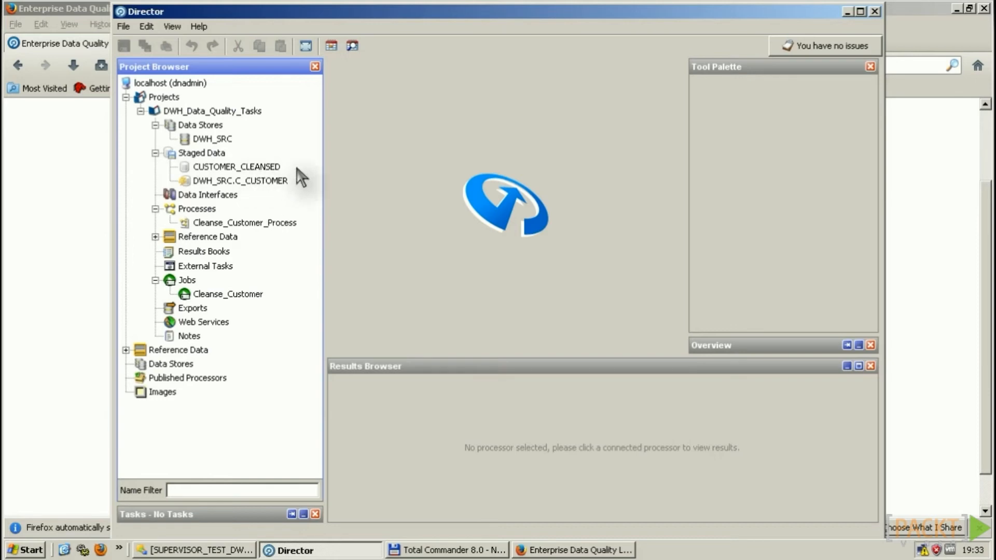
click(224, 180)
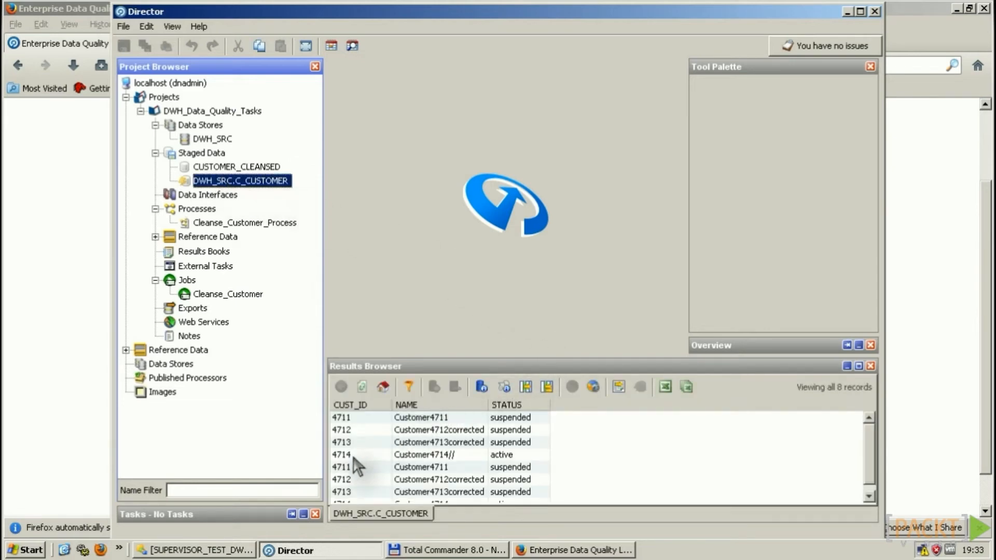
click(396, 454)
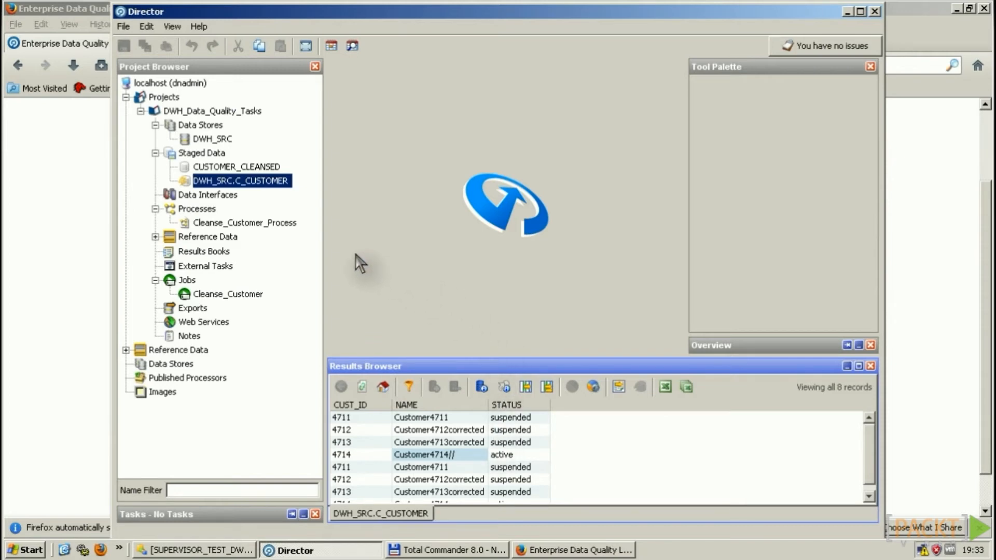
click(248, 224)
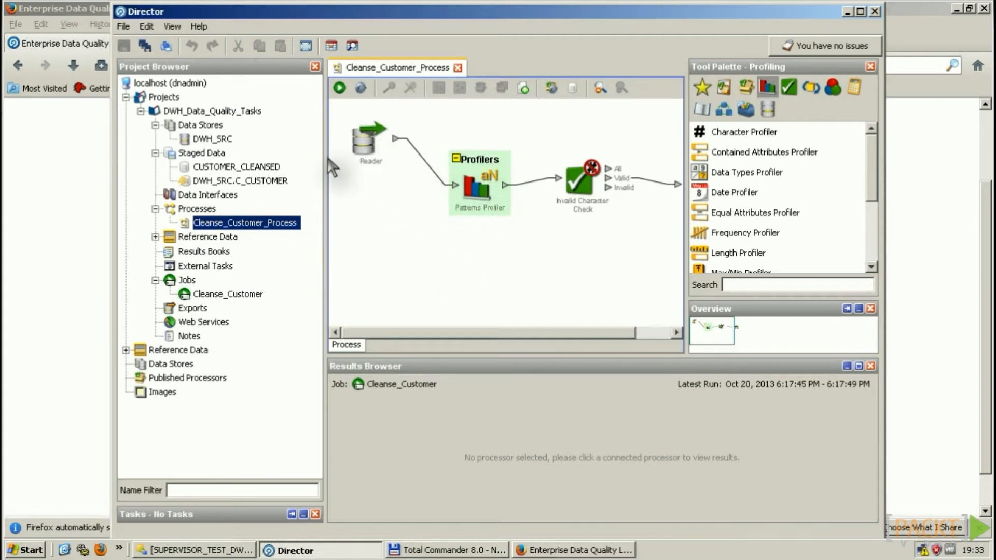
Step: Check the Patterns Profiler results and drill into the one record flagged by Invalid Character Check
click(217, 181)
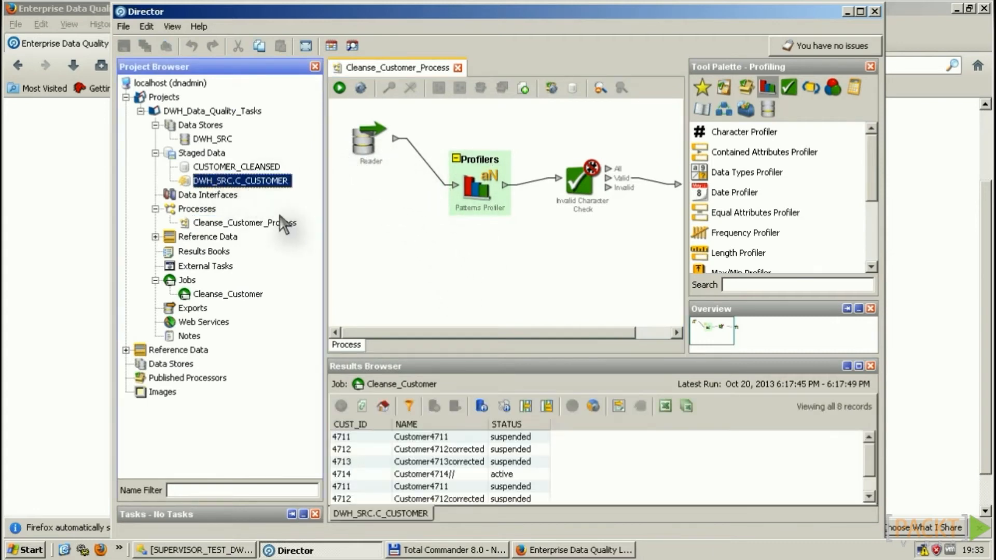
click(250, 223)
click(481, 217)
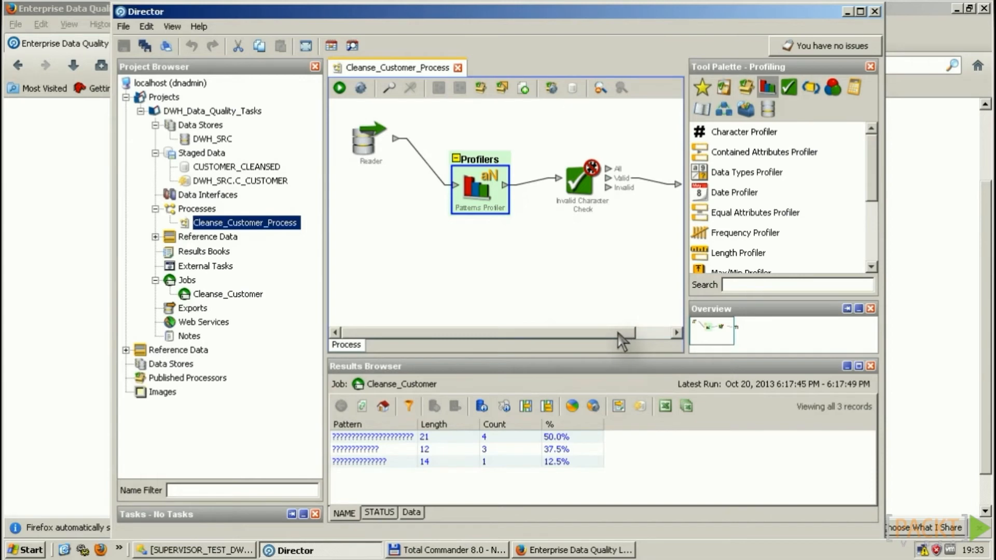
drag(622, 334, 653, 334)
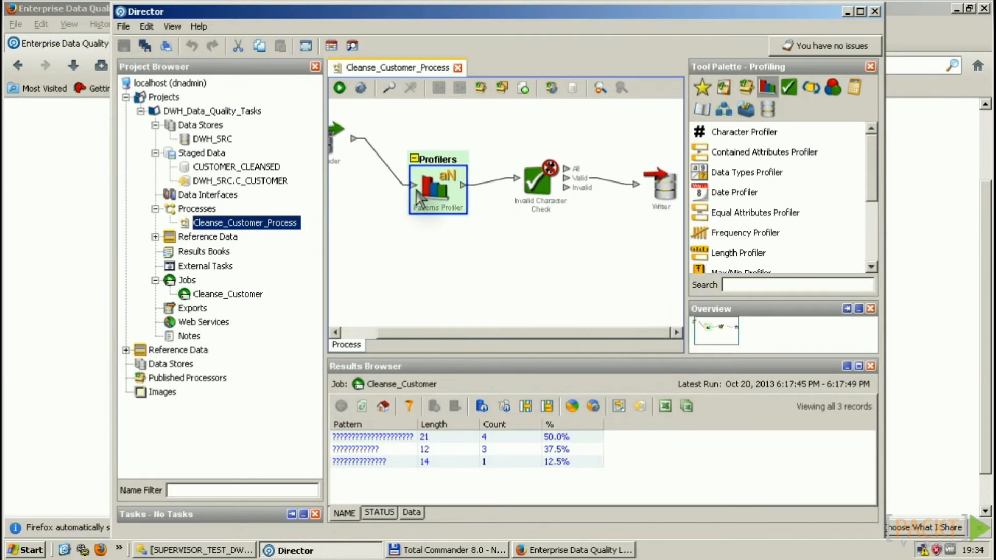
click(542, 182)
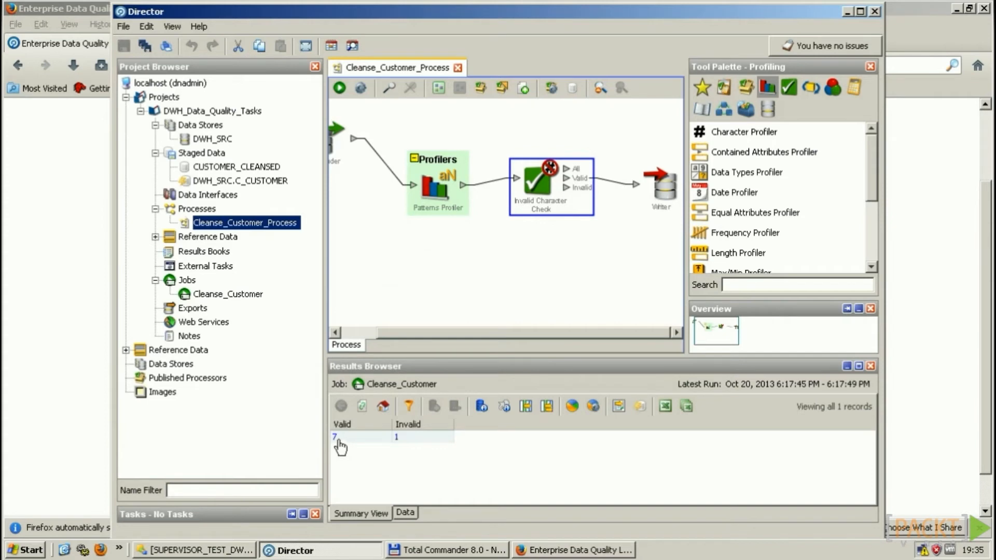
click(397, 438)
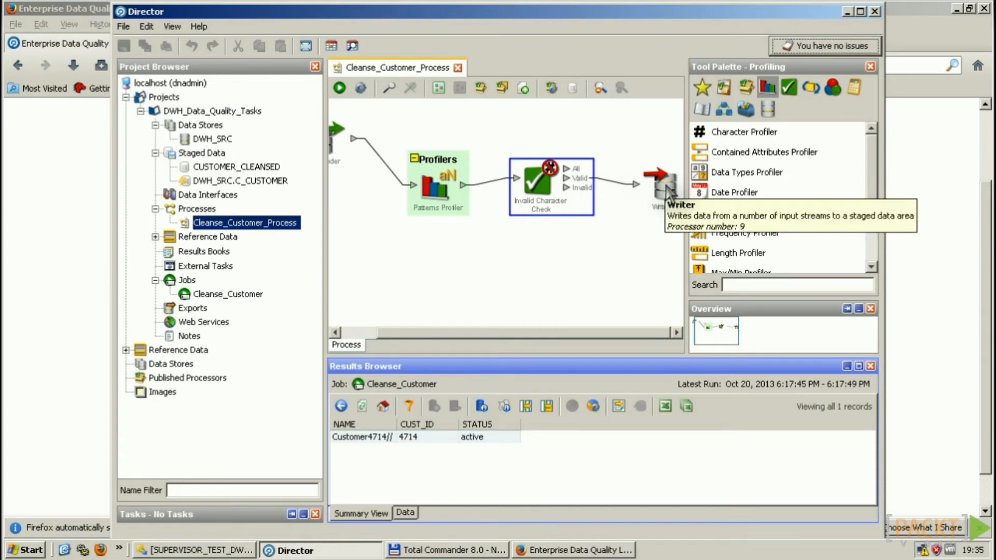
Step: Review the seven CUSTOMER_CLEANSED staged records, including the Customer4714 row
click(240, 167)
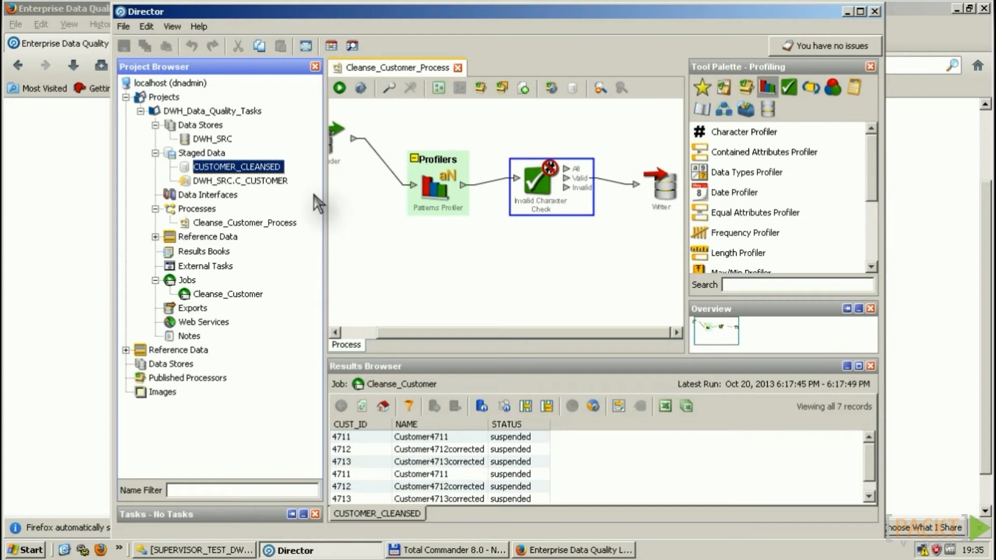
click(873, 473)
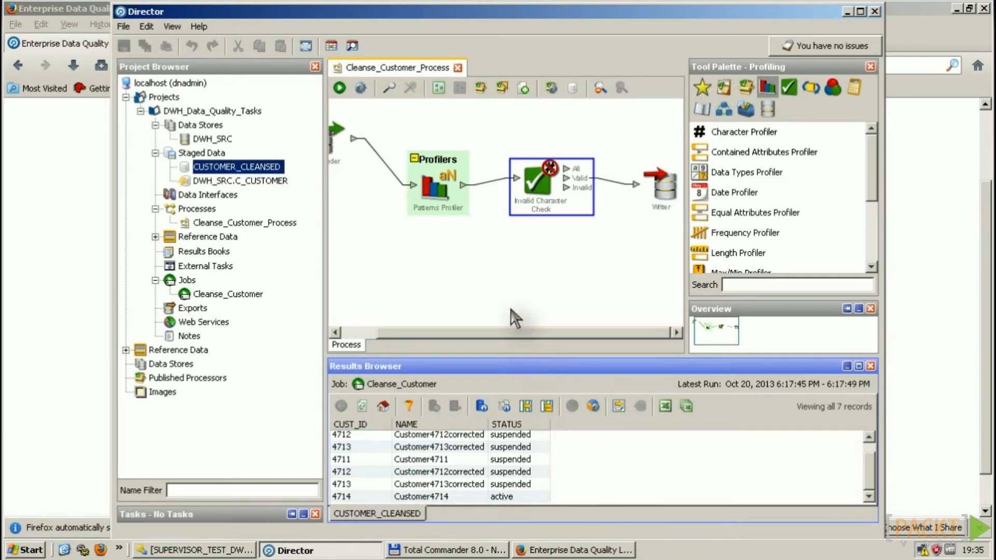
click(195, 551)
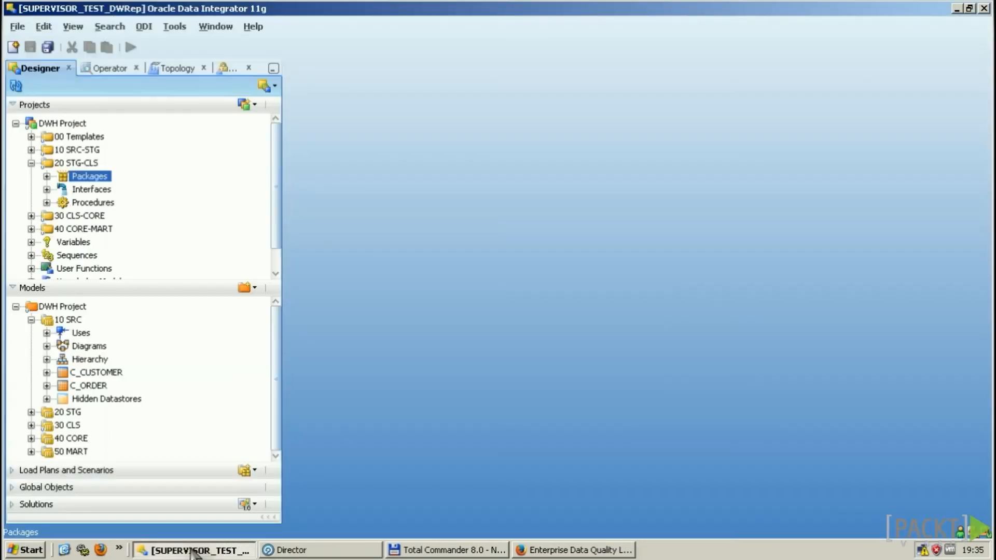
Step: Open the Cleanse DWH package diagram in 20 STG-CLS and select its Cleanse Customers step
click(46, 177)
double_click(111, 189)
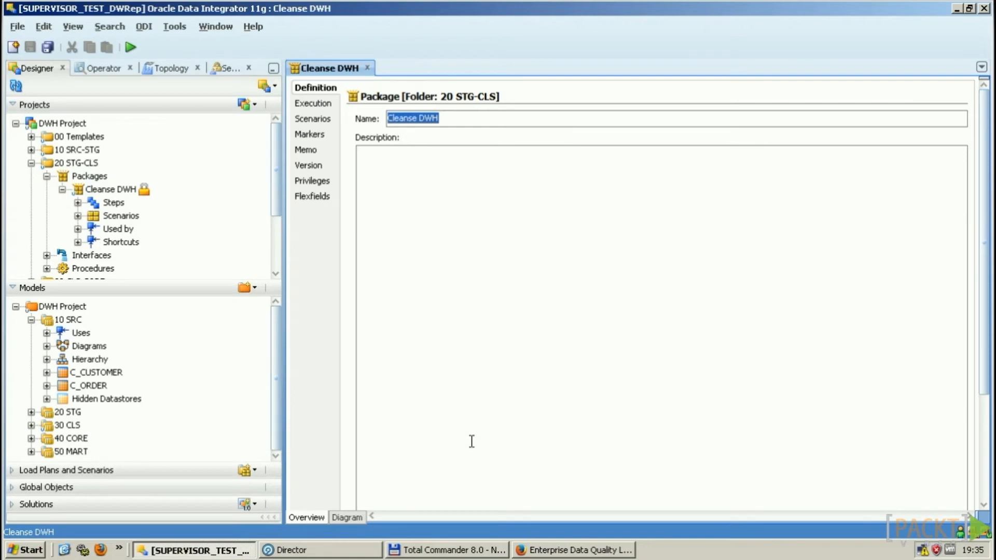
click(357, 517)
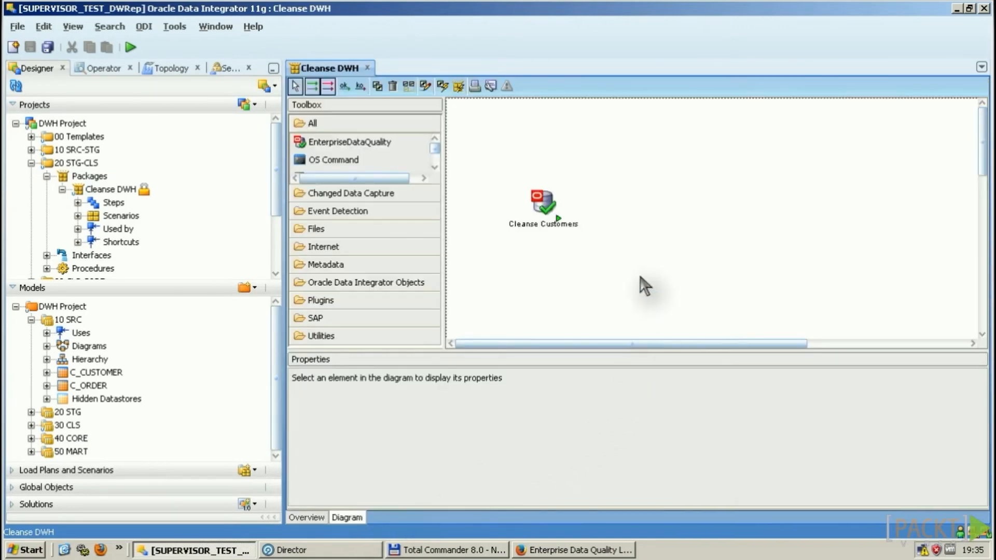
drag(550, 223, 559, 233)
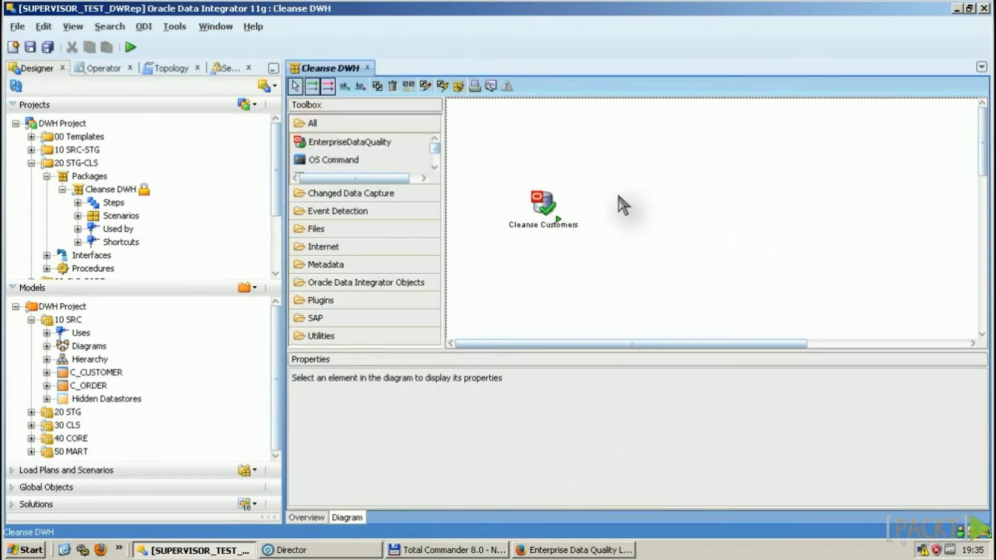
click(551, 208)
Step: Review the step's EDQ settings: job Cleanse_Customer, project, localhost port 9005, credentials, synchronous execution
click(674, 485)
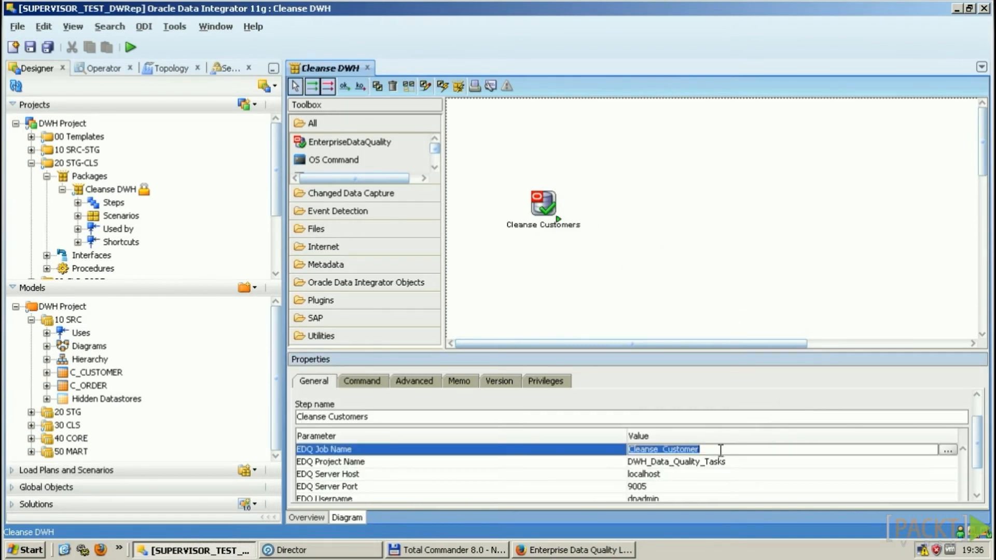
click(751, 461)
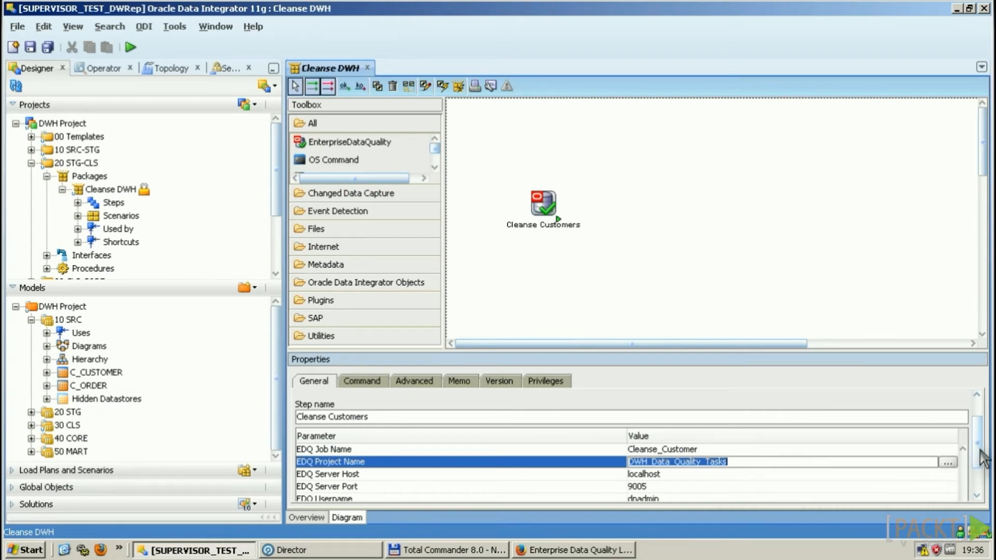
scroll(981, 460, down, 1)
scroll(981, 459, down, 1)
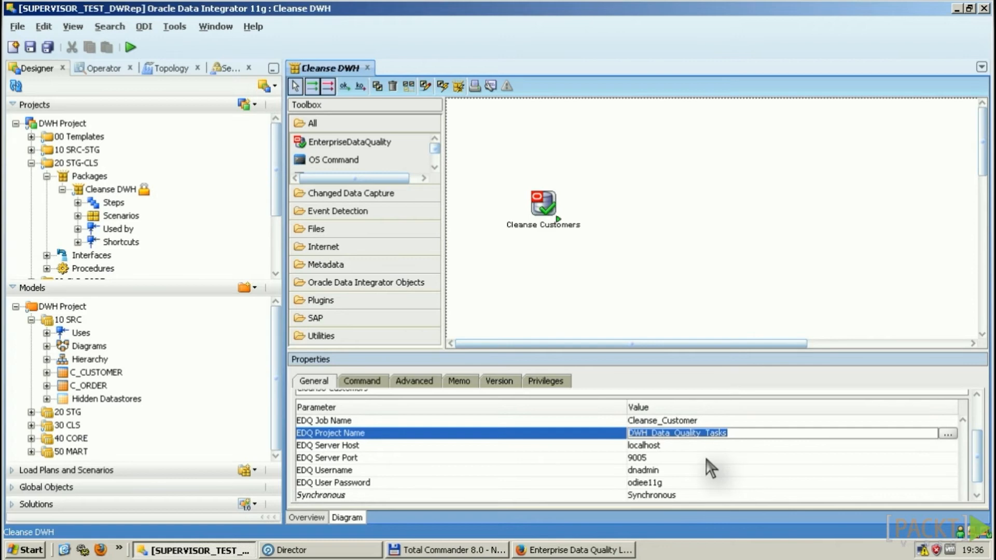
click(662, 457)
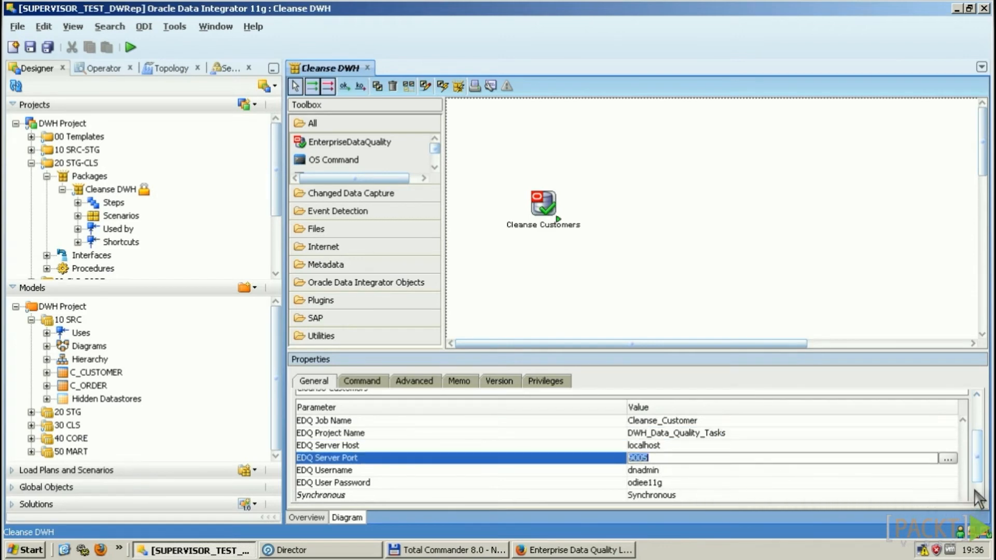
scroll(979, 488, down, 1)
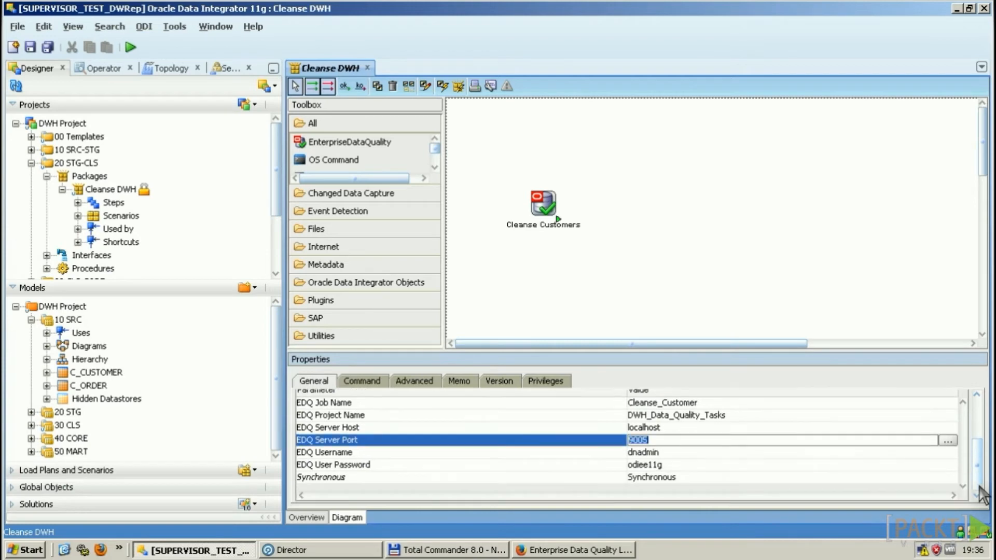
click(680, 452)
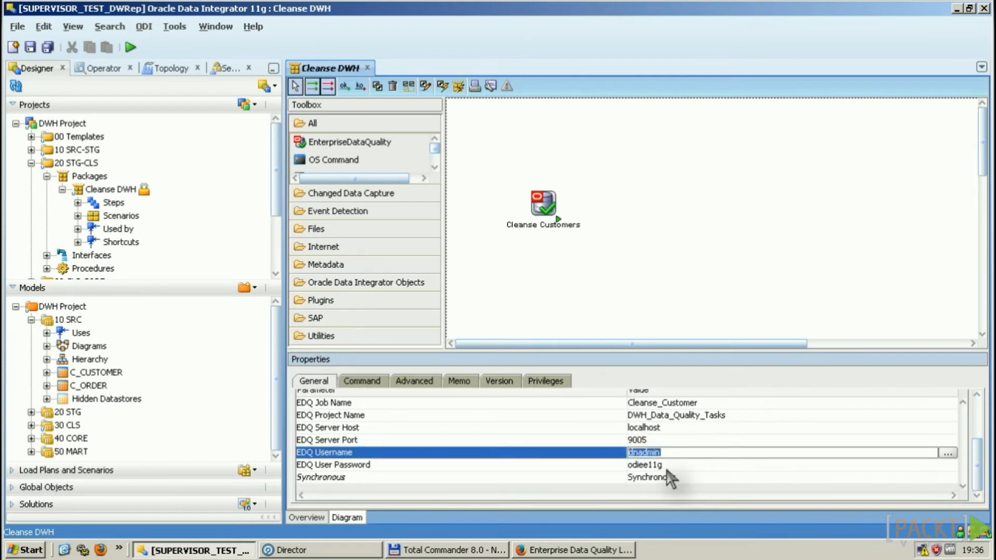
click(685, 465)
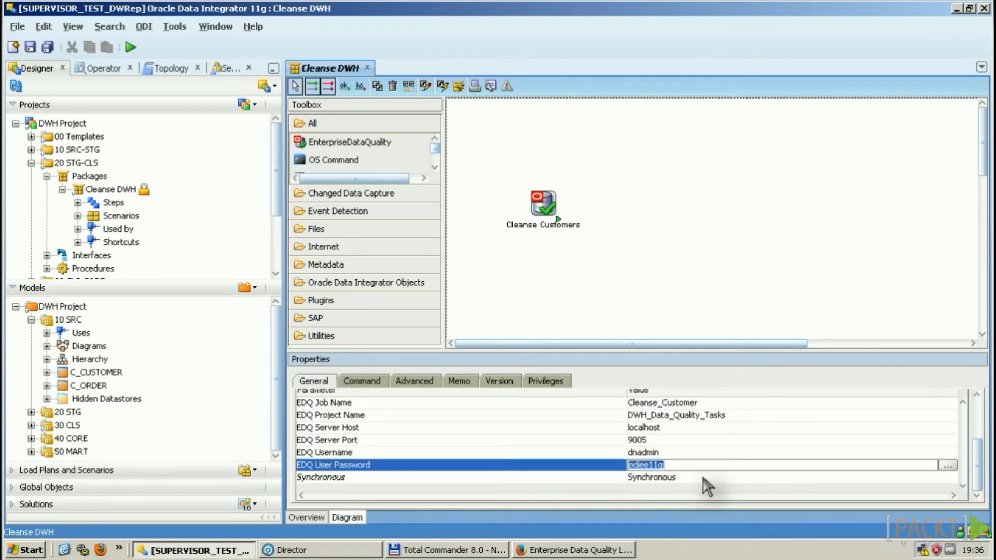
click(707, 477)
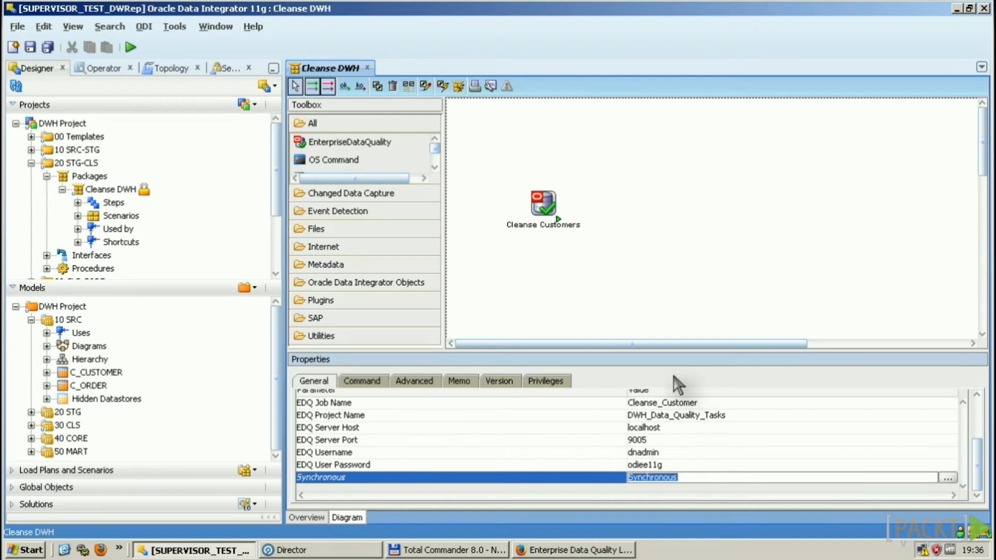
click(727, 223)
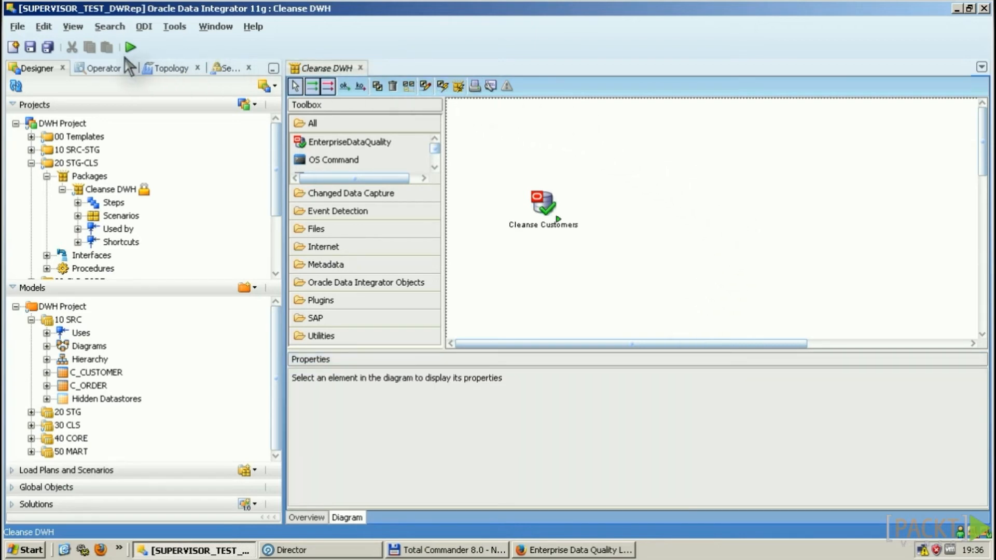
Step: Save and run Cleanse DWH, then open its session task in Operator showing status Done
click(130, 46)
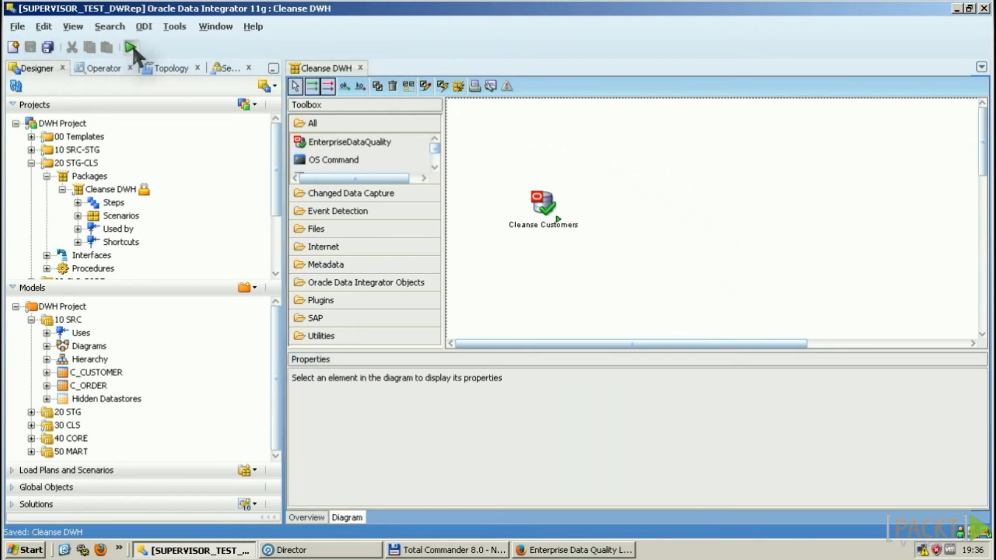
click(509, 260)
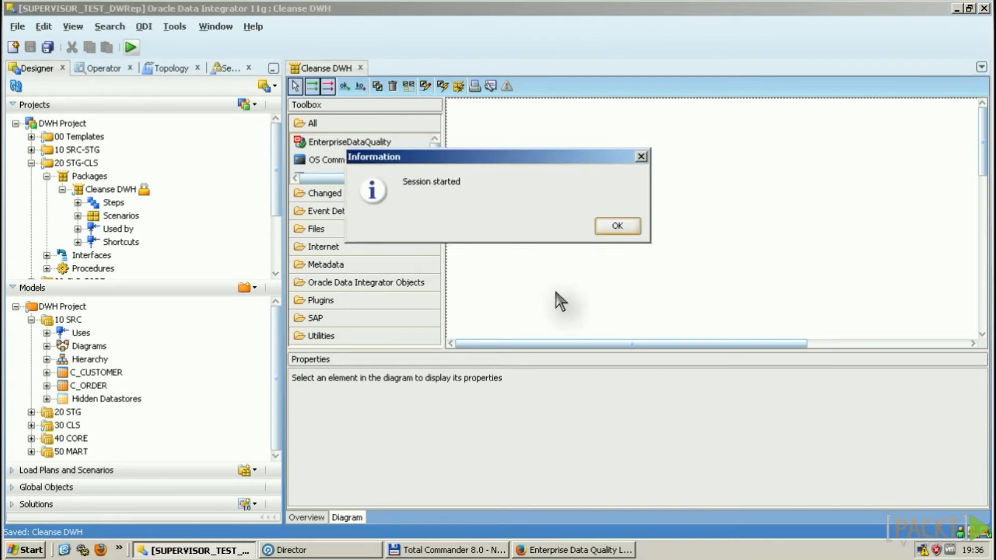
click(618, 224)
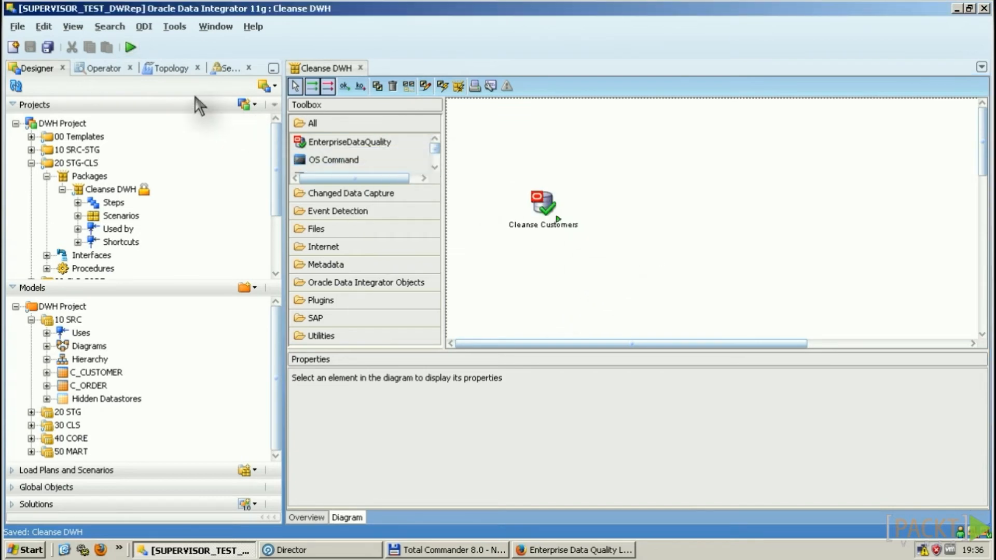
click(104, 68)
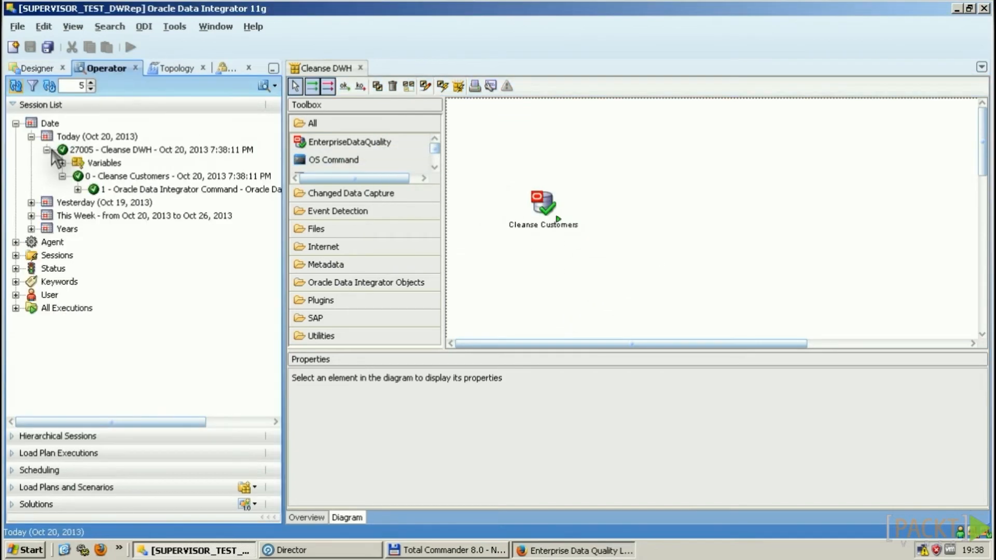
double_click(177, 189)
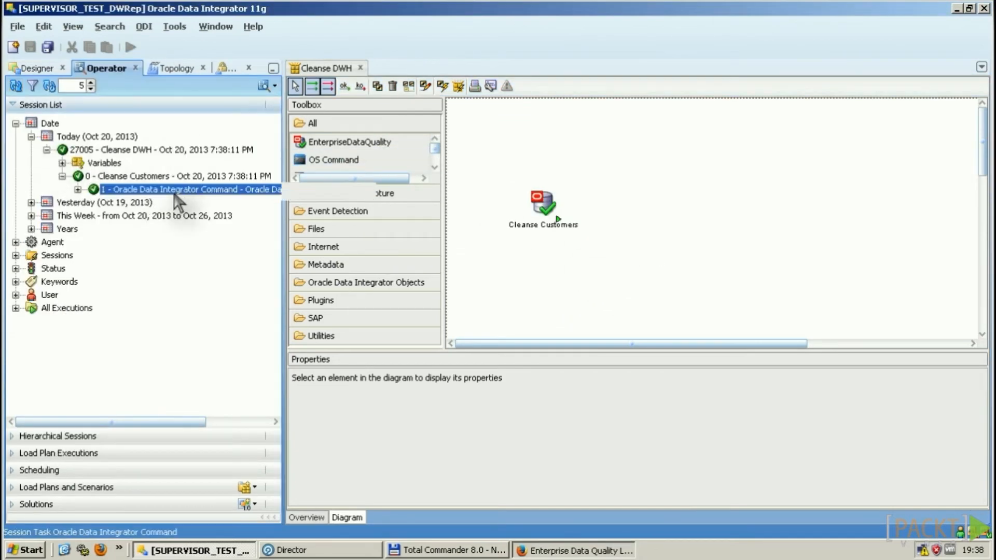
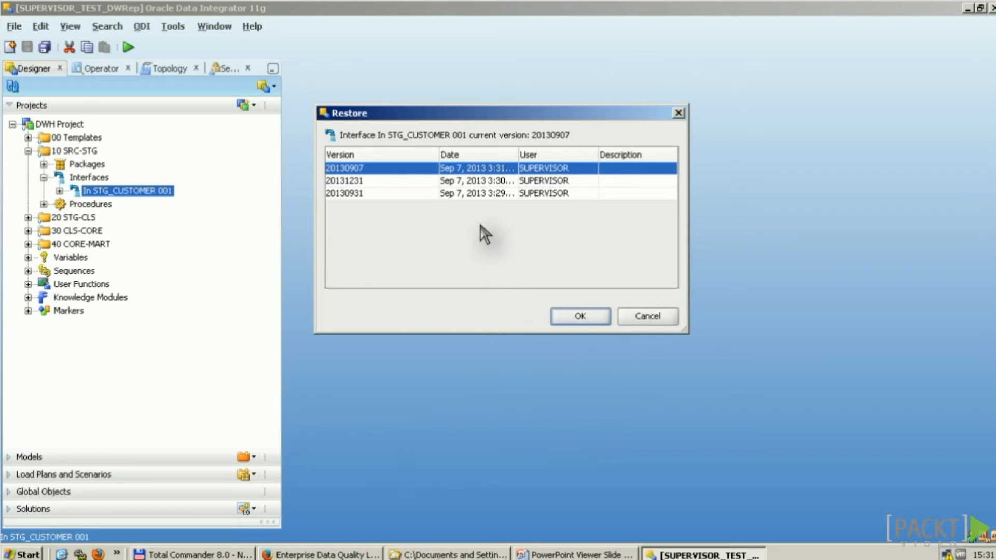
Step: Skip the restore and compare In STG_CUSTOMER 001 against saved version 20131231, then close the comparison
key(Escape)
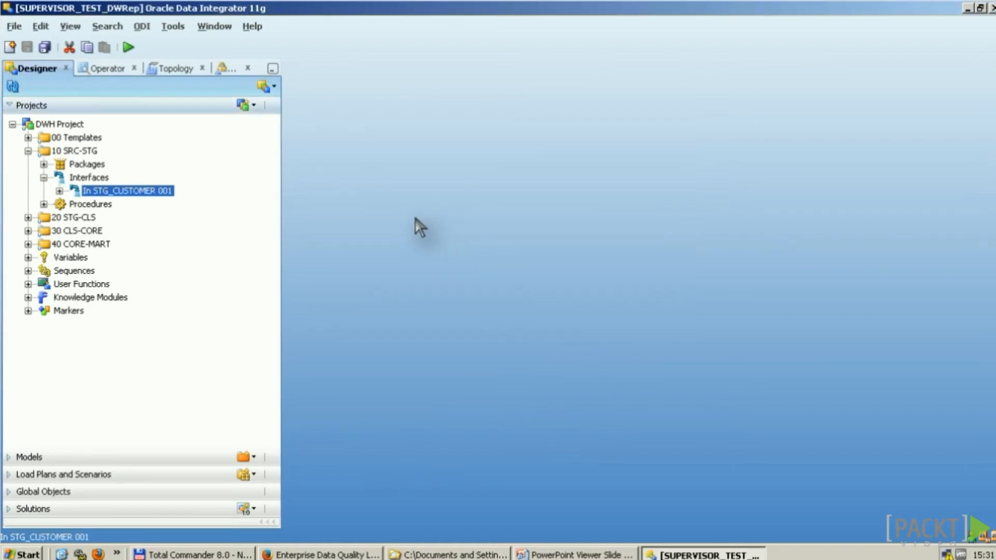
right_click(144, 193)
mouse_move(285, 413)
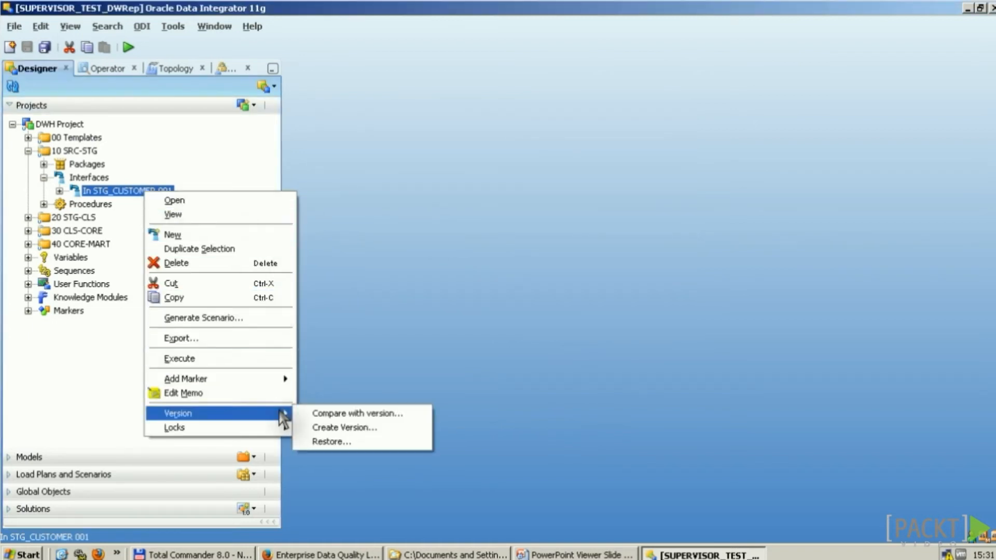
click(336, 414)
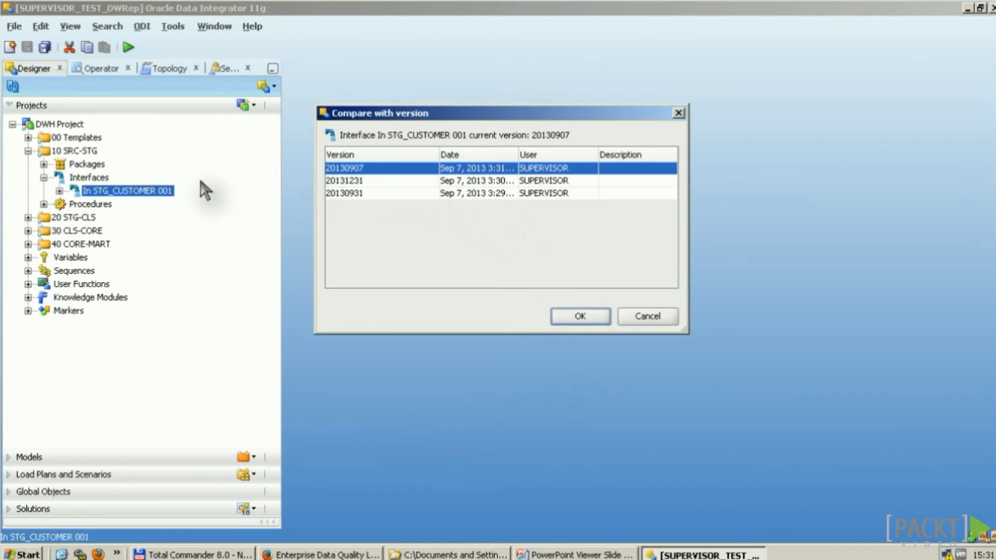
click(386, 194)
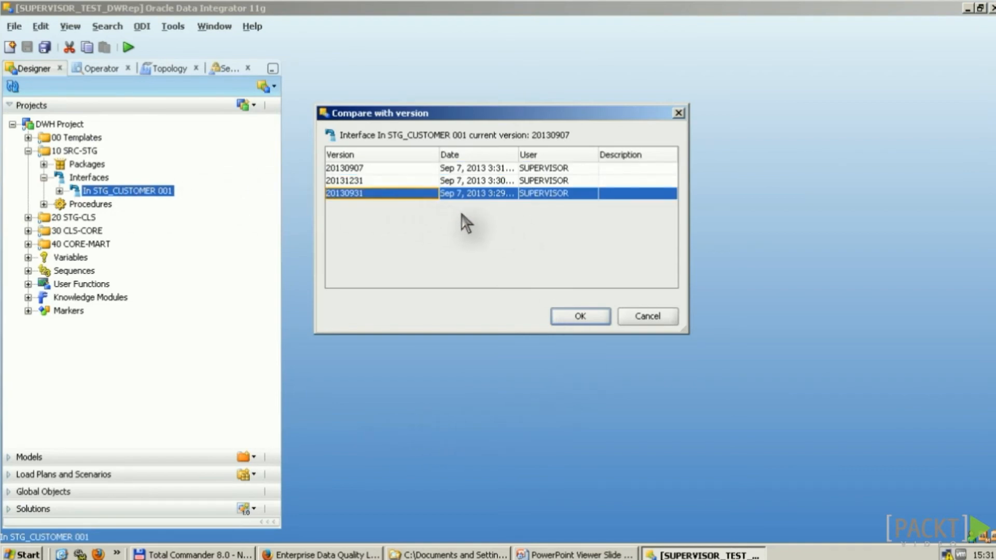
click(378, 182)
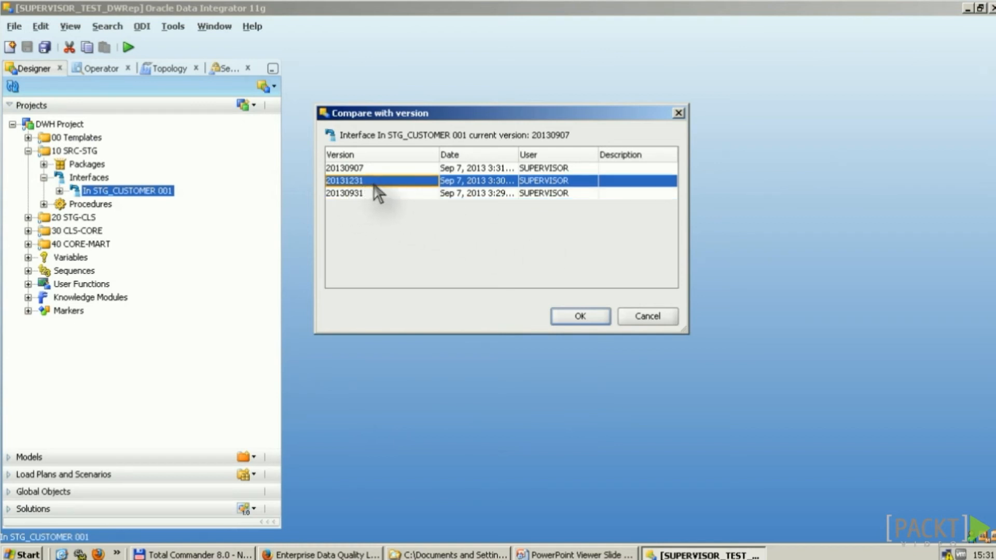
click(580, 316)
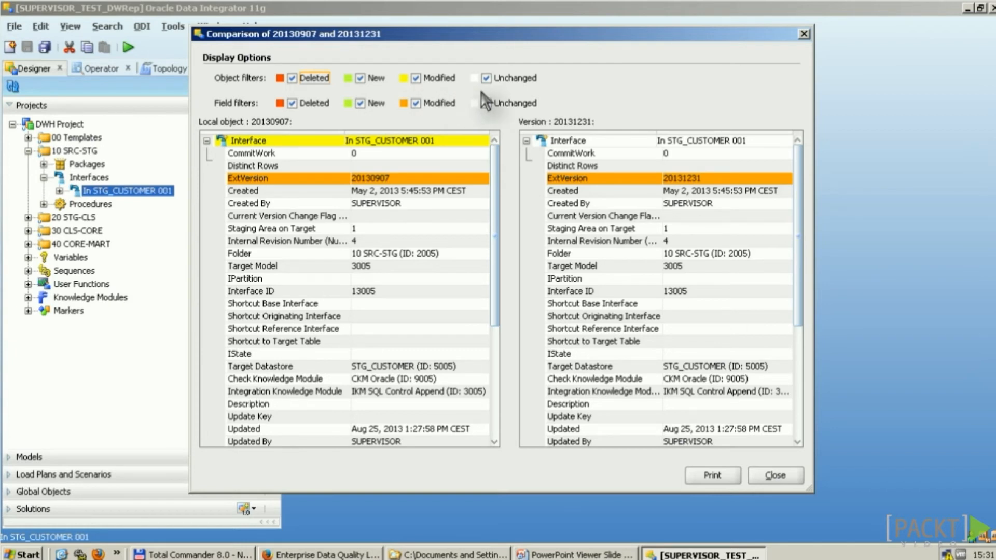
key(Escape)
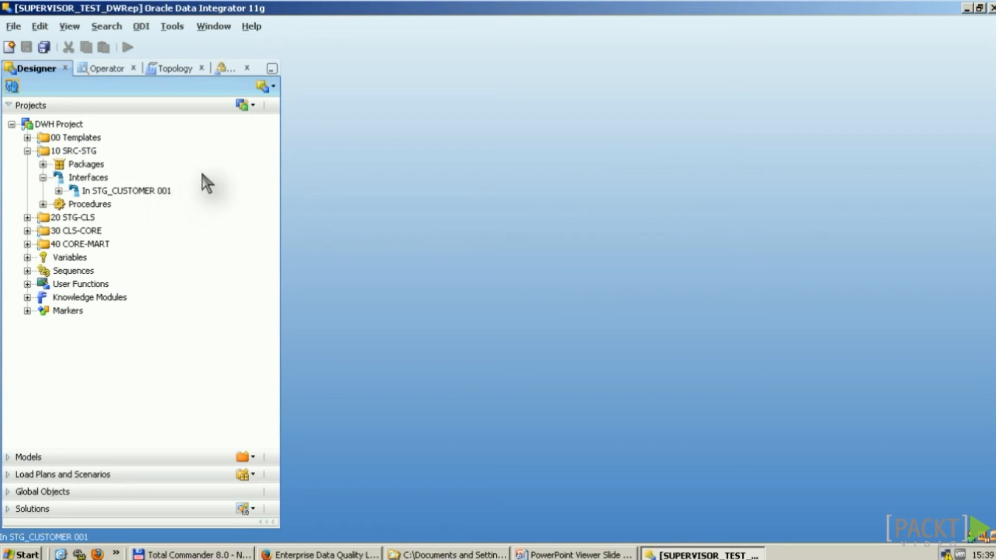
click(252, 106)
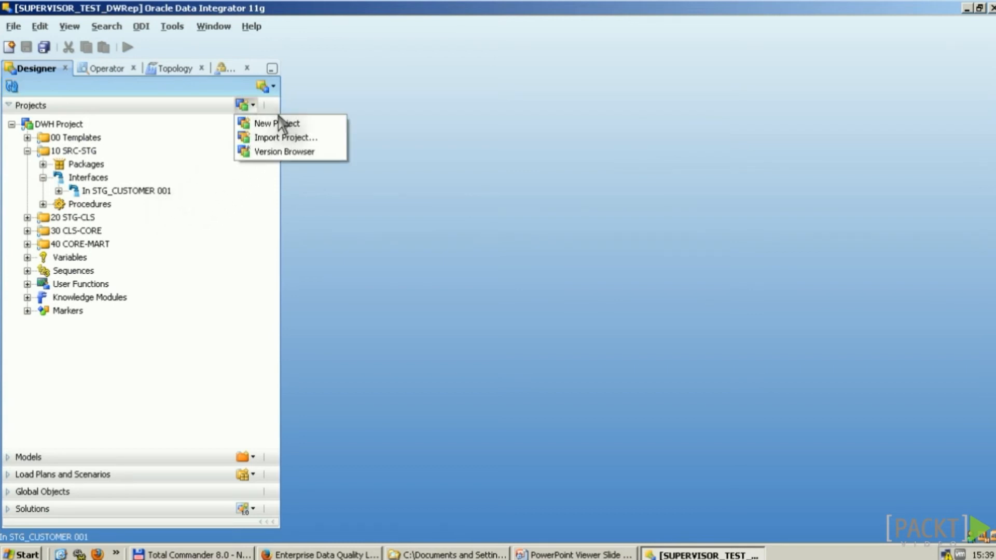
click(336, 152)
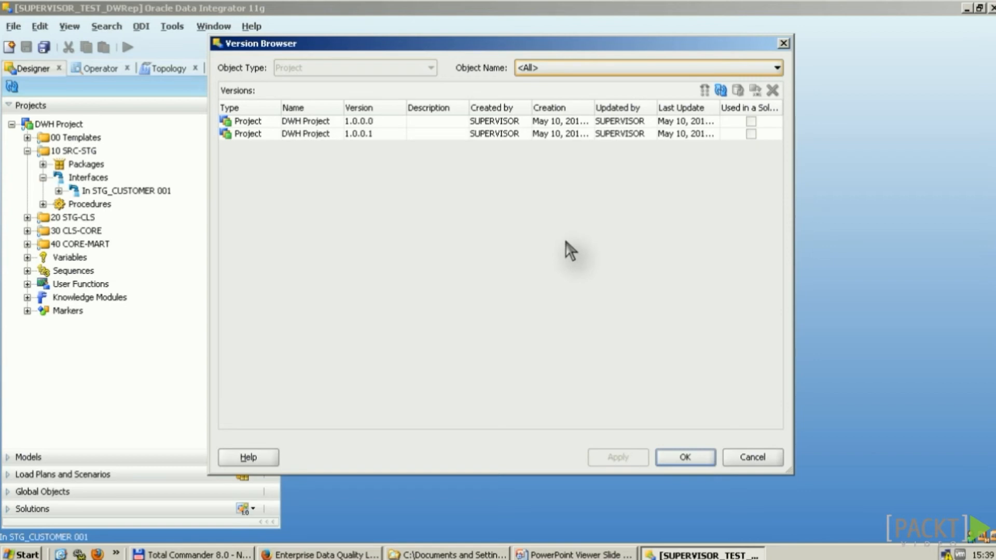
key(Escape)
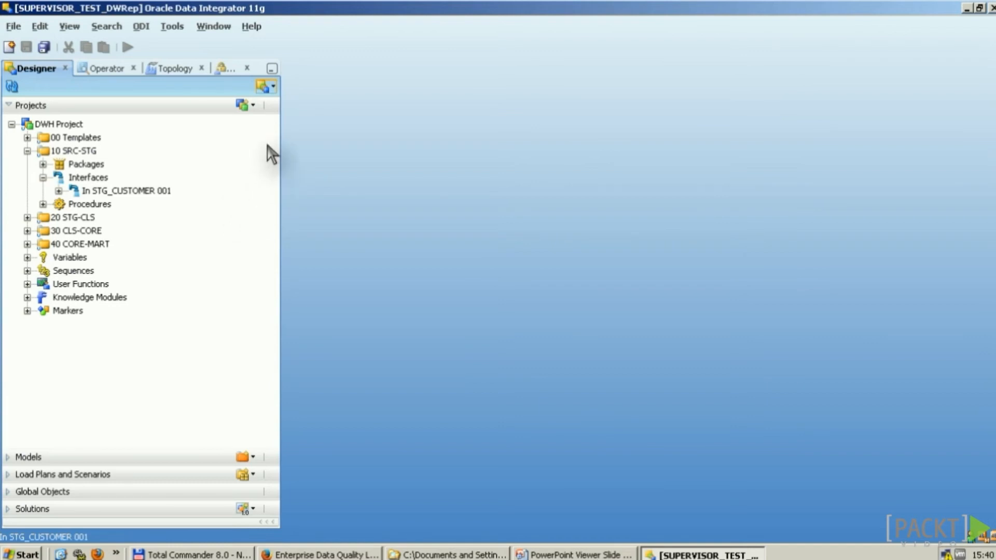
click(271, 87)
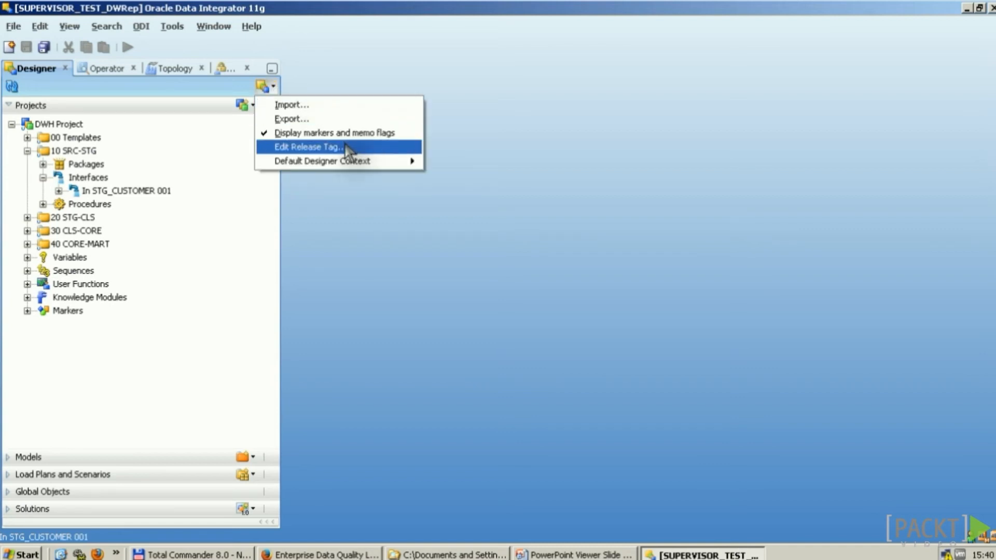
click(353, 147)
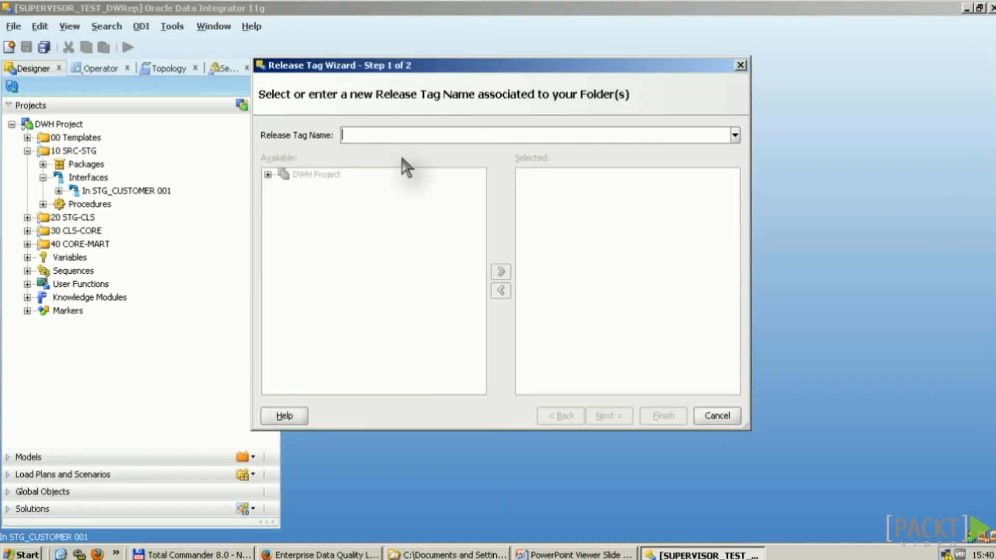
text(1.0.0.2)
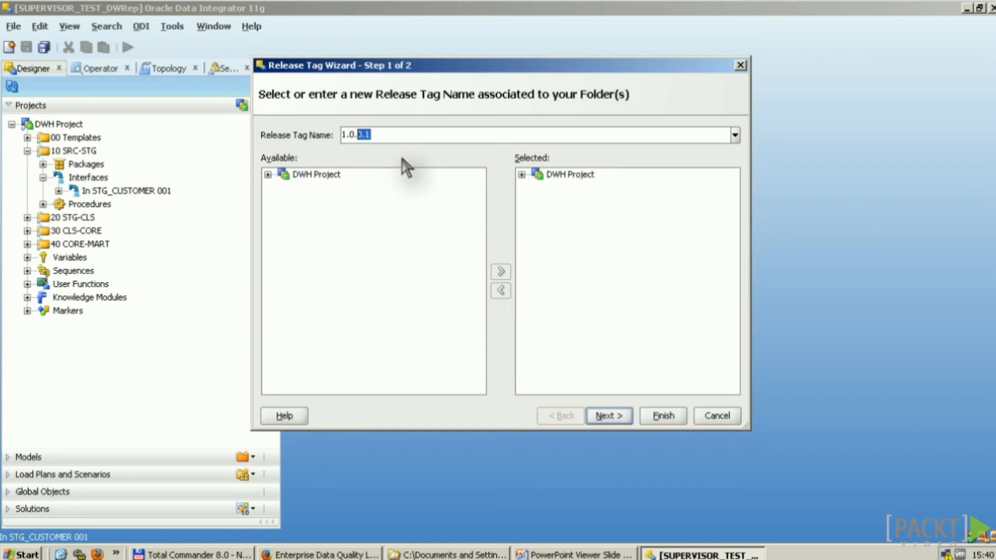
click(268, 175)
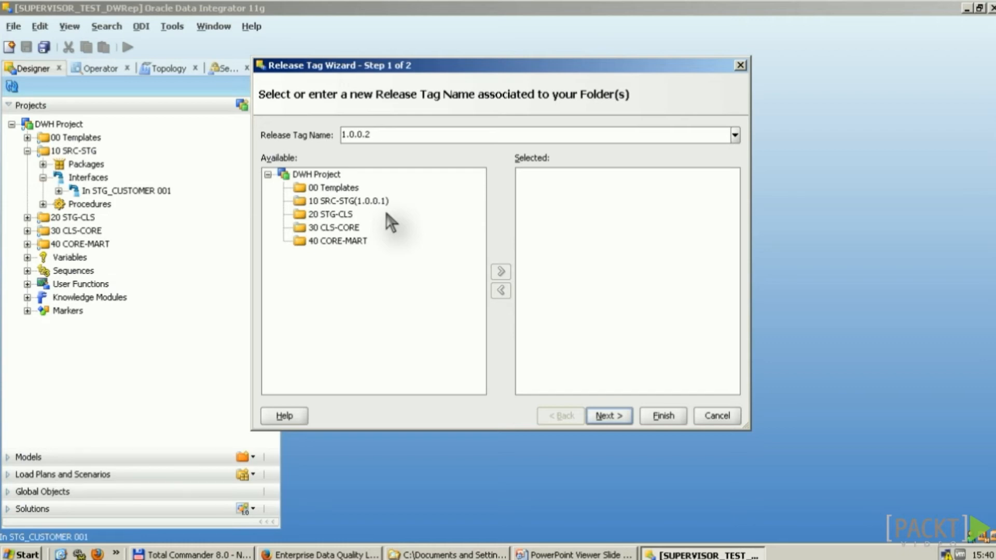
key(Escape)
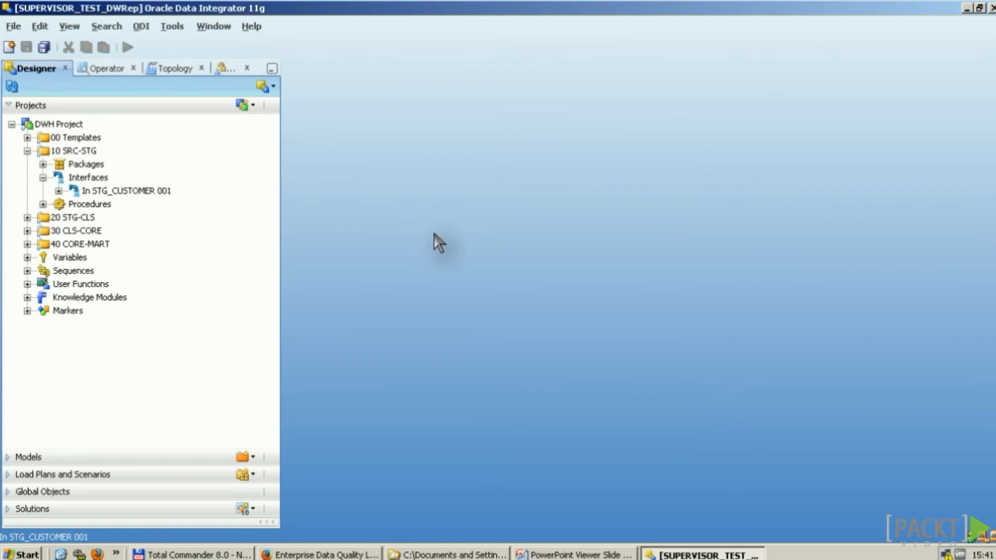
Step: Open In STG_CUSTOMER 001's Version tab and start a new version, then cancel Versioning
click(141, 194)
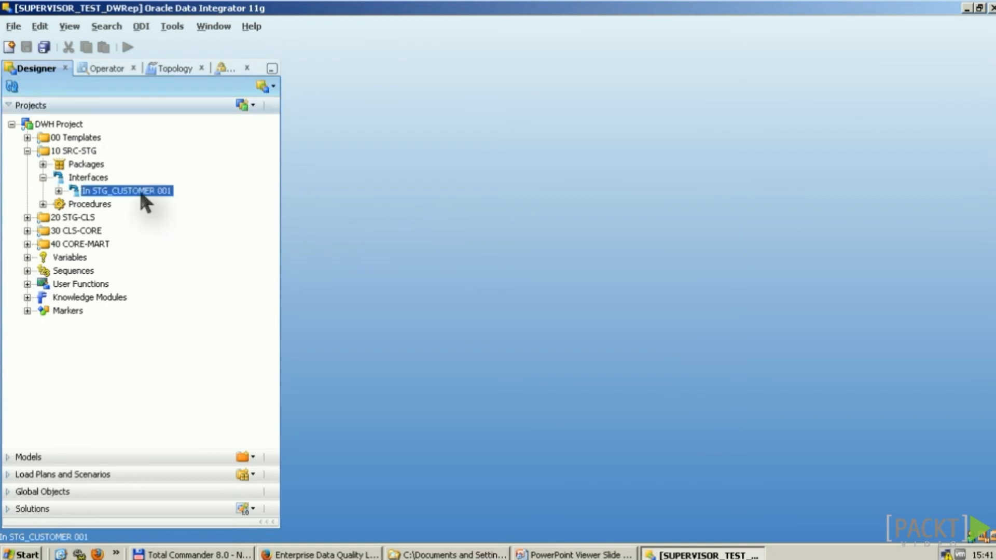
double_click(141, 196)
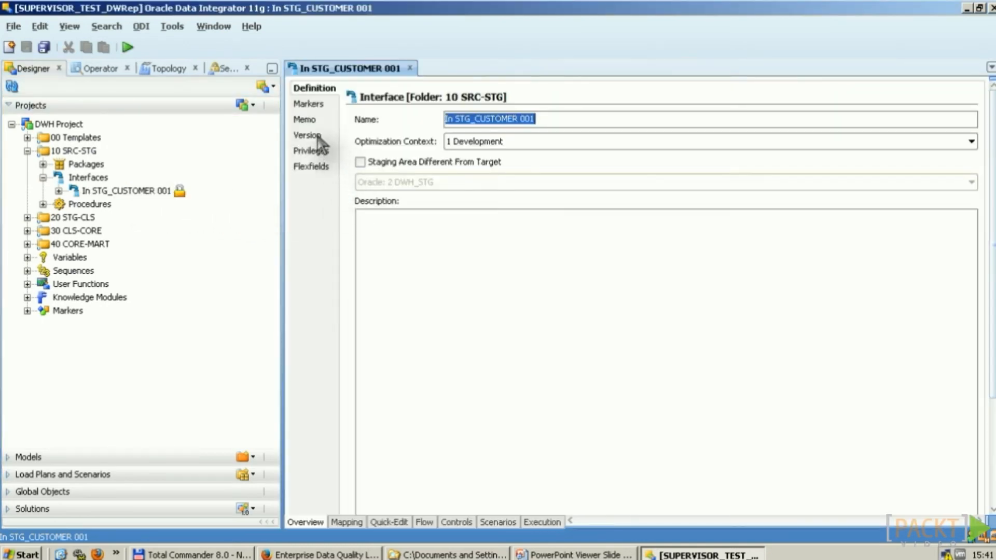
click(317, 136)
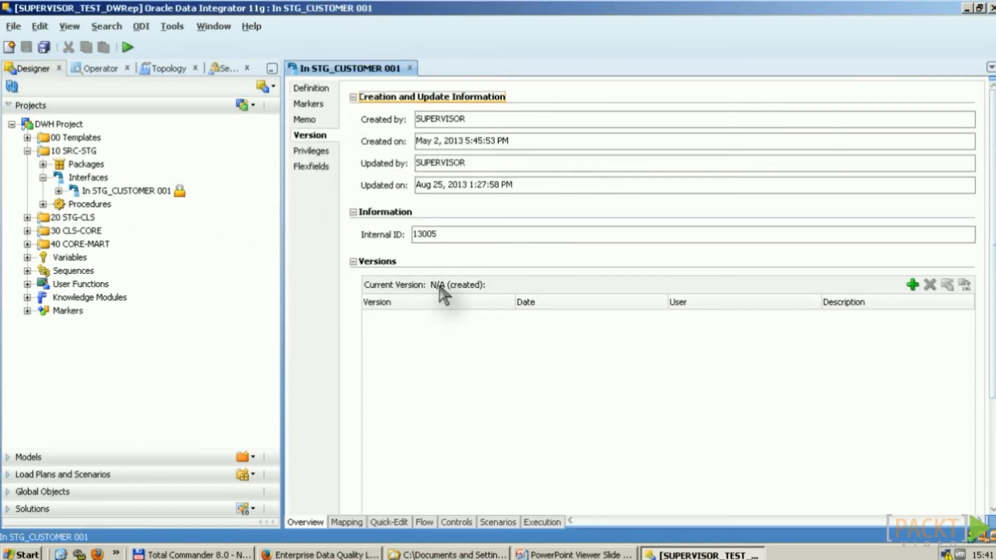
click(913, 285)
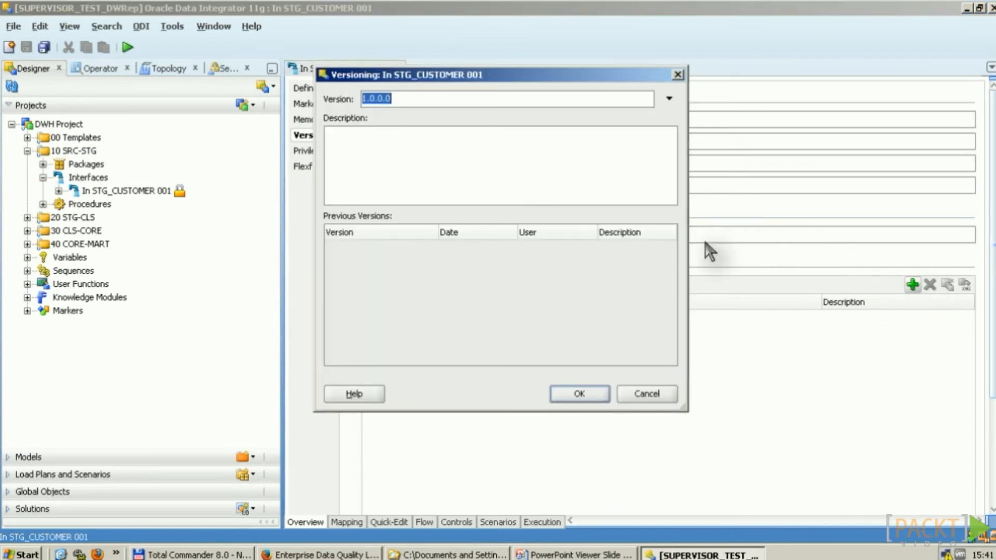
key(Escape)
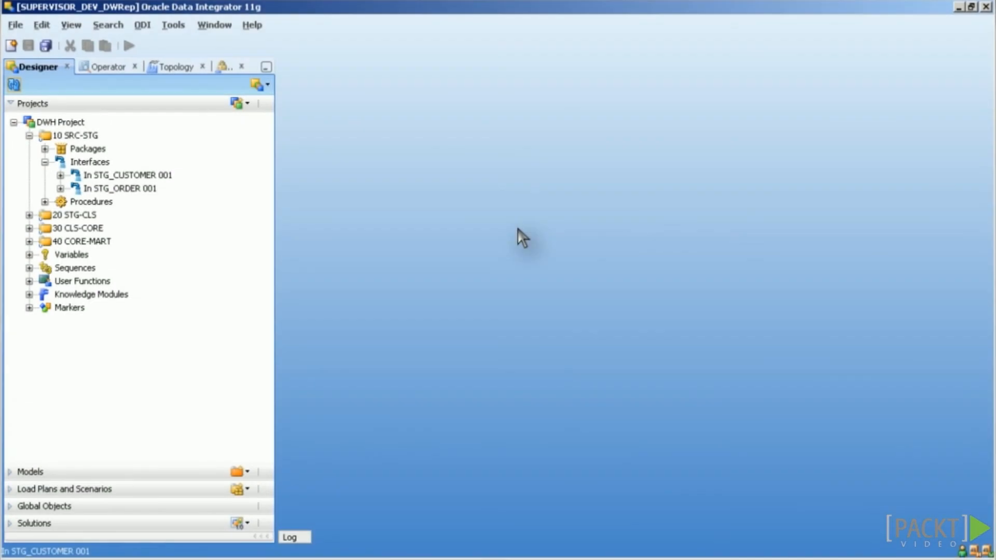
Step: Browse the 10 SRC-STG objects' actions, collapse the folder and bring up DWH Project's Generate All Scenarios option
click(155, 175)
right_click(159, 175)
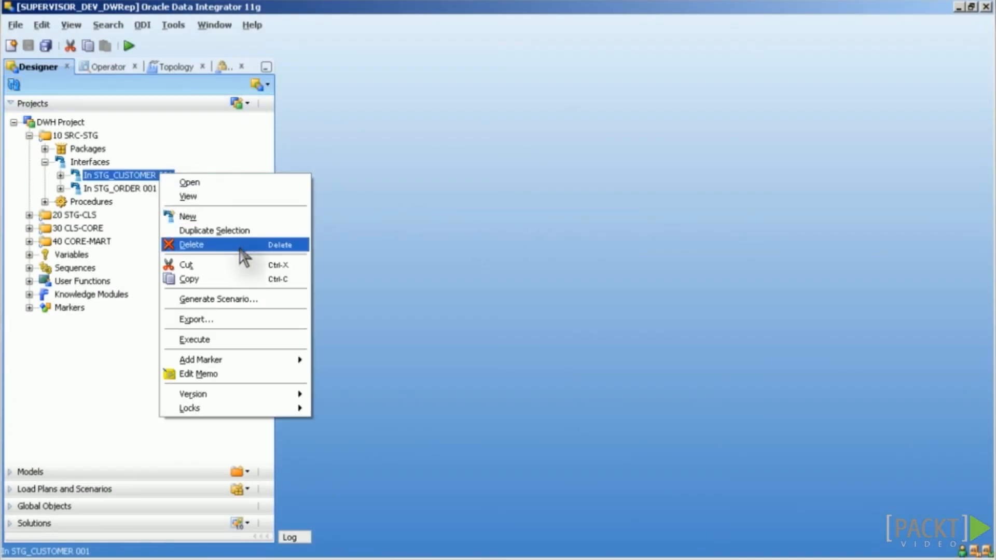
double_click(87, 149)
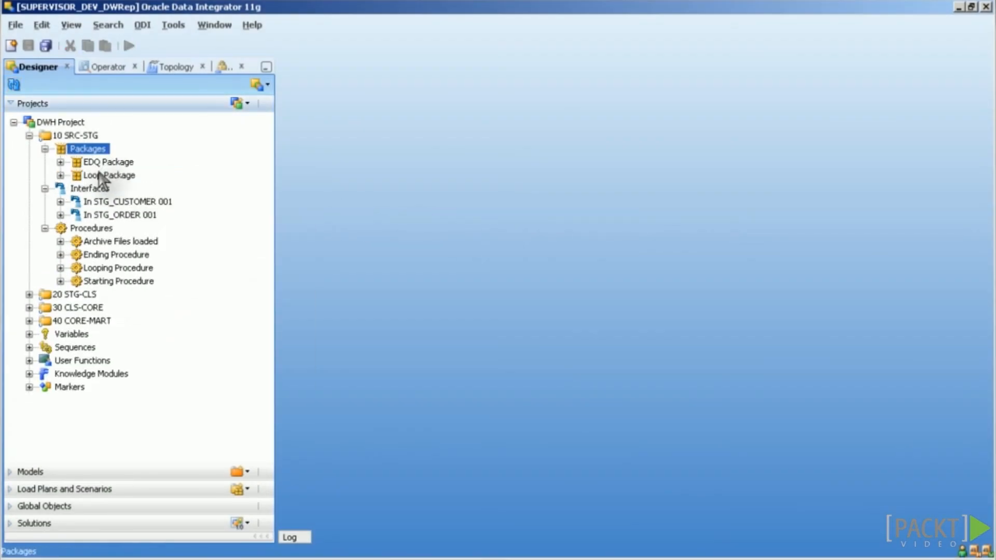
right_click(105, 175)
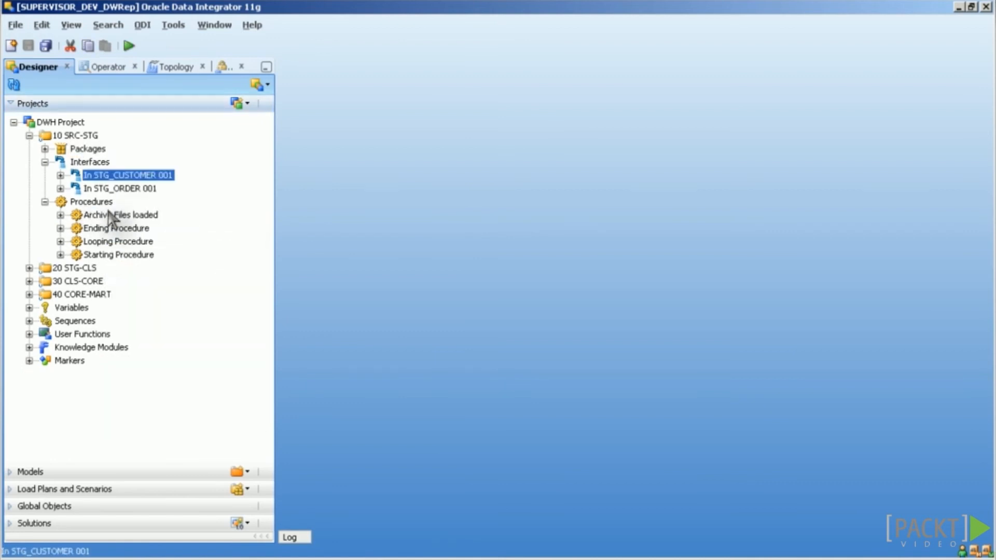
right_click(114, 215)
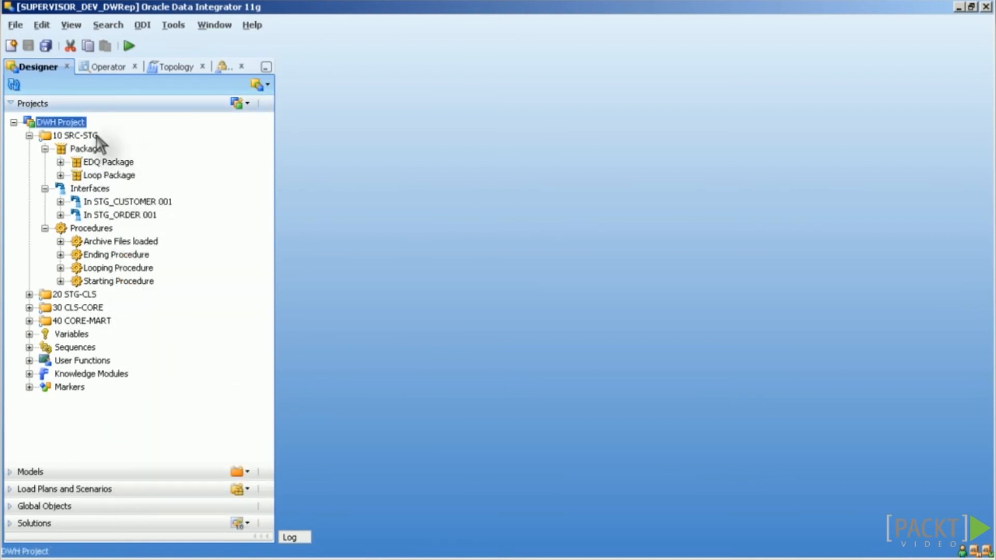
click(29, 135)
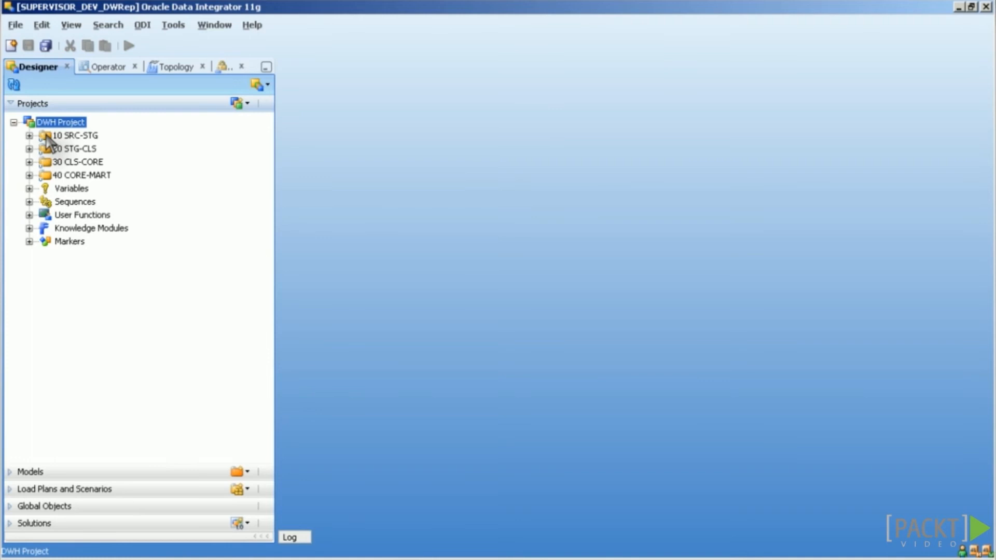
right_click(78, 125)
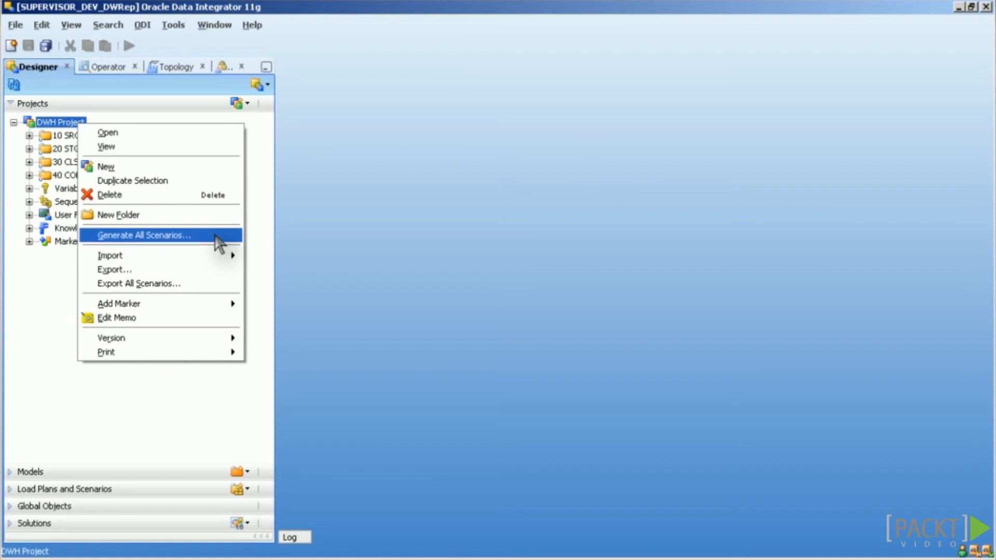
Step: Pick Generate All Scenarios for DWH Project and re-expand the 10 SRC-STG folder
click(214, 236)
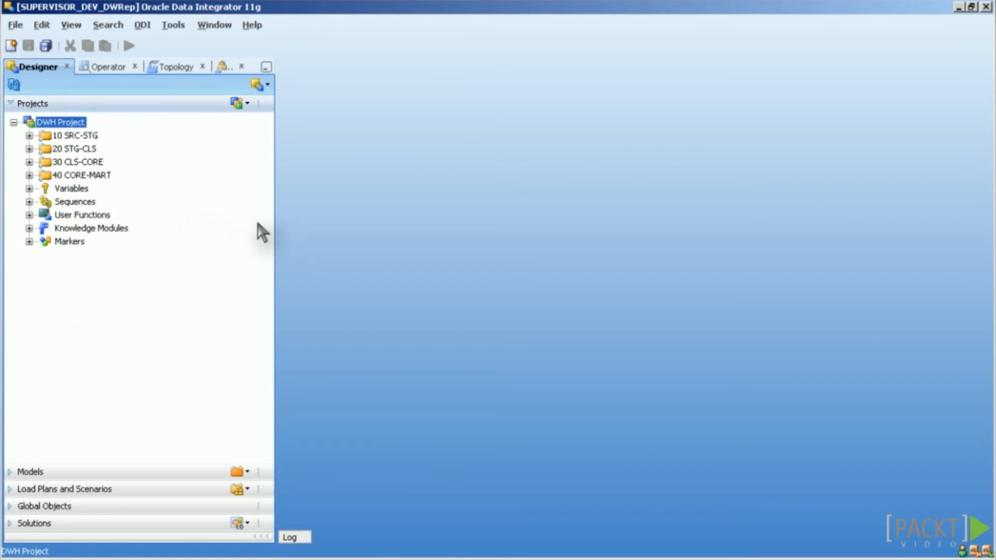
click(29, 136)
click(45, 149)
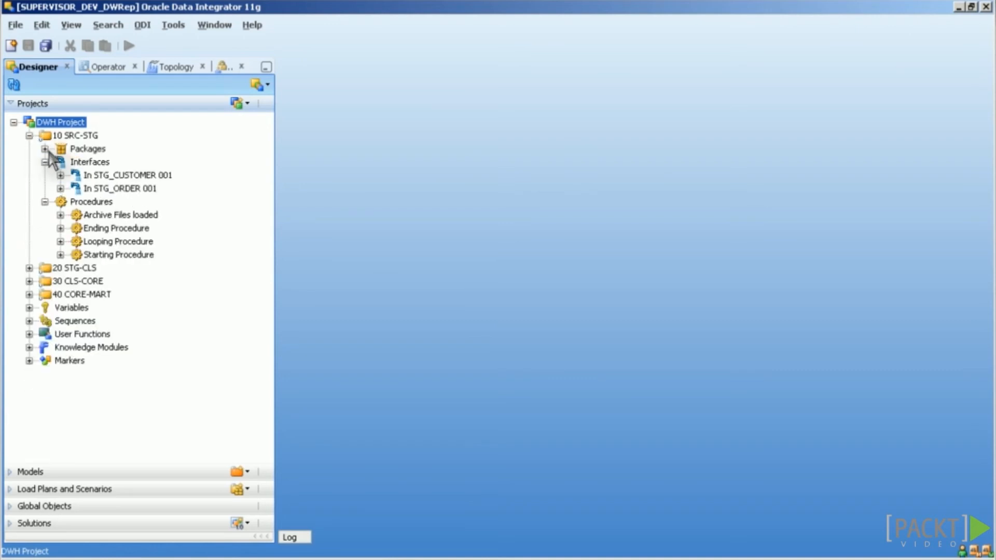
Step: Generate scenario IN_STG_CUSTOMER_001 version 001 from interface In STG_CUSTOMER 001
click(133, 175)
right_click(134, 175)
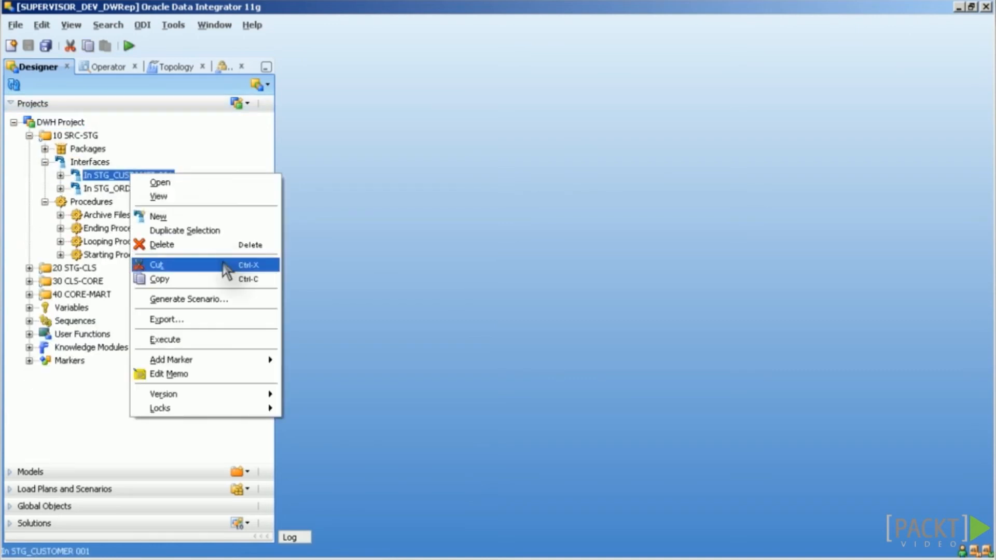
click(233, 296)
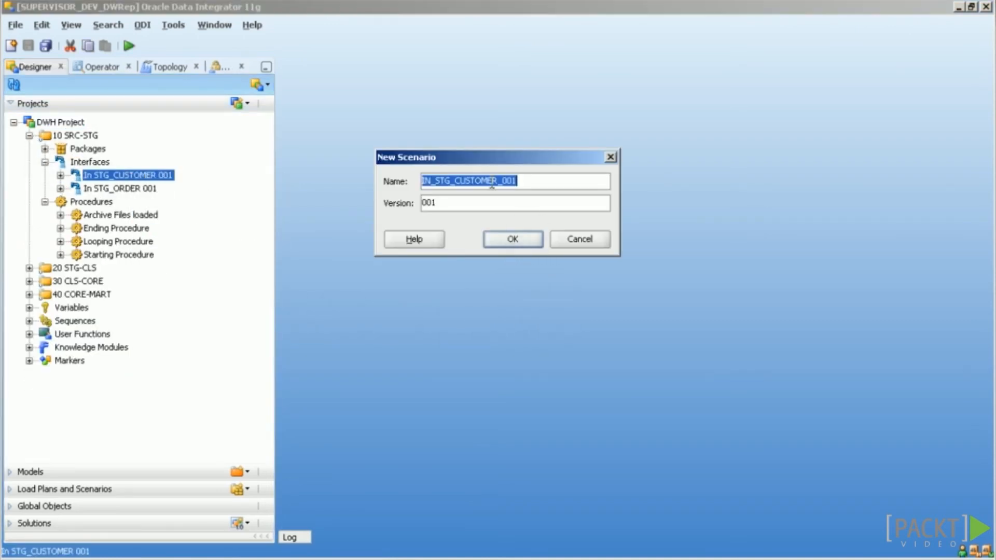
double_click(460, 202)
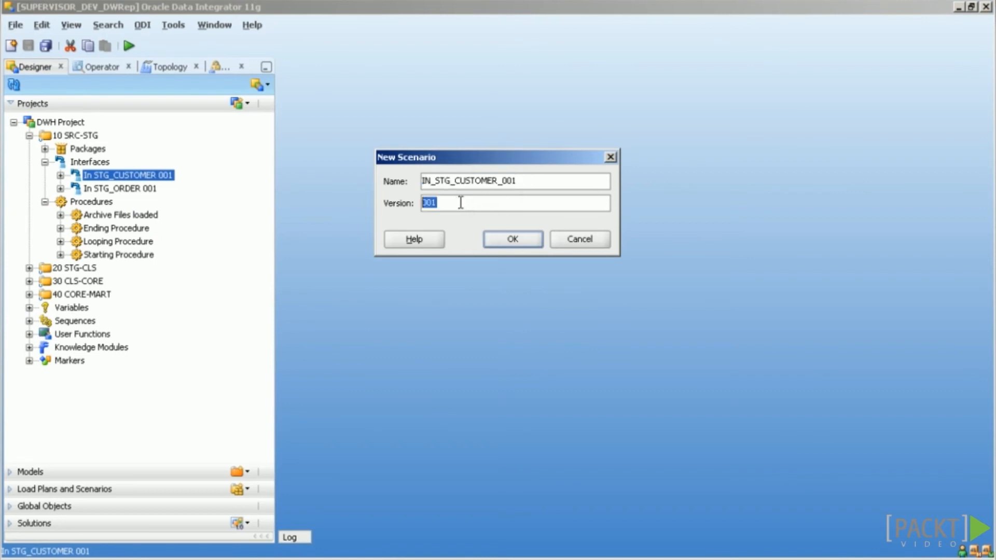
click(514, 239)
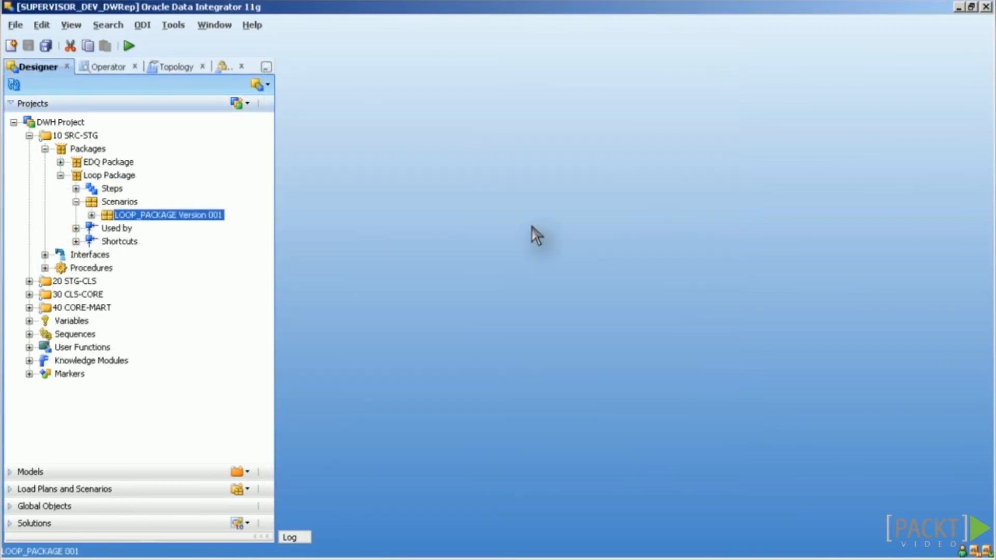
Step: Open Generate All Scenarios for the 10 SRC-STG folder, showing Replace mode and Packages only
right_click(150, 214)
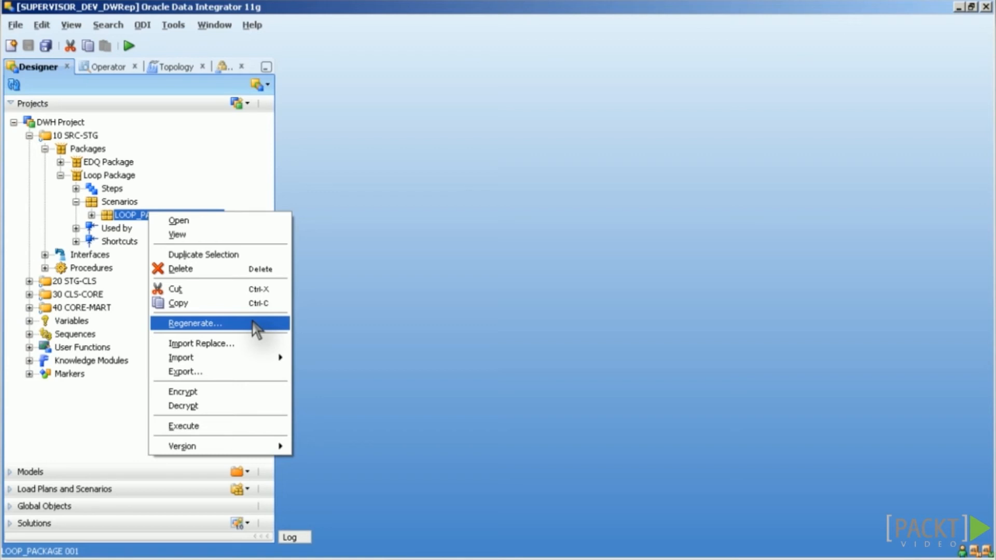
click(212, 151)
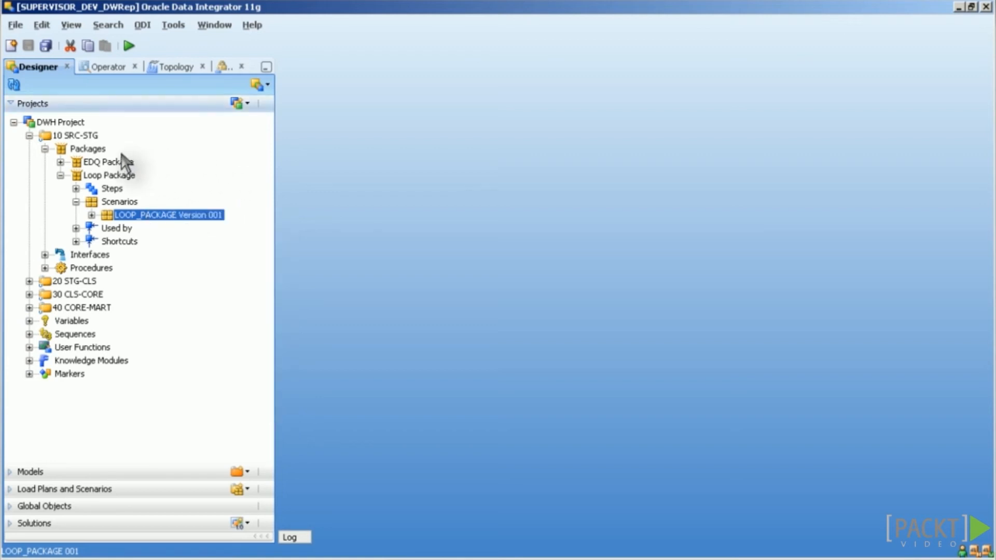
right_click(78, 136)
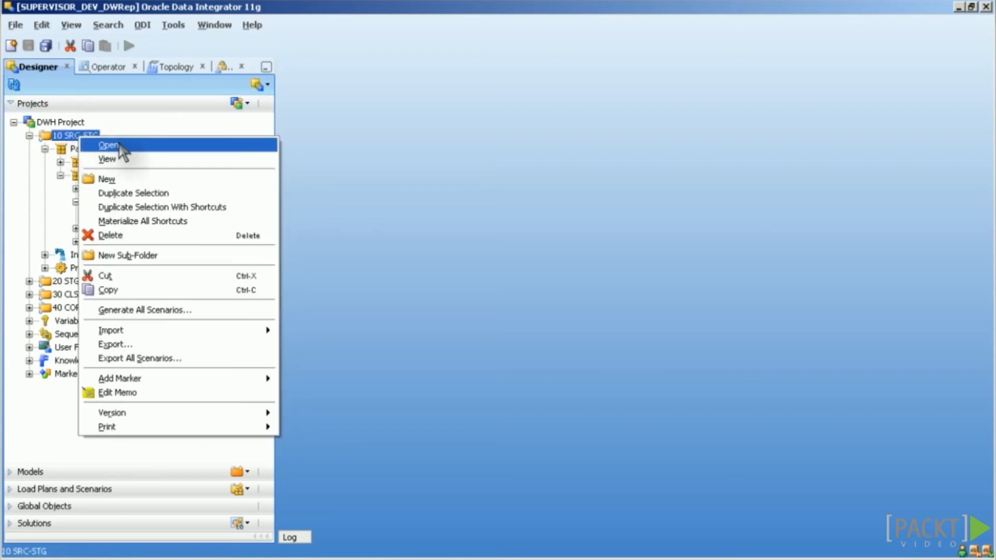
click(213, 310)
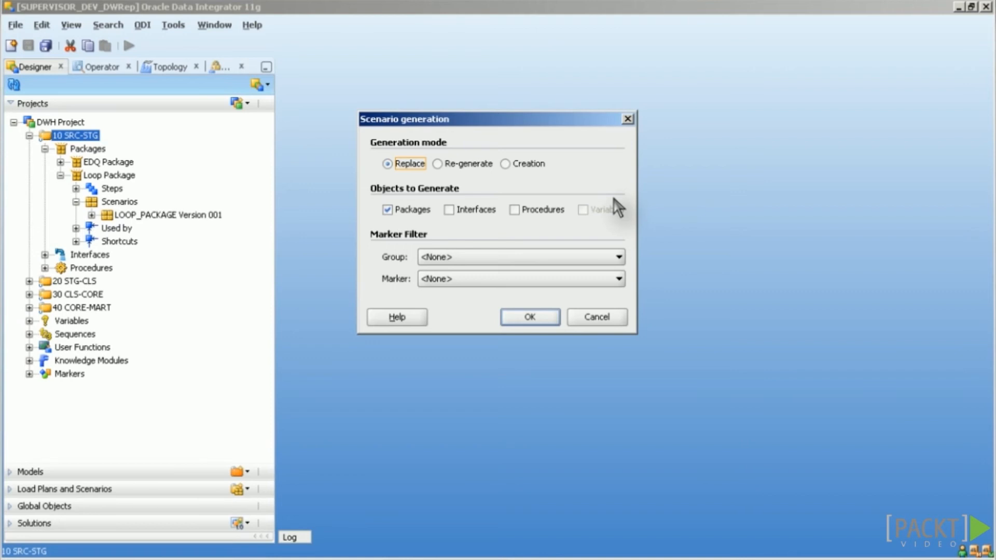
Step: Switch the generation mode to Re-generate, then Creation, and close the Scenario generation dialog
click(467, 164)
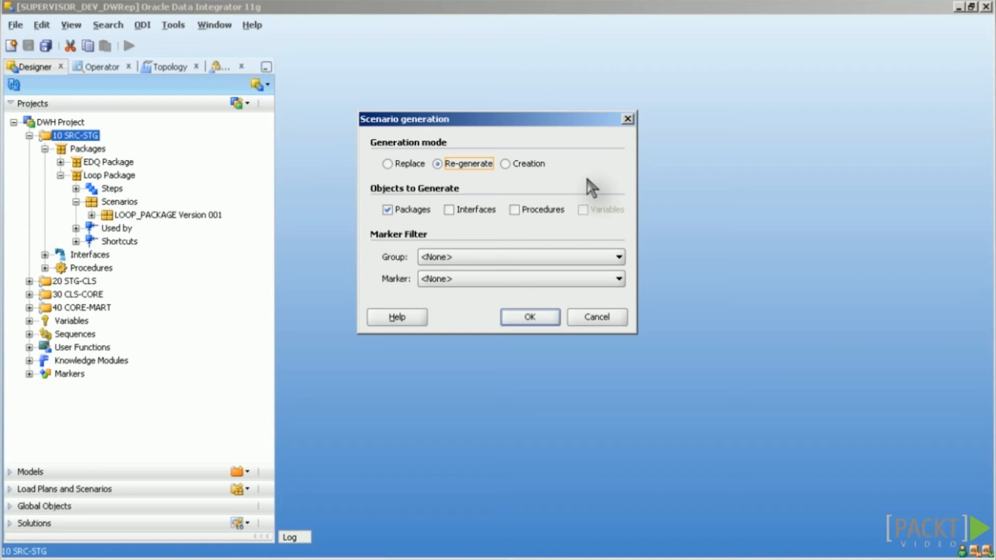
click(538, 165)
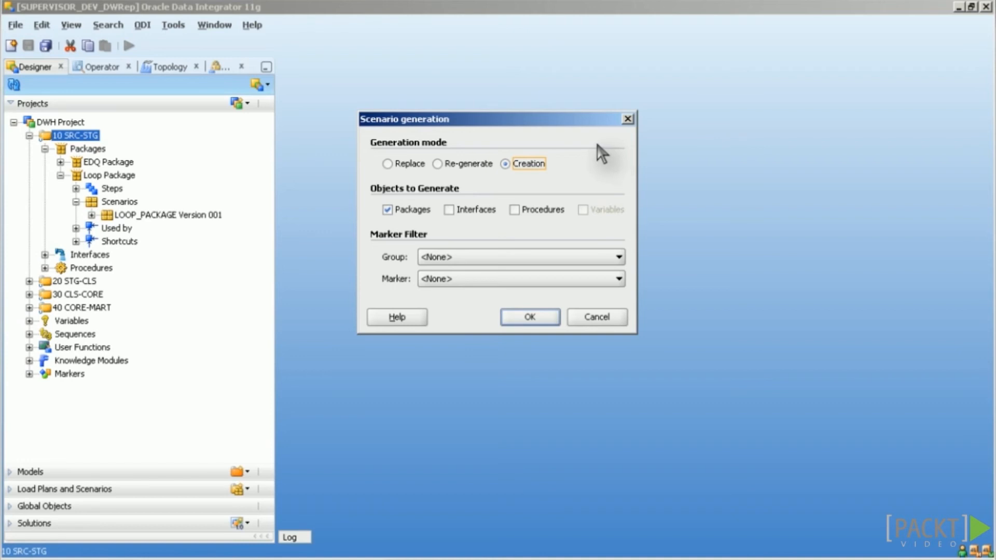
key(Return)
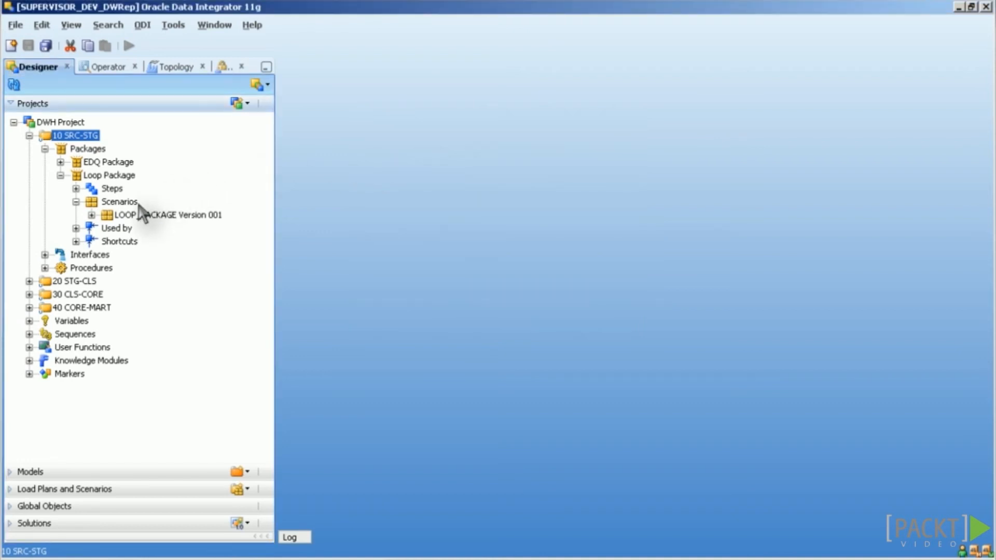
Step: Try generating LOOP_PACKAGE version 002 from Loop Package and dismiss the ODI-20088 validation report
click(106, 176)
right_click(107, 176)
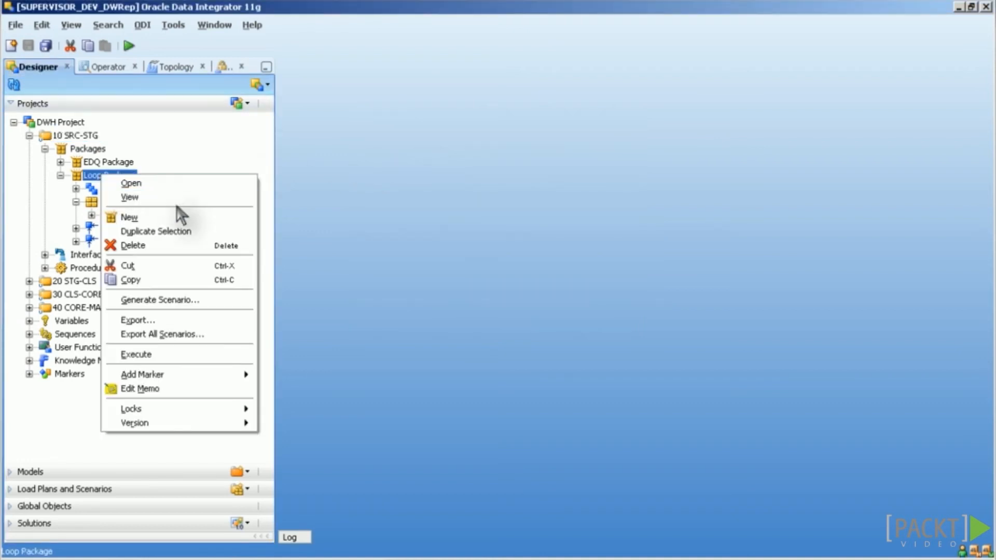
click(189, 298)
click(521, 241)
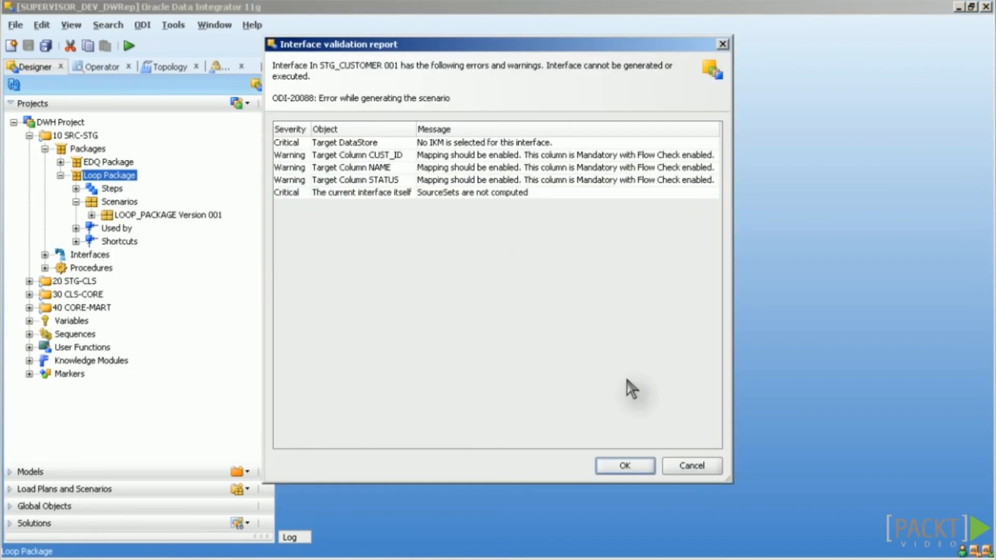
click(625, 465)
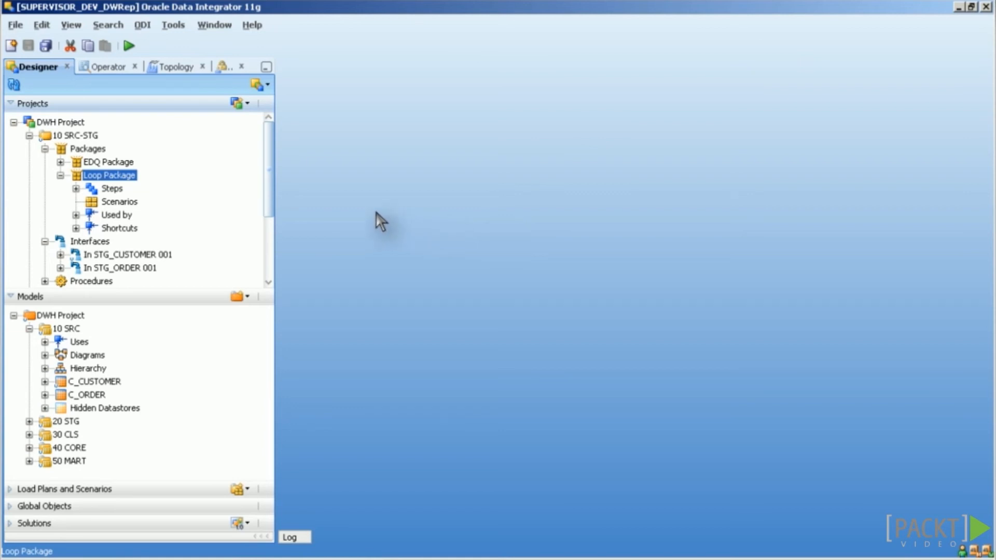
Step: Generate LOOP_PACKAGE version 001 with Use Selected startup parameters, ticking DWH_PROJECT.Counter
right_click(110, 179)
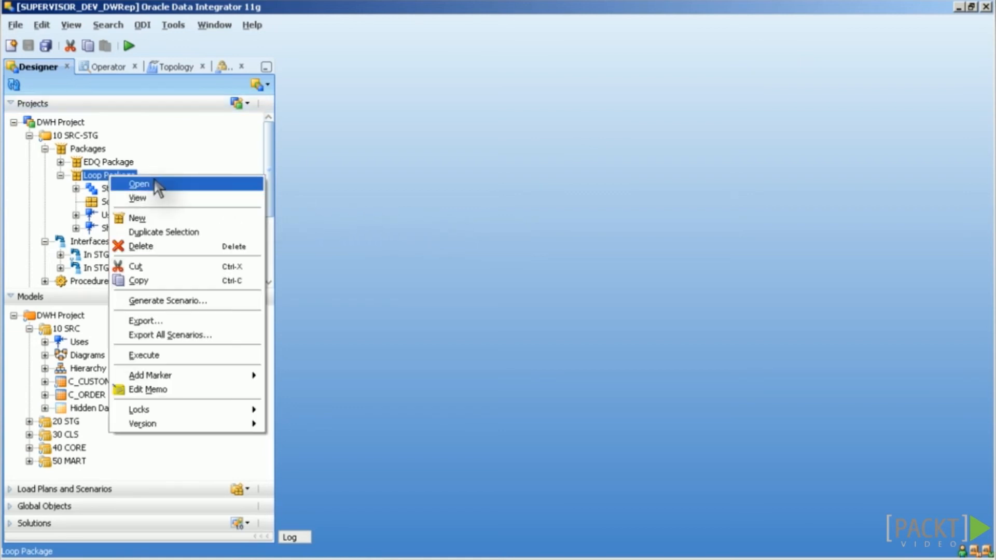
click(220, 301)
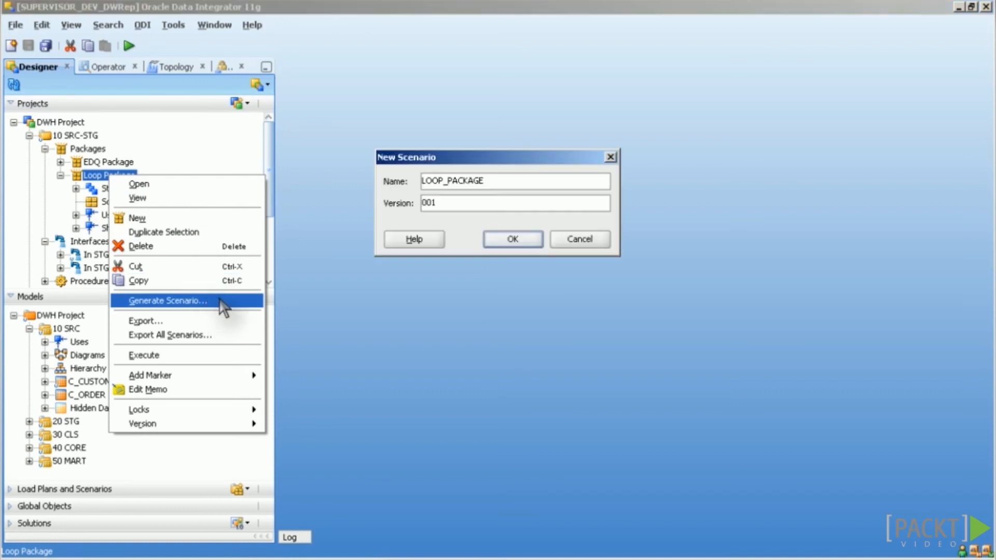
click(502, 239)
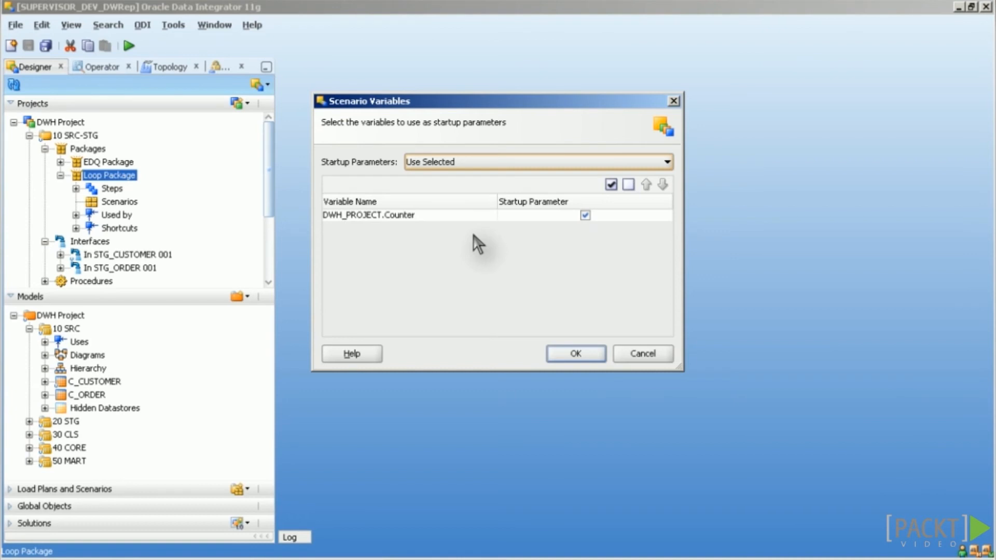
click(554, 167)
click(602, 186)
click(587, 216)
click(586, 216)
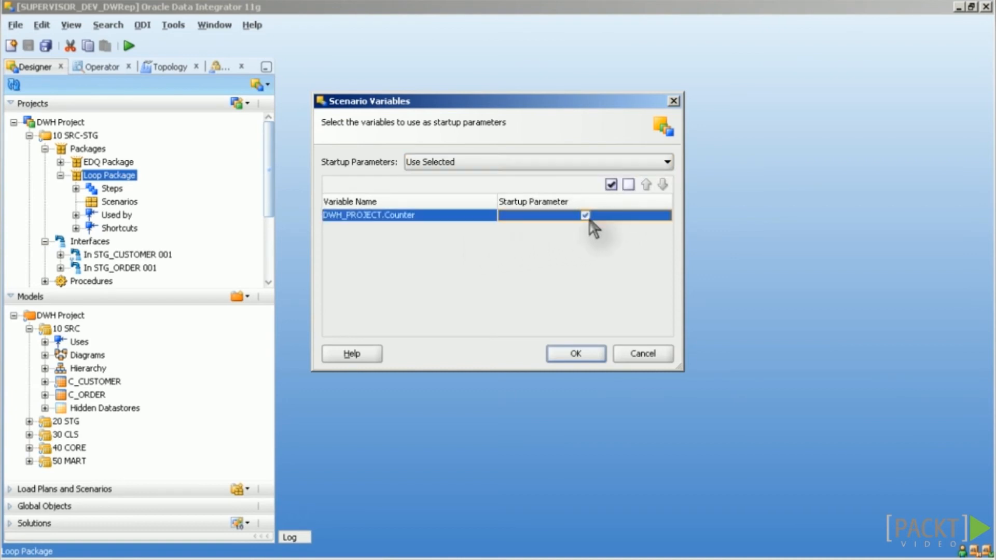
click(575, 355)
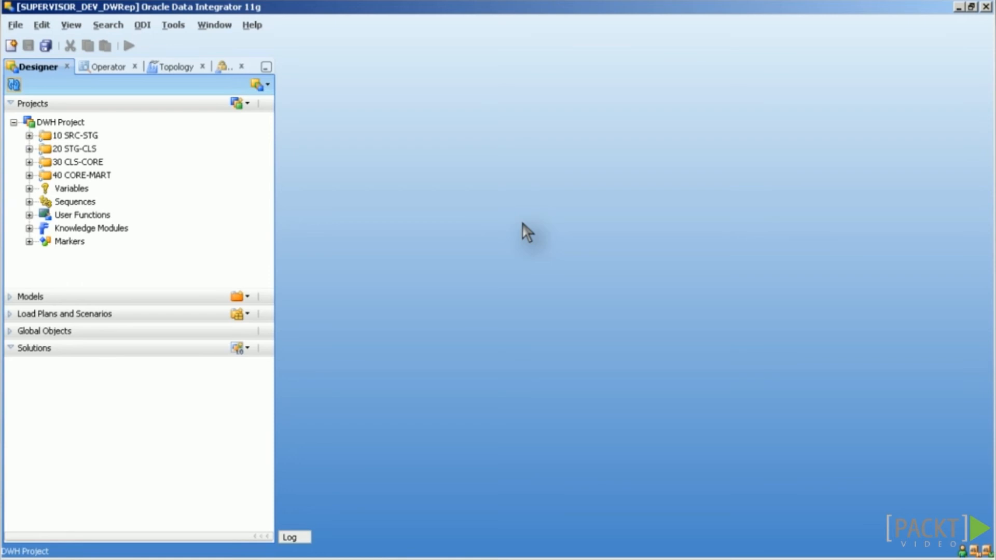
Step: Create 'Solution 1.0' and drag DWH Project into its principal elements, accepting version 1.0.0.1
click(249, 348)
click(303, 368)
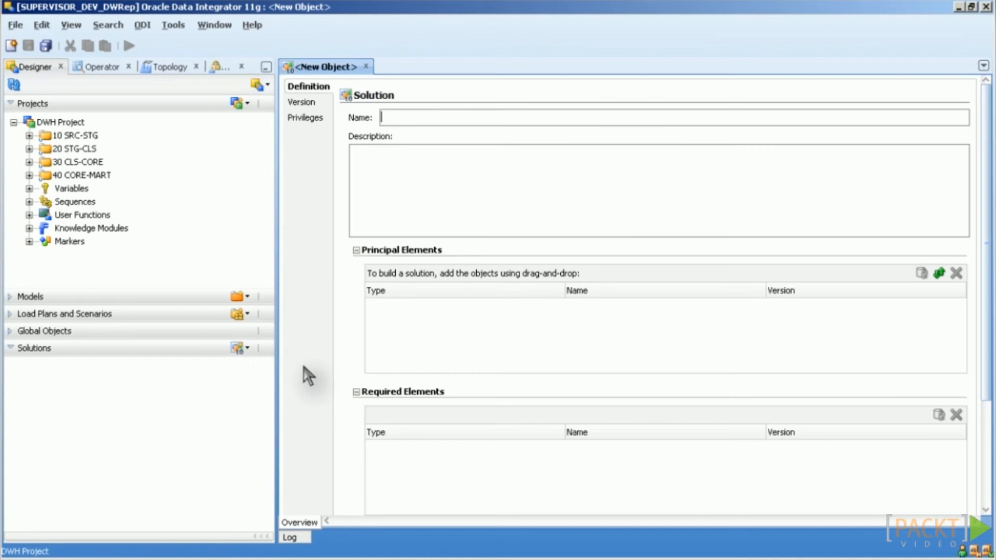
text(Solution 1.0)
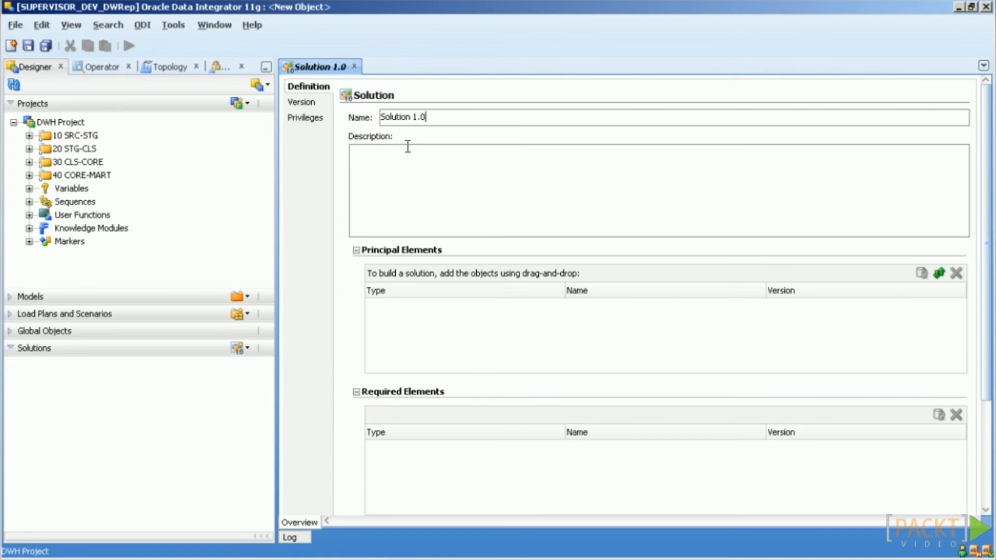
drag(62, 123, 351, 270)
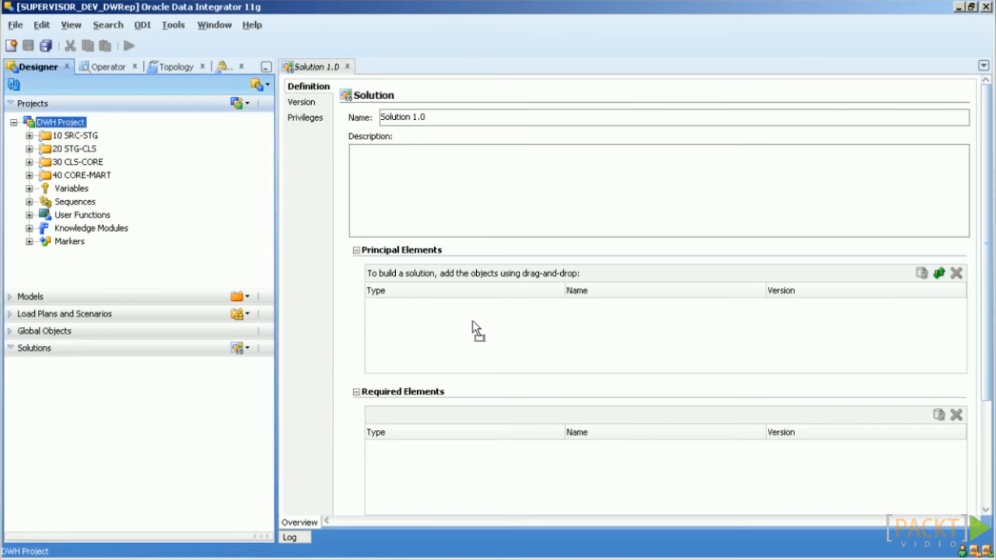
drag(469, 320, 481, 322)
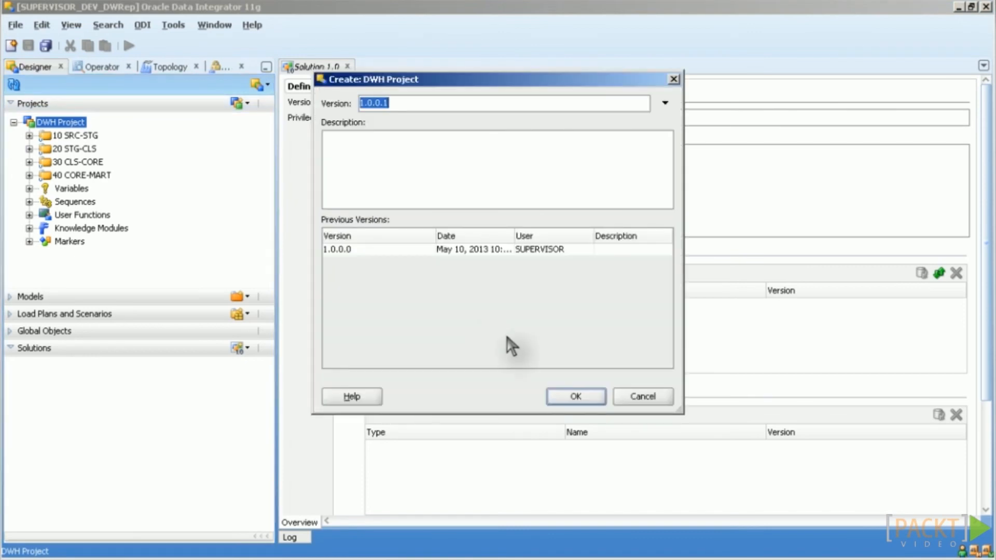
click(575, 398)
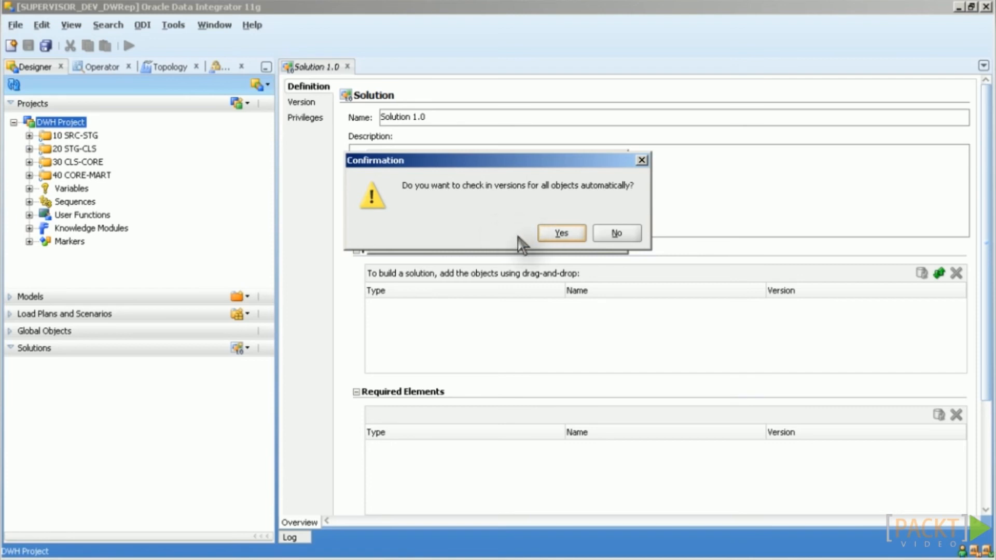
Step: Accept automatic check-in of versions for all objects
click(567, 238)
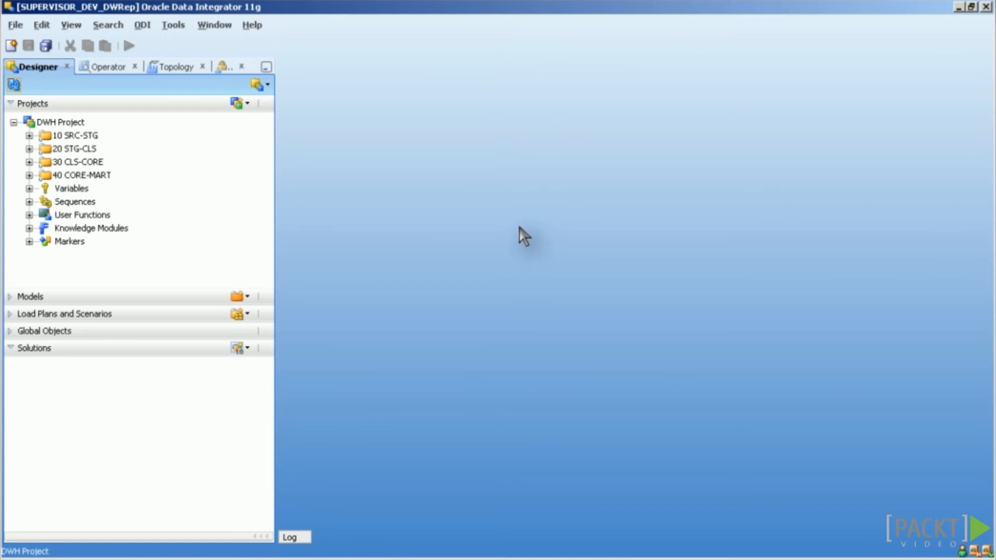
Step: Expand the 40 CORE-MART folder to show its packages, interfaces and procedures
right_click(73, 175)
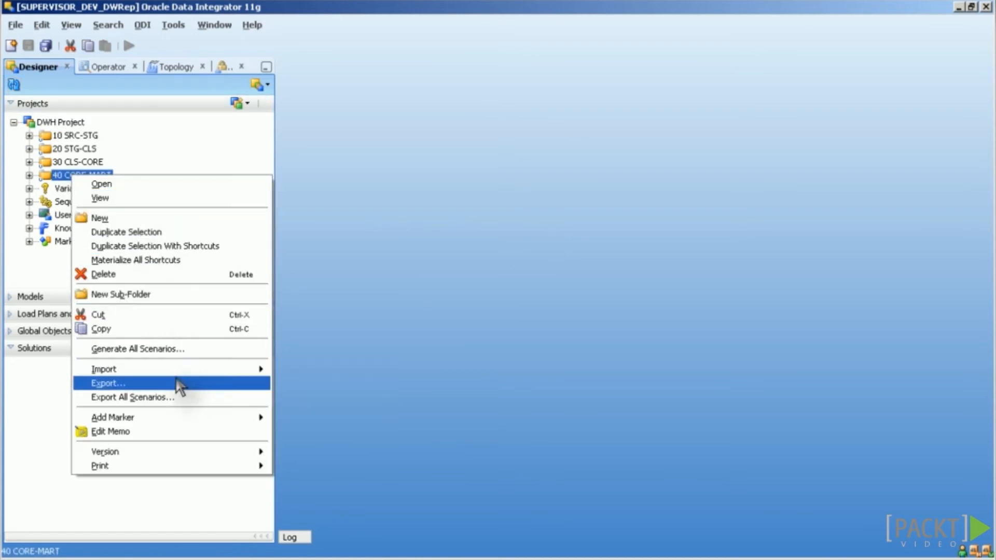
mouse_move(230, 370)
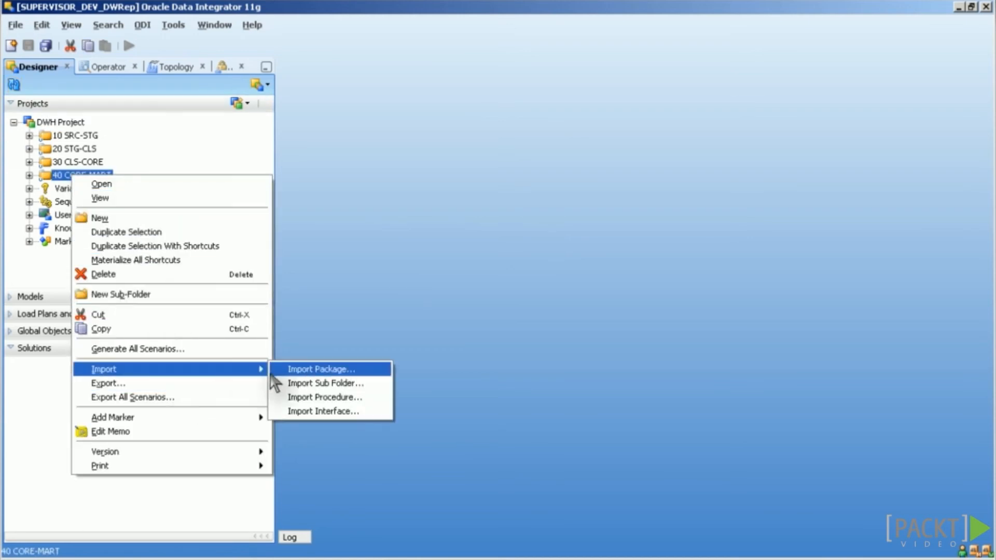
click(510, 385)
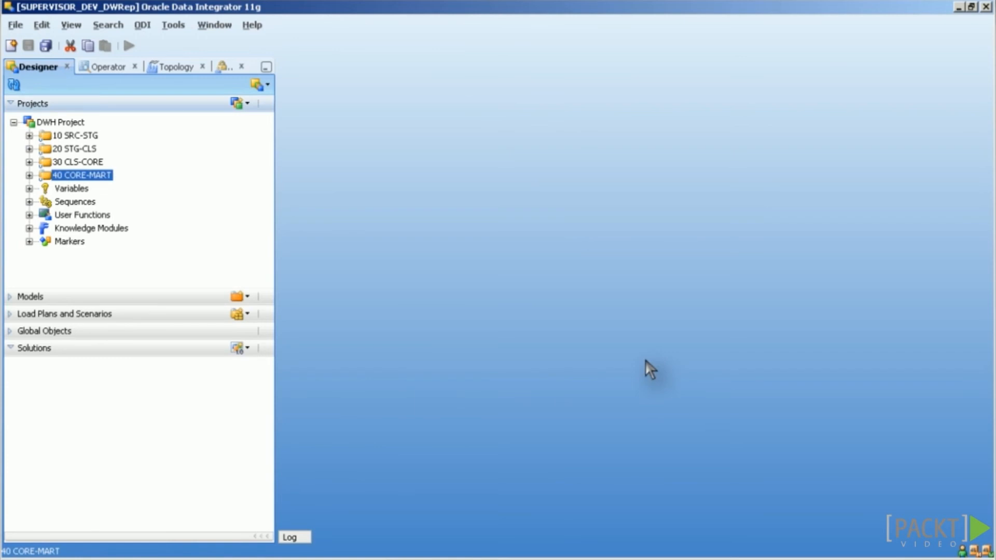
click(29, 176)
click(89, 201)
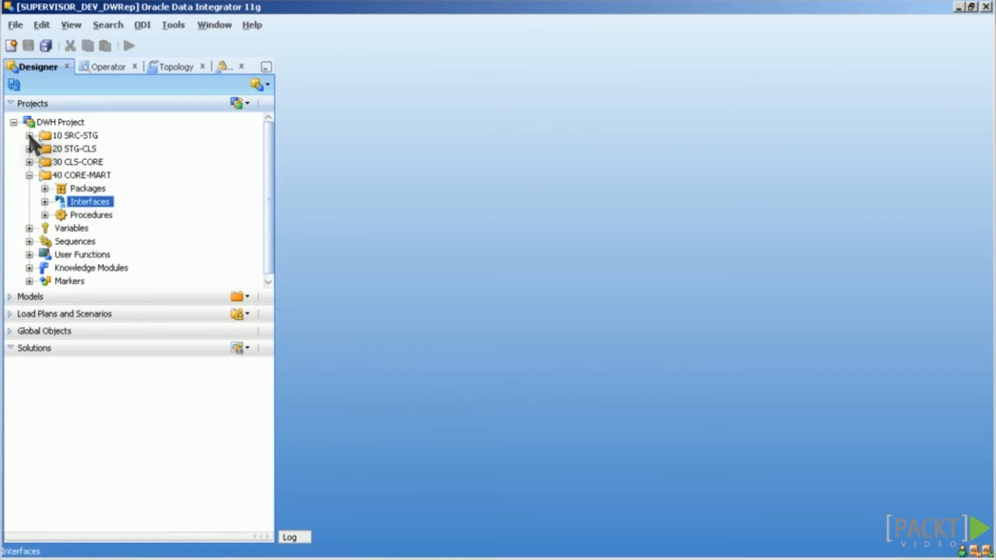
Step: Export the In STG_CUSTOMER 001 interface from 10 SRC-STG to XML on the Desktop
click(29, 135)
click(45, 162)
right_click(124, 176)
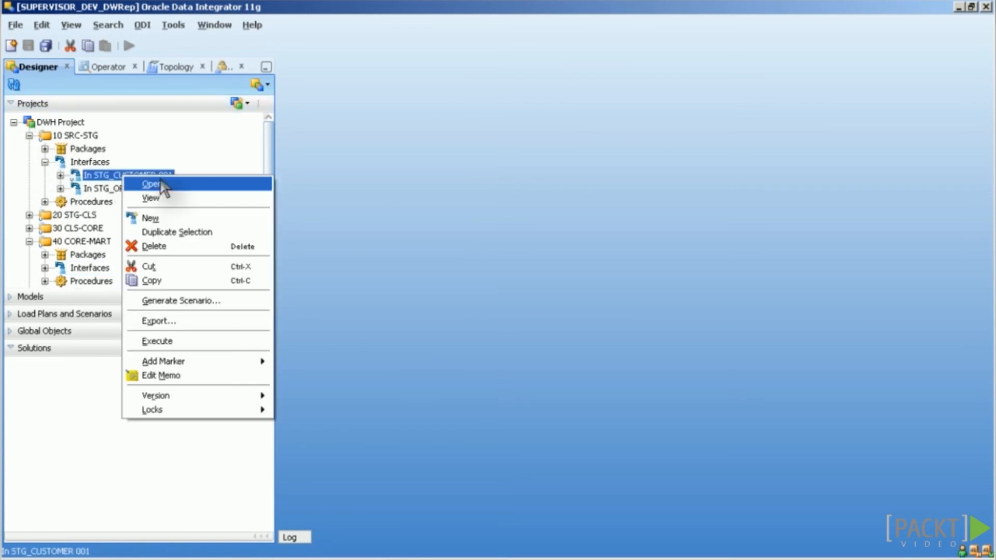
click(205, 323)
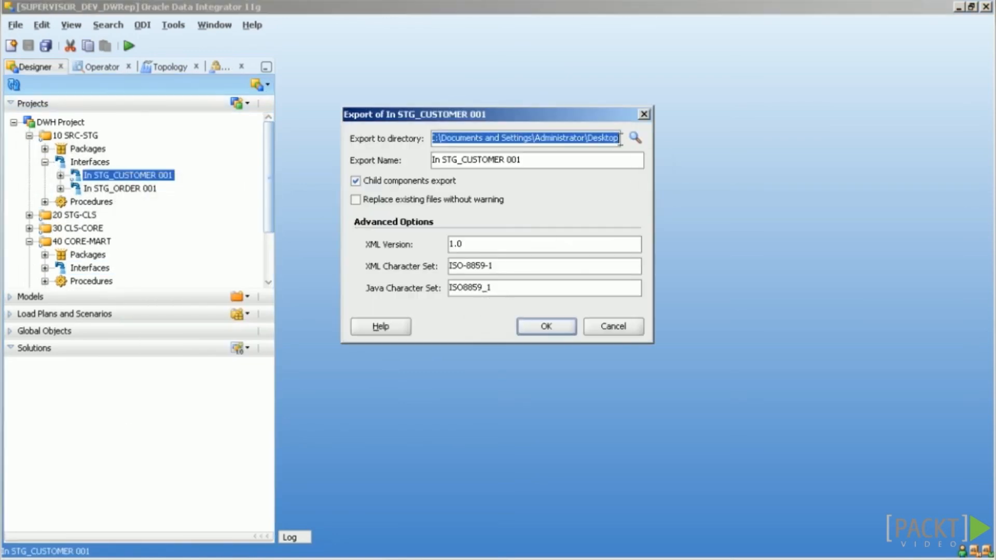
click(545, 326)
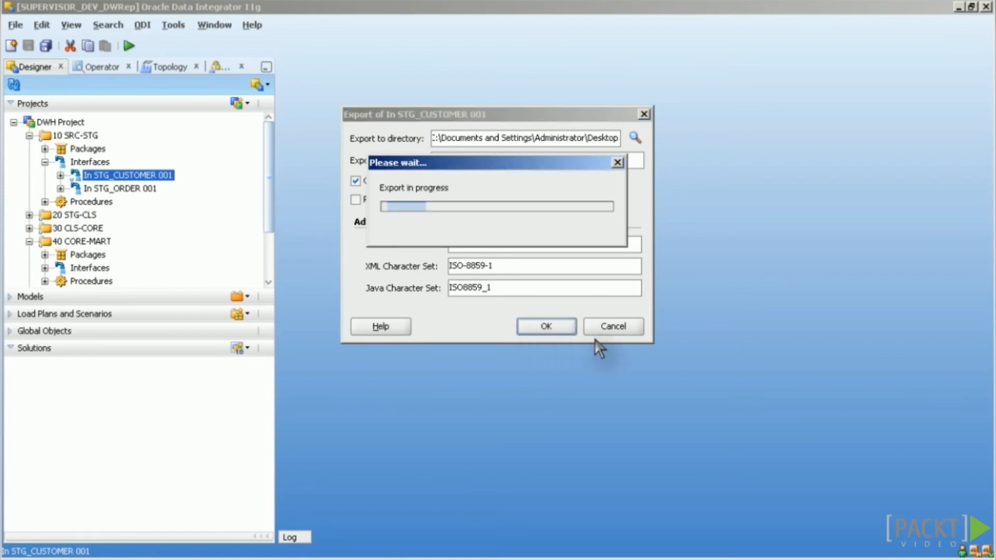
key(Return)
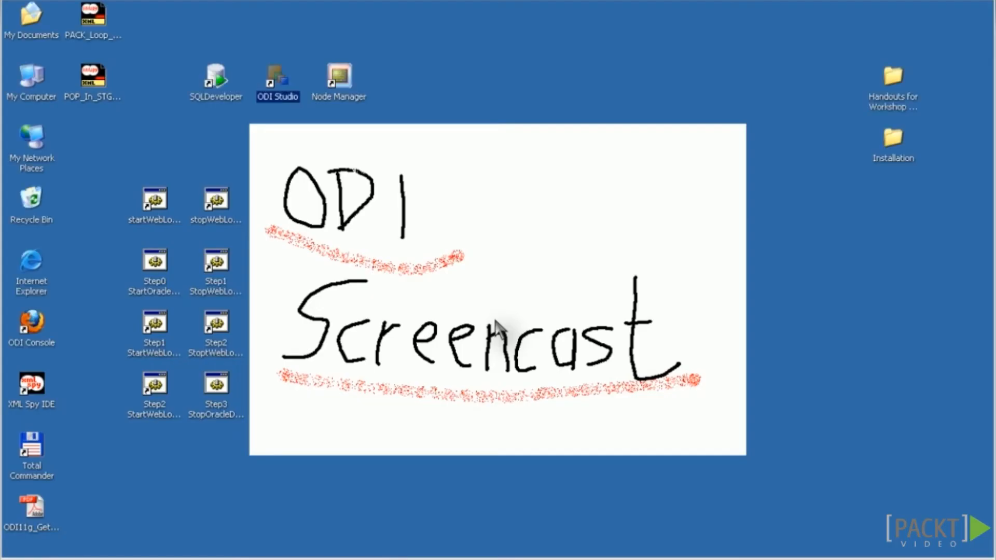
Step: Open POP_In_STG_CUSTOMER_001.xml in XML Spy and expand SunopsisExport, Admin, Object and the first object's 36 fields
double_click(92, 77)
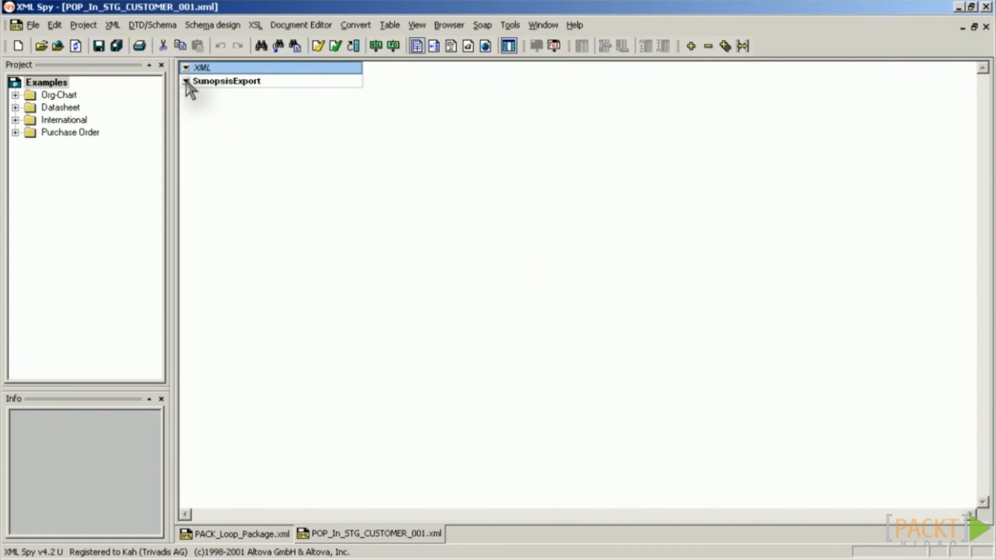
click(186, 82)
click(279, 94)
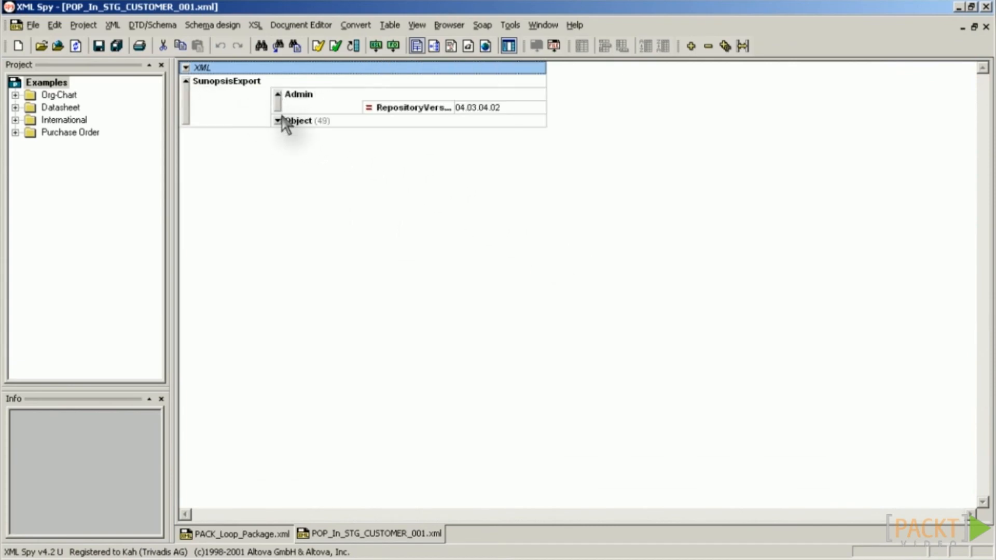
click(279, 120)
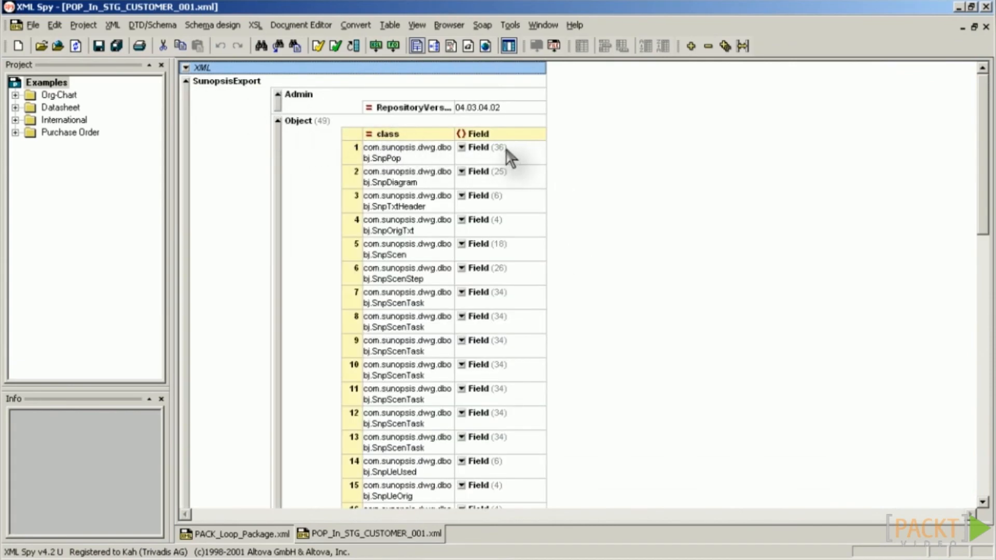
click(461, 148)
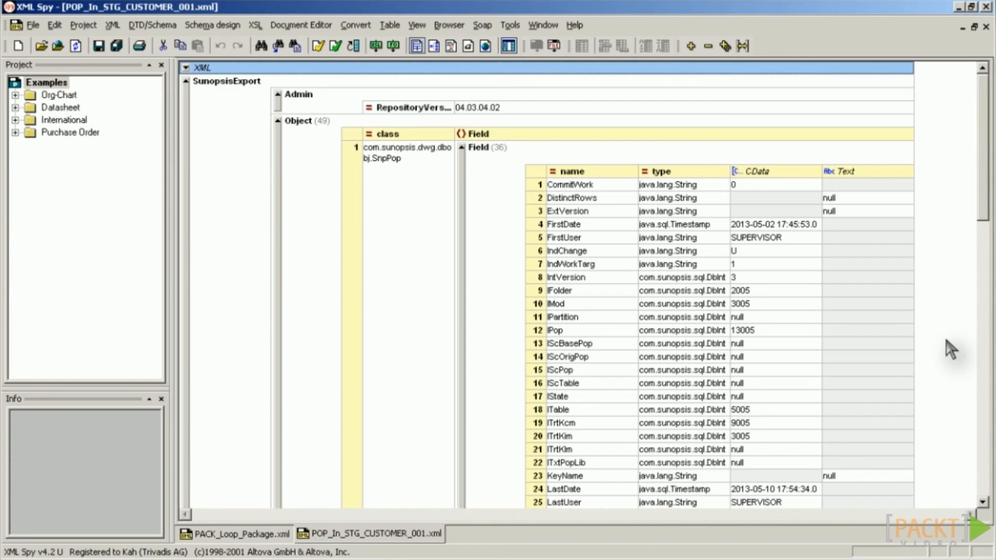
key(alt+Tab)
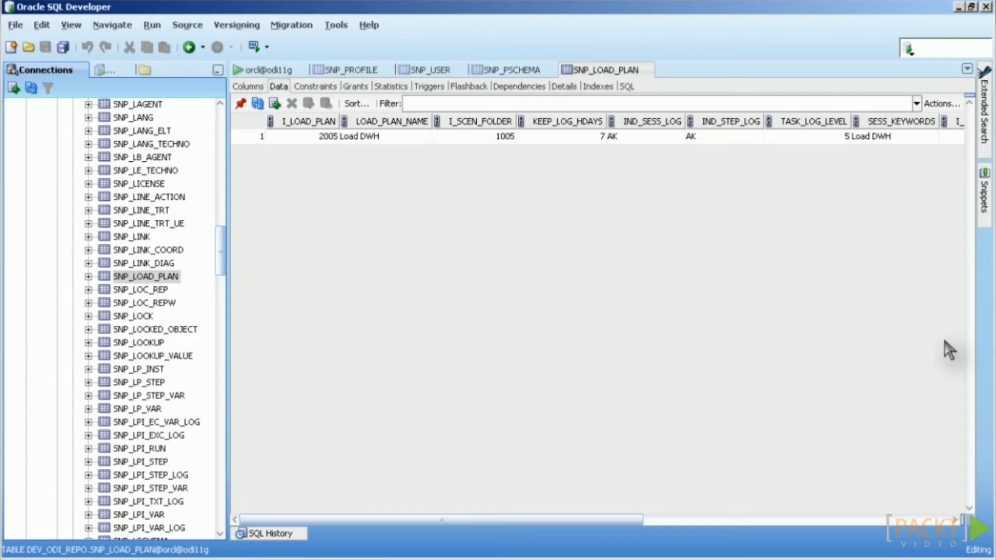
Step: Check the Load DWH row of SNP_LOAD_PLAN in SQL Developer, then return to ODI Studio
key(alt+Tab)
key(Tab)
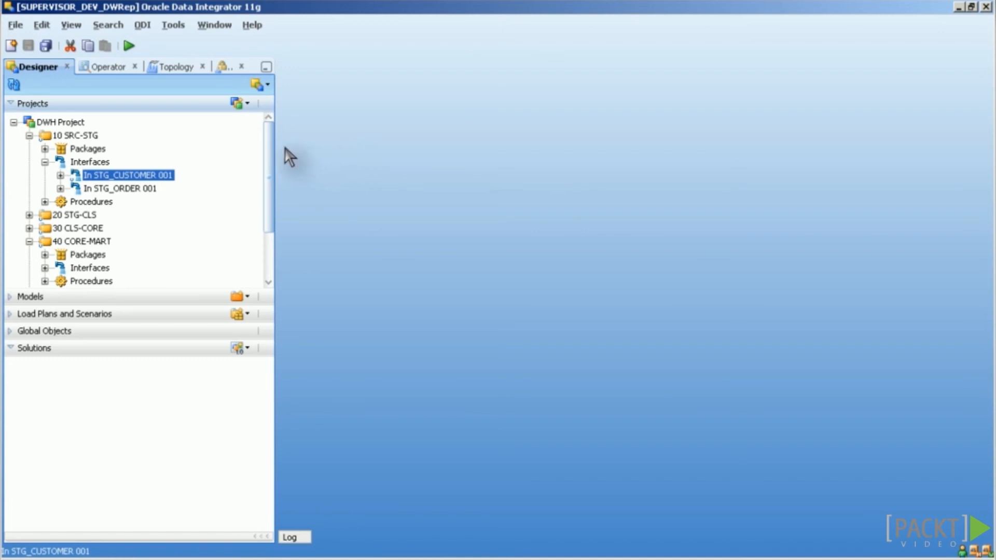
Step: Start a Smart Export from the Designer's export options
click(270, 92)
click(267, 87)
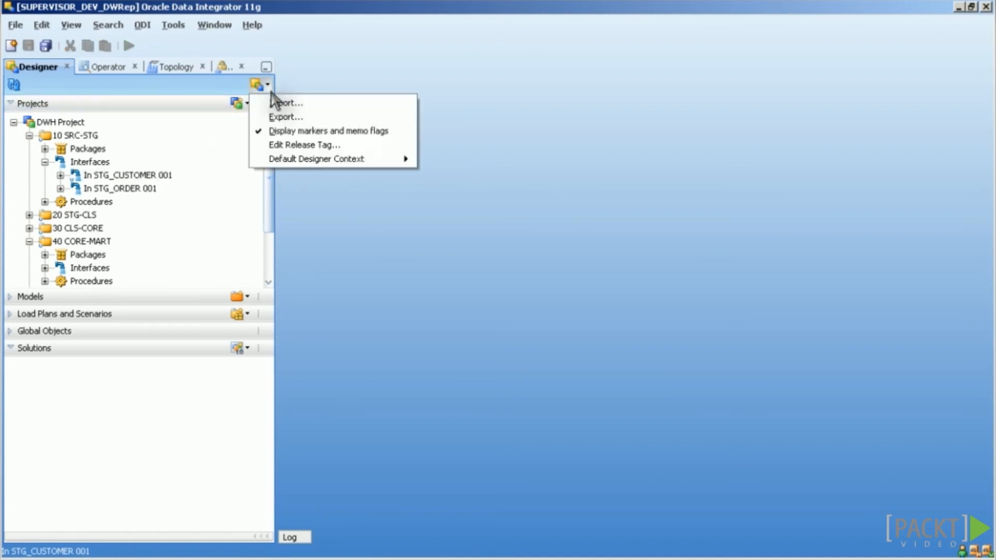
click(336, 117)
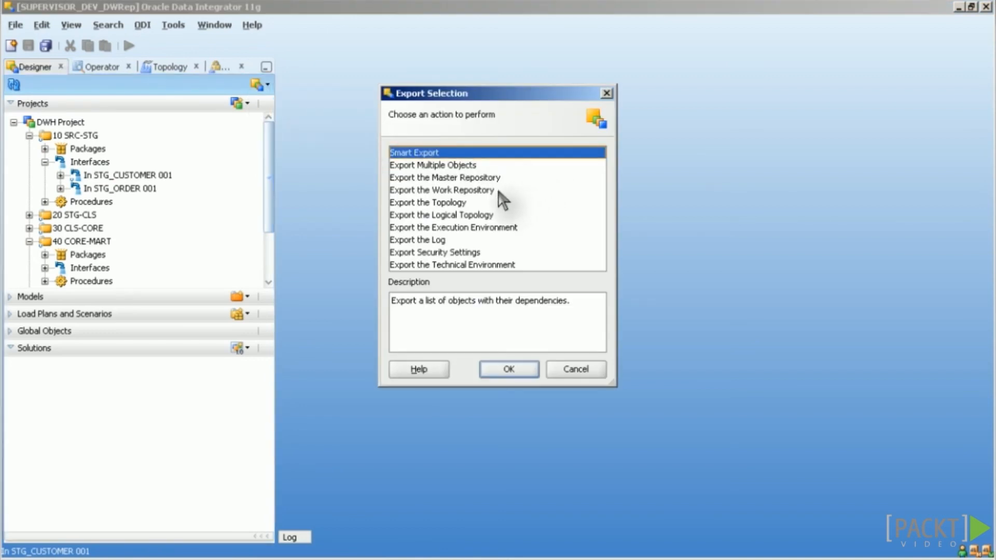
click(511, 368)
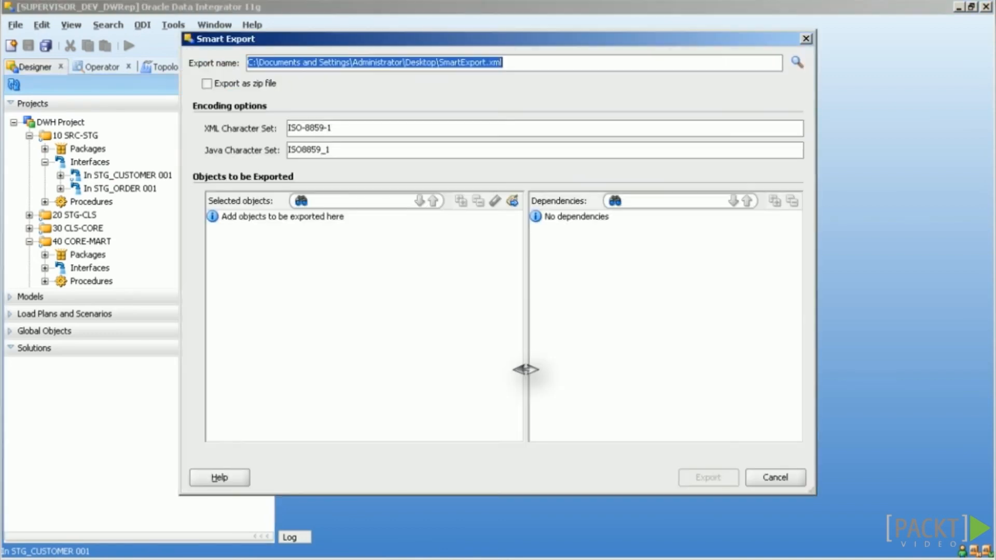
Step: Add release tag 1.0.0.1 to the Smart Export and export it to SmartExport.xml
click(516, 205)
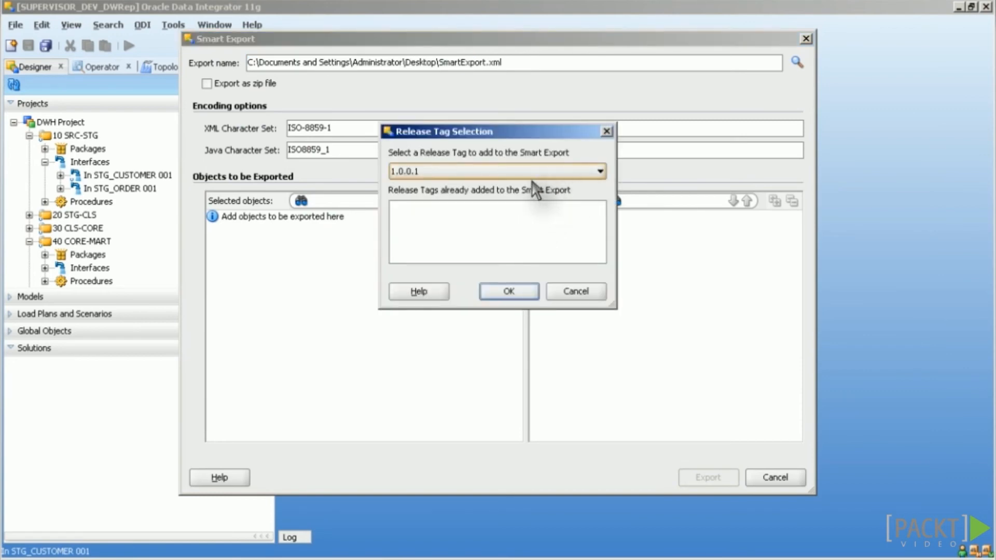
click(479, 171)
click(479, 186)
click(524, 296)
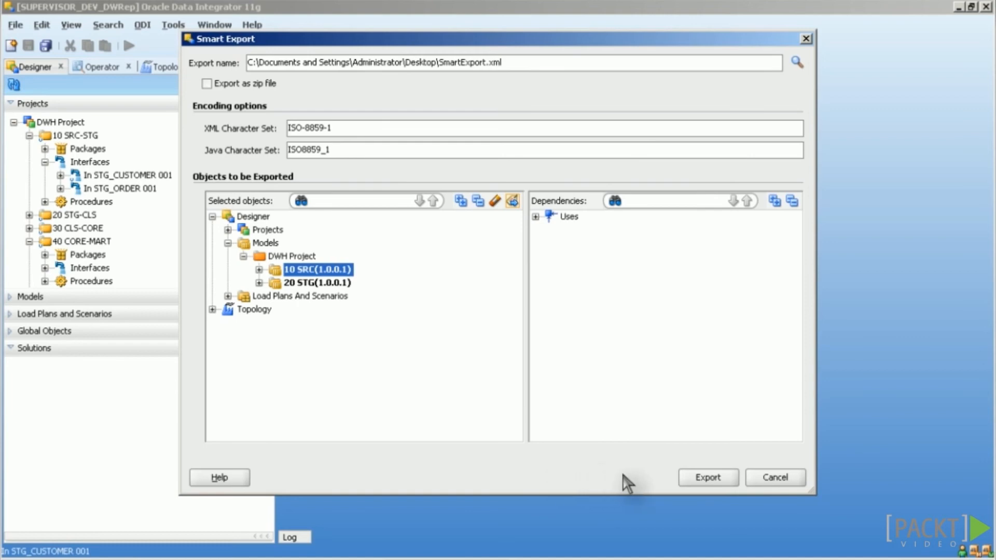
click(713, 480)
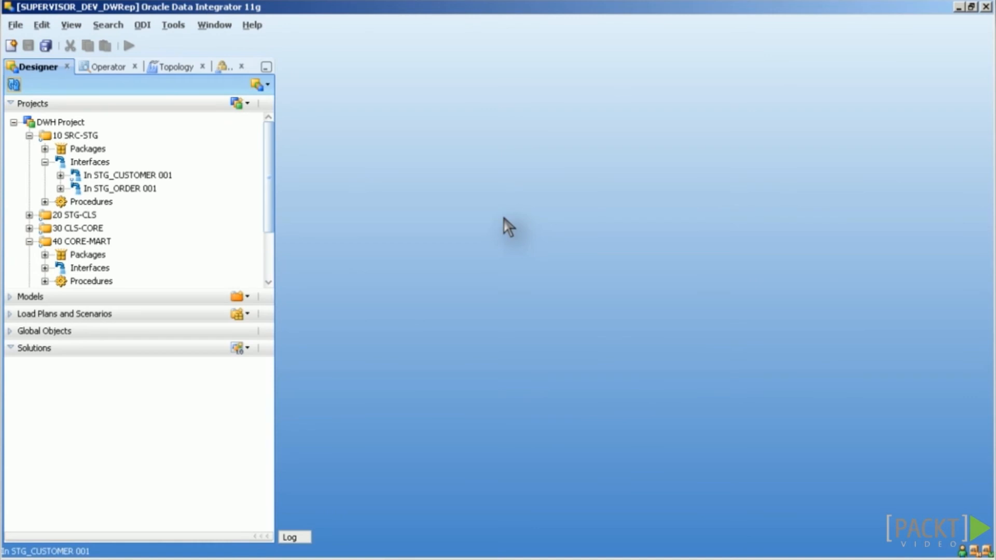
Step: Start a Smart Import using the desktop SmartExport.xml as the import file
click(266, 84)
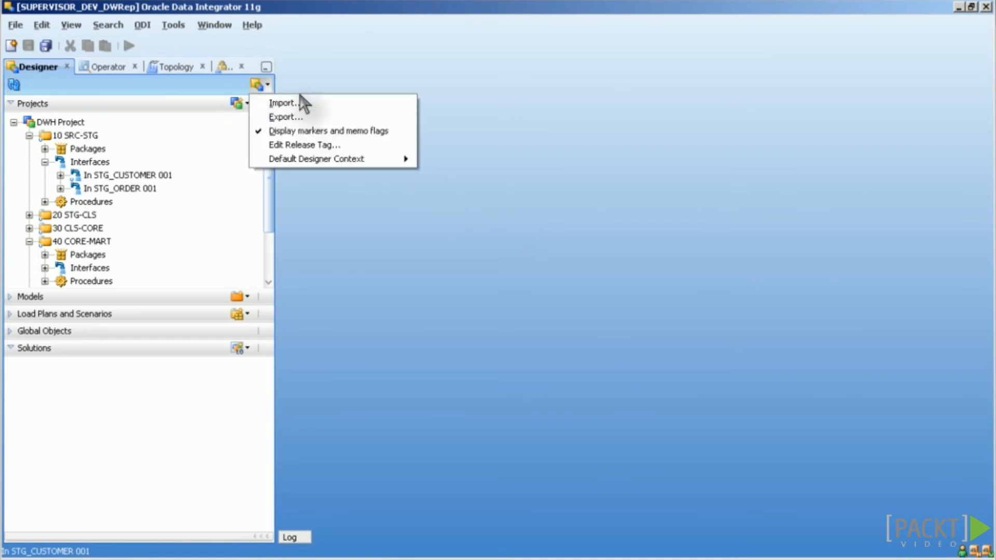
click(327, 104)
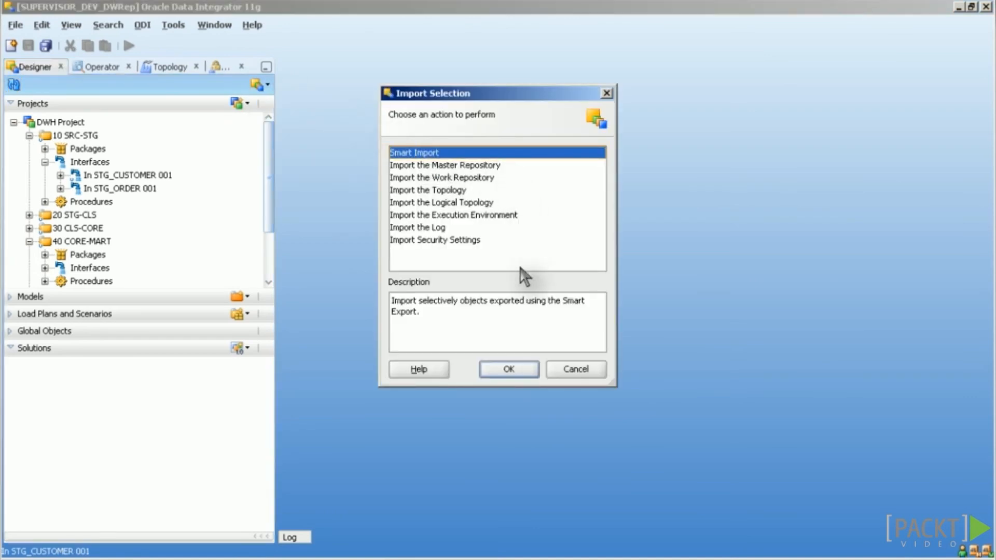
click(509, 369)
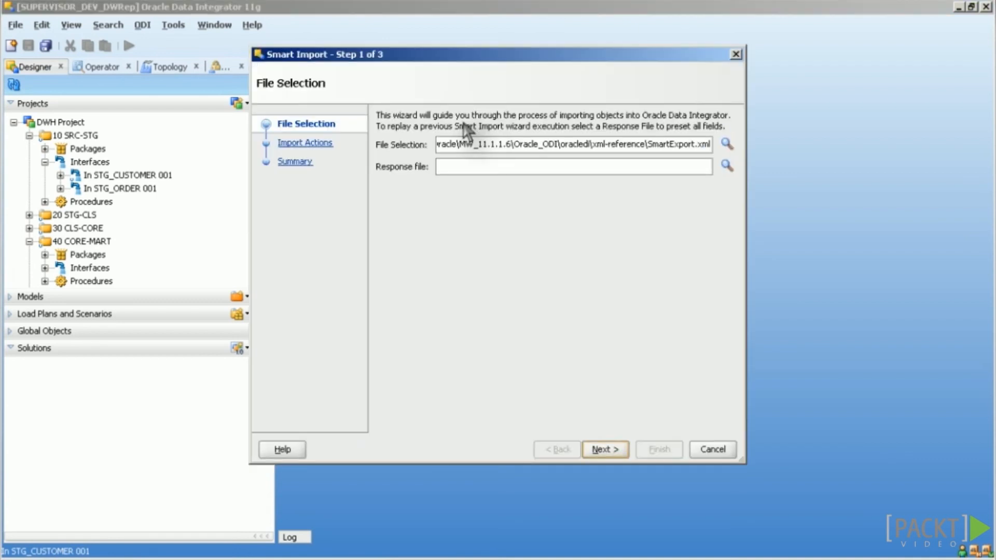
key(ctrl+a)
text(C:\Documents and Settings\Administrator\Desktop\SmartExport.xml)
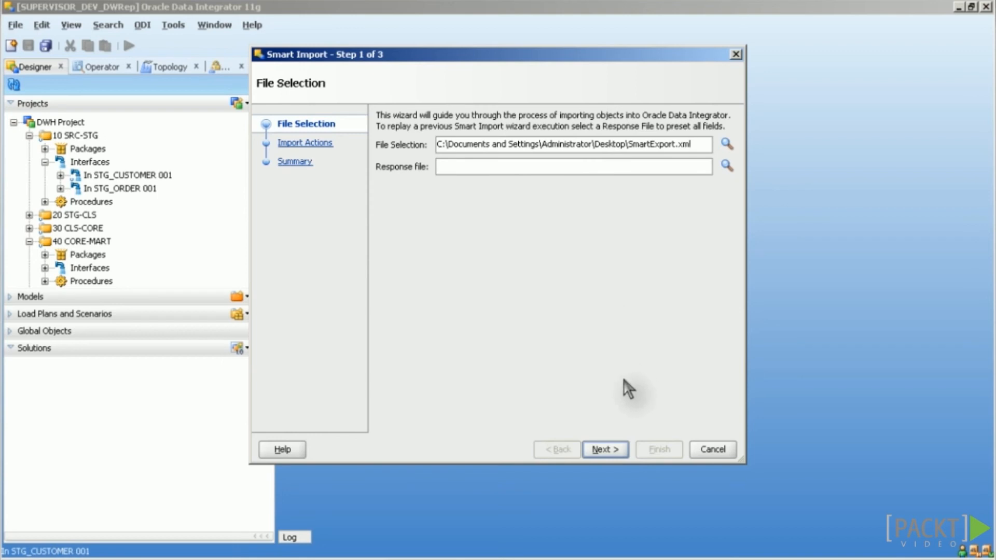
click(603, 449)
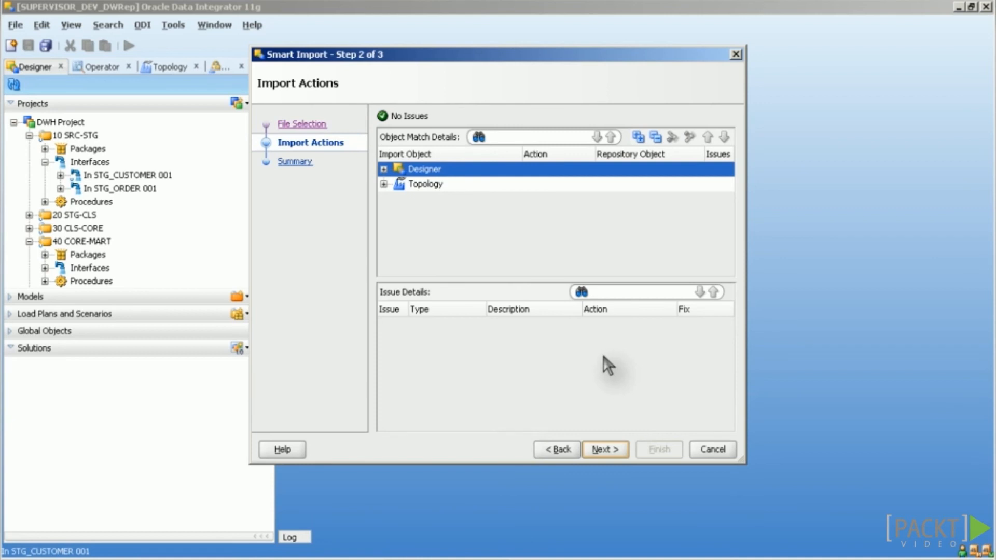
Step: Expand the Designer, Topology and Projects objects and keep Merge for DWH Project
click(384, 170)
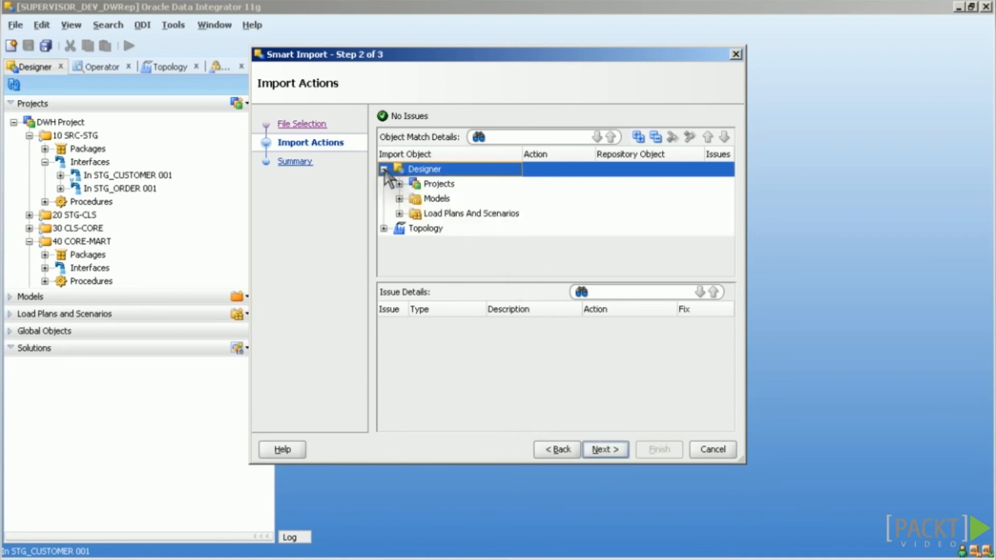
click(383, 229)
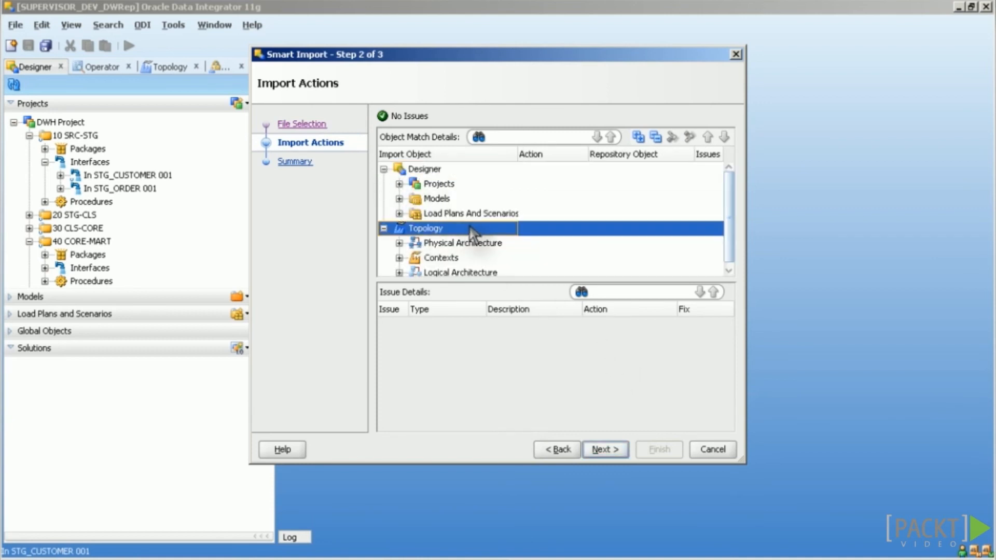
click(399, 184)
click(421, 199)
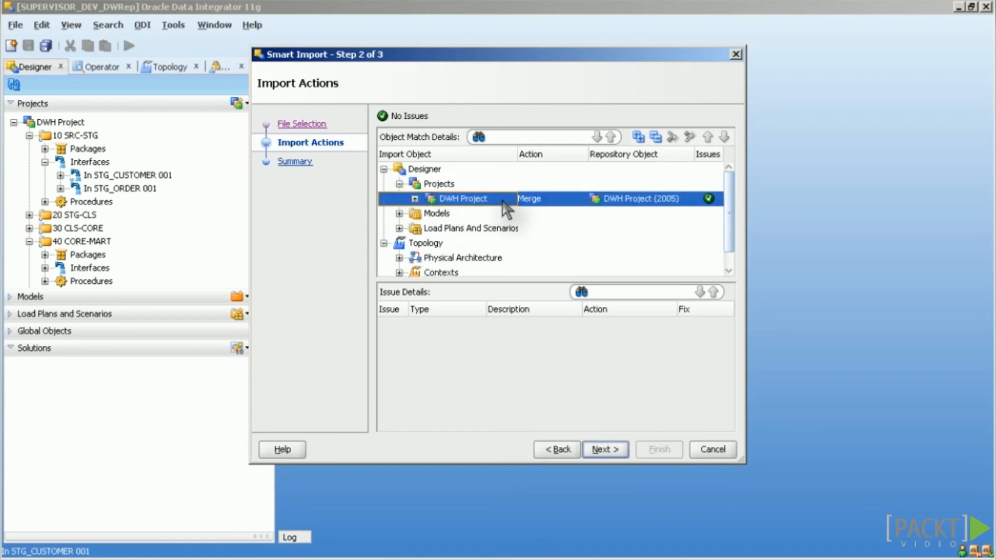
click(581, 200)
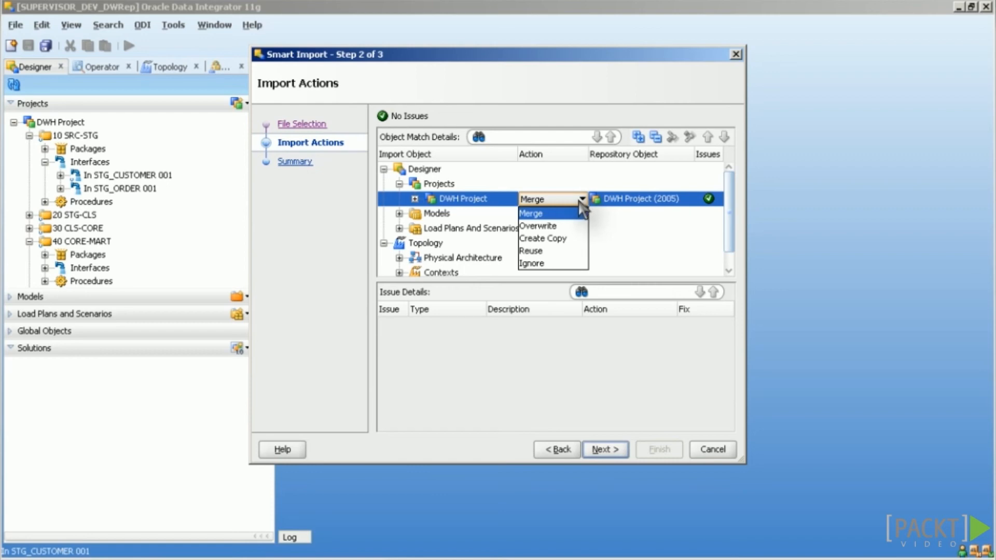
click(569, 369)
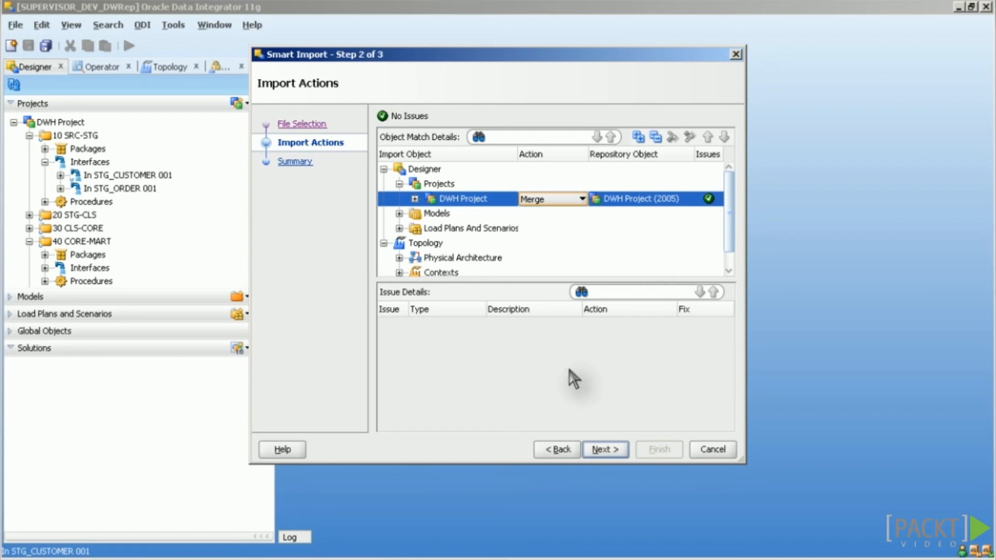
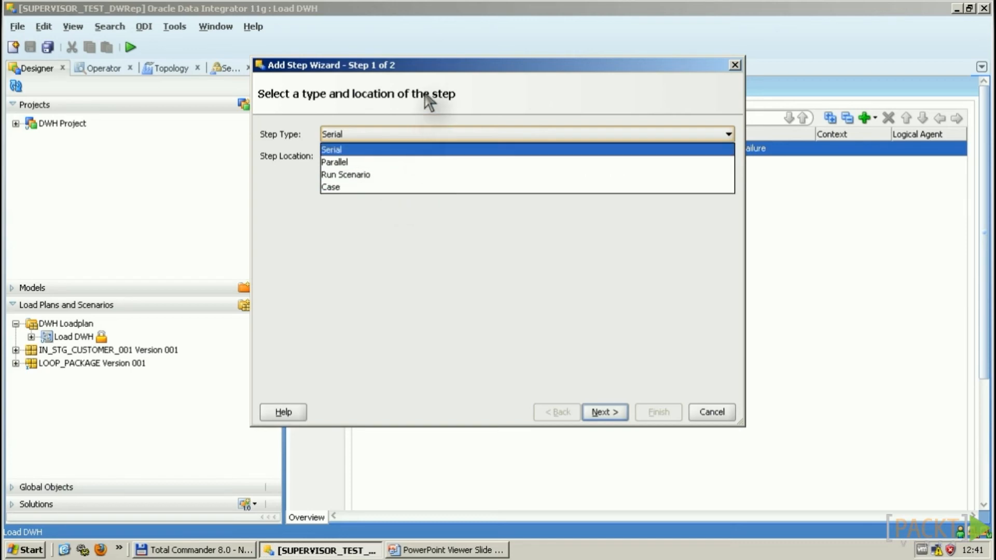
Step: Leave the step type as Serial, then cancel the Add Step Wizard so no step is added
click(463, 100)
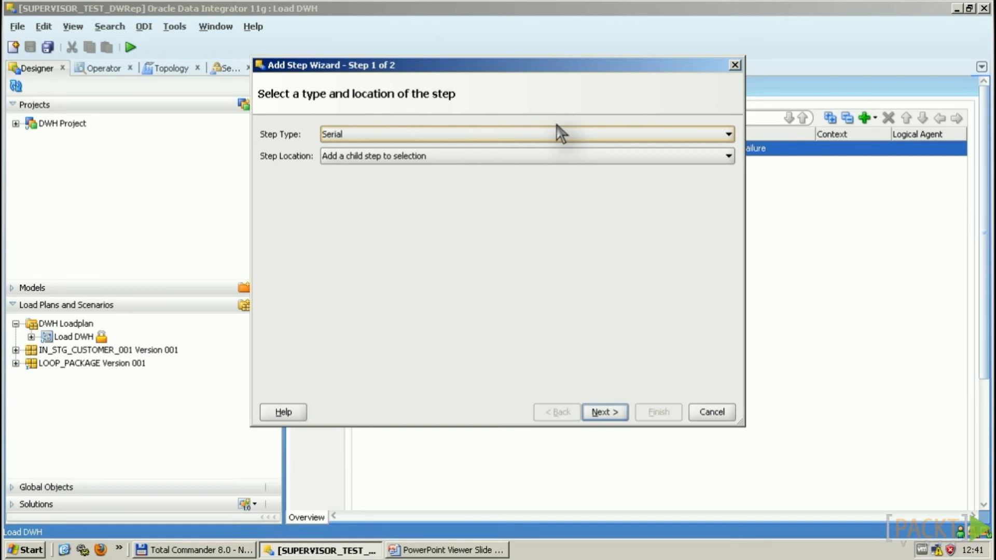
key(Escape)
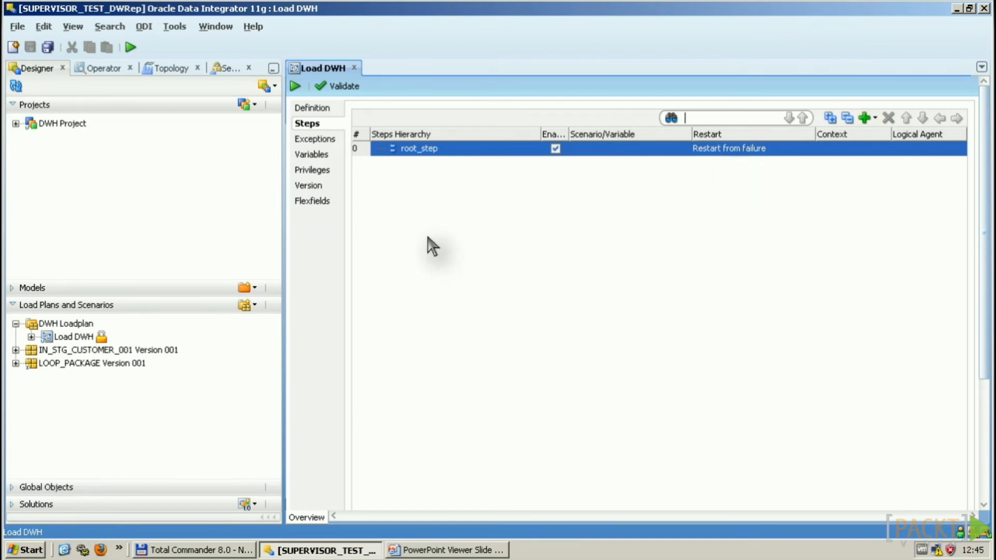
Step: Check the load plan's Exceptions, return to Steps, and open then dismiss the Add Step type list
click(319, 139)
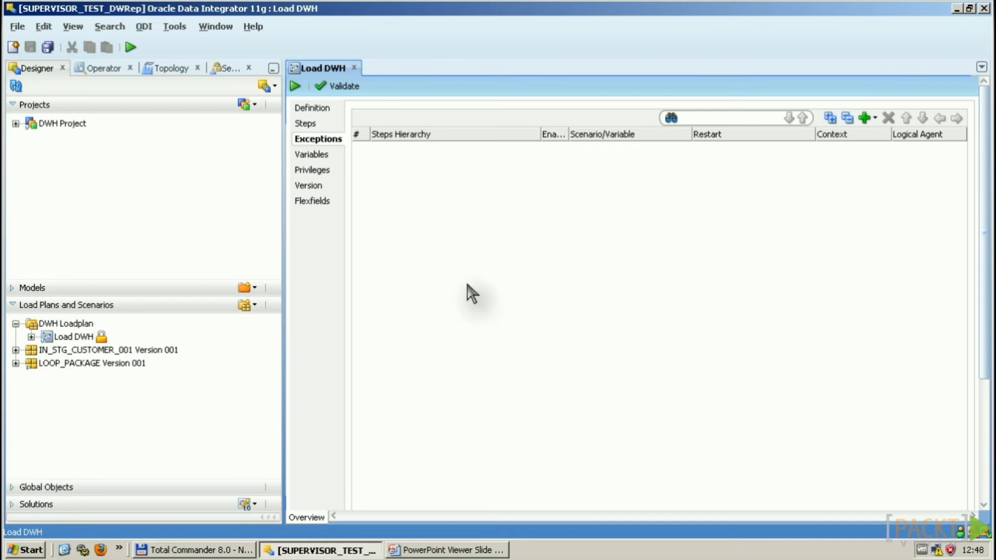
click(314, 123)
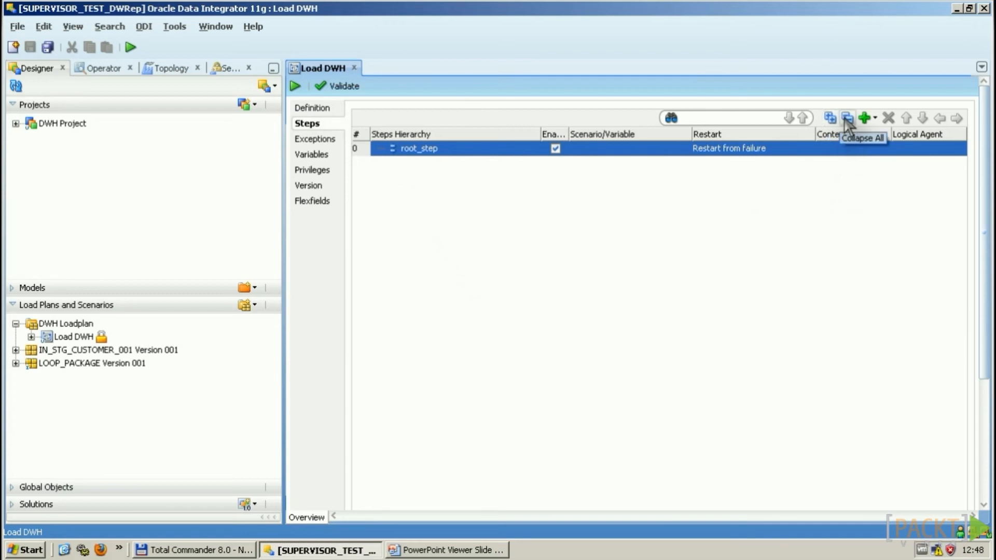
click(875, 121)
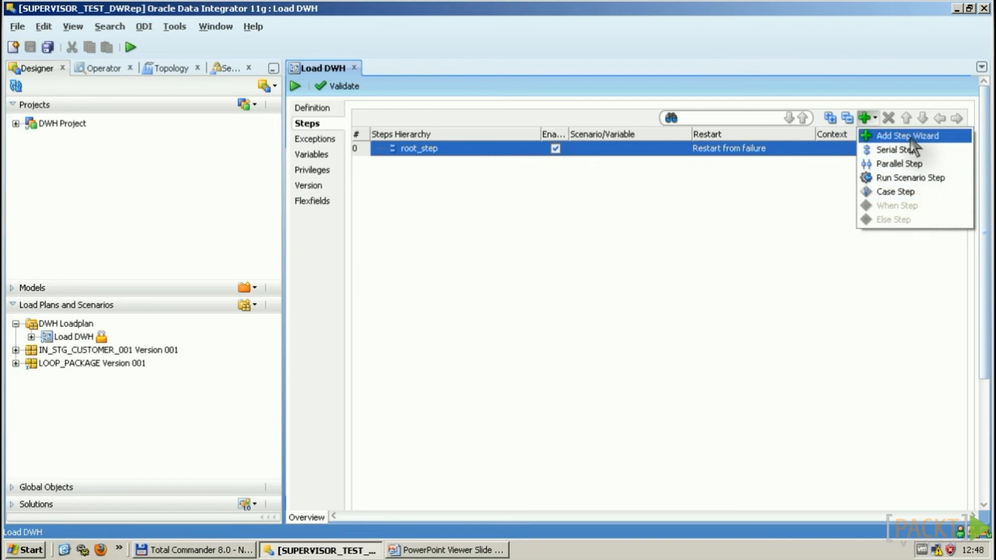
click(793, 215)
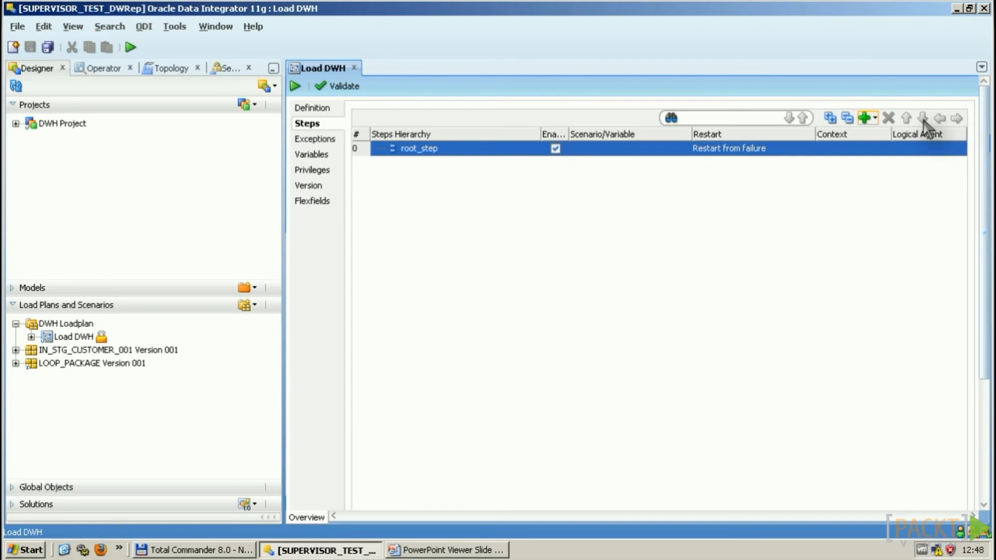
Step: Add a Serial step and a Parallel step under root_step
click(875, 119)
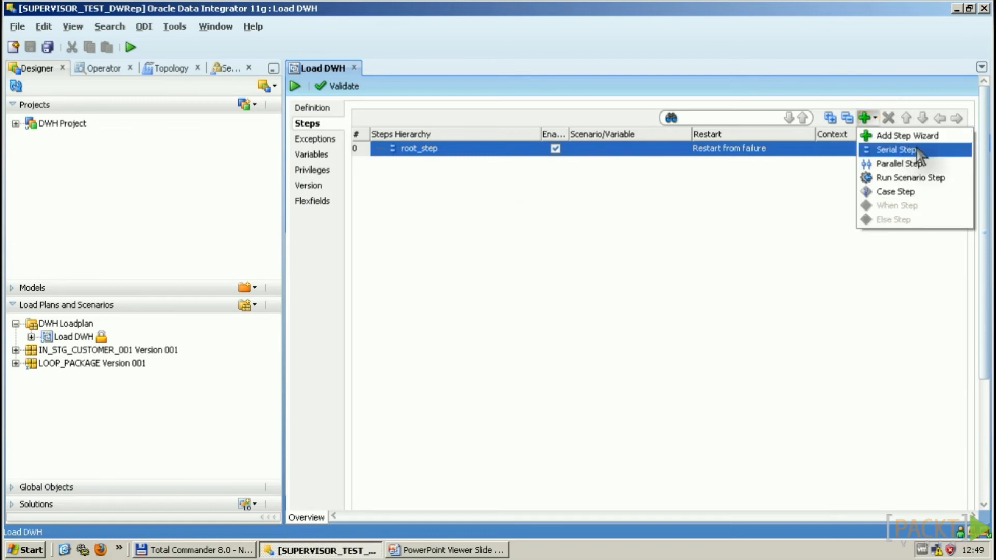
click(932, 152)
click(755, 150)
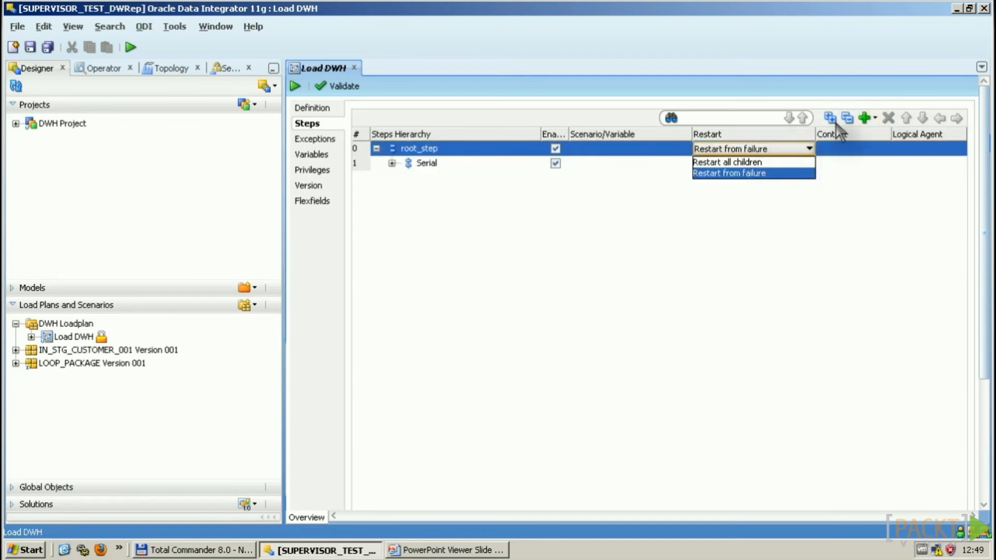
click(875, 118)
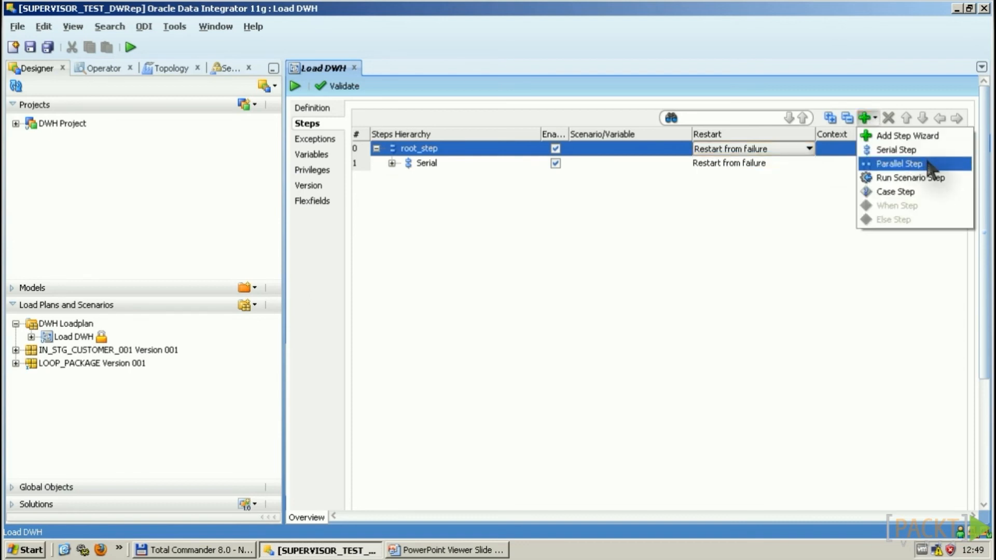
click(900, 163)
Step: Add a Run Scenario step for IN_STG_CUSTOMER_001 version 001 under the Serial step
click(495, 163)
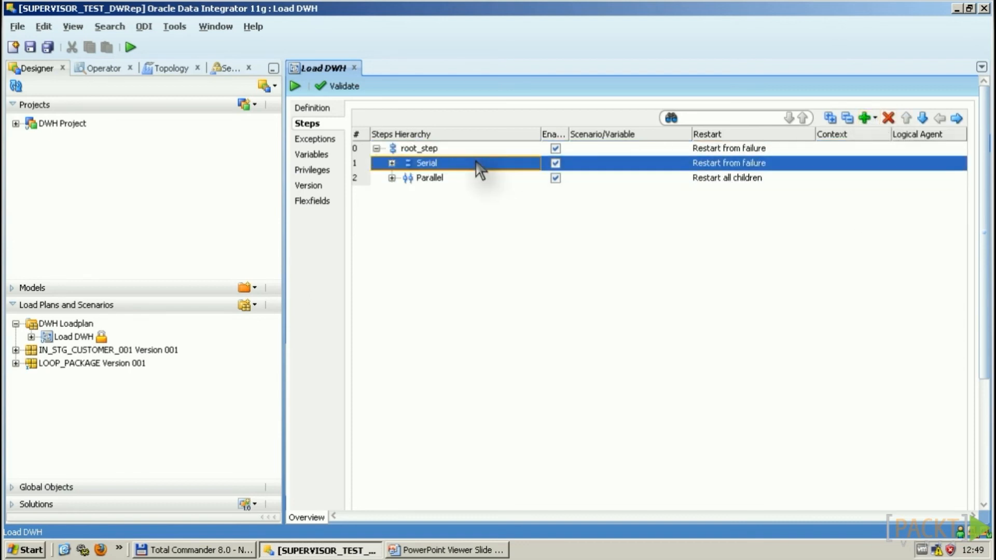
click(869, 120)
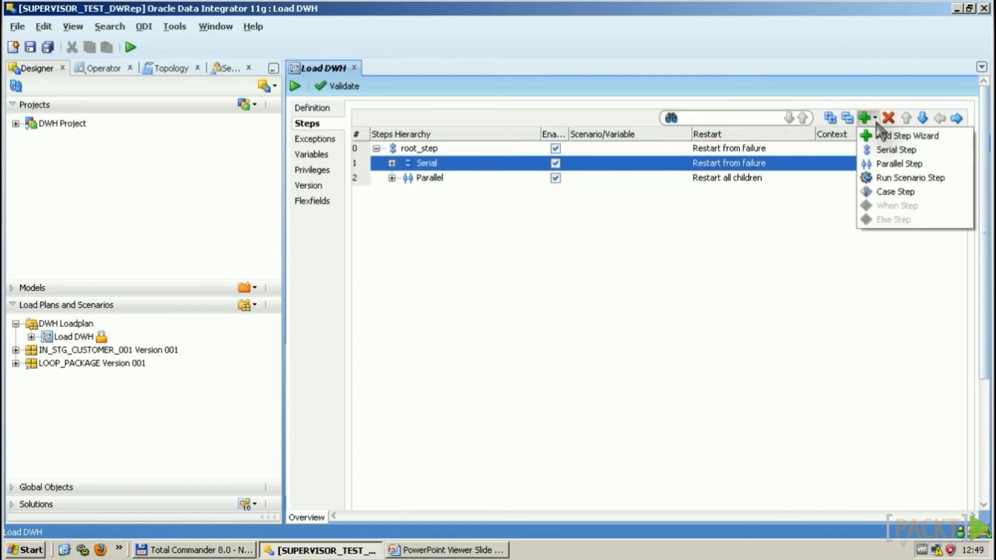
click(916, 179)
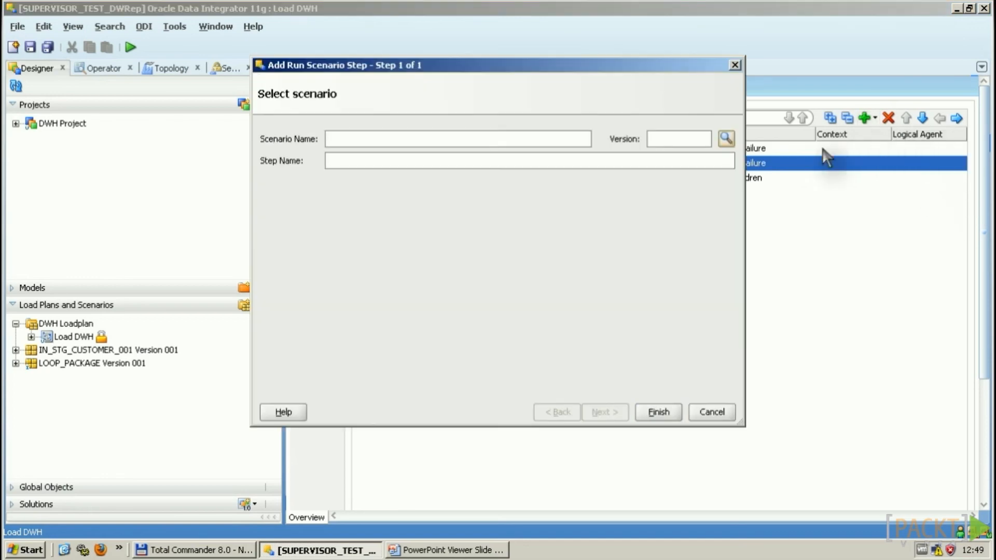
click(726, 139)
click(457, 218)
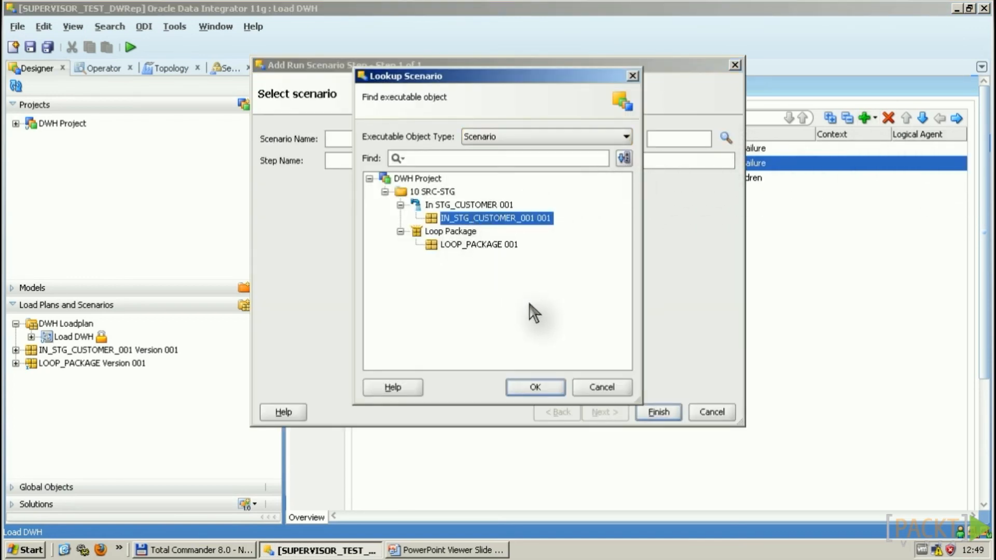
click(535, 387)
click(659, 412)
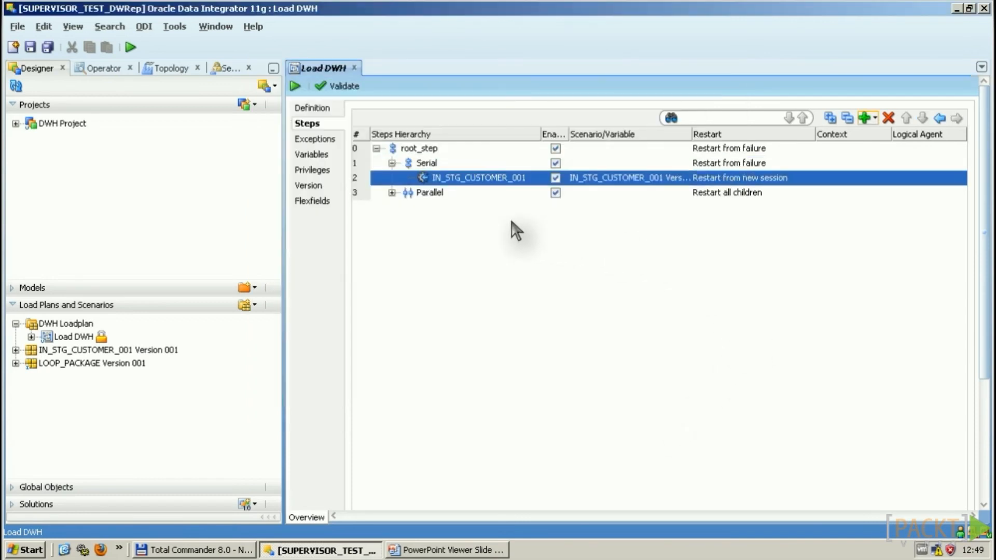
Step: Add a Run Scenario step for LOOP_PACKAGE 001 under the Parallel step
click(437, 194)
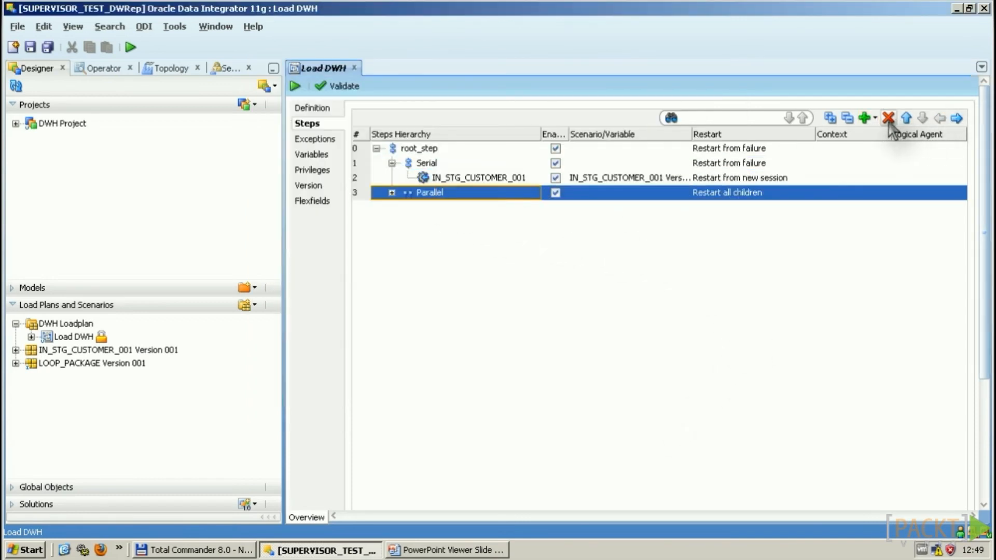
click(866, 118)
click(931, 179)
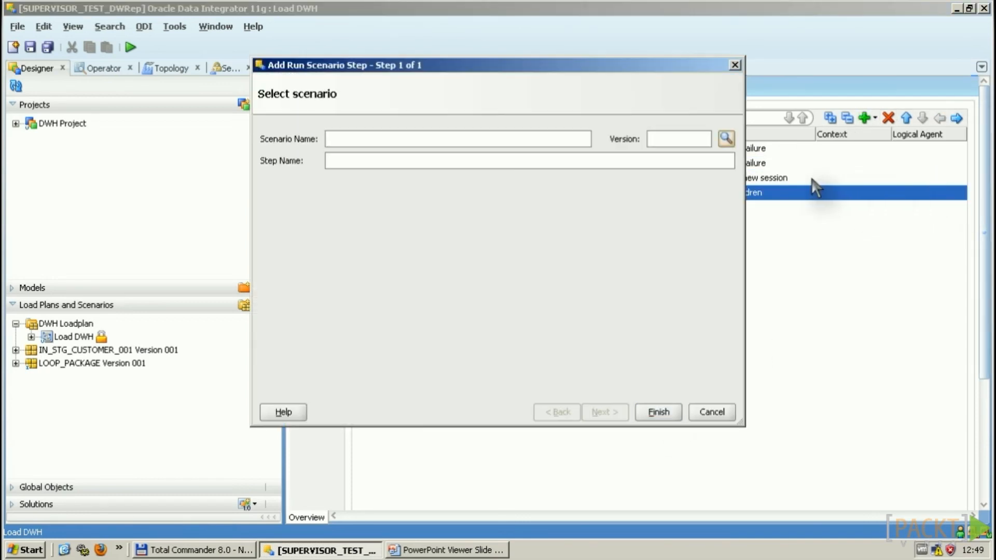
click(726, 139)
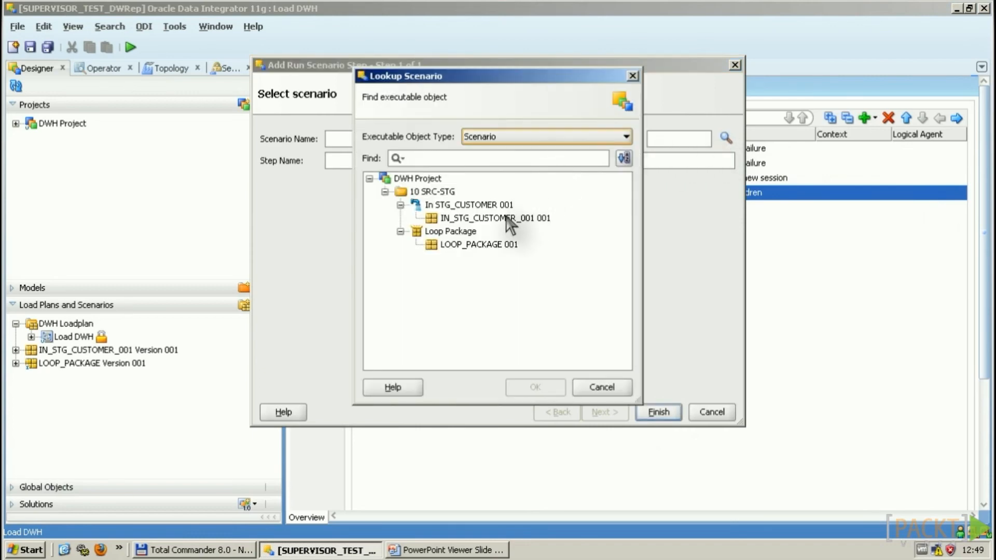
click(464, 245)
click(537, 386)
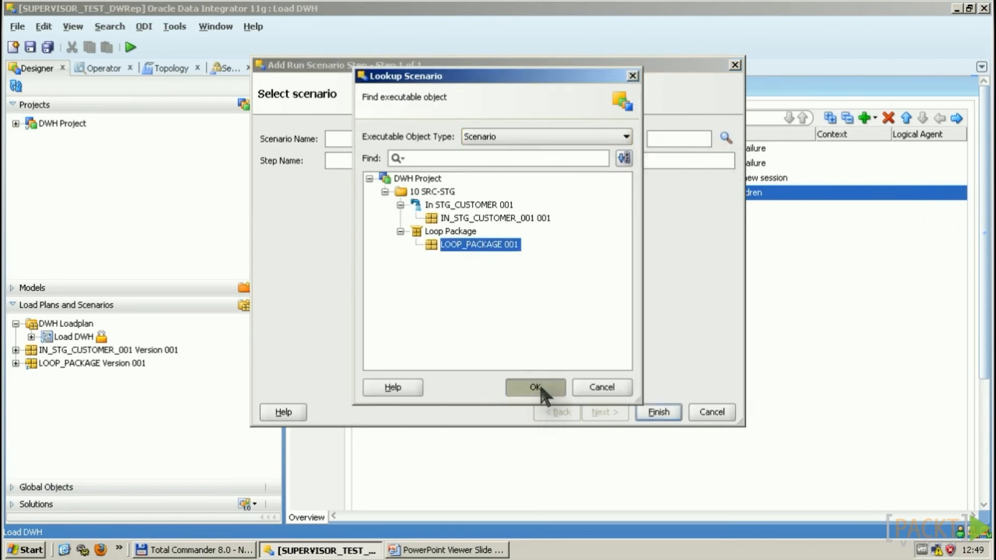
click(603, 412)
click(659, 414)
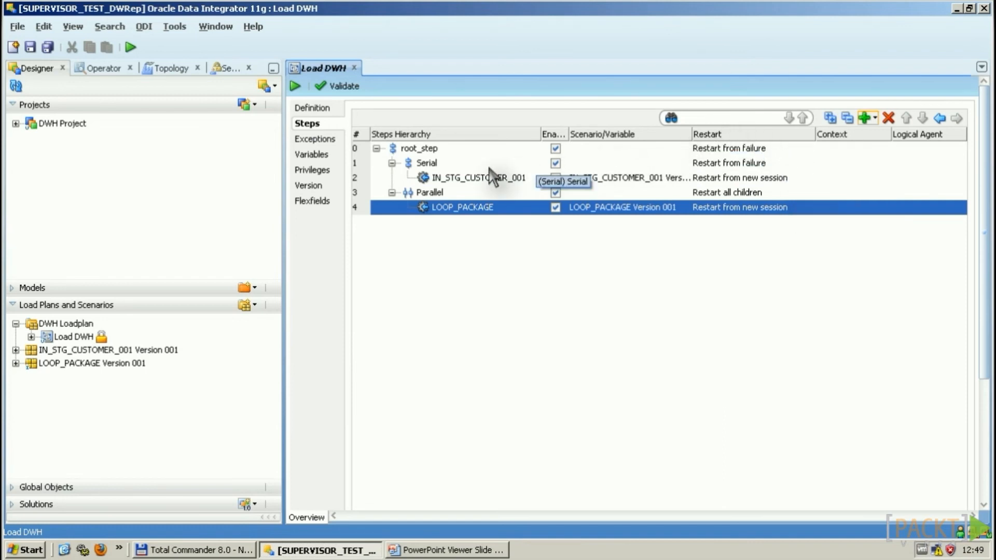
click(752, 192)
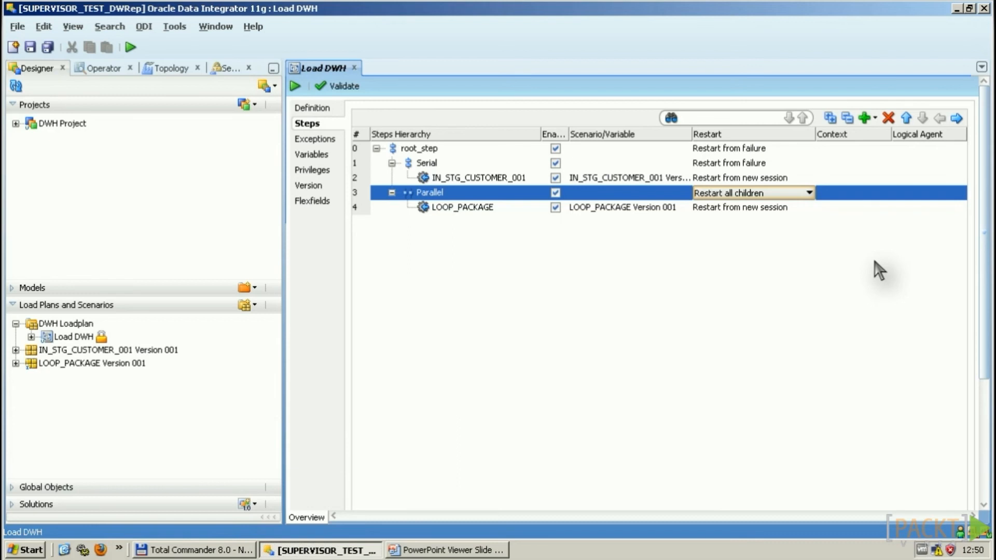
Step: Review the Serial, Parallel and IN_STG_CUSTOMER_001 restart options, keeping 'Restart from new session'
click(668, 165)
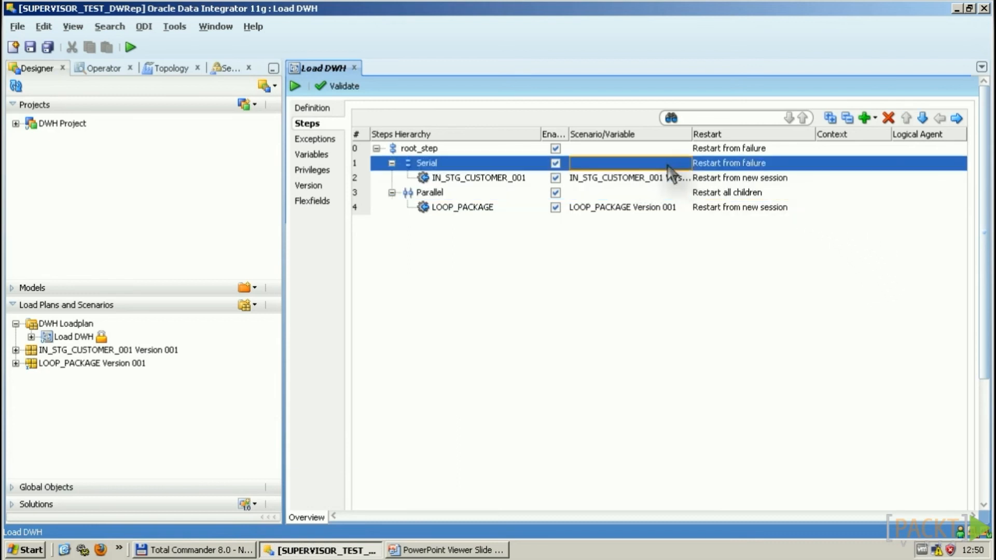
click(767, 165)
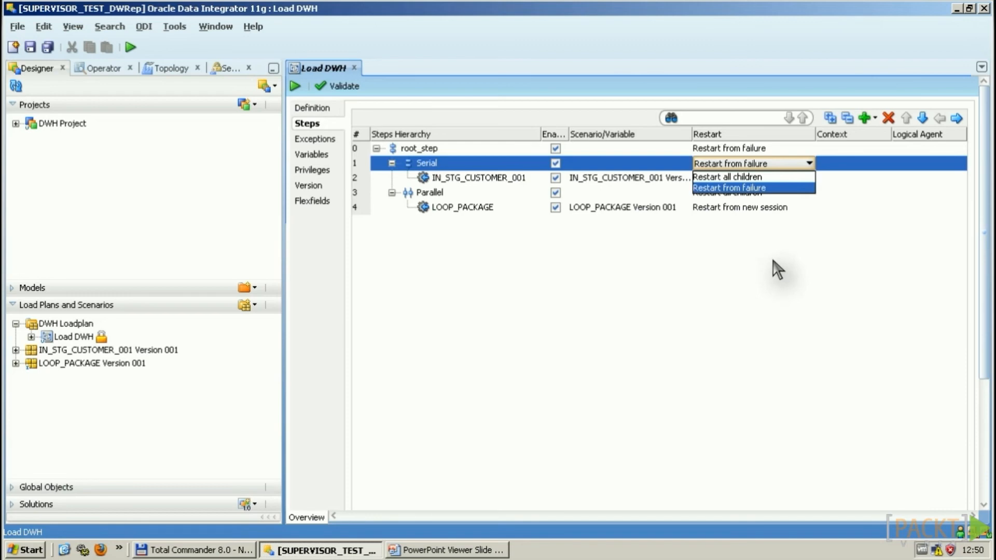
click(813, 262)
click(595, 193)
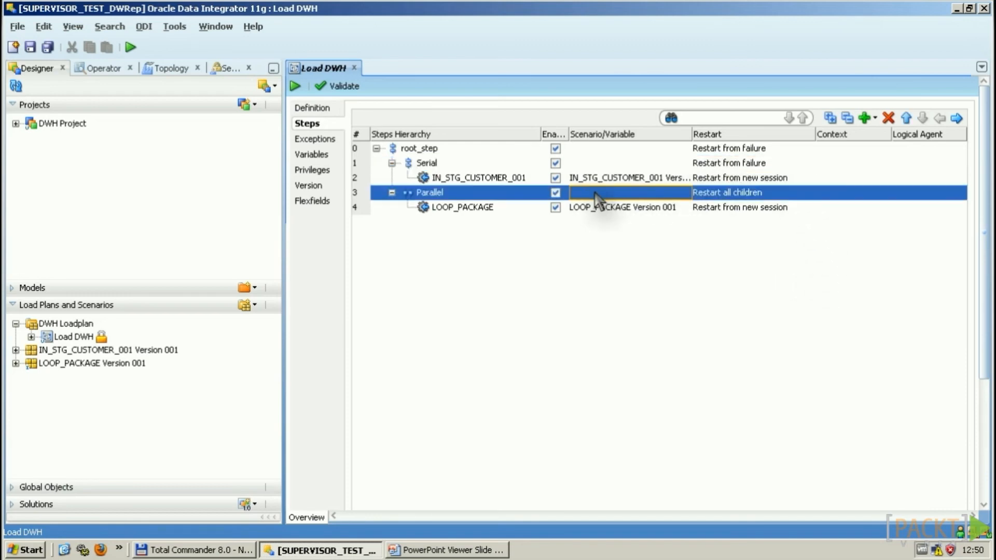
click(792, 200)
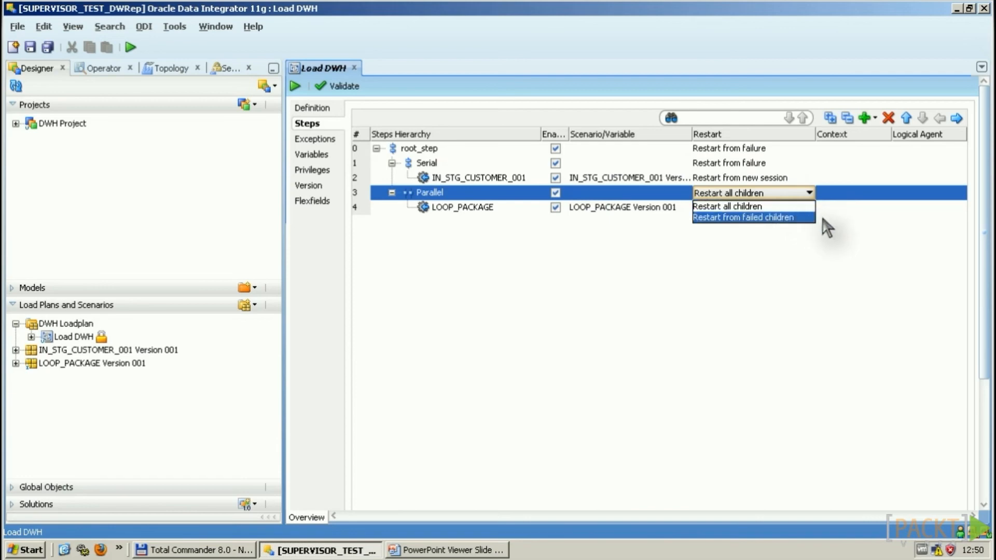
click(903, 244)
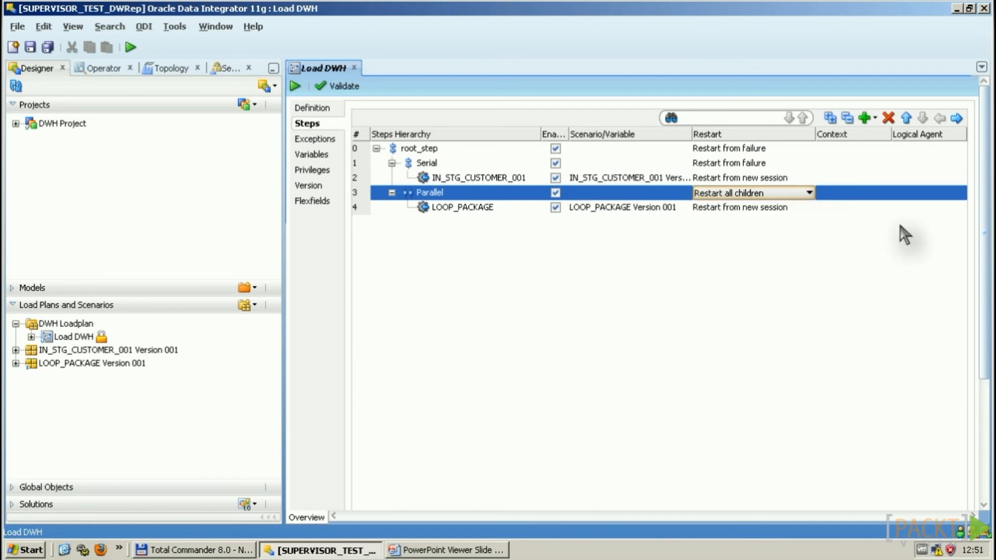
click(645, 178)
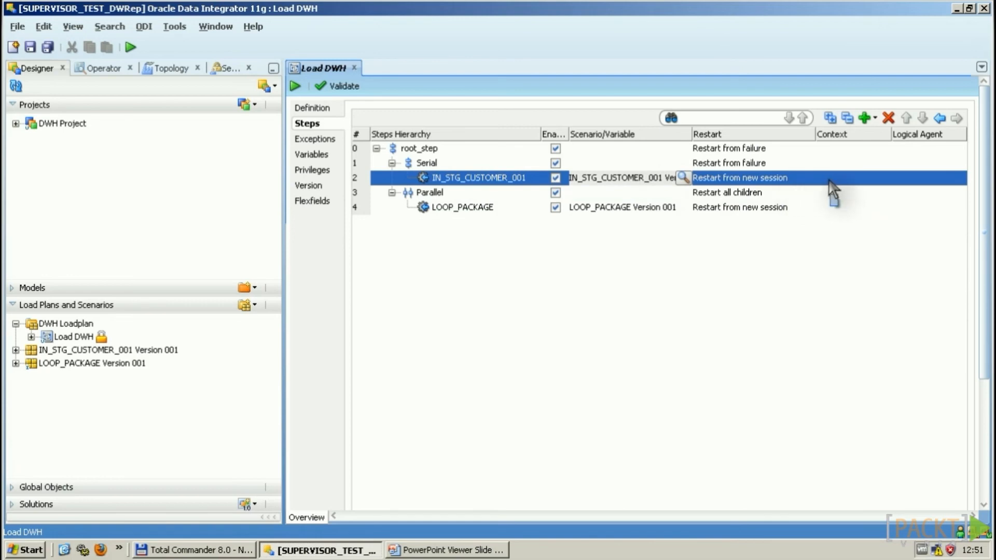
click(806, 180)
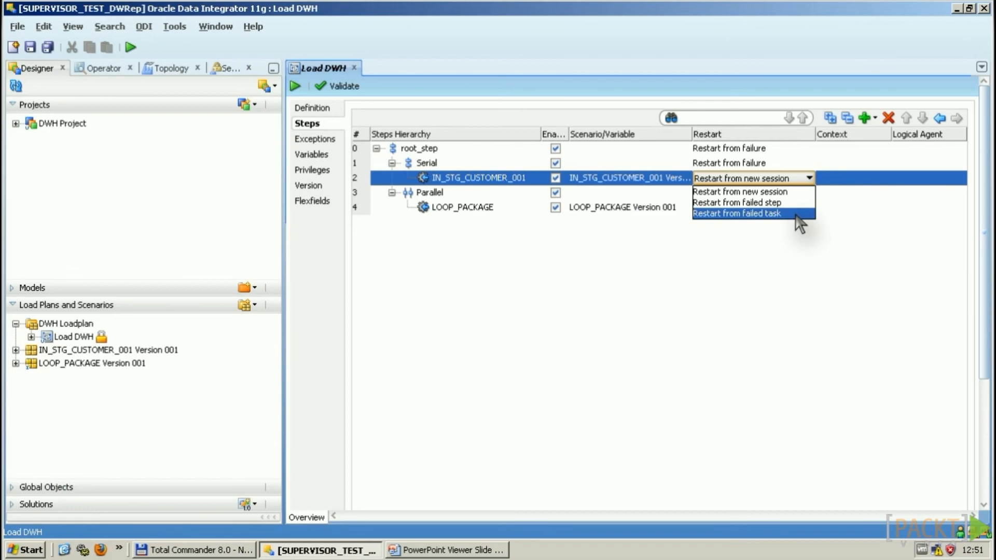
click(834, 276)
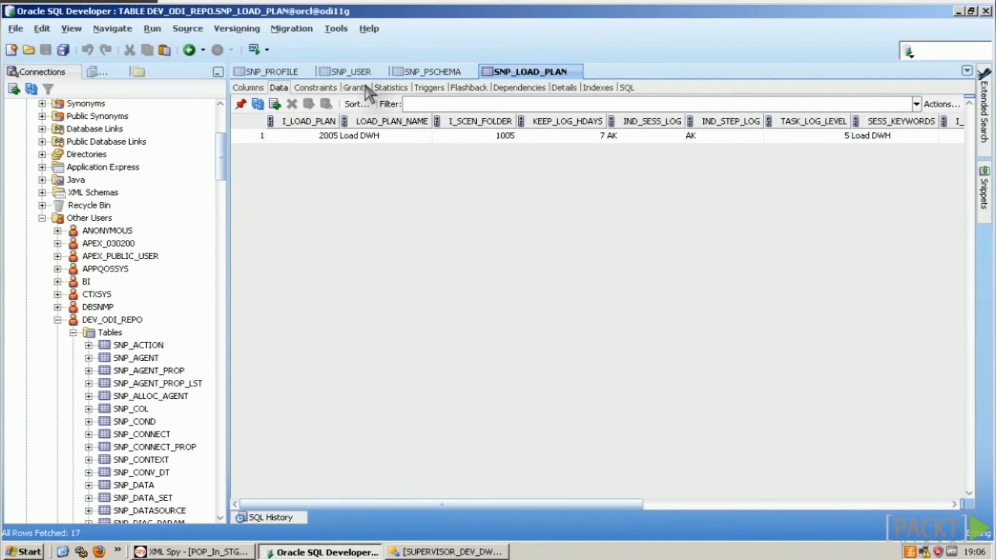
Step: View the SNP_PROFILE table's profile names, then the SNP_USER table's SUPERVISOR row
click(288, 73)
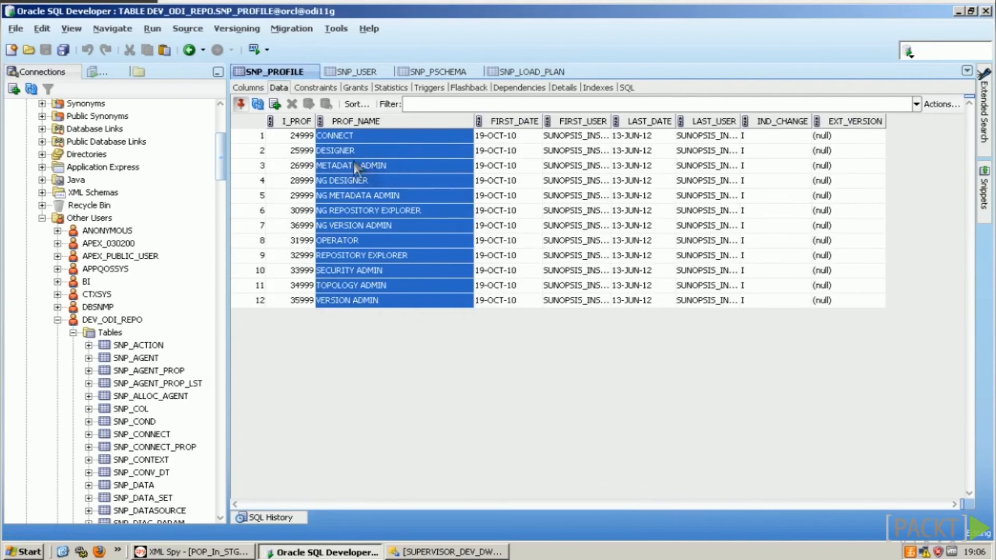
click(356, 73)
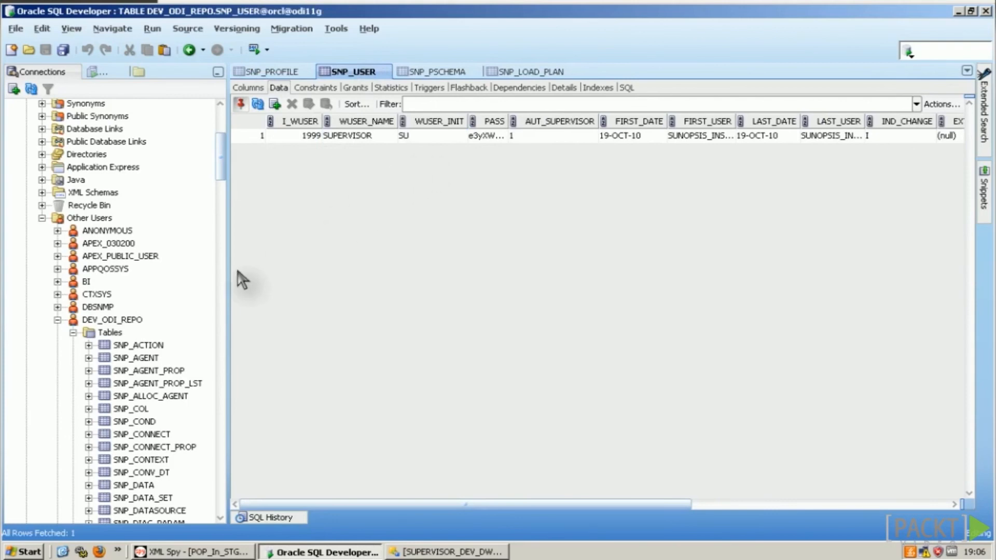
Step: Open the SNP_LSCHEMA table's data, then show the SNP_PSCHEMA table's Data tab
scroll(168, 283, down, 3)
scroll(171, 291, down, 13)
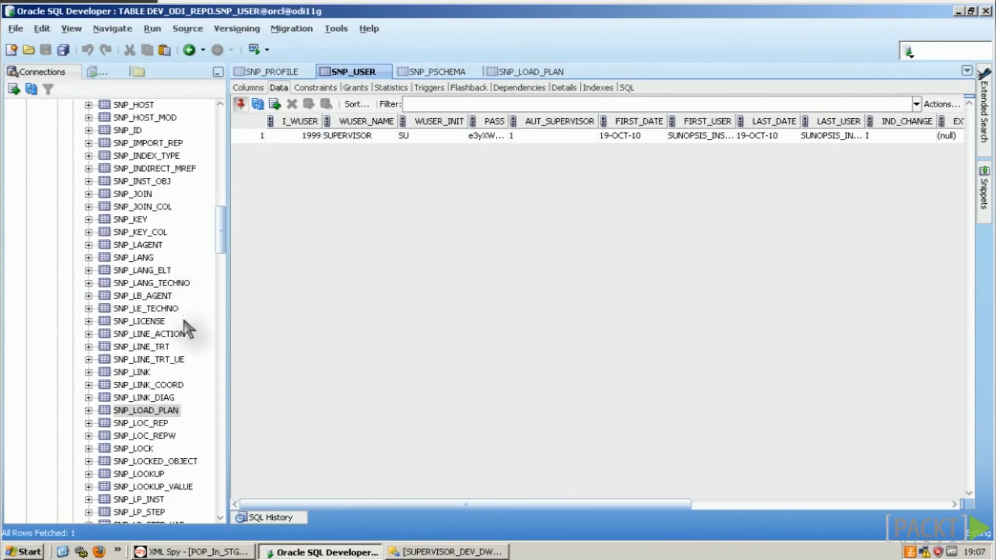
scroll(194, 333, down, 4)
scroll(193, 334, down, 5)
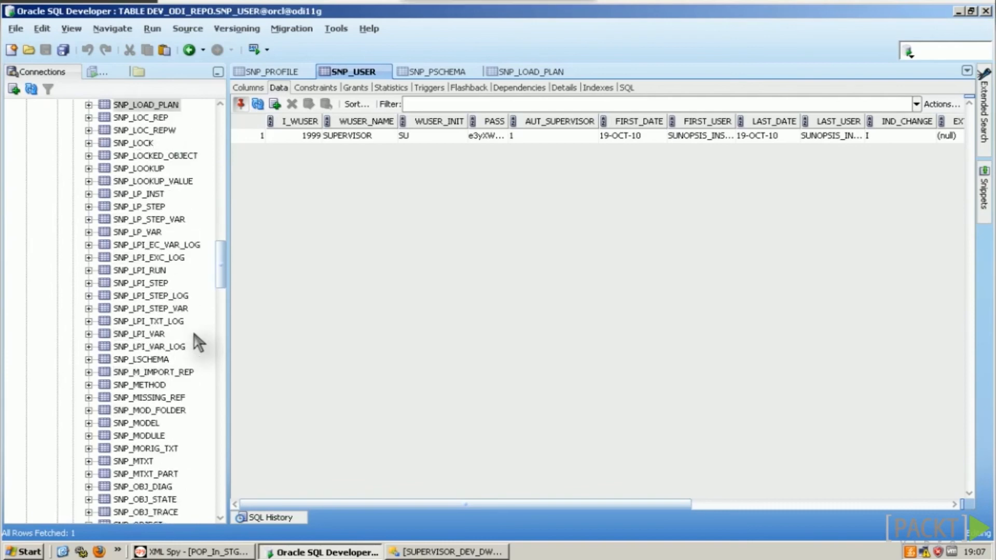
click(139, 322)
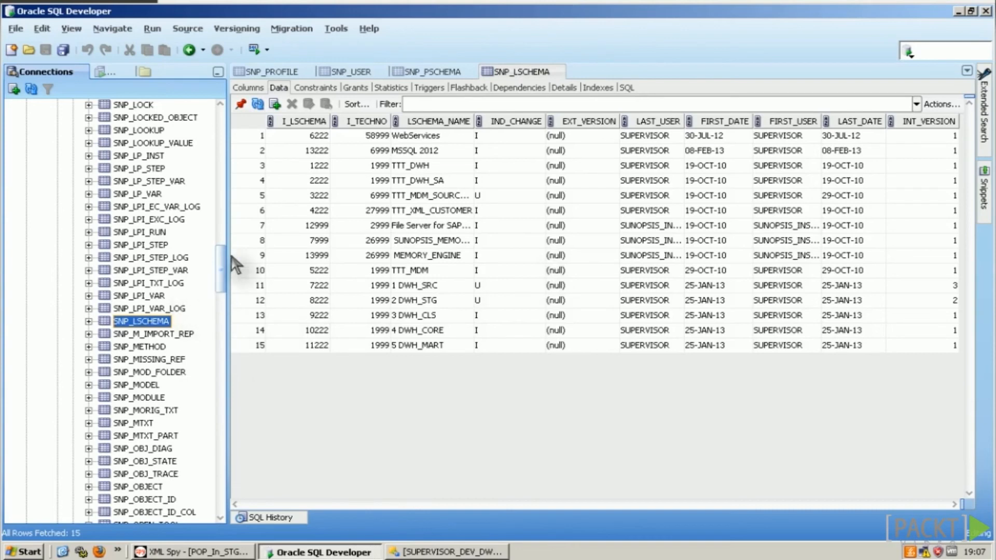
click(442, 71)
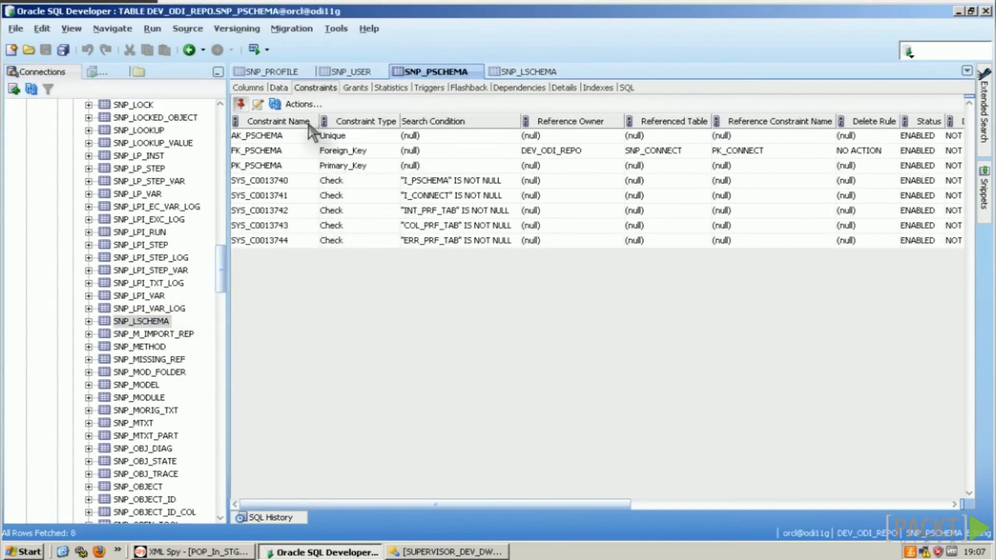
click(279, 88)
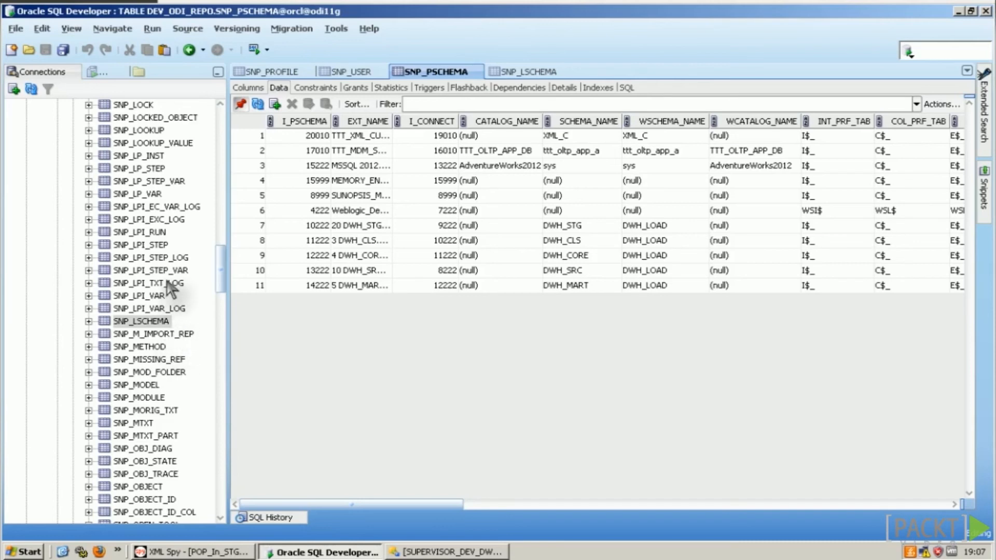
Step: View SNP_POP with a widened POP_NAME column, then the SNP_PACKAGE table's data
scroll(167, 280, up, 10)
scroll(185, 281, down, 11)
scroll(190, 290, down, 4)
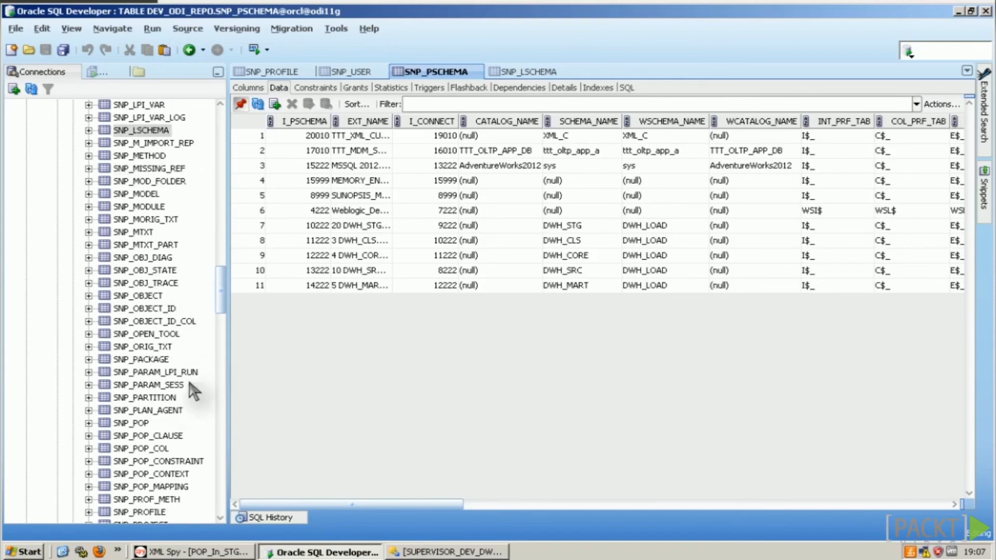
click(134, 423)
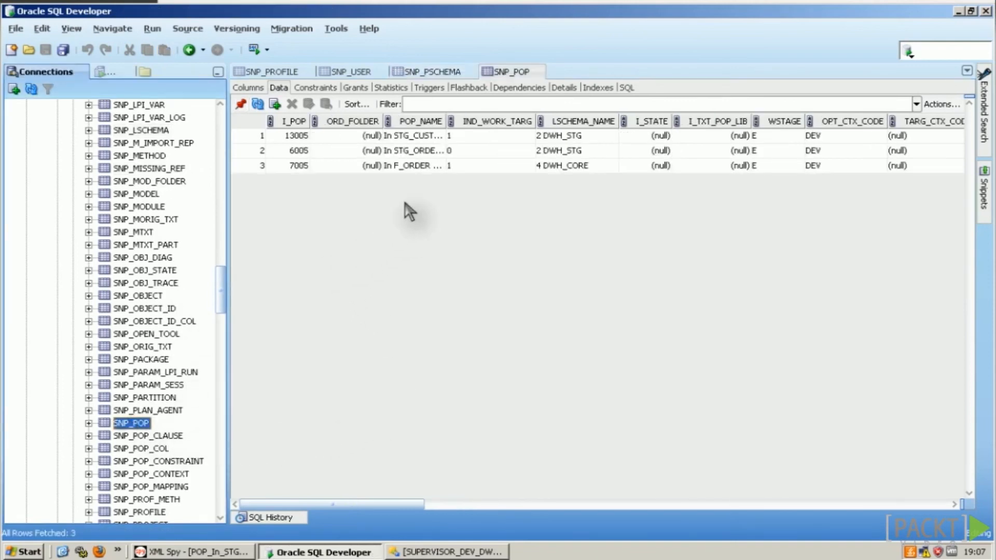
drag(445, 122, 515, 139)
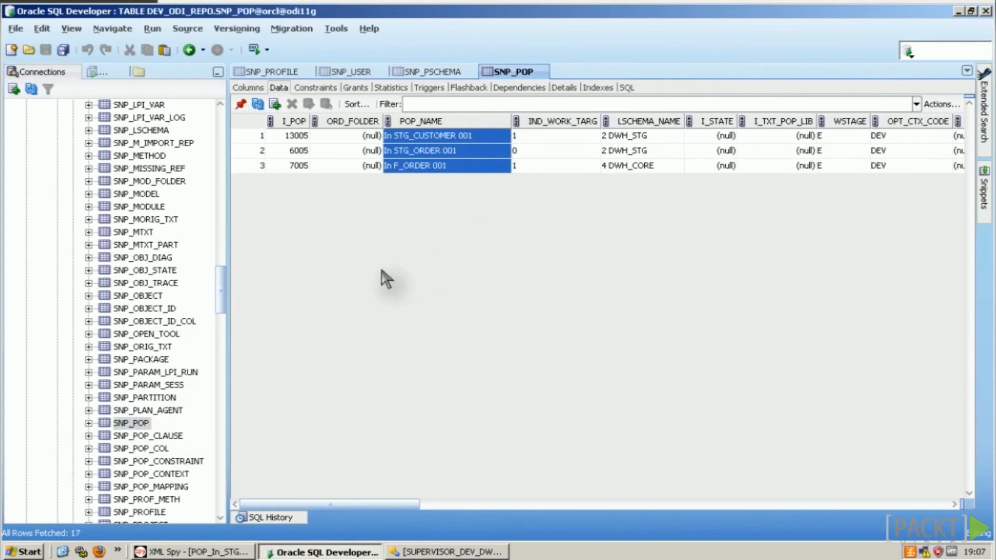
click(149, 360)
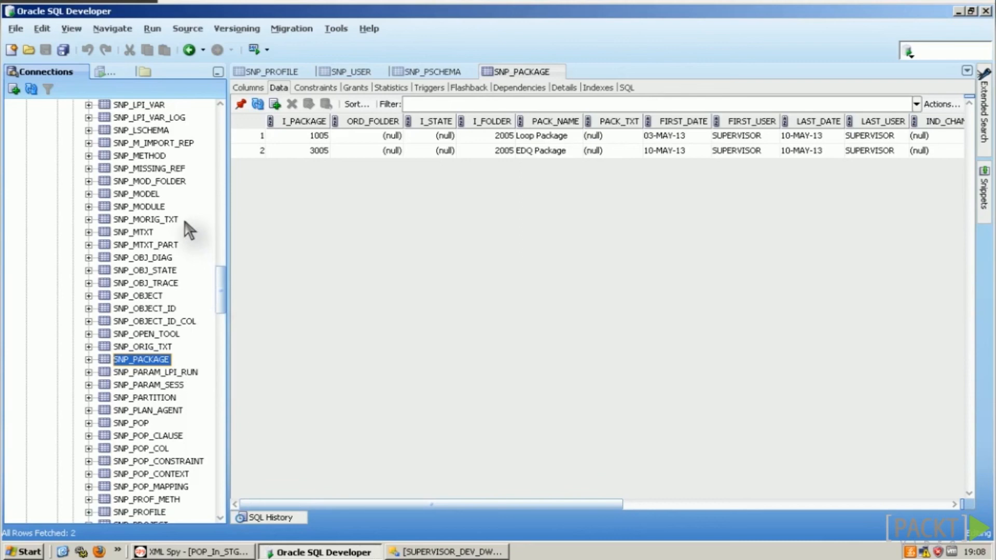
Step: Open the SNP_LOAD_PLAN table's data
scroll(187, 220, up, 10)
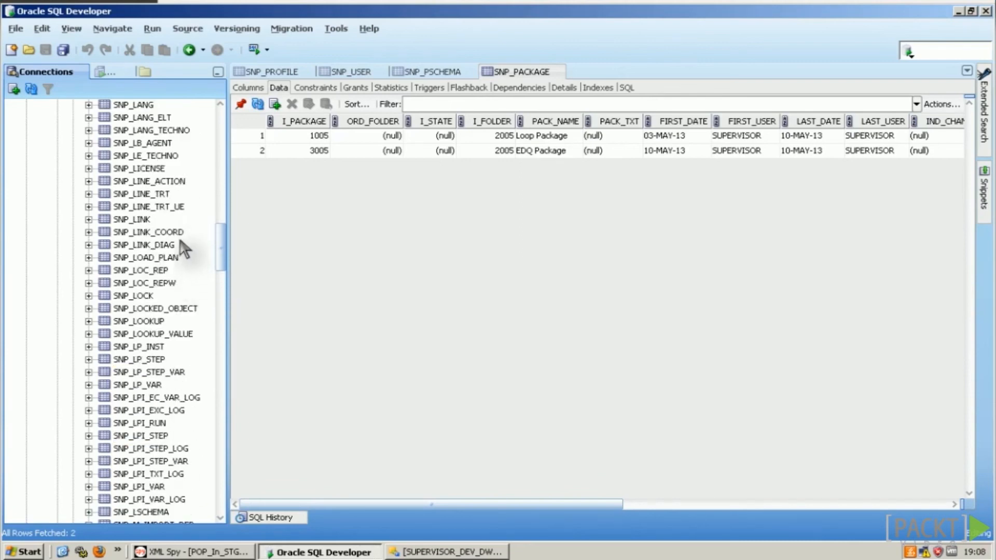
scroll(182, 231, up, 3)
scroll(182, 234, up, 3)
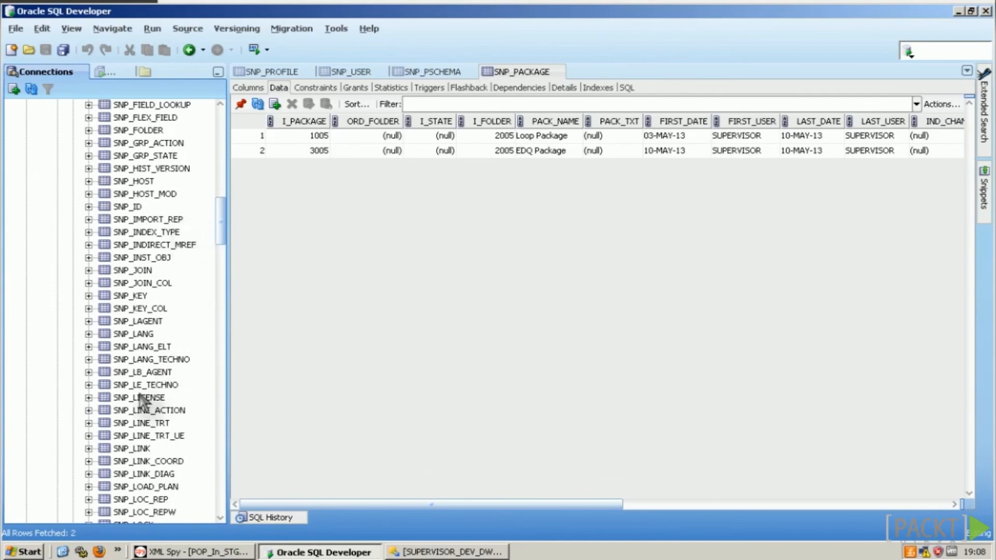
scroll(207, 417, down, 2)
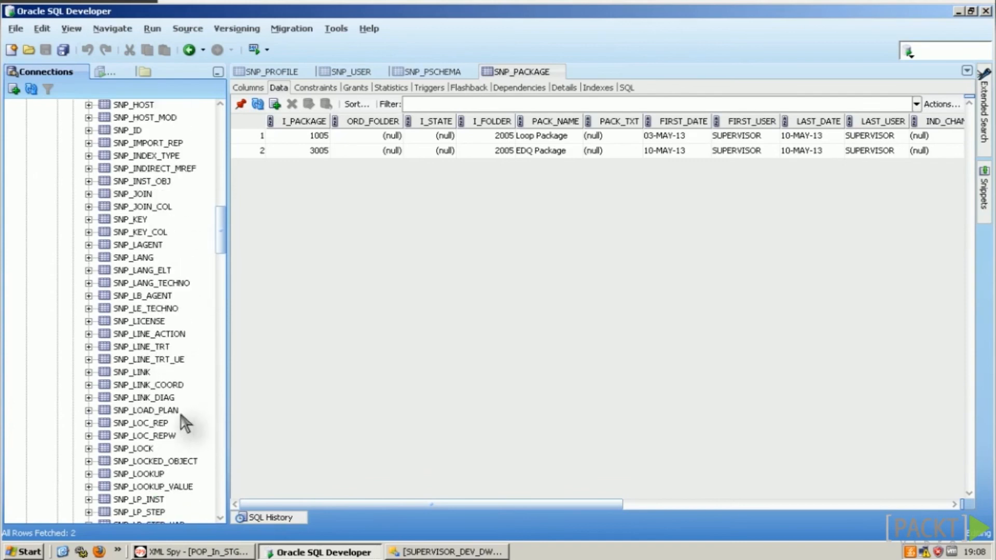
click(146, 411)
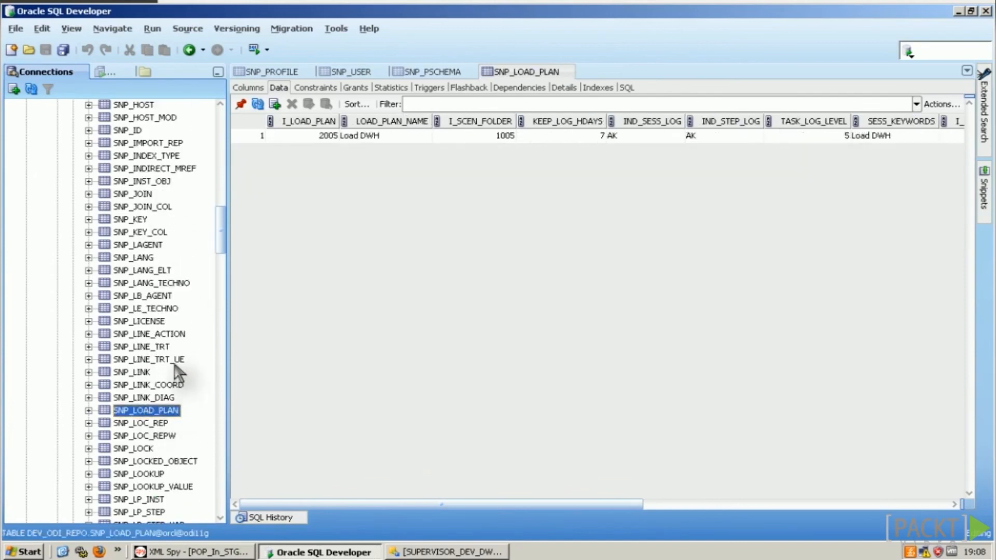
Step: Browse SNP_LP_INST, SNP_LP_STEP, SNP_LP_STEP_VAR, SNP_LP_VAR, SNP_LOOKUP and SNP_LOOKUP_VALUE table data
scroll(178, 365, down, 2)
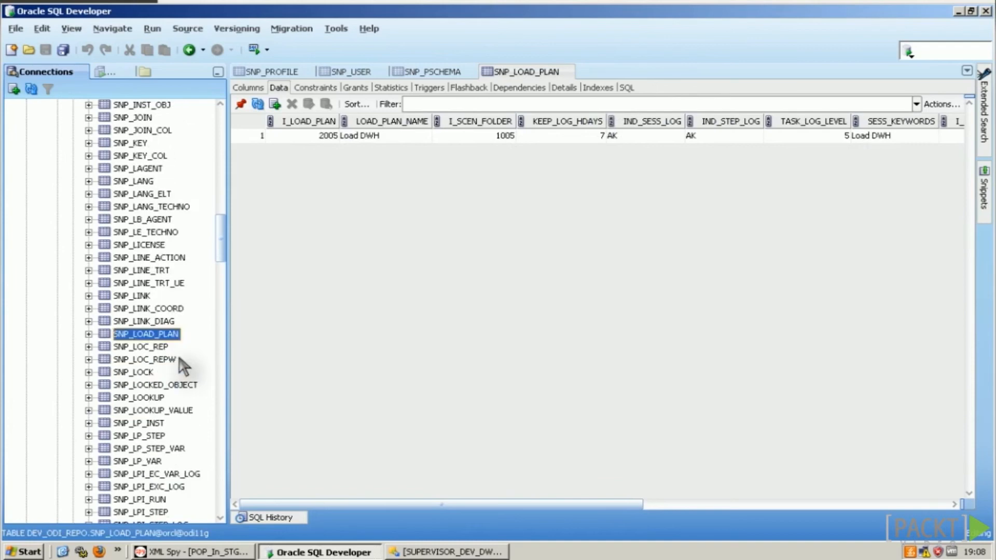
scroll(187, 366, down, 1)
scroll(189, 363, down, 2)
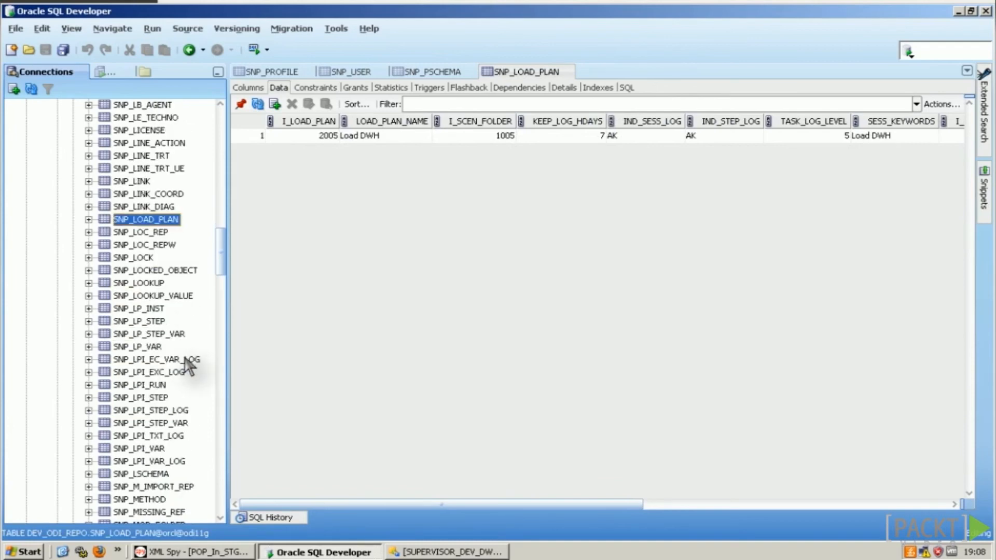
click(139, 309)
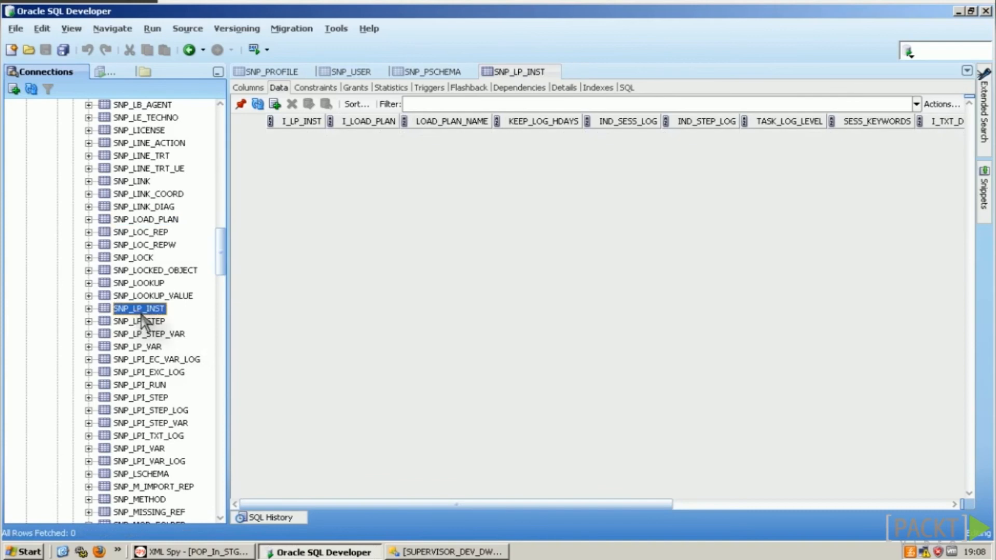
click(154, 323)
click(145, 335)
click(134, 347)
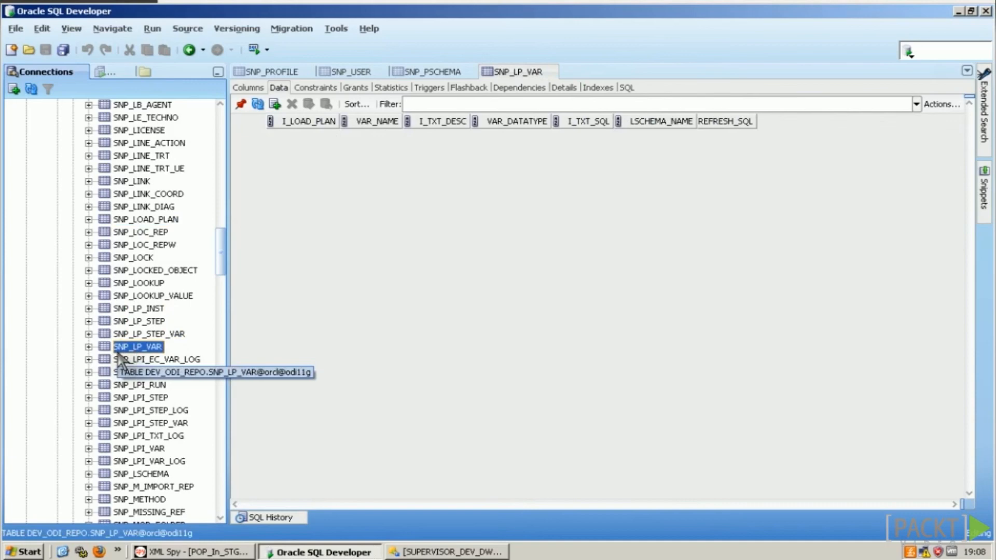
click(148, 284)
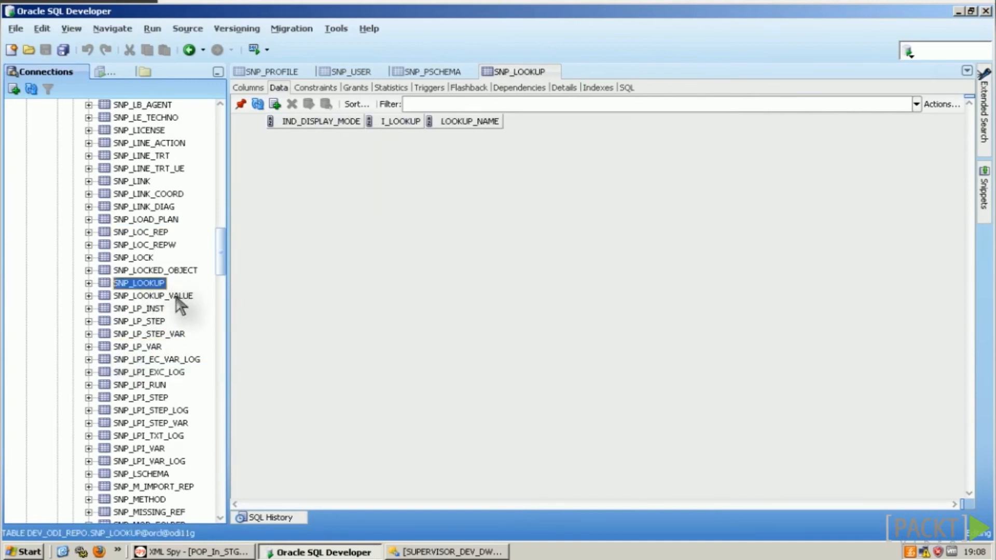
click(177, 298)
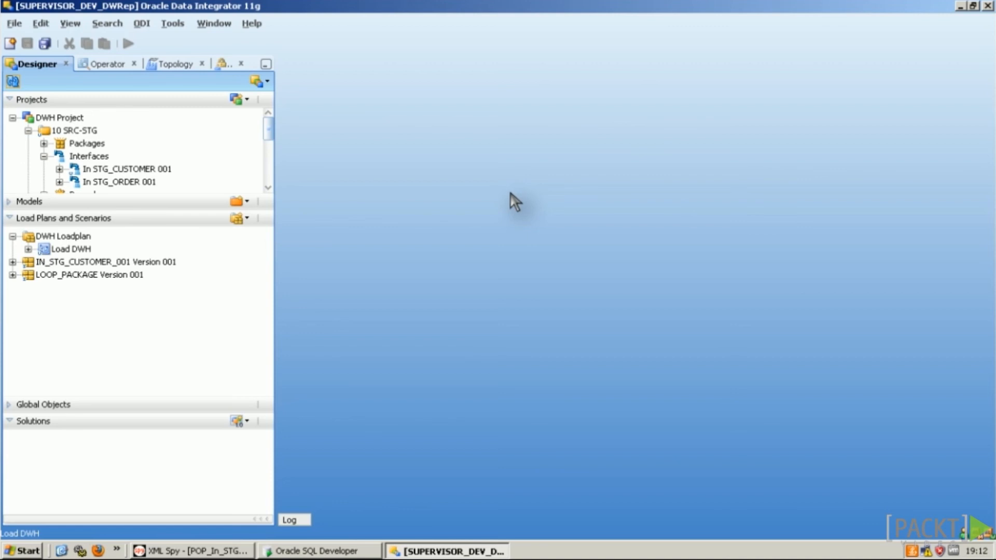
Step: Widen the ODI Studio navigator panel so its contents fit
drag(277, 89, 323, 92)
click(242, 64)
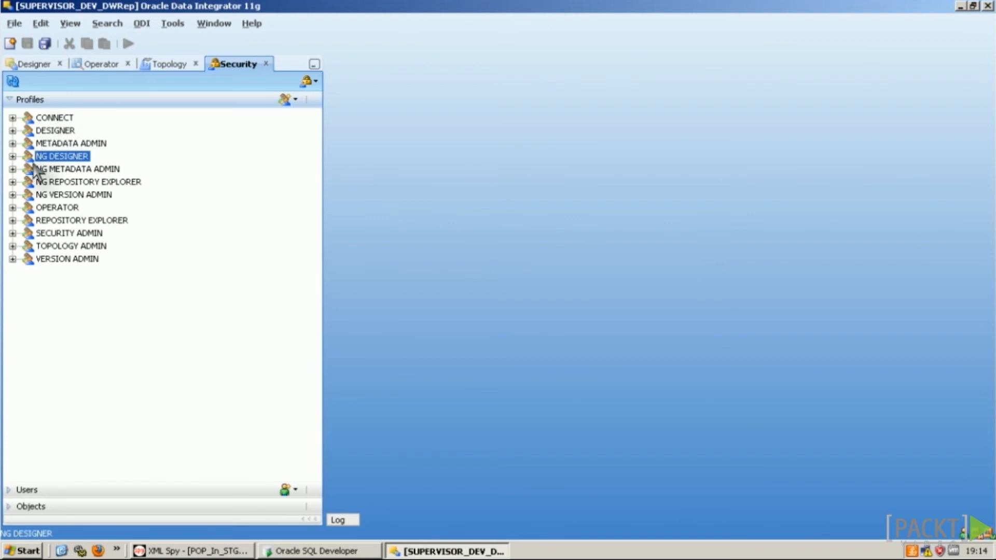
click(26, 490)
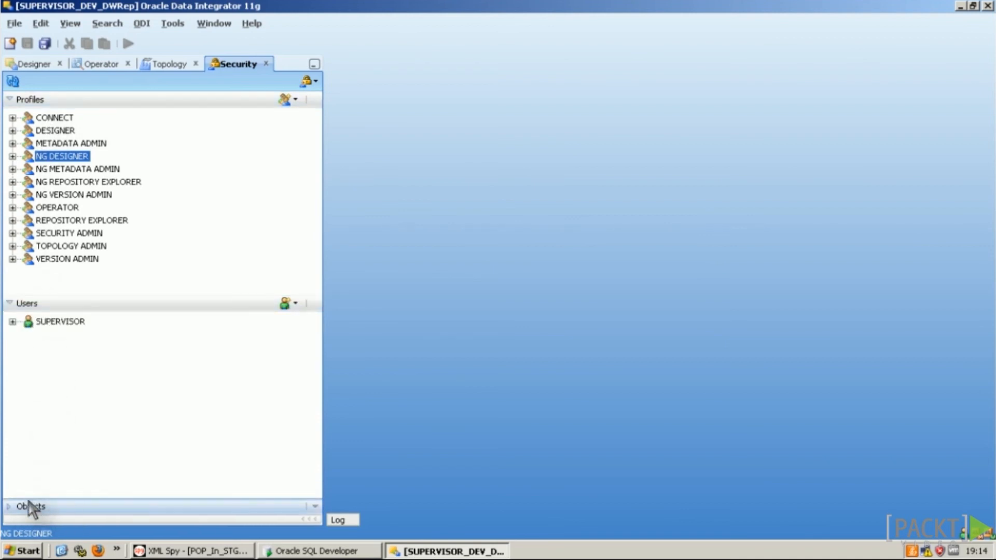
click(36, 306)
click(17, 216)
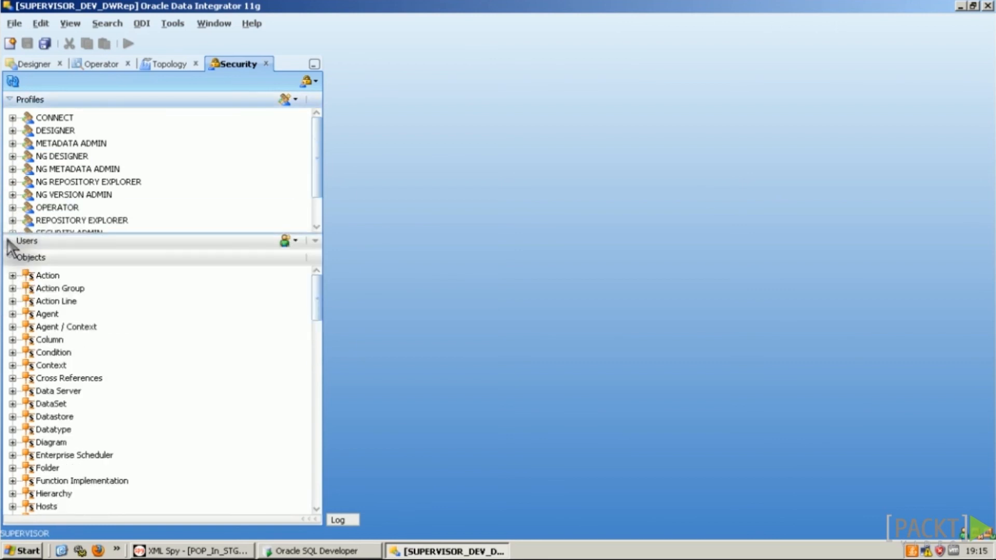
click(23, 258)
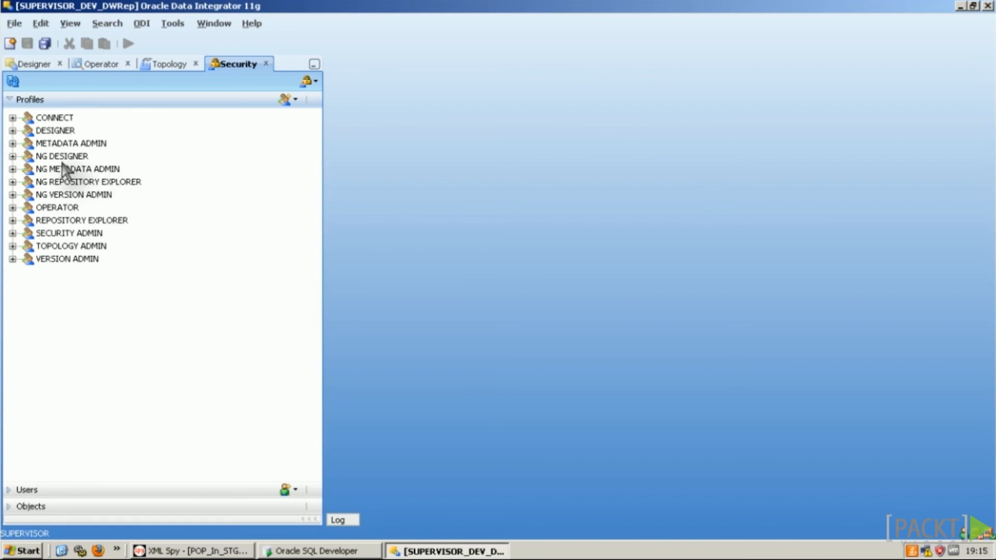
click(63, 156)
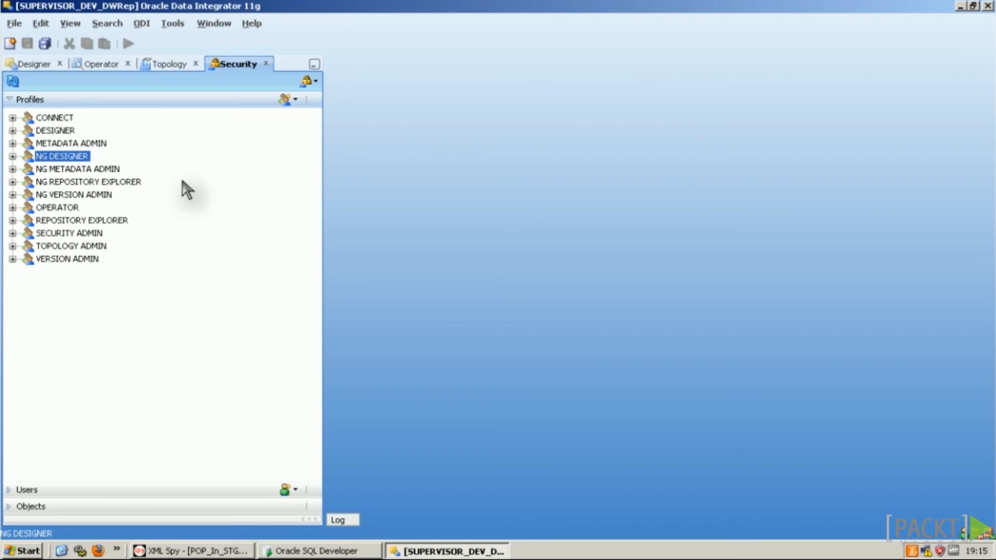
click(55, 118)
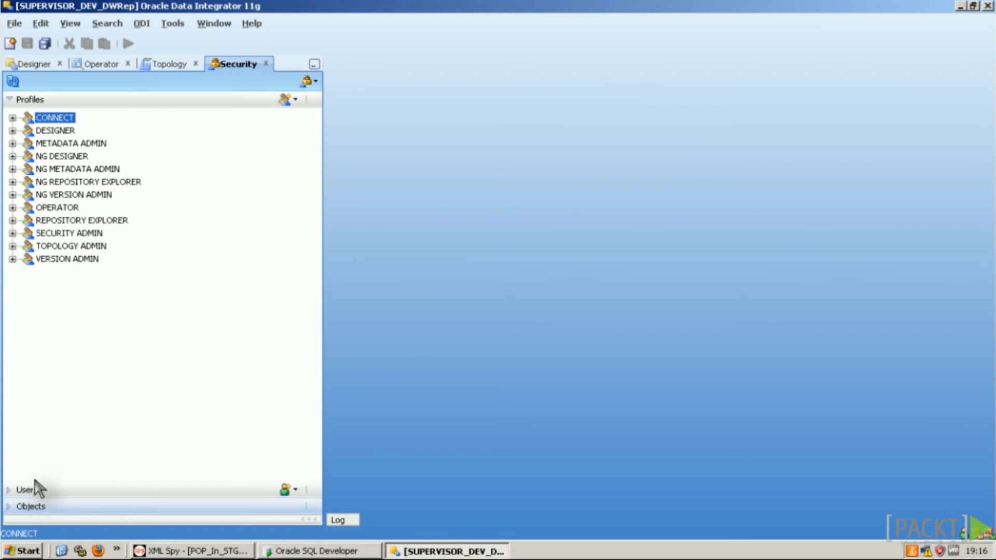
Step: Create user ODI Designer, enter and confirm its password, then save and close its editor
click(28, 490)
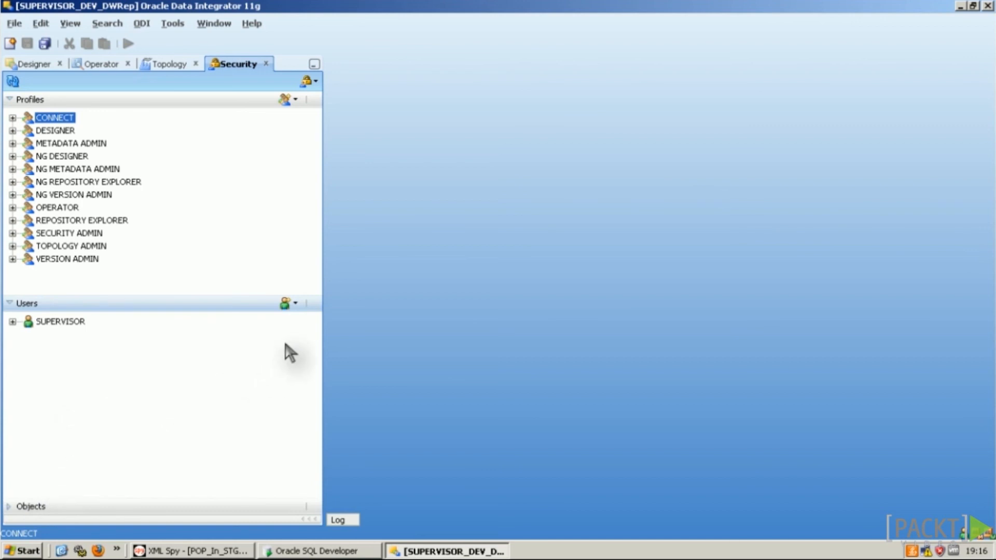
click(292, 303)
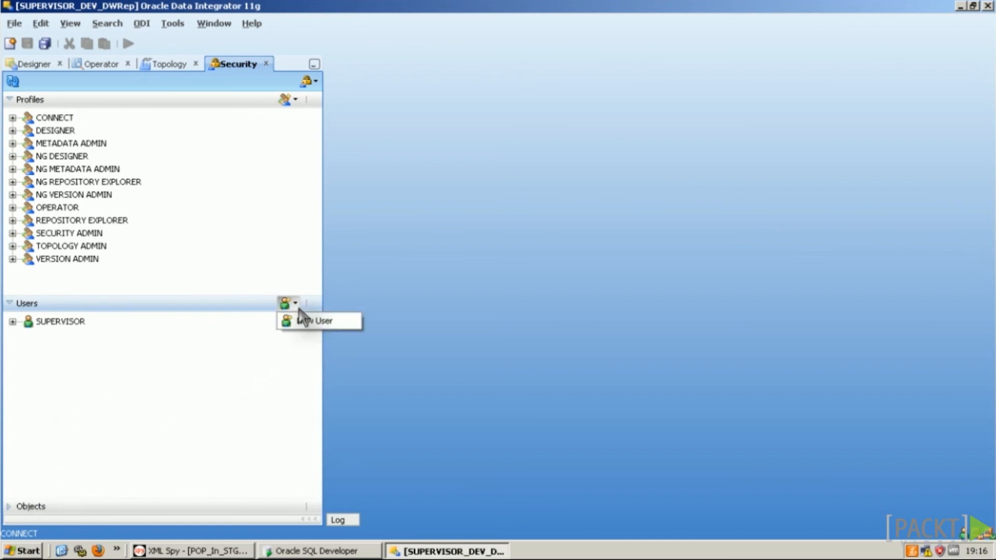
click(329, 319)
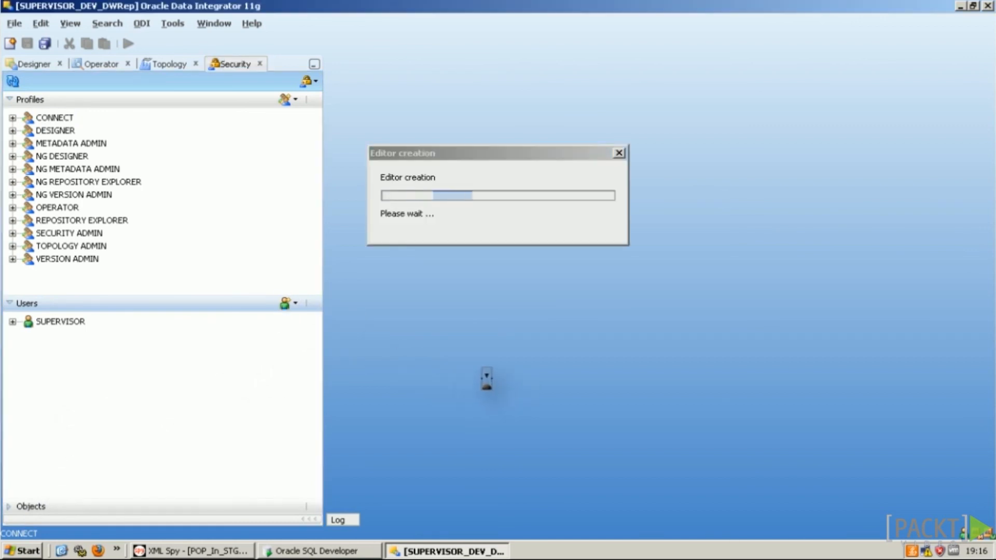
text(ODI Designer)
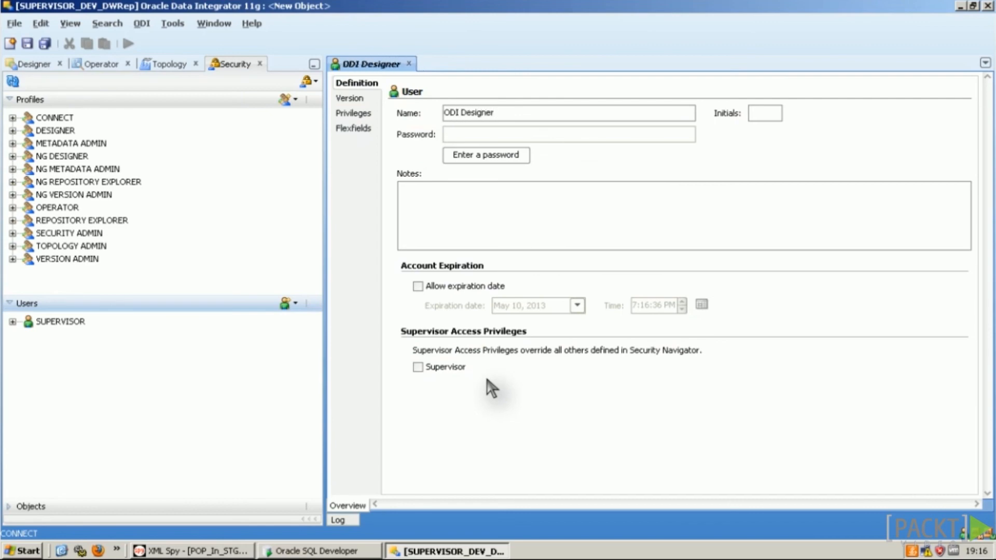
click(486, 156)
click(554, 160)
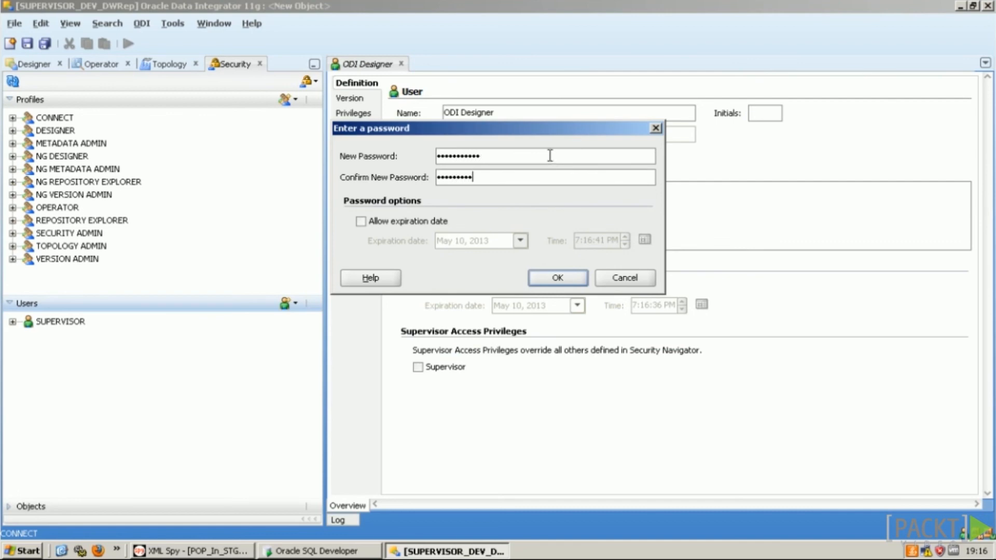
click(557, 278)
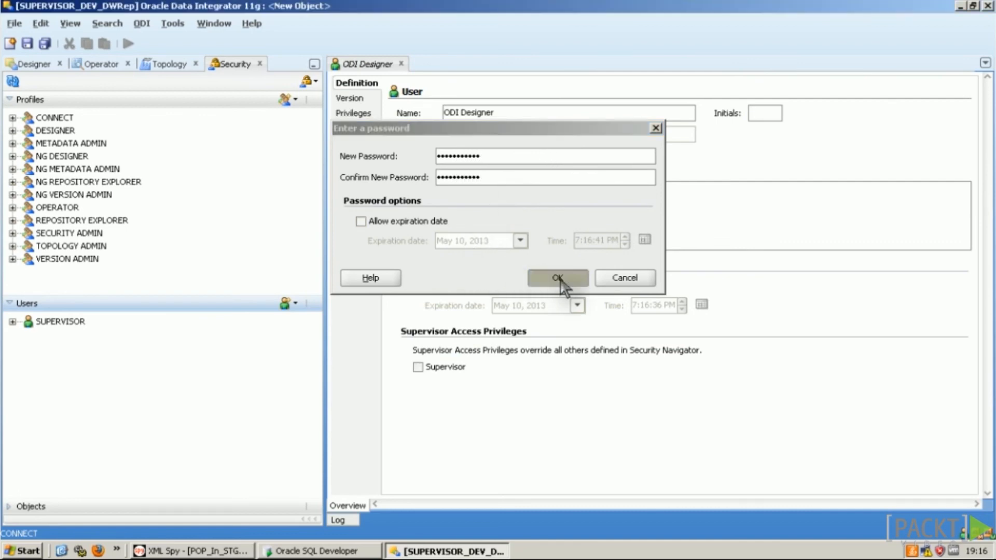
key(ctrl+s)
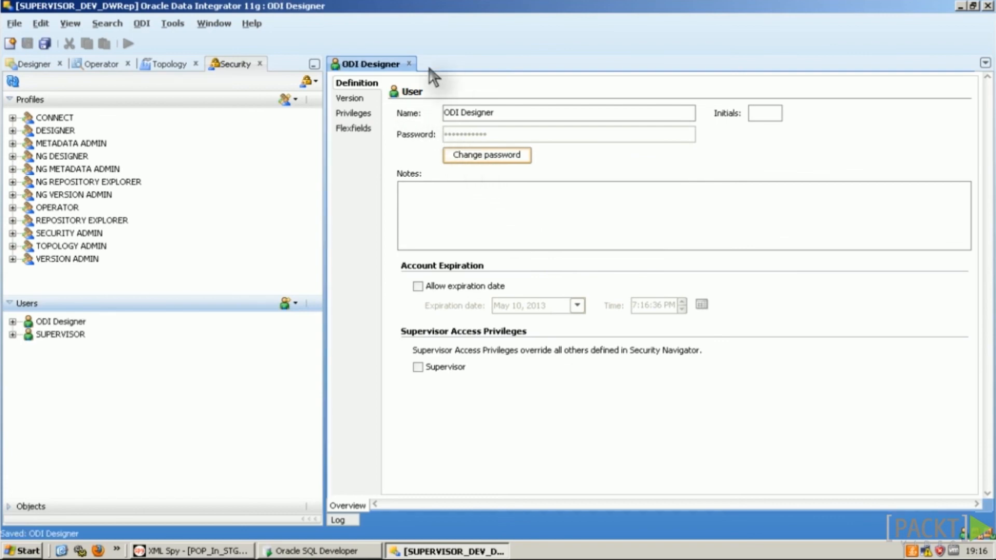
click(409, 64)
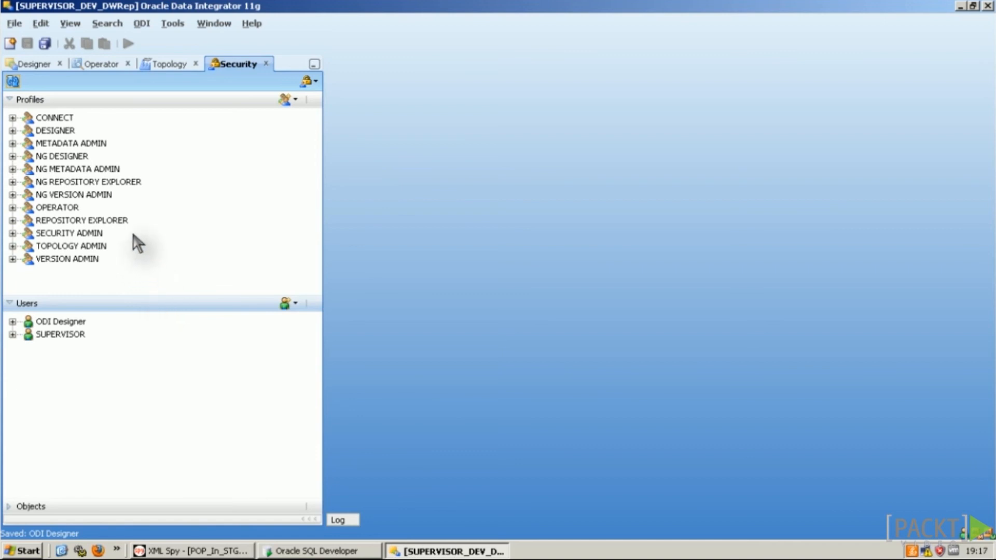
Step: Grant the DESIGNER profile to ODI Designer by dragging it onto the user and confirming
click(60, 322)
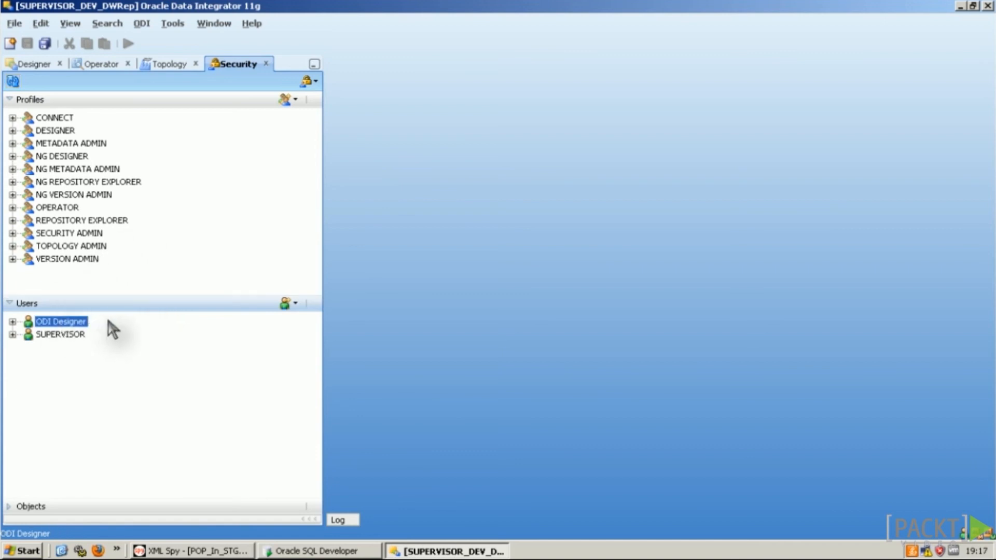
click(63, 132)
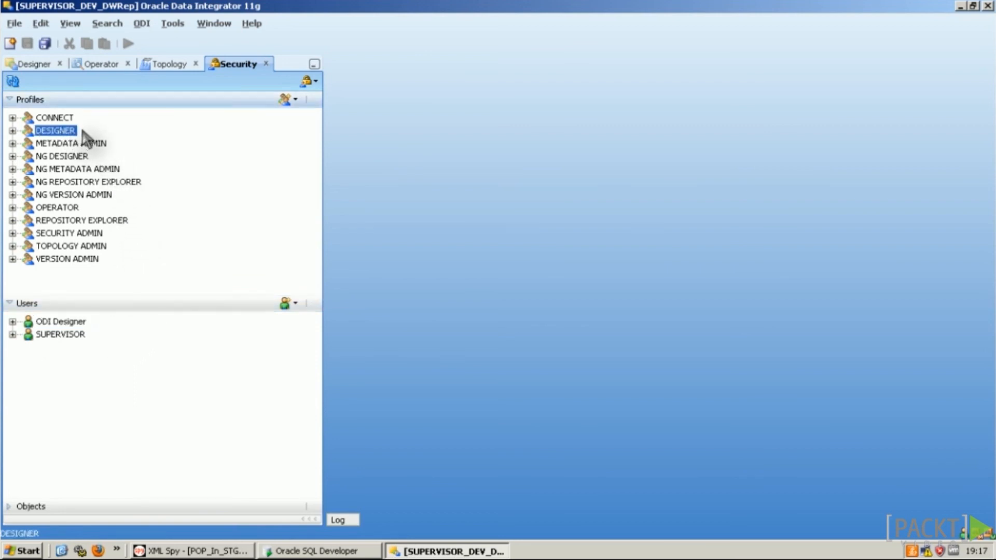
drag(78, 134, 60, 325)
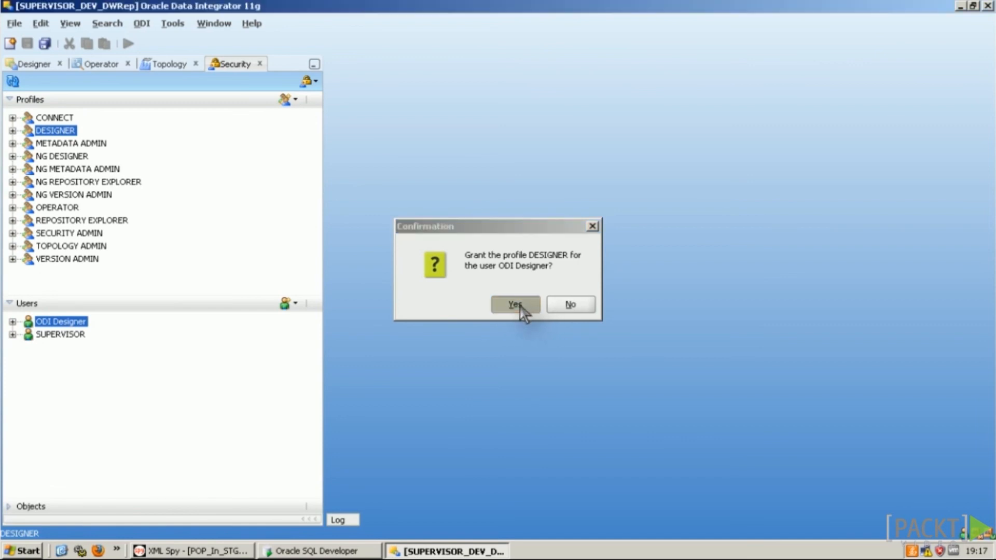
click(522, 306)
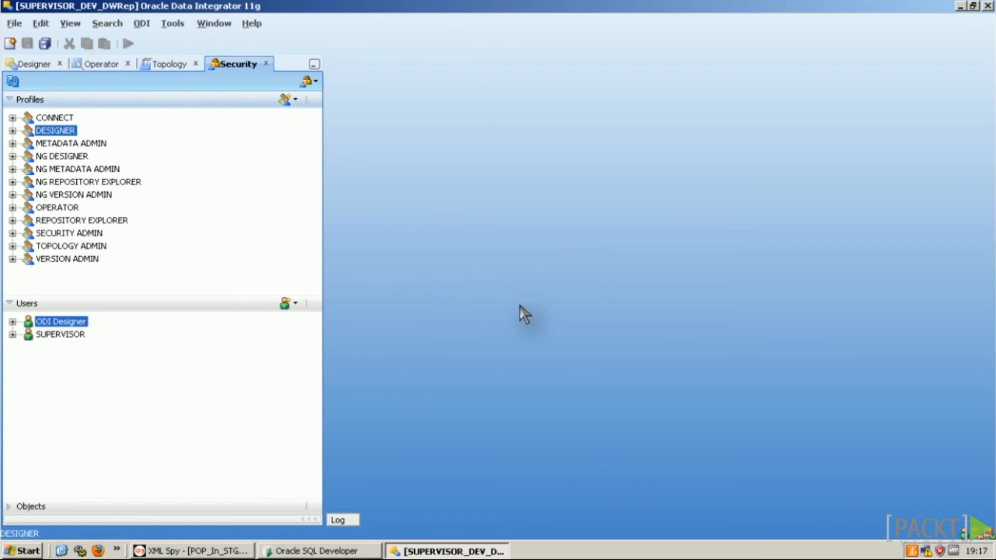
Step: Expand ODI Designer's Profiles to verify DESIGNER is listed
double_click(82, 322)
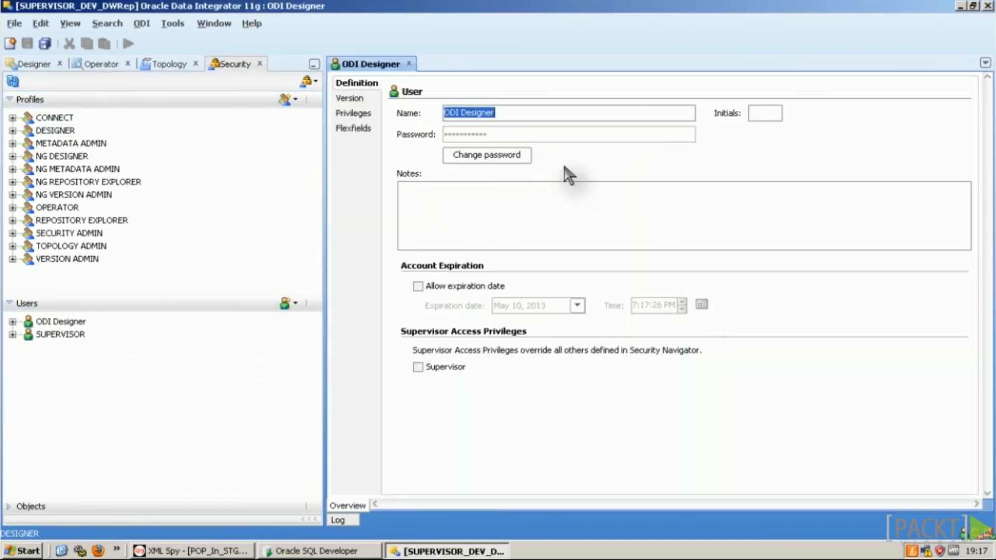
click(409, 63)
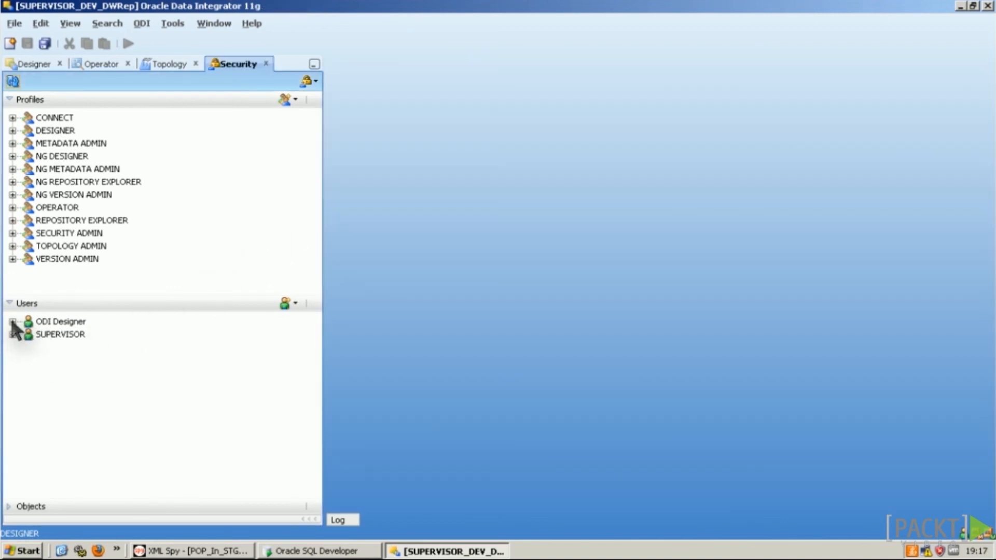
click(12, 322)
click(66, 335)
click(28, 335)
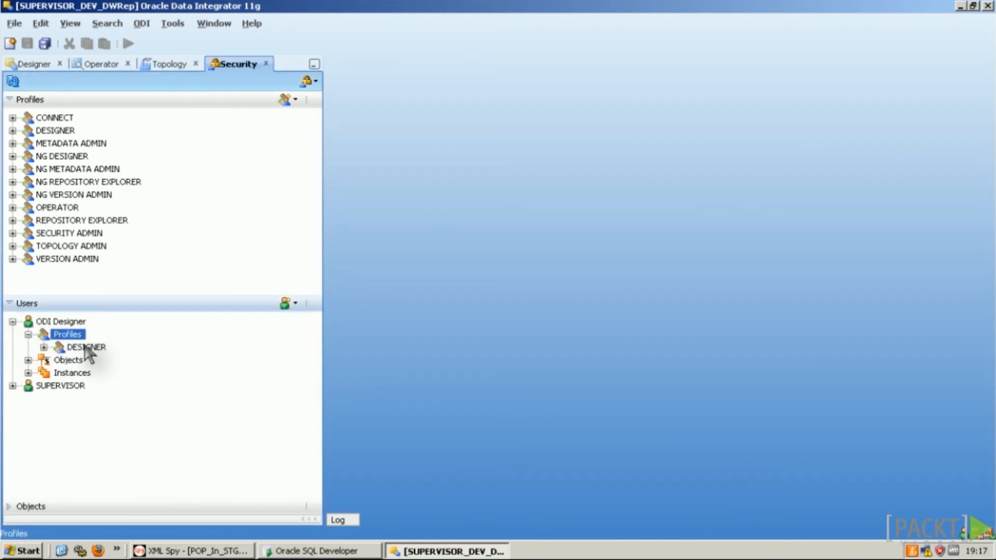
click(86, 347)
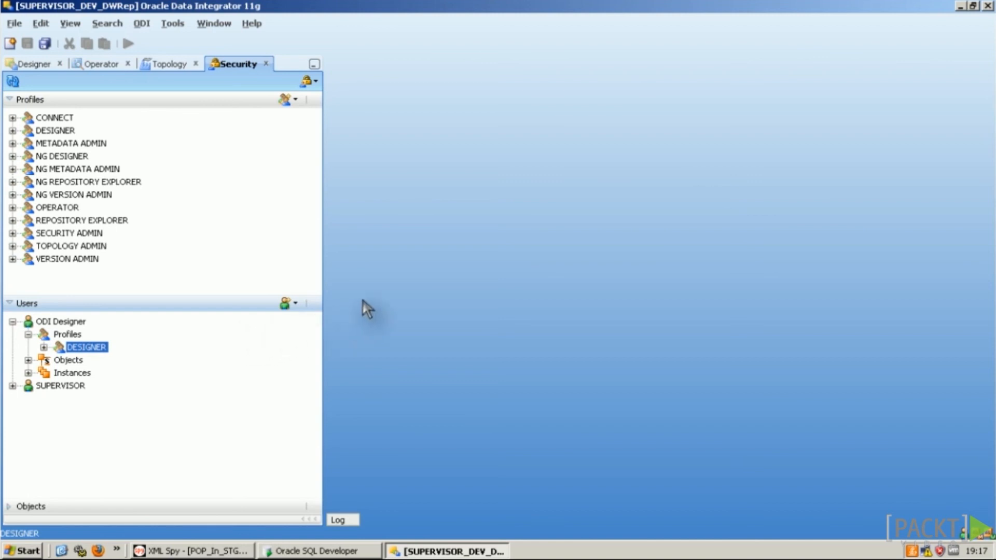
Step: Add password policy 'No backslash' with rule Text does not contain \
click(315, 82)
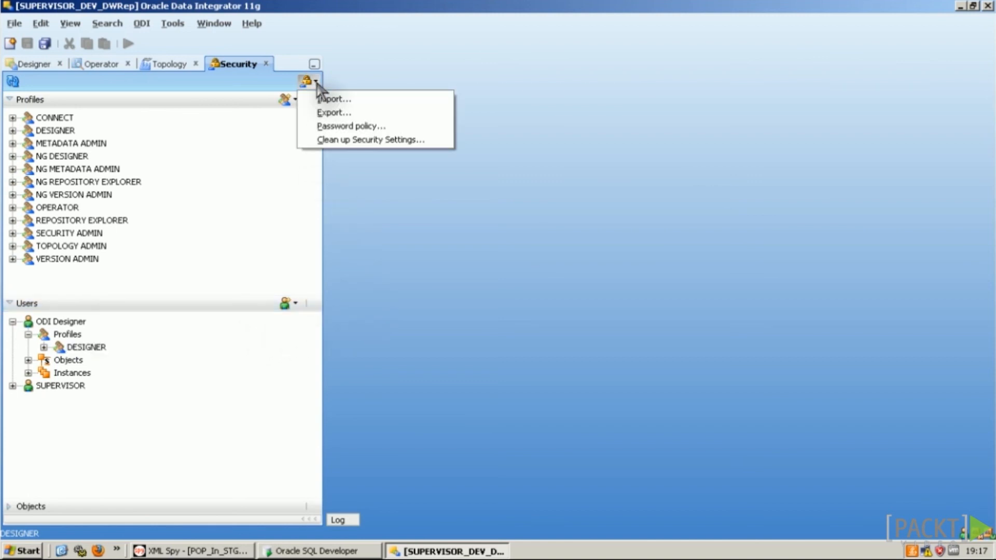
click(363, 126)
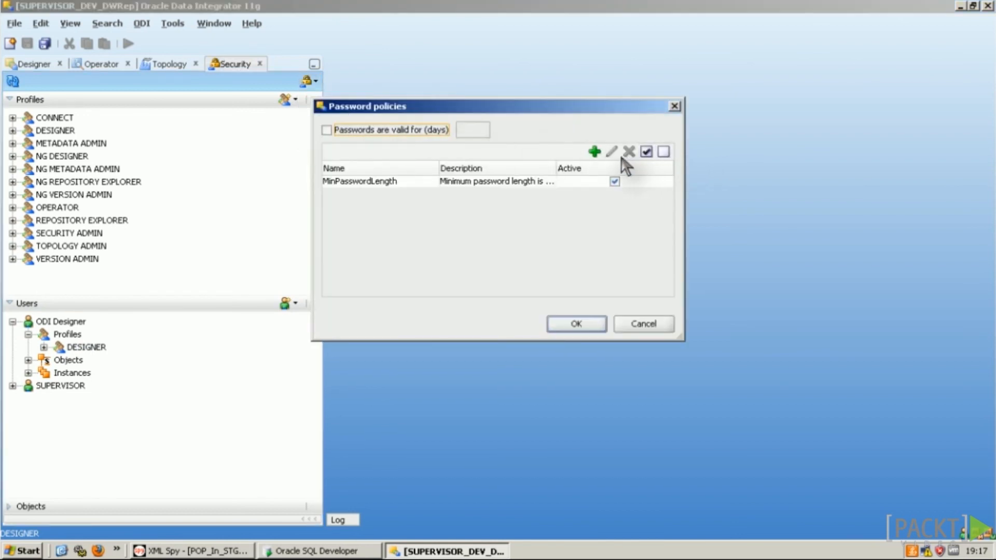
click(595, 152)
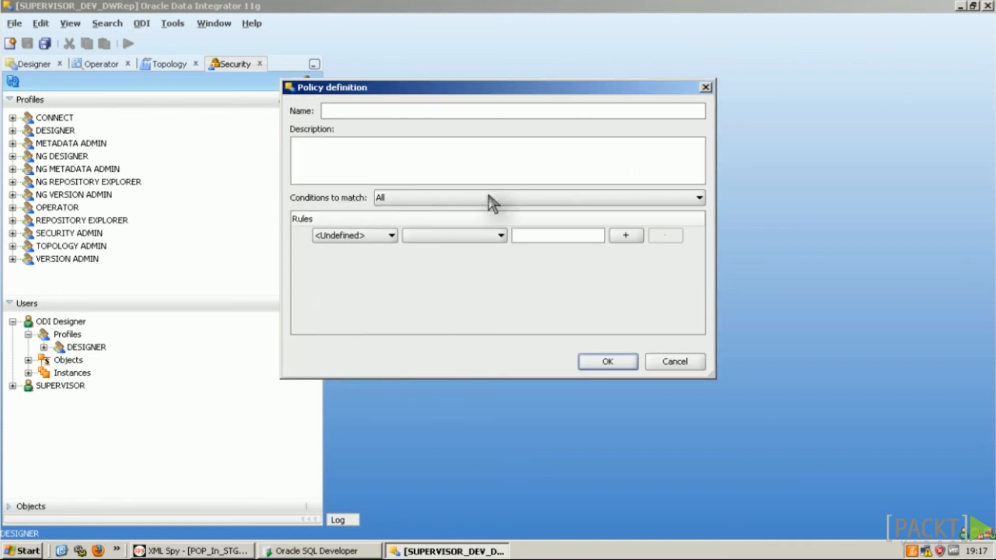
click(351, 236)
click(351, 263)
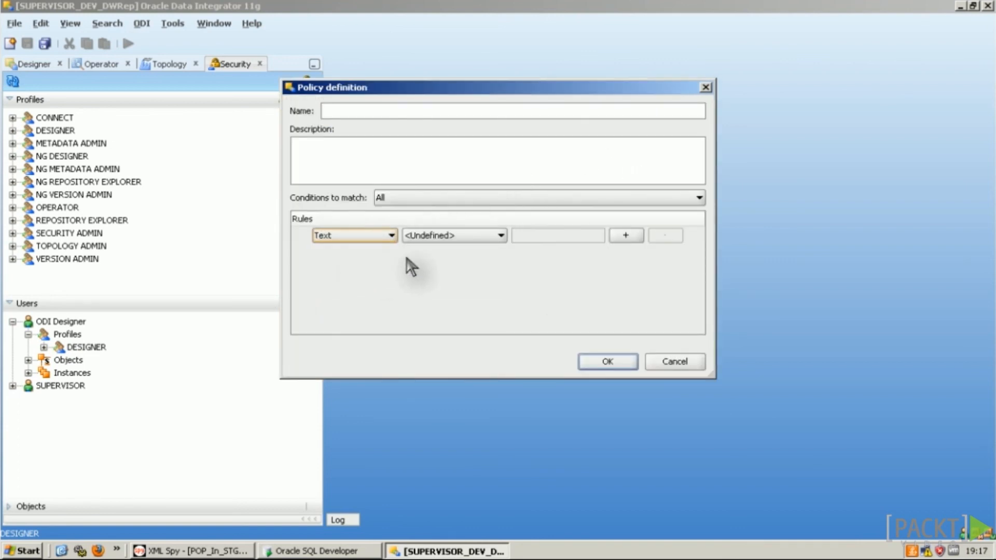
click(476, 236)
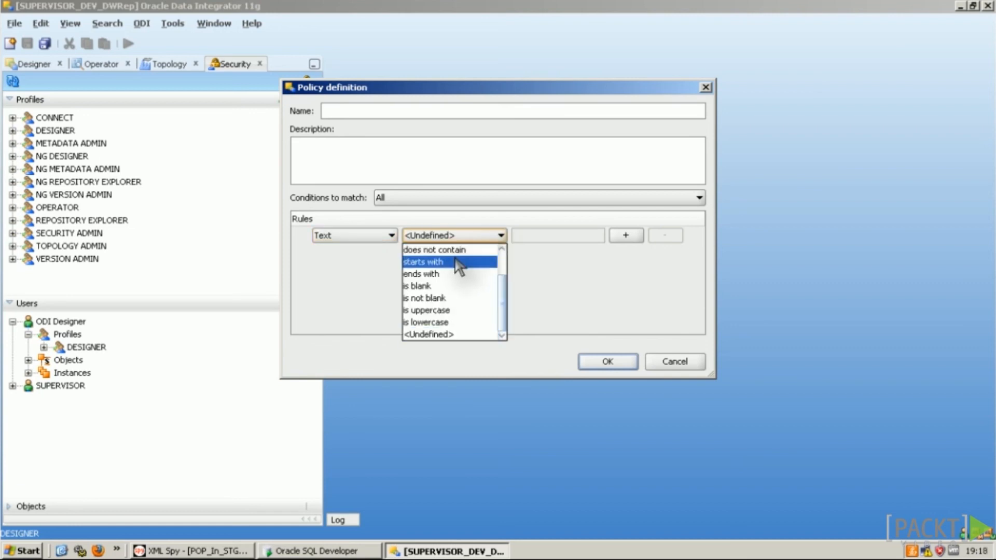
click(461, 250)
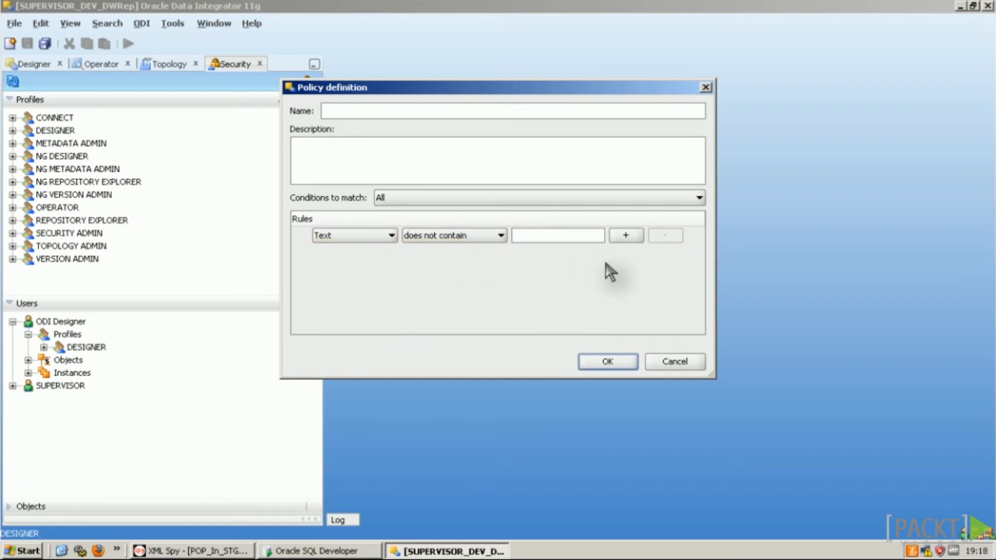
click(381, 115)
text(No backslash)
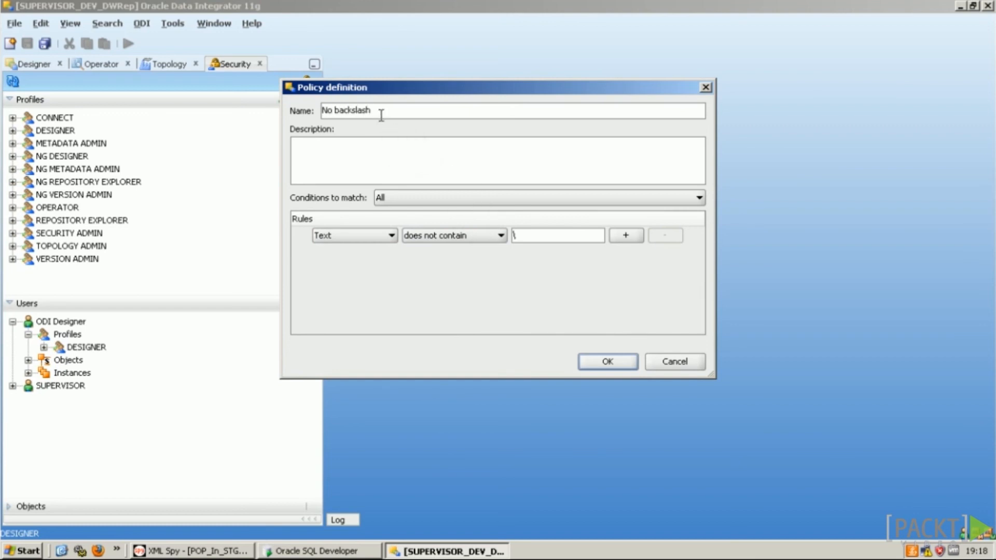
click(605, 360)
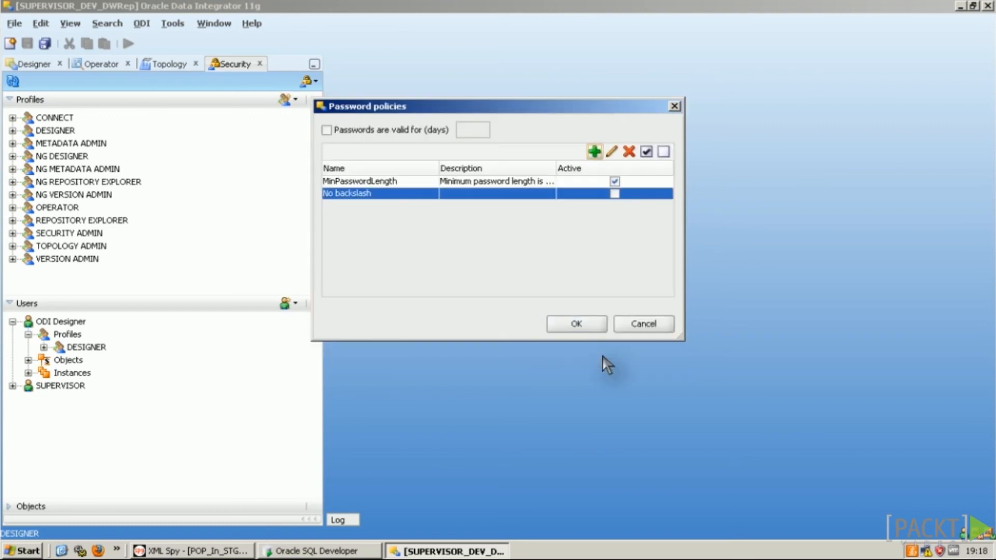